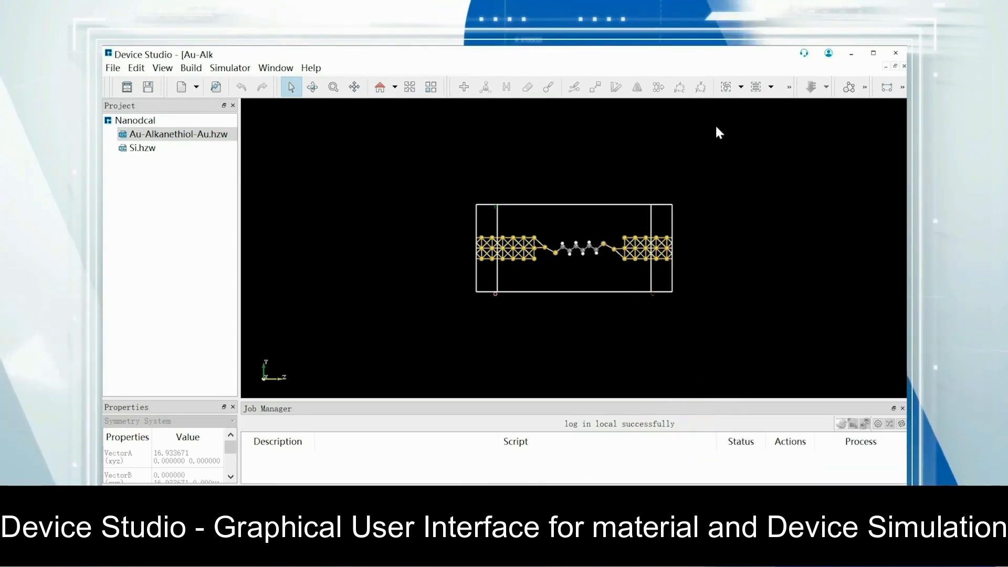
# Add a buffer to the Au-Alkanethiol-Au device, extending the central region by 4.08000225 Å at the left electrode and one increment at the right.
pyautogui.click(230, 67)
pyautogui.moveTo(249, 86)
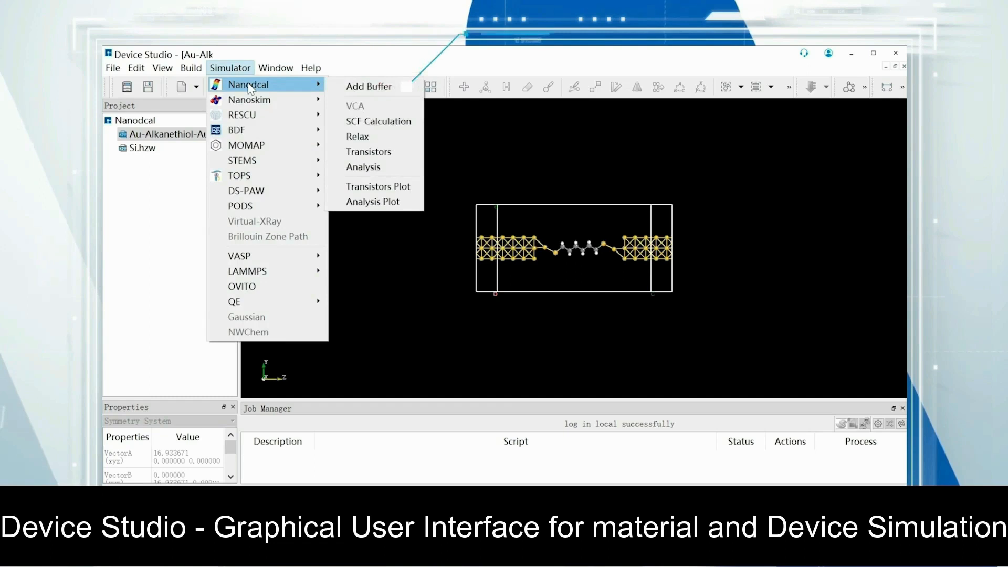
pyautogui.click(371, 93)
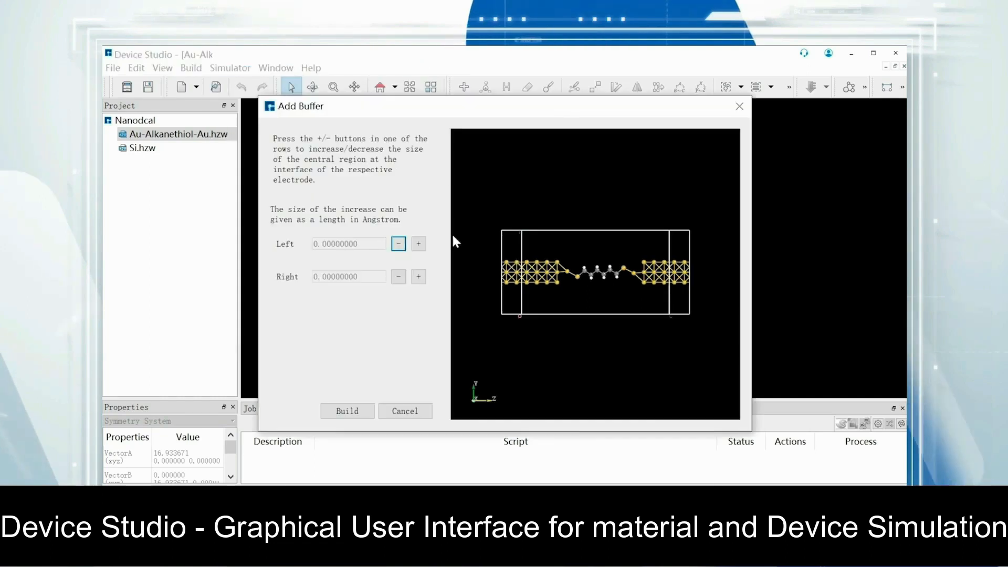
pyautogui.click(419, 243)
pyautogui.click(418, 276)
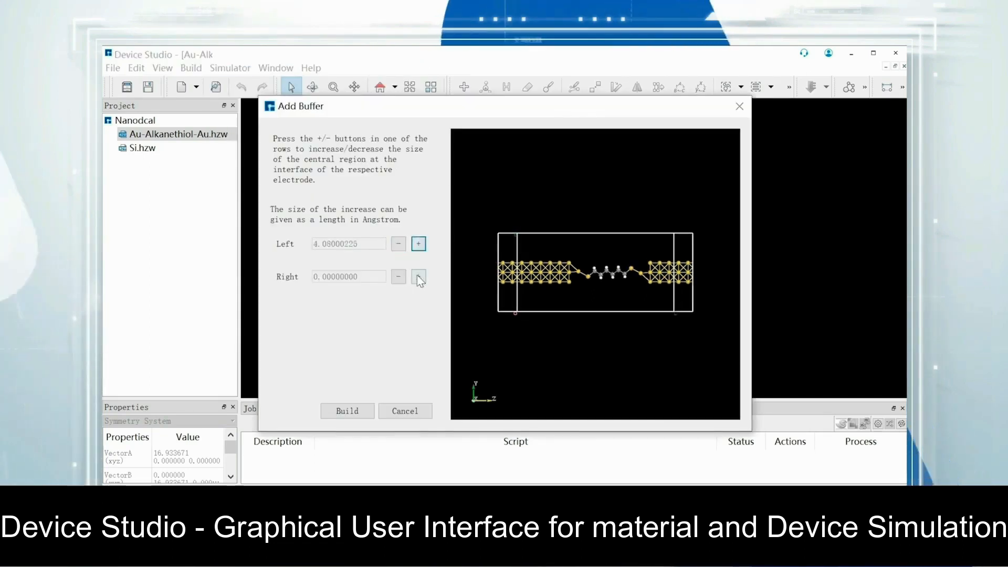
pyautogui.click(418, 277)
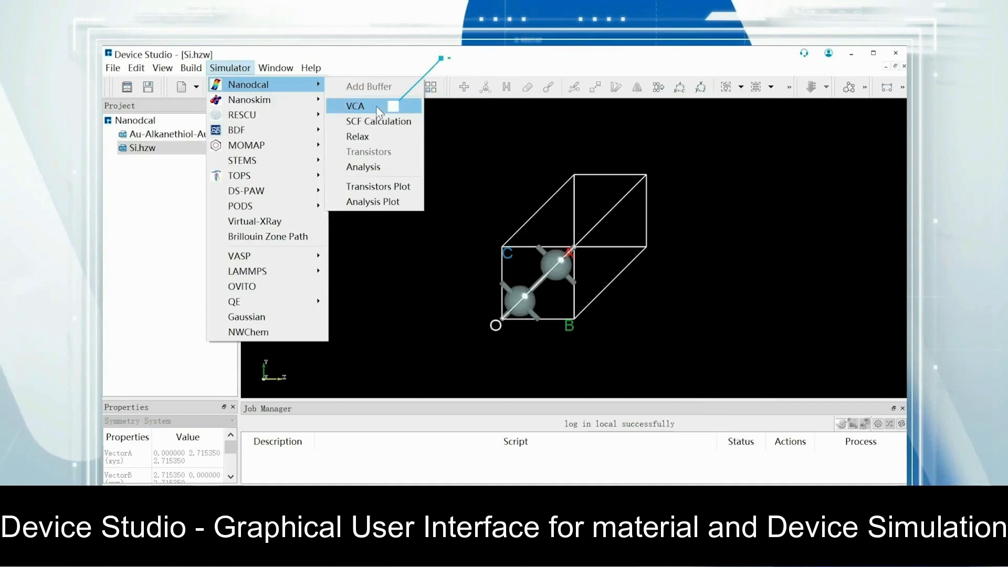
# Open the Nanodcal VCA calculation for Si.hzw, check the doping type options, and switch from Mixture vacancy to Mixture atom.
pyautogui.click(376, 106)
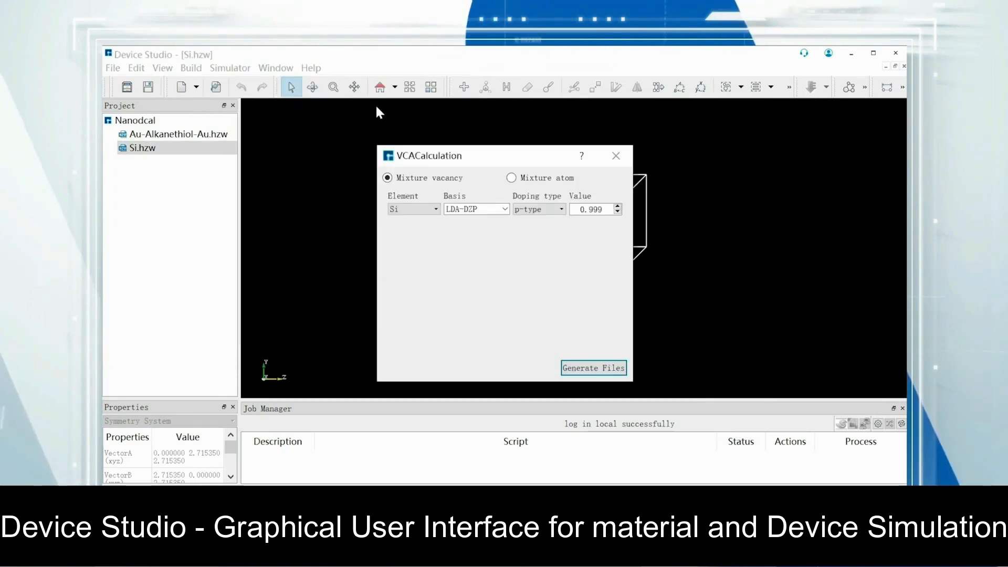
pyautogui.click(544, 210)
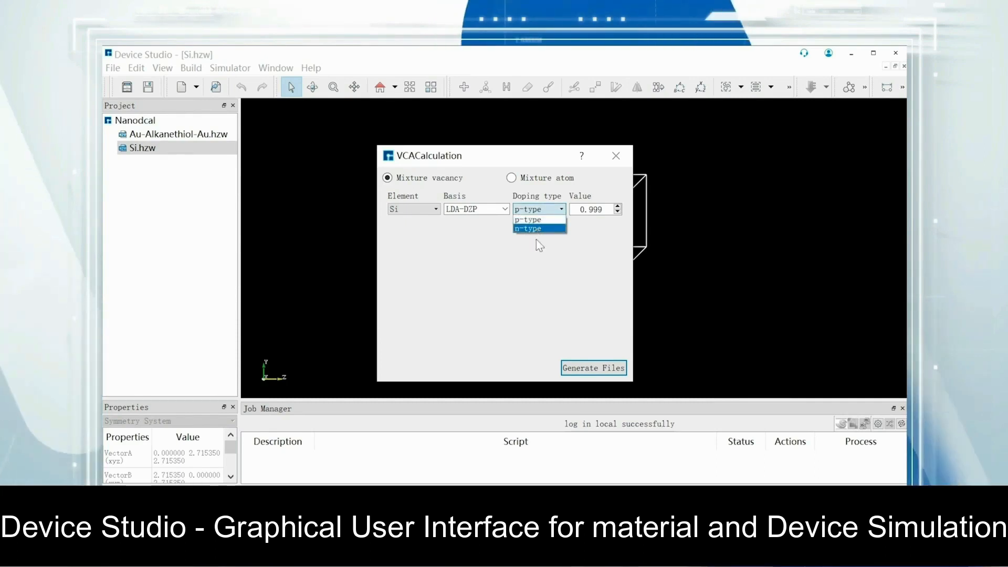
pyautogui.click(397, 181)
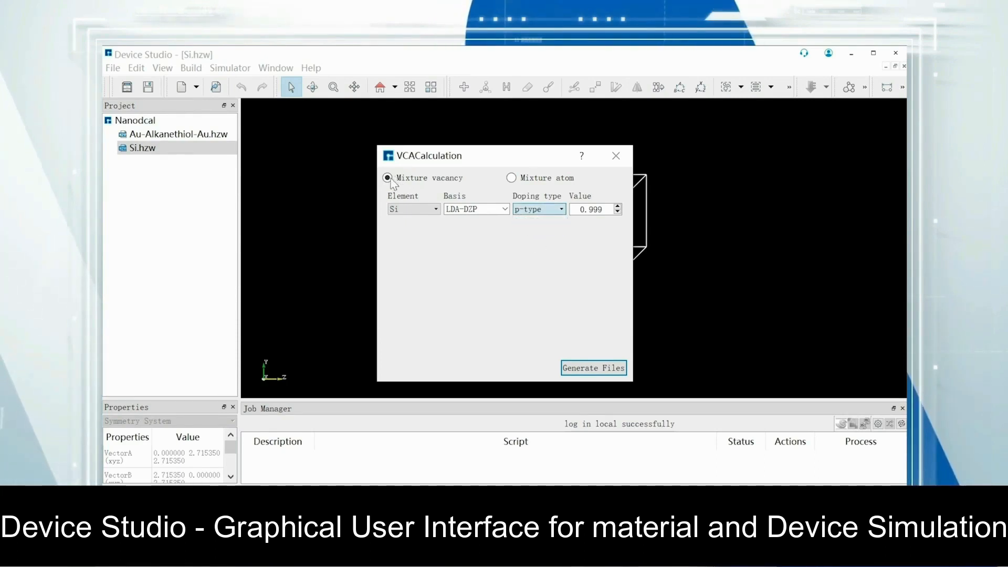
pyautogui.click(512, 178)
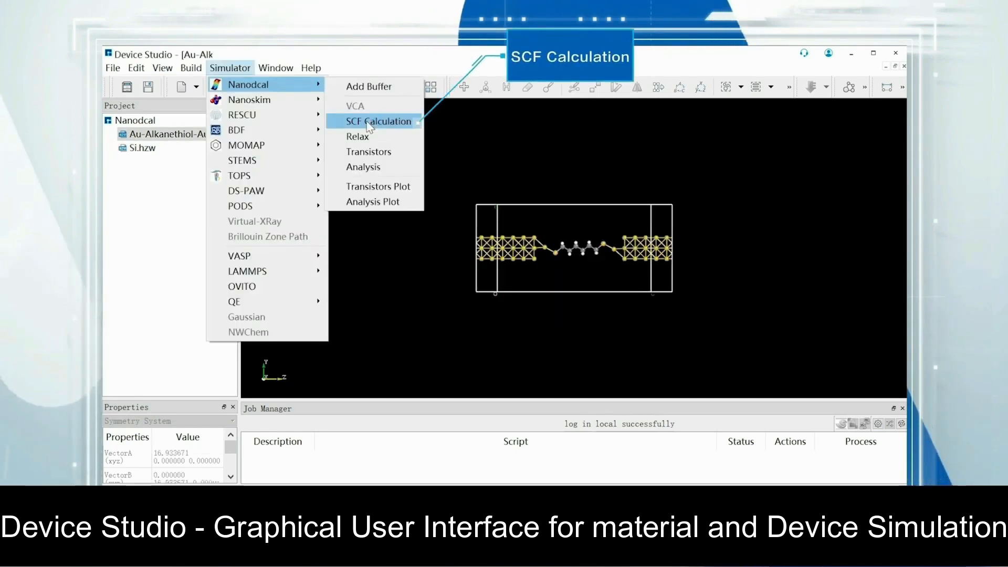
# View the Nanodcal SCF Calculation for the Au-Alkanethiol-Au device, followed by the Relax parameters of its Relax calculation.
pyautogui.click(369, 122)
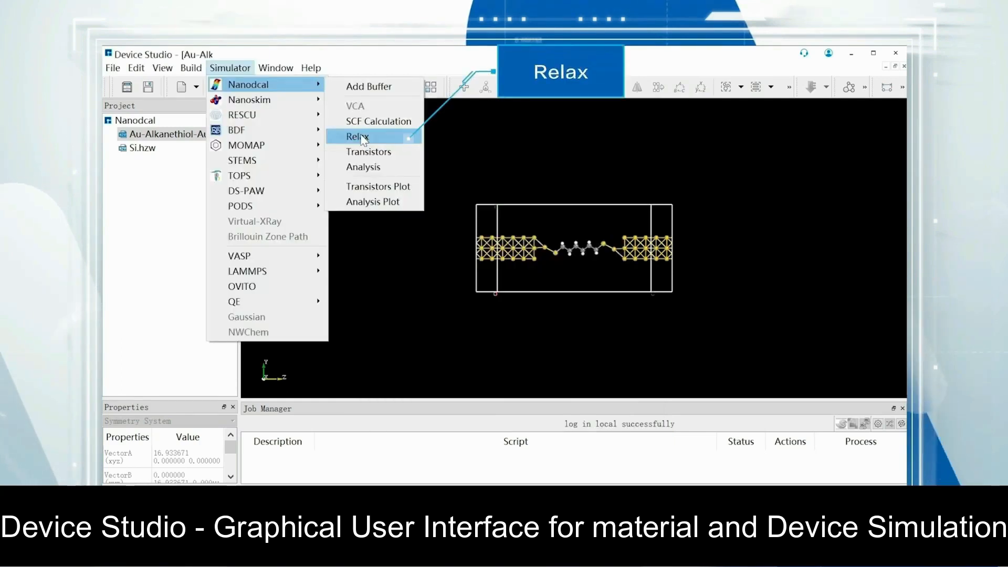
pyautogui.click(361, 134)
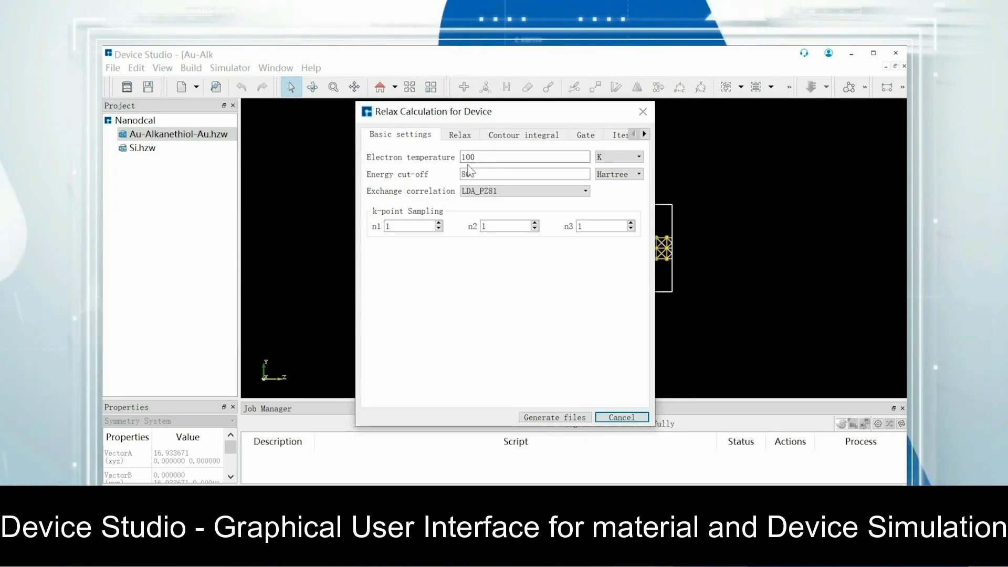
pyautogui.click(461, 138)
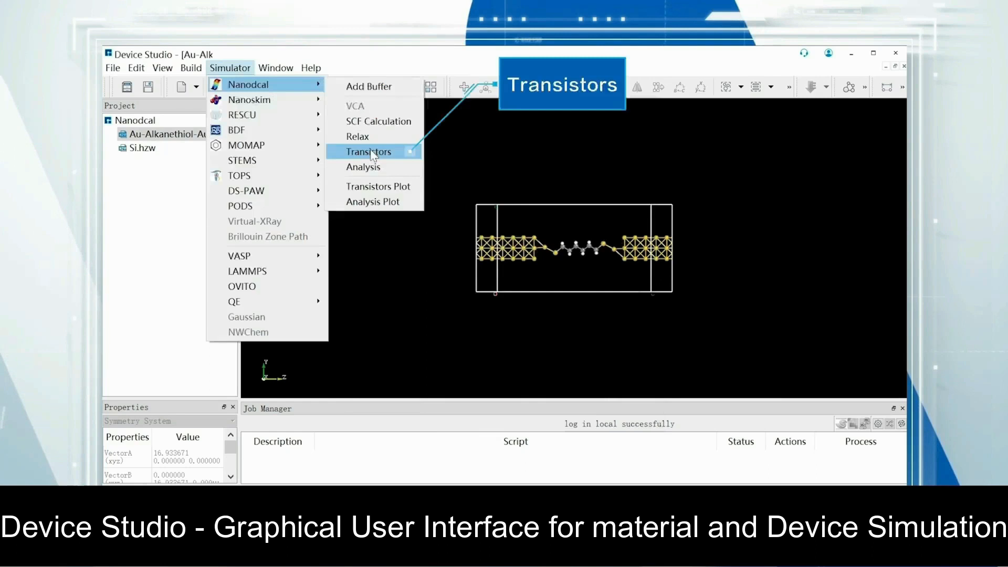
# Open the Nanodcal Transistors setup for the Au-Alkanethiol-Au device and set the dielectric thickness to 10 Å.
pyautogui.click(366, 149)
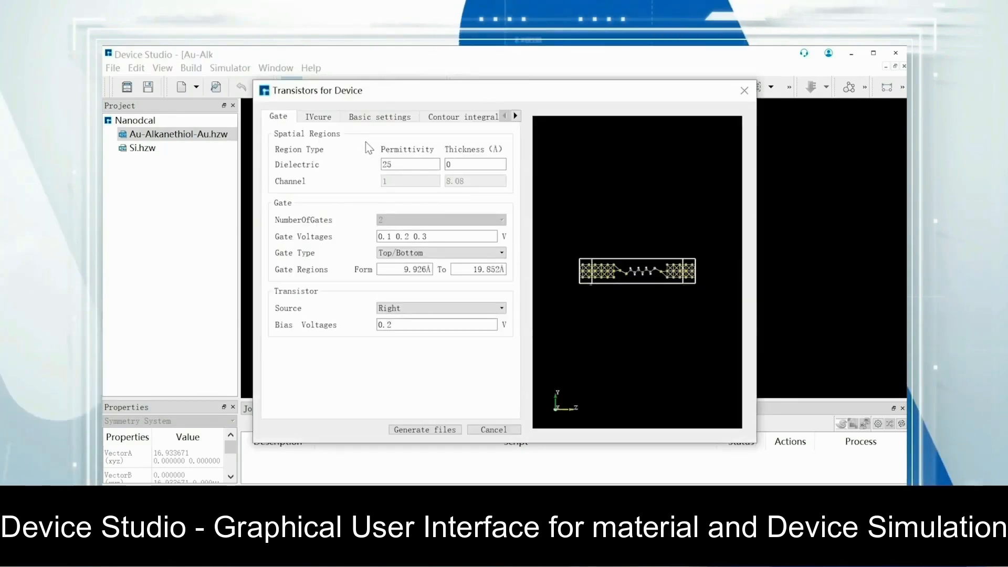
pyautogui.moveTo(448, 238); pyautogui.dragTo(390, 237)
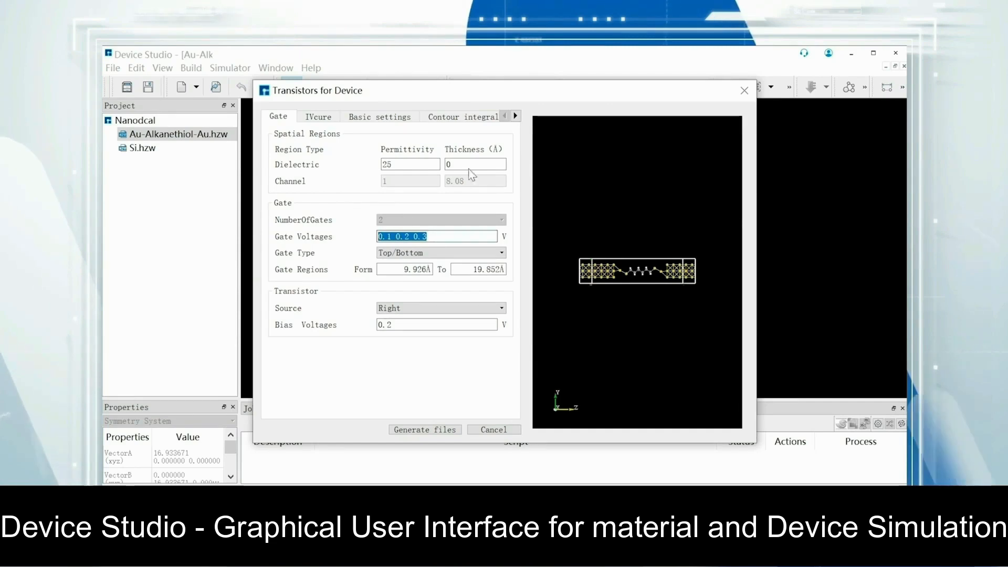
pyautogui.doubleClick(447, 164)
pyautogui.write('10')
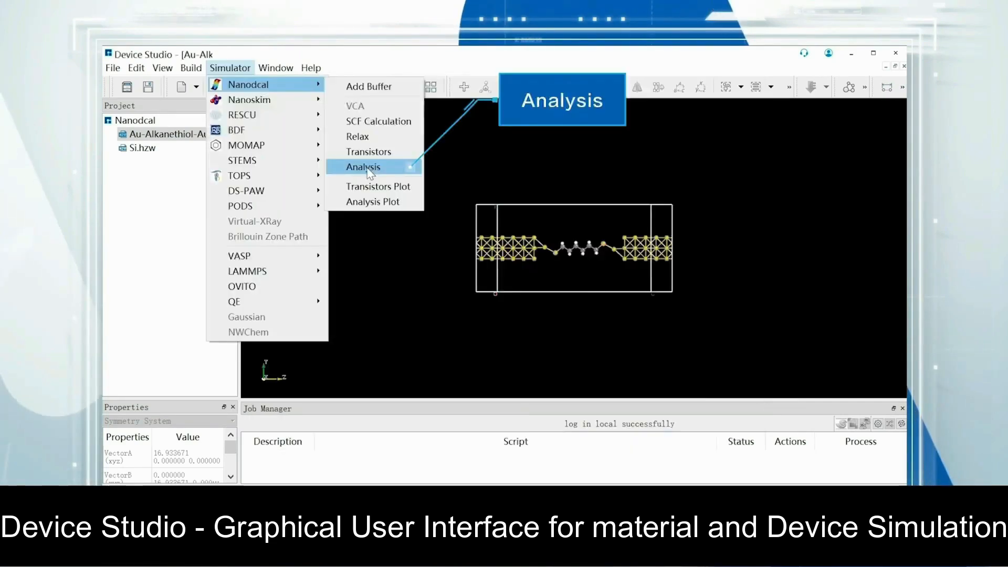
# Open the Nanodcal Analysis setup for the device and look through the LeftElectrode analysis types from DensityOfStates to Modulus.
pyautogui.click(367, 166)
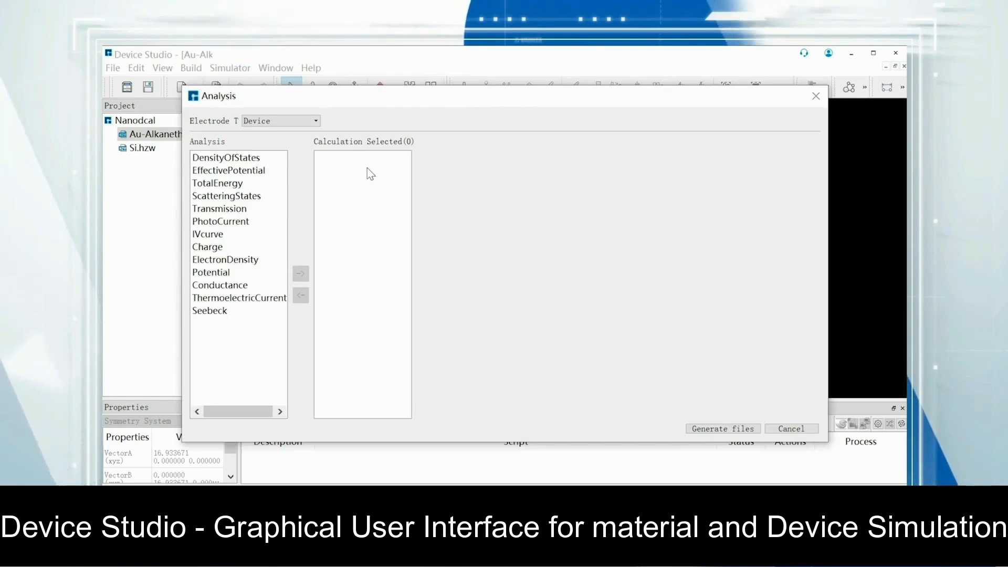
pyautogui.click(281, 121)
pyautogui.click(286, 141)
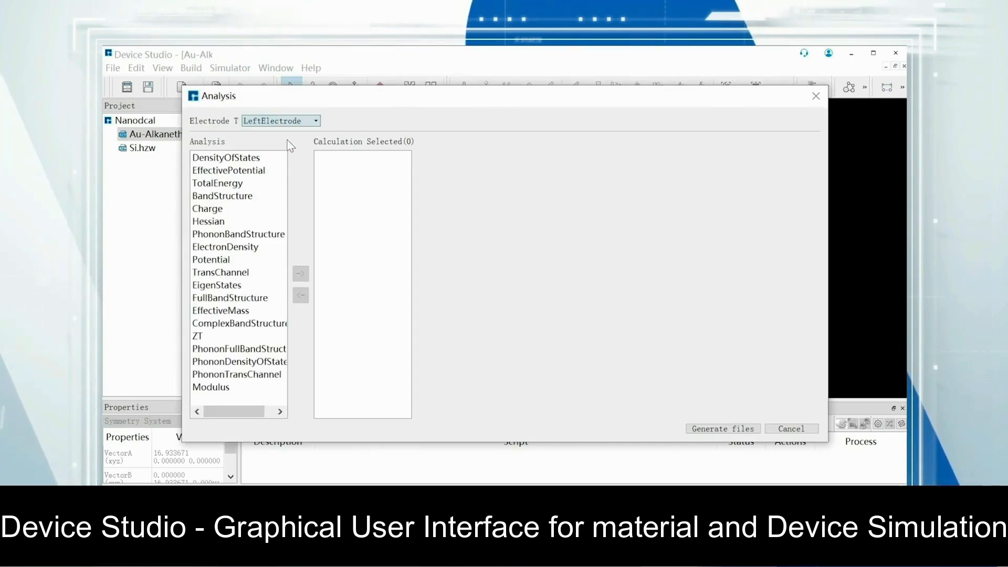
pyautogui.click(256, 158)
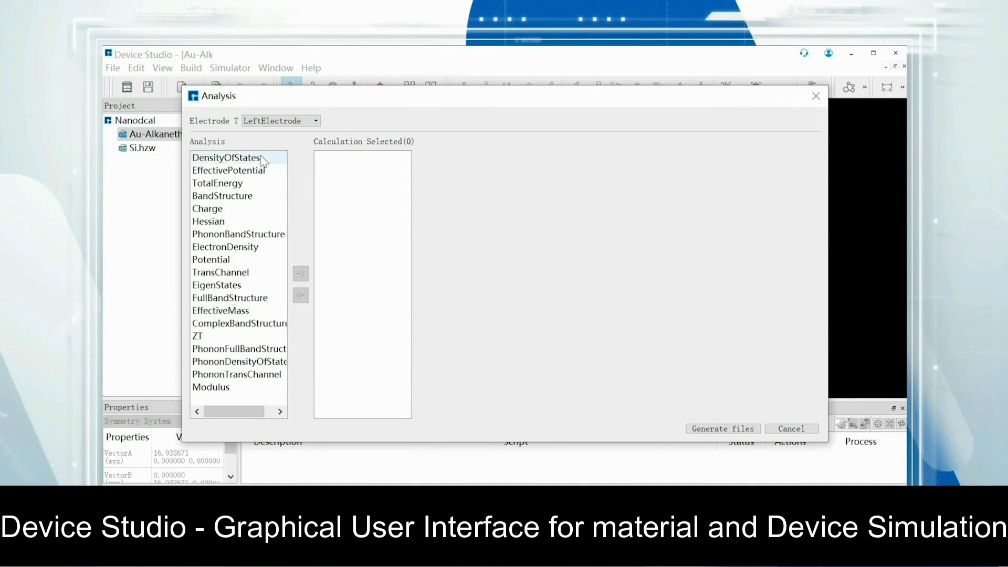
pyautogui.click(253, 172)
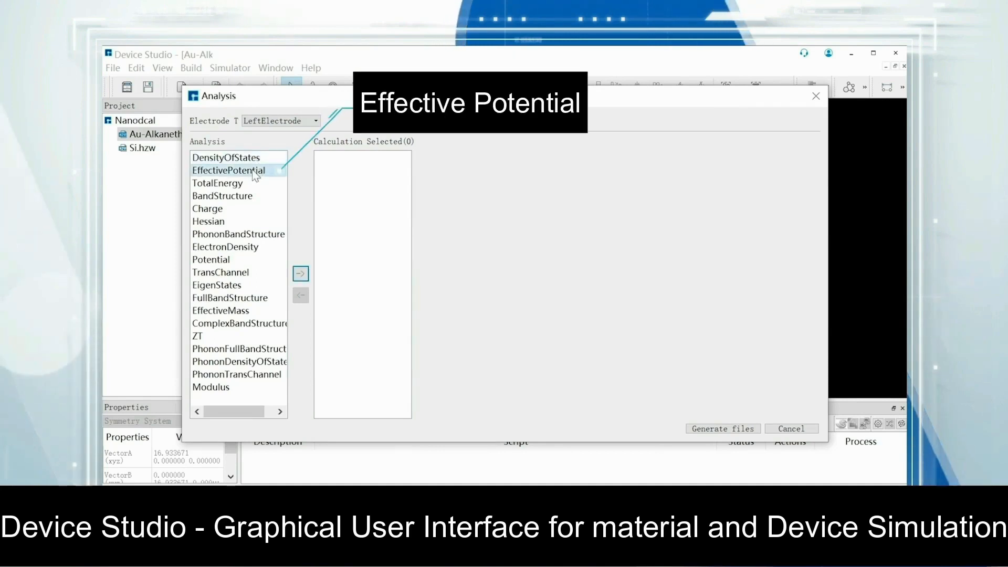
pyautogui.click(229, 185)
pyautogui.click(226, 198)
pyautogui.click(227, 209)
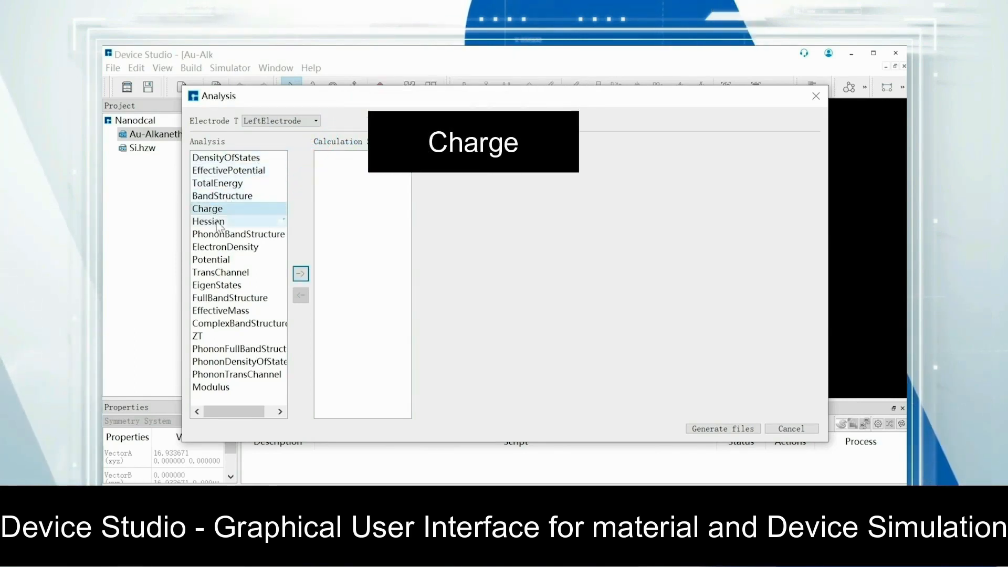
pyautogui.click(220, 222)
pyautogui.click(221, 234)
pyautogui.click(221, 247)
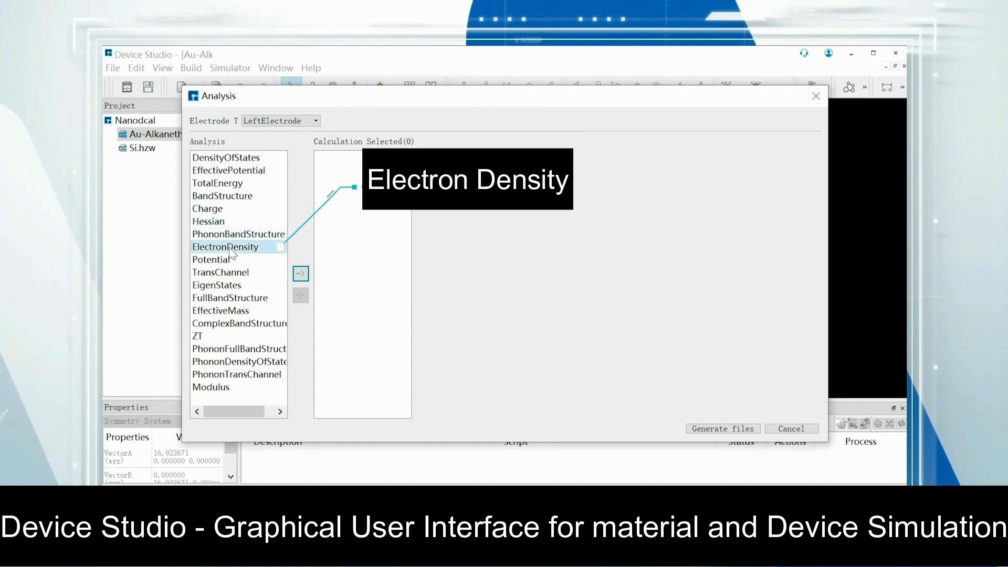
pyautogui.click(219, 260)
pyautogui.click(221, 273)
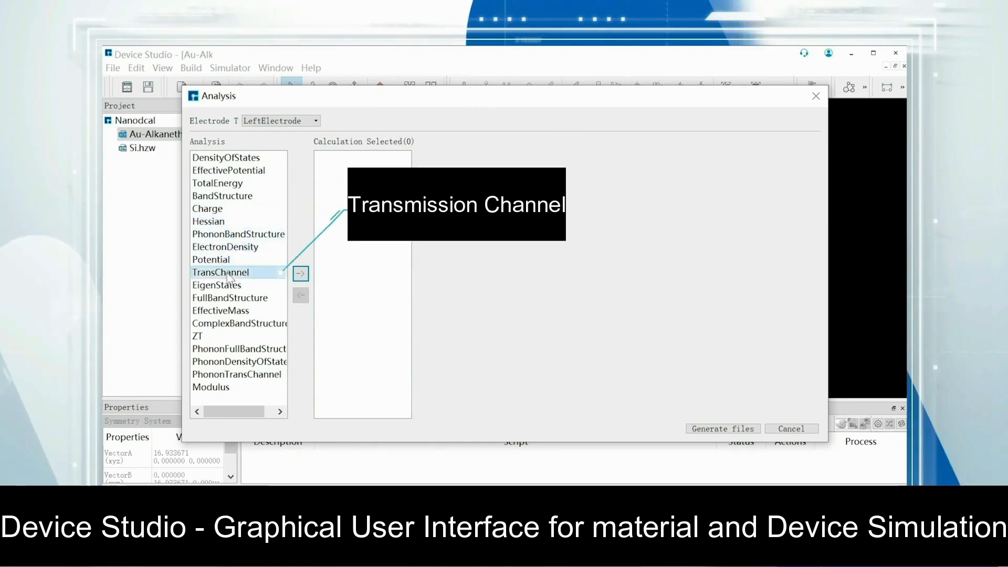
pyautogui.click(222, 287)
pyautogui.click(221, 298)
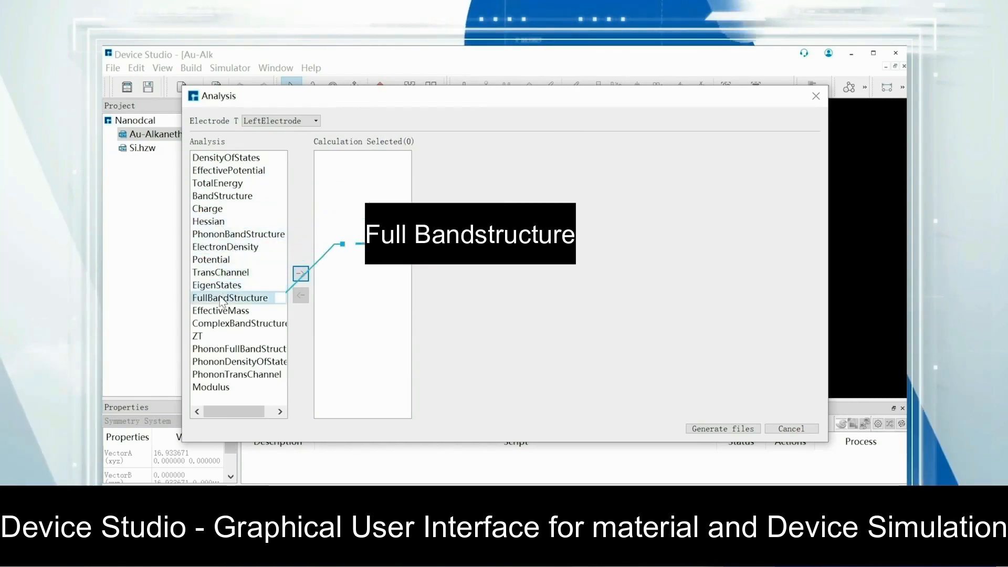
pyautogui.click(221, 311)
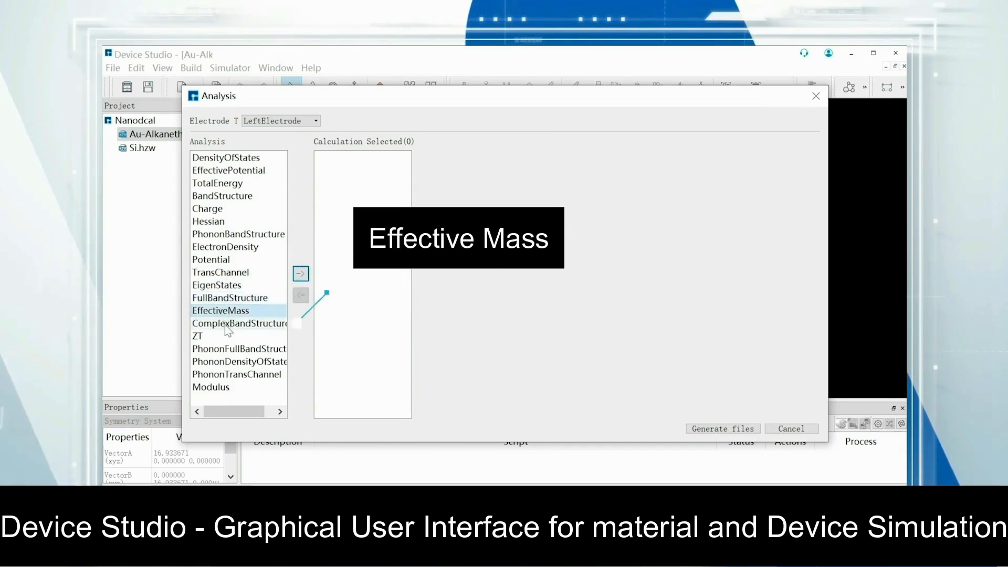
pyautogui.click(221, 324)
pyautogui.click(209, 337)
pyautogui.click(211, 349)
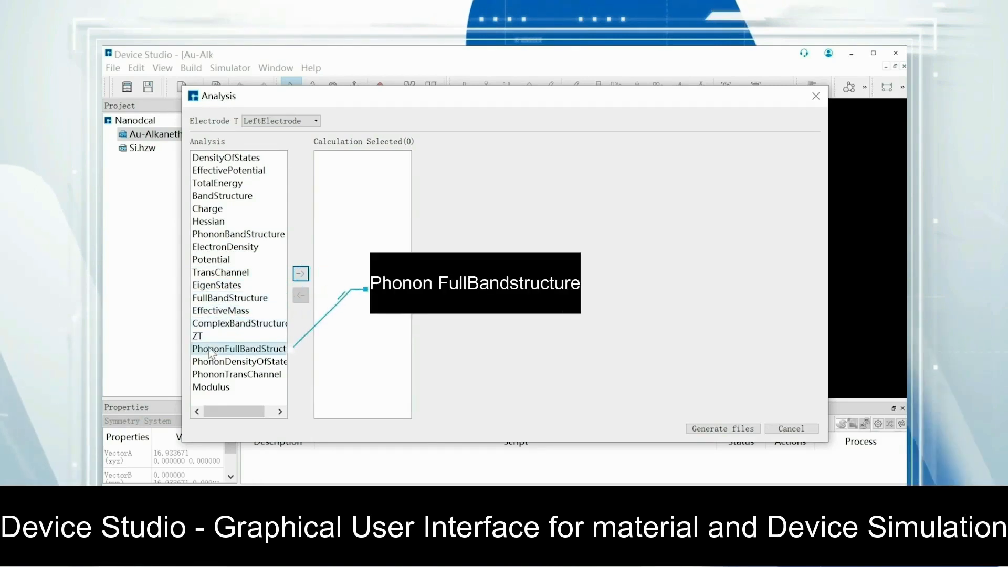
pyautogui.click(213, 362)
pyautogui.click(216, 374)
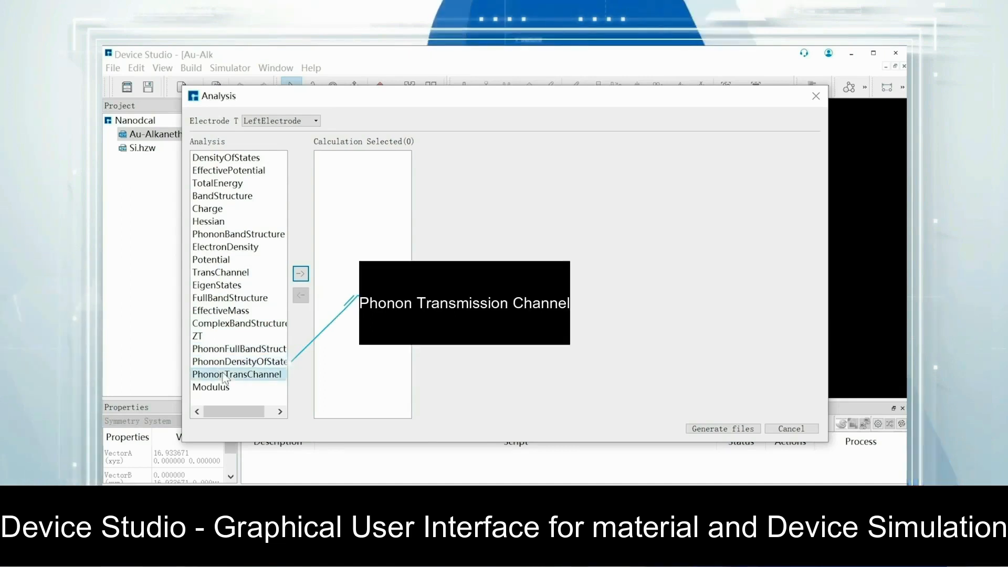
pyautogui.click(224, 388)
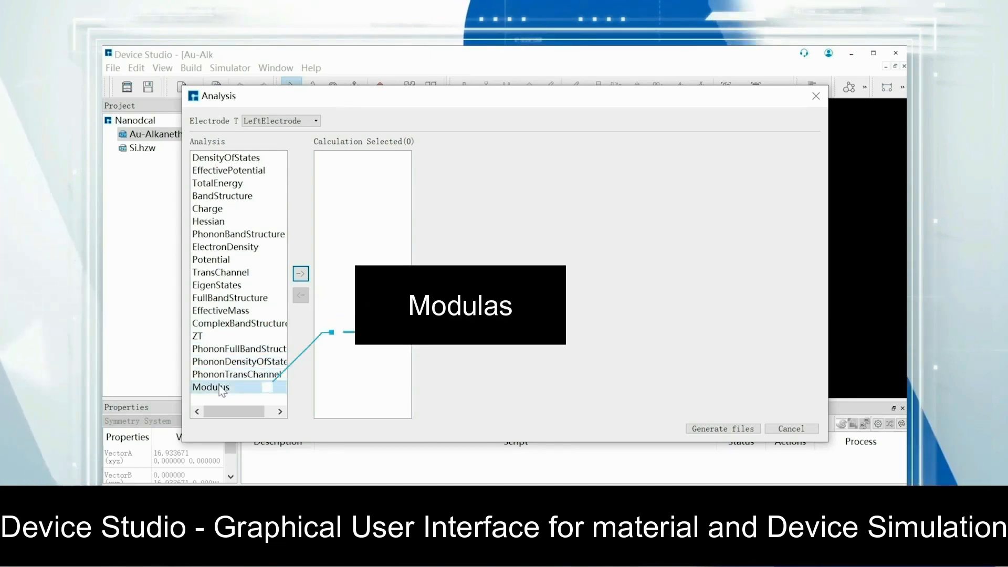
# Switch the analysis electrode type back to Device and look through its analysis types from DensityOfStates to Seebeck.
pyautogui.click(298, 121)
pyautogui.click(298, 132)
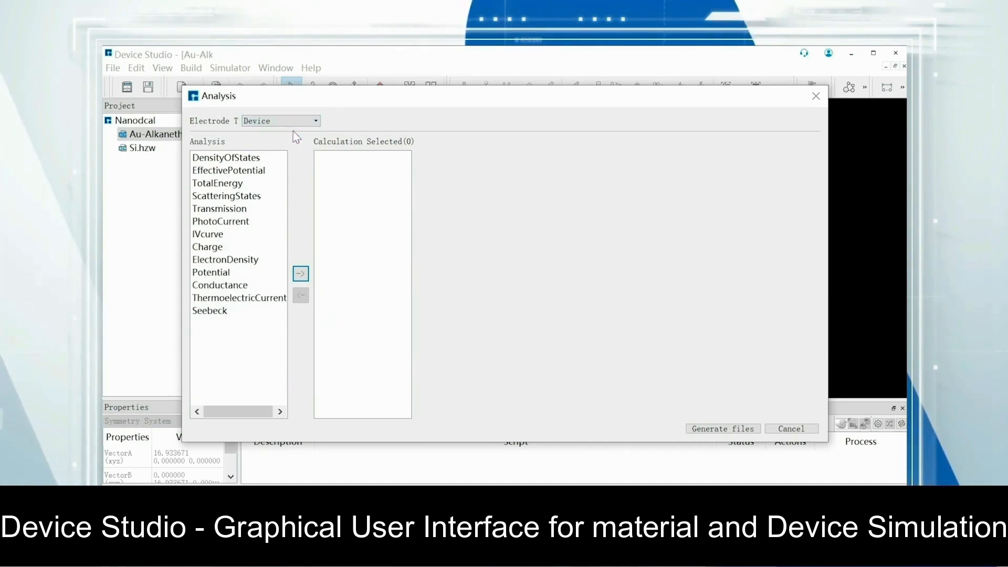
pyautogui.click(262, 158)
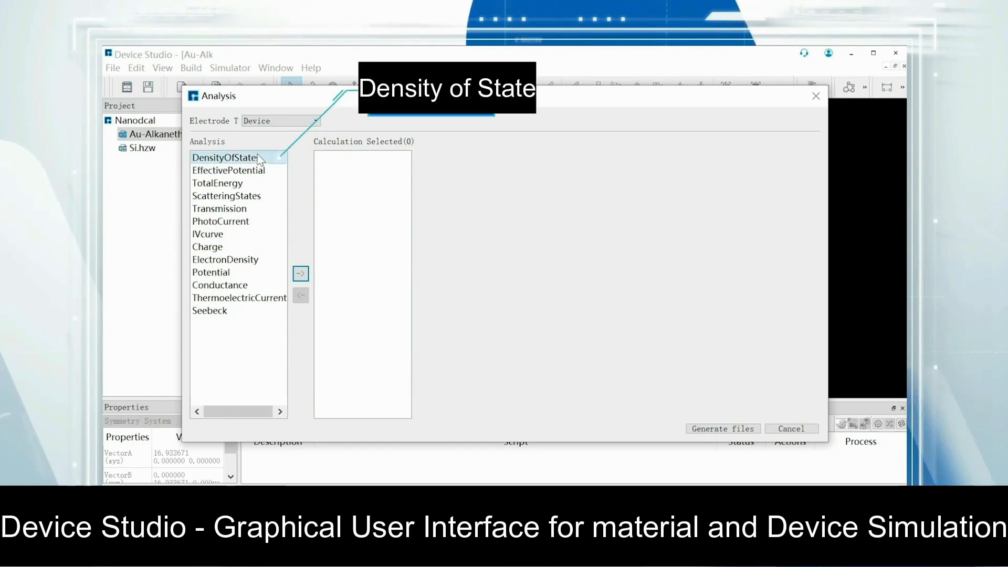
pyautogui.click(257, 171)
pyautogui.click(246, 183)
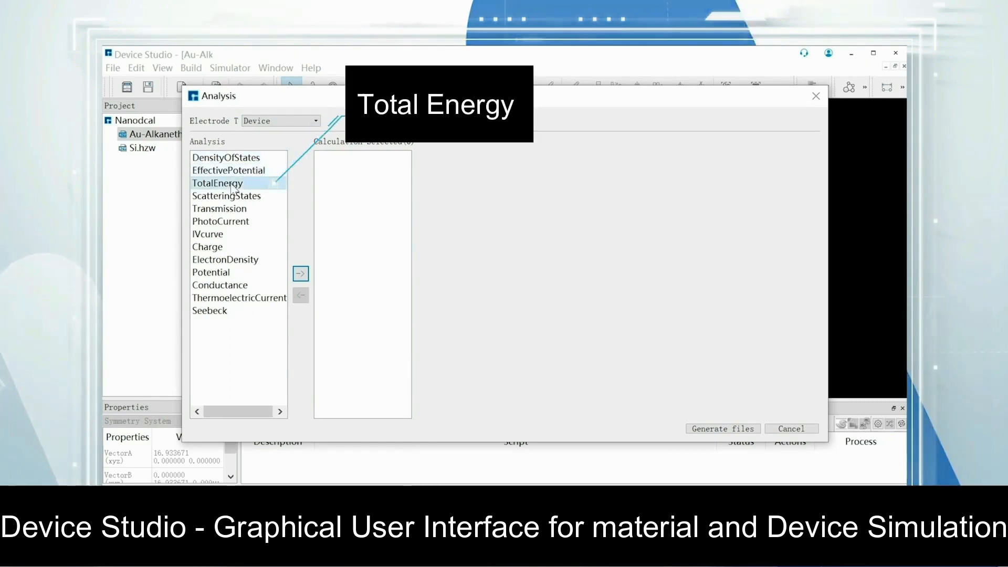
pyautogui.click(242, 197)
pyautogui.click(228, 210)
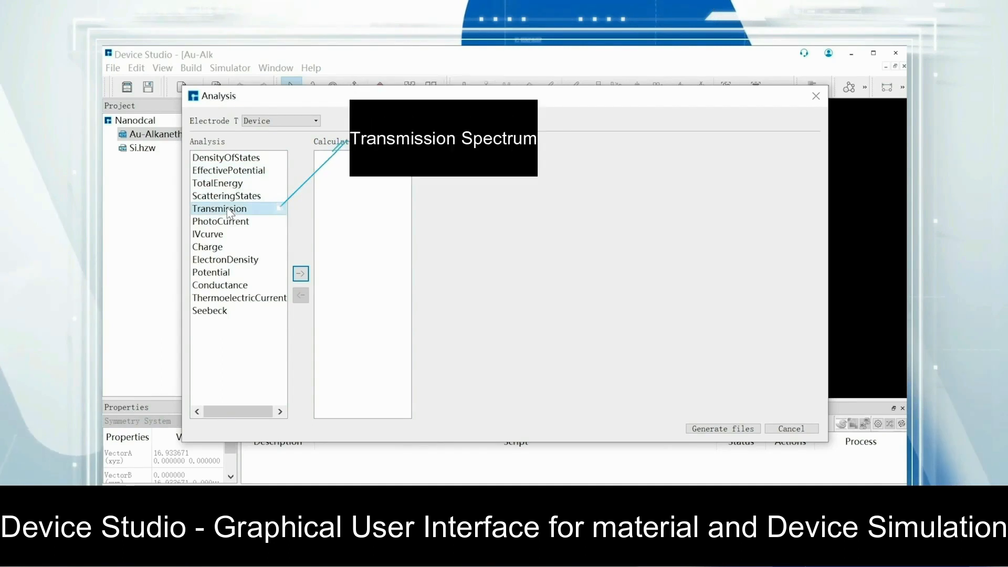
pyautogui.click(223, 222)
pyautogui.click(211, 235)
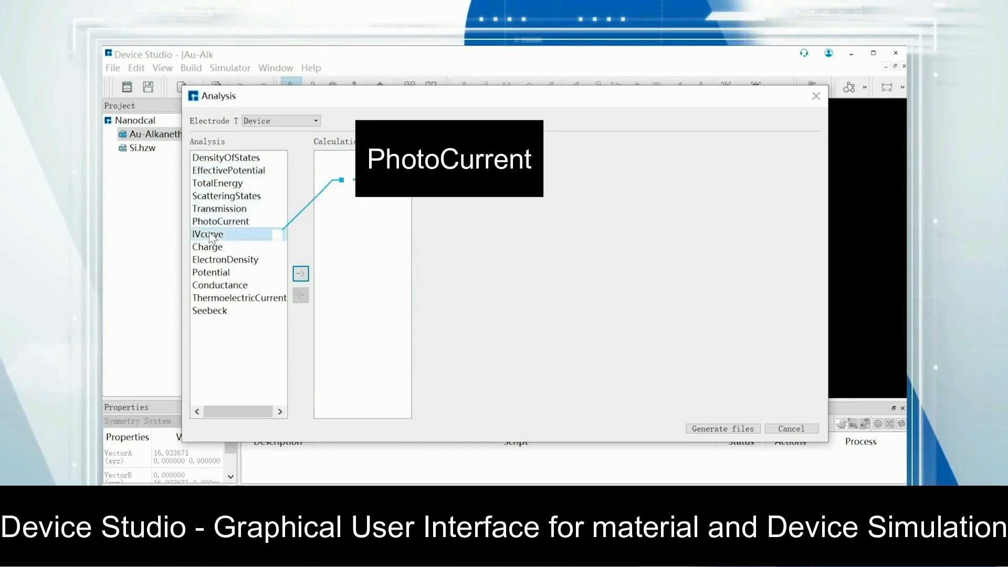
pyautogui.click(212, 247)
pyautogui.click(216, 260)
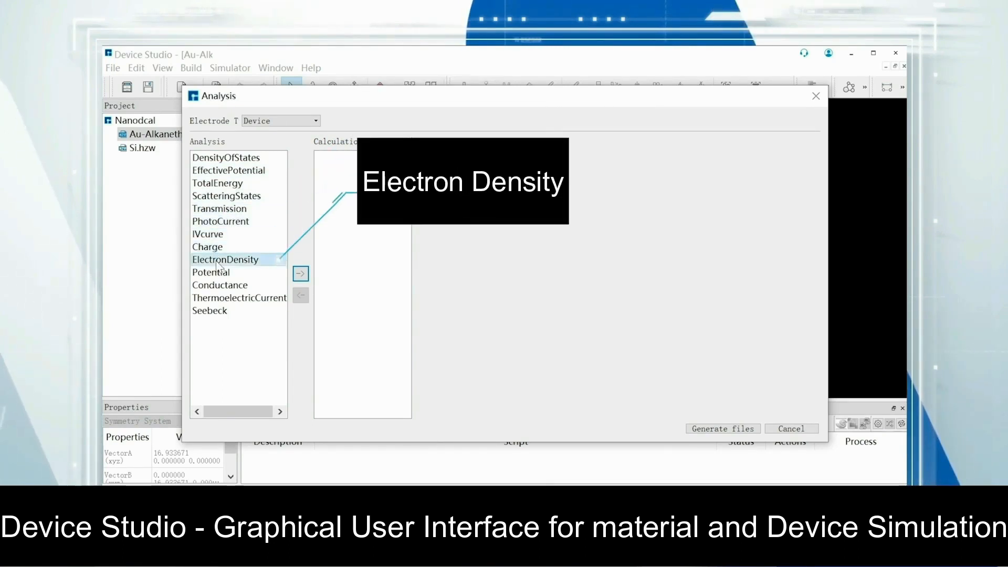
pyautogui.click(220, 273)
pyautogui.click(223, 285)
pyautogui.click(233, 298)
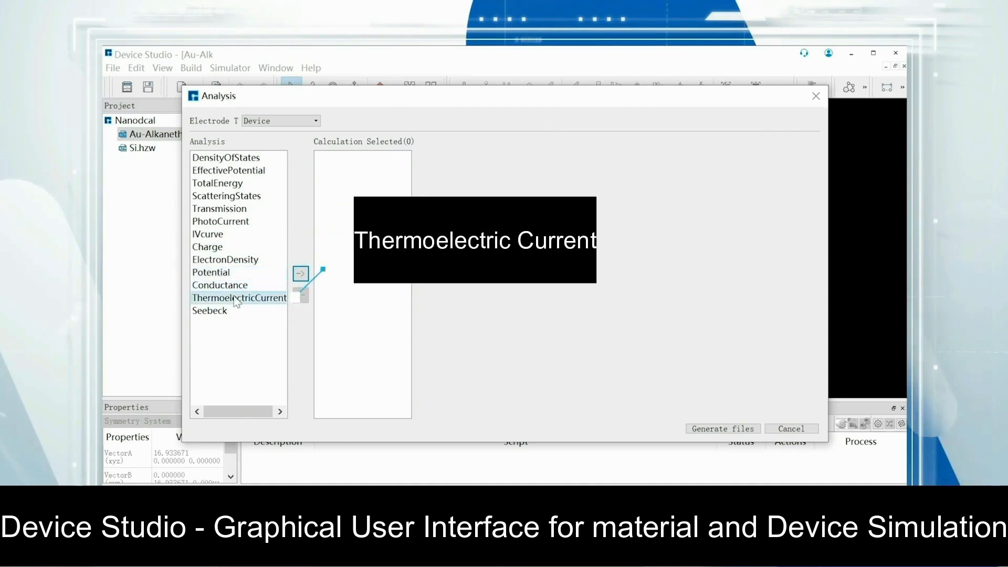
pyautogui.click(238, 311)
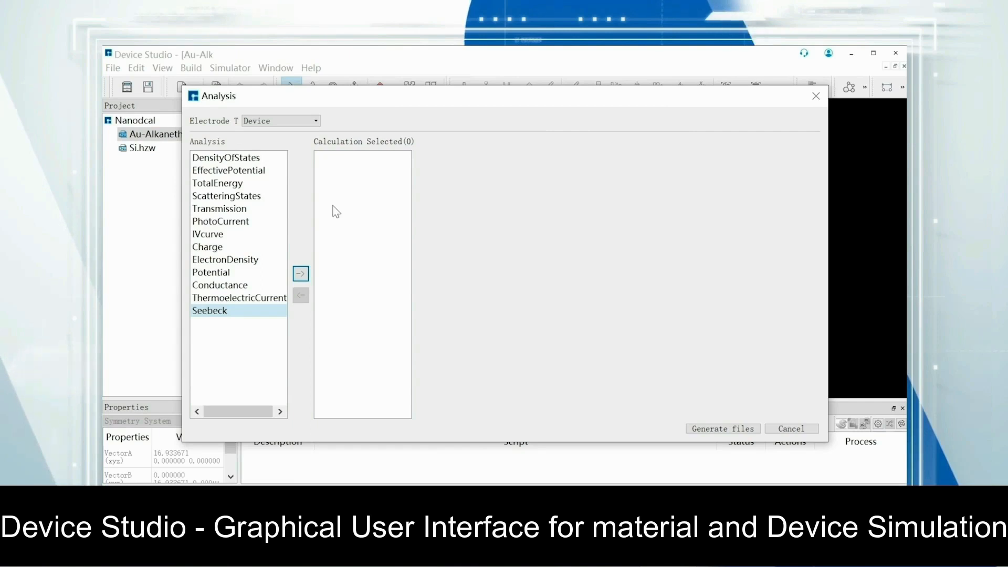
# Add Transmission to the selected calculations for the Device analysis.
pyautogui.click(246, 210)
pyautogui.click(301, 273)
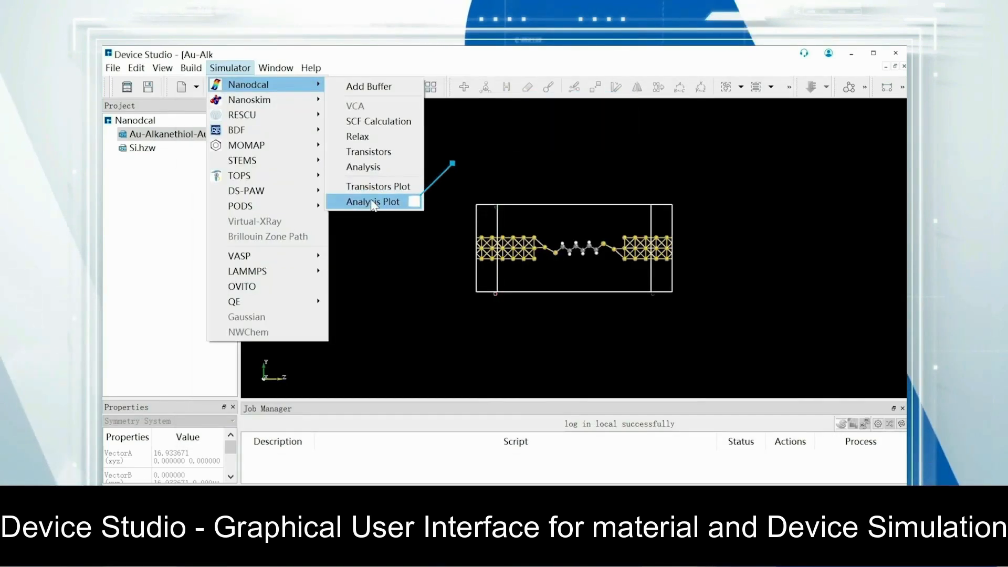
# Open the Nanodcal Analysis Plot for the Au-Alkanethiol-Au device.
pyautogui.click(373, 203)
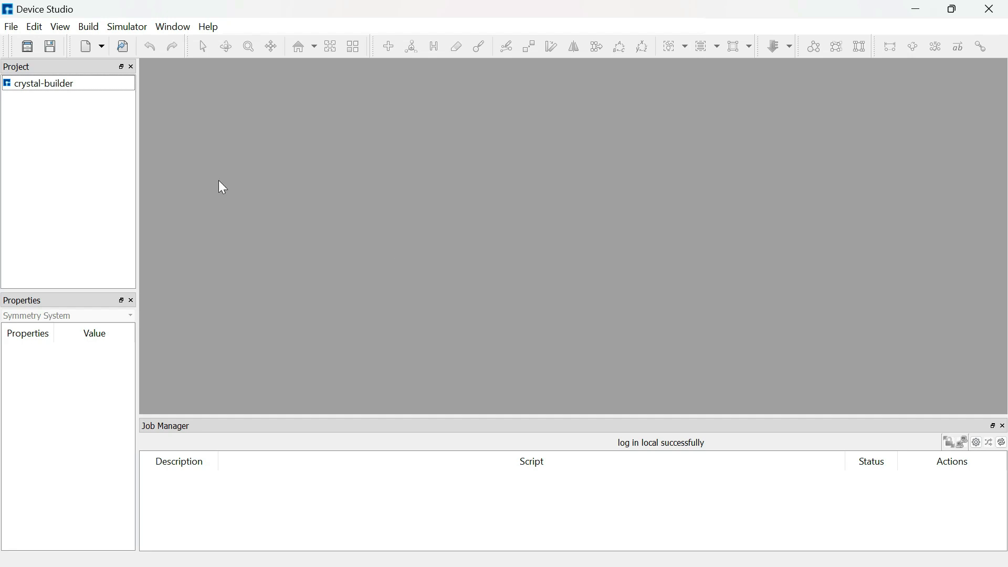
# Look through the 3Dmaterials folder and the supported file types in the local import dialog, then close it without importing.
pyautogui.click(12, 27)
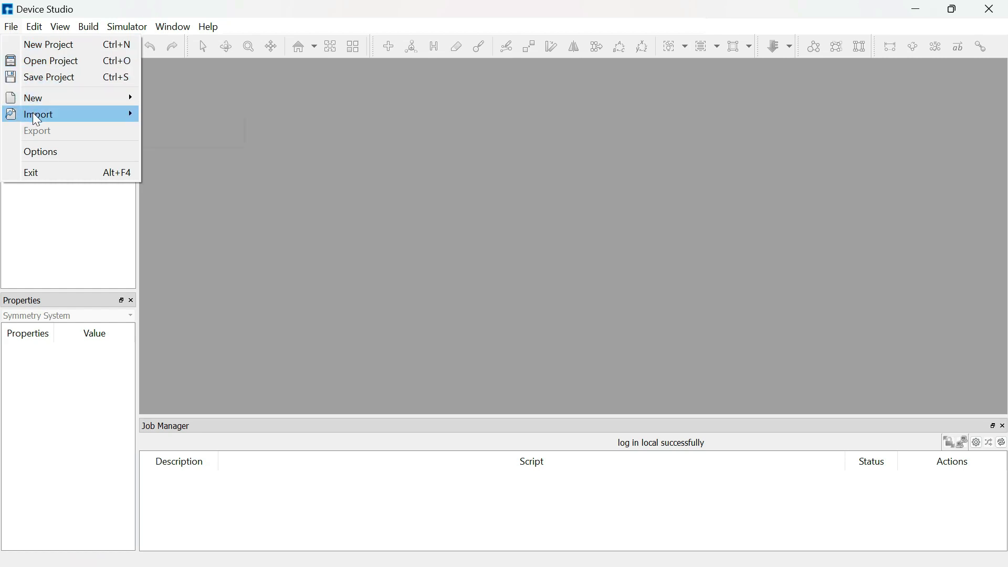
pyautogui.moveTo(32, 112)
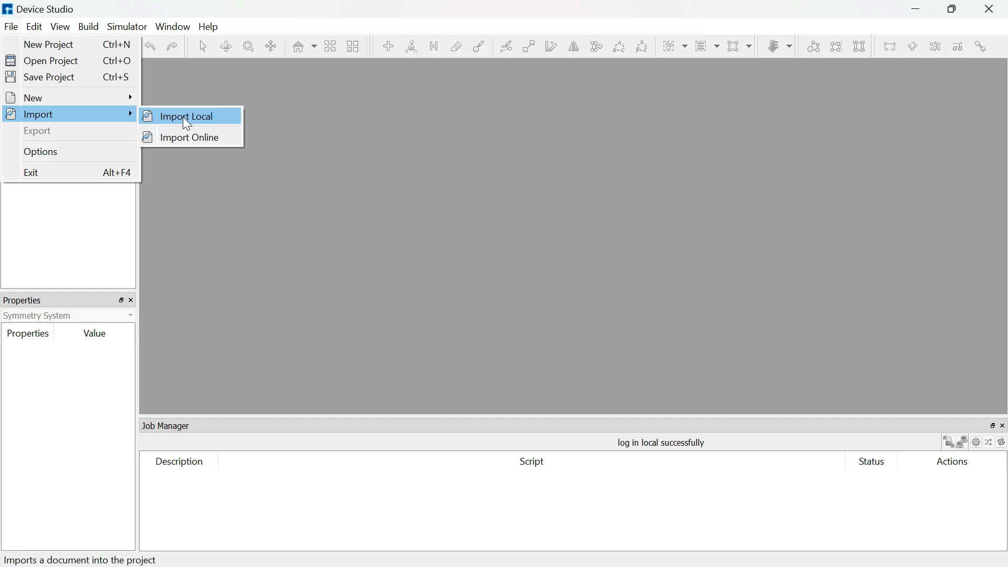
pyautogui.click(216, 119)
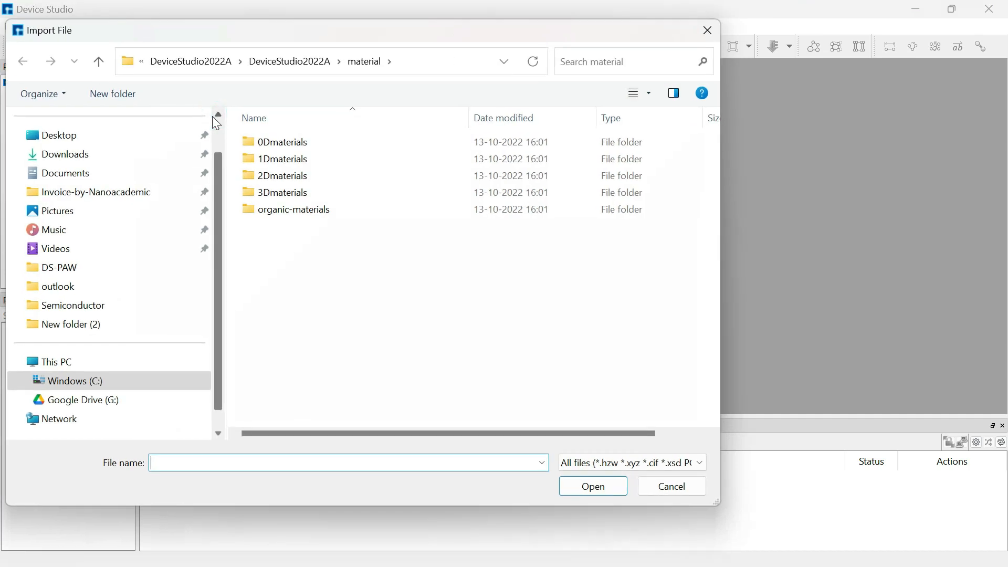
pyautogui.doubleClick(282, 193)
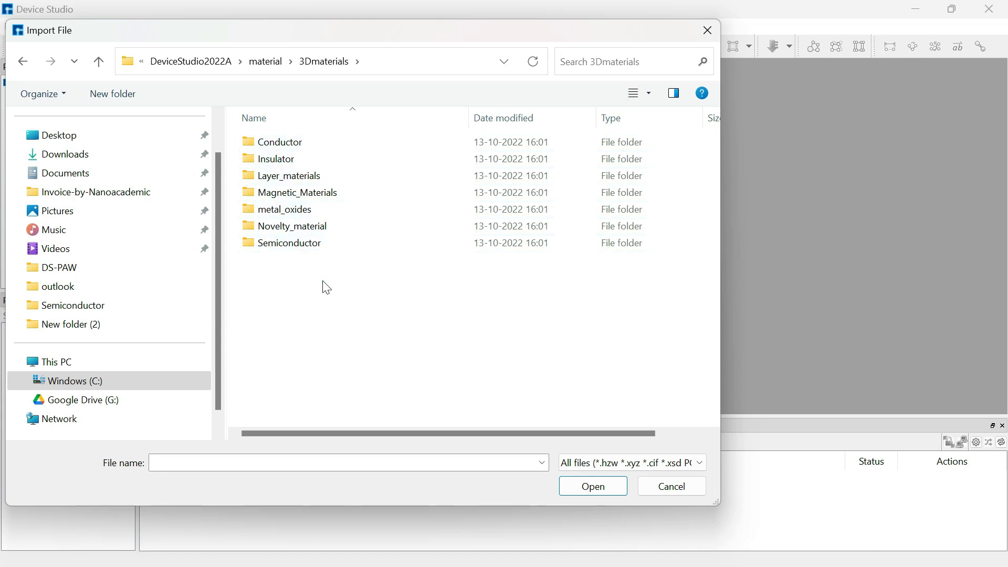
pyautogui.click(605, 462)
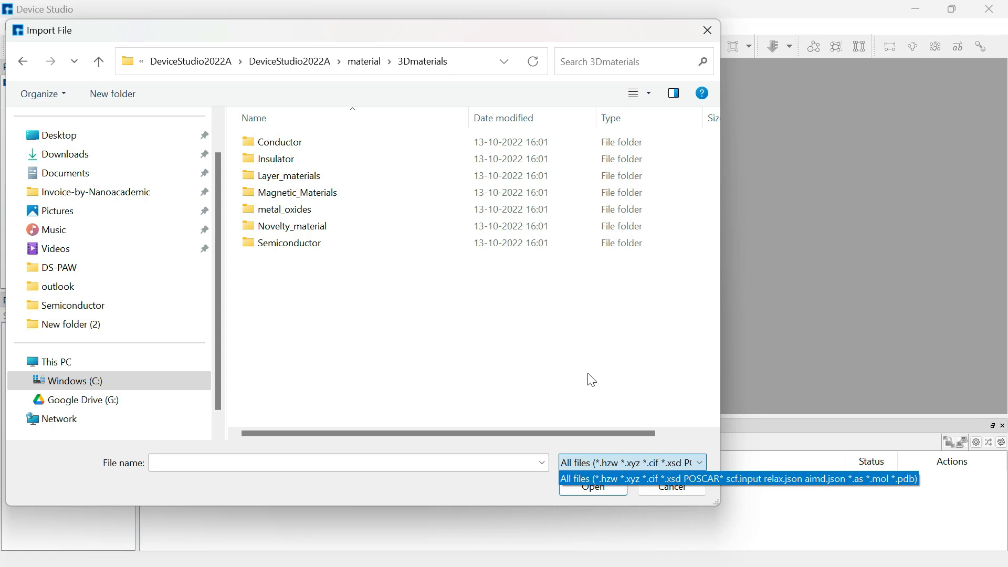
pyautogui.click(707, 32)
pyautogui.click(707, 32)
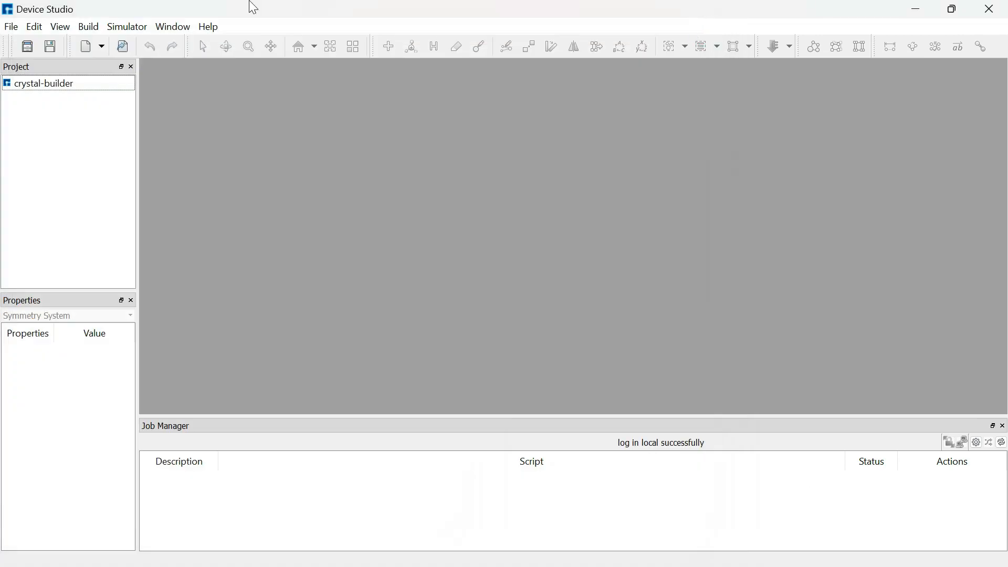
# View the online import dialog for the Materials Project and close it.
pyautogui.click(11, 28)
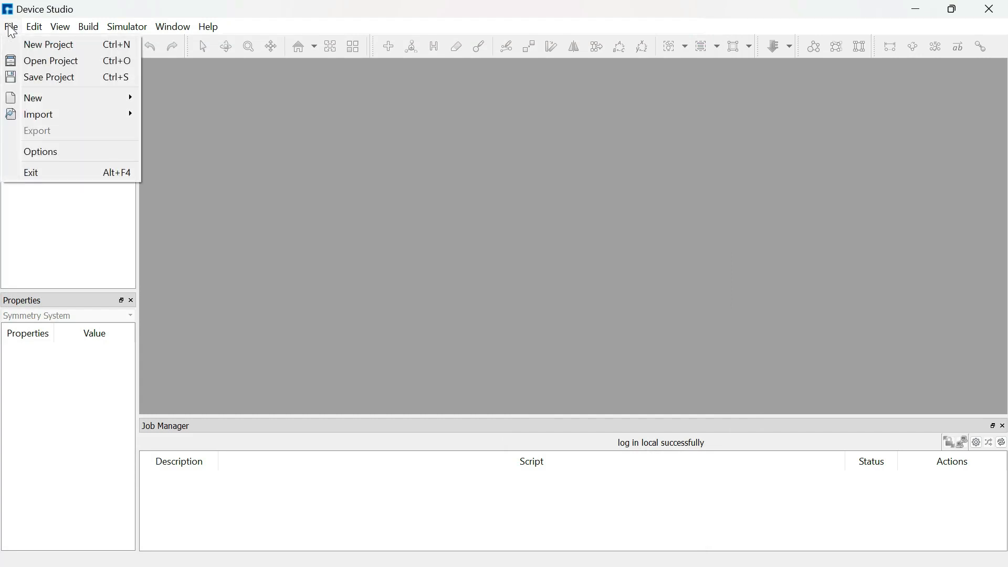
pyautogui.moveTo(76, 116)
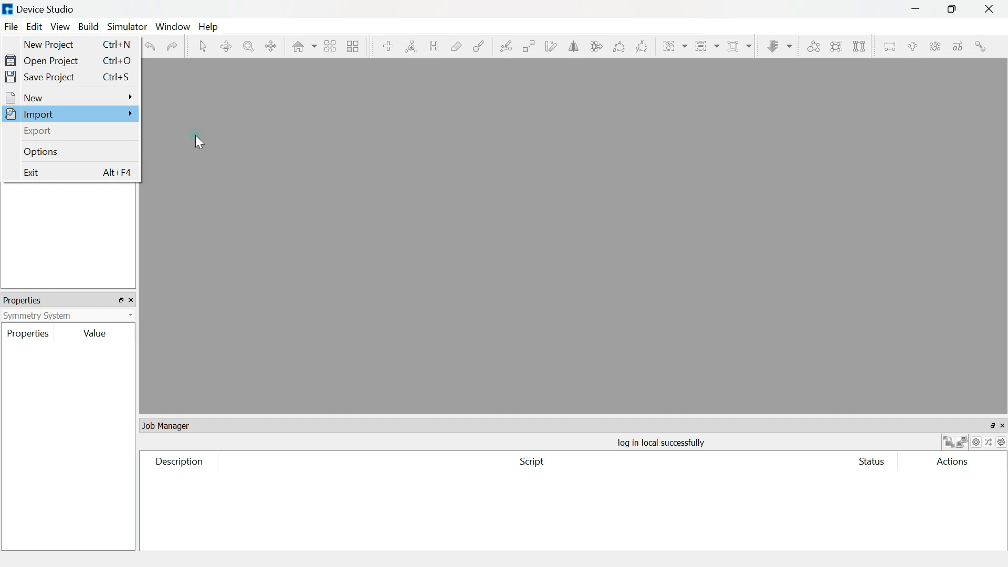
pyautogui.click(196, 138)
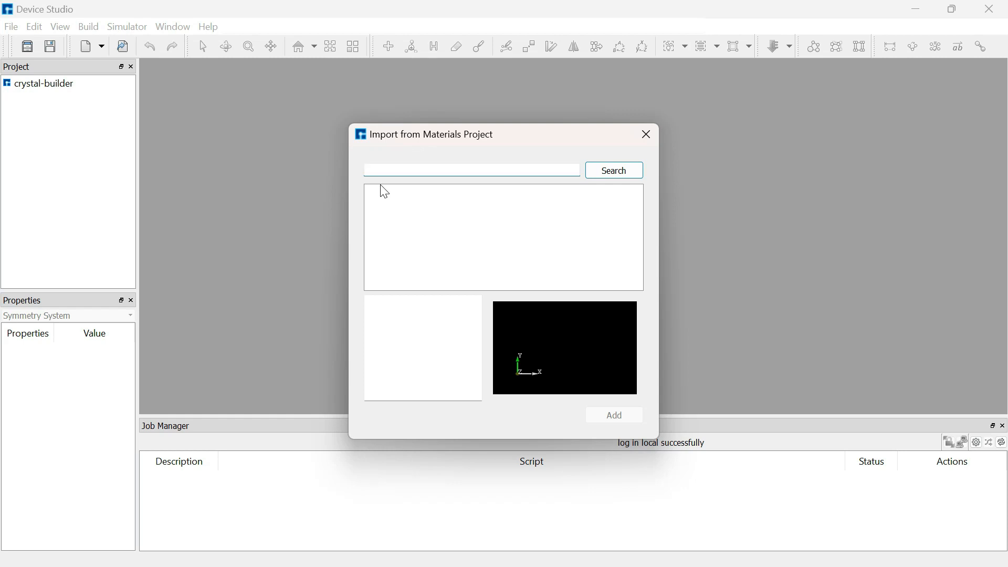
pyautogui.click(645, 135)
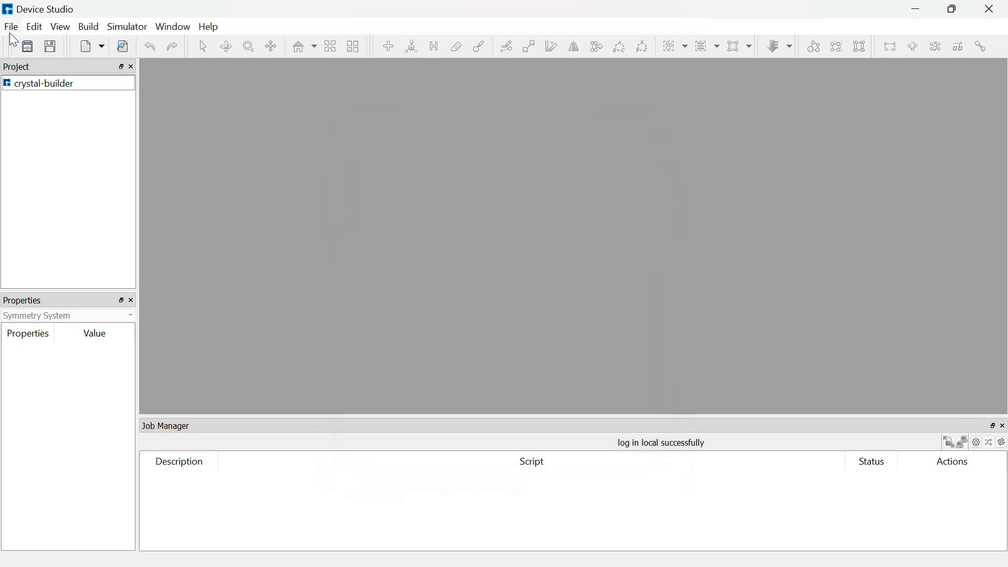
# Start a new crystal and look through the available space groups, keeping 1 P1.
pyautogui.click(12, 27)
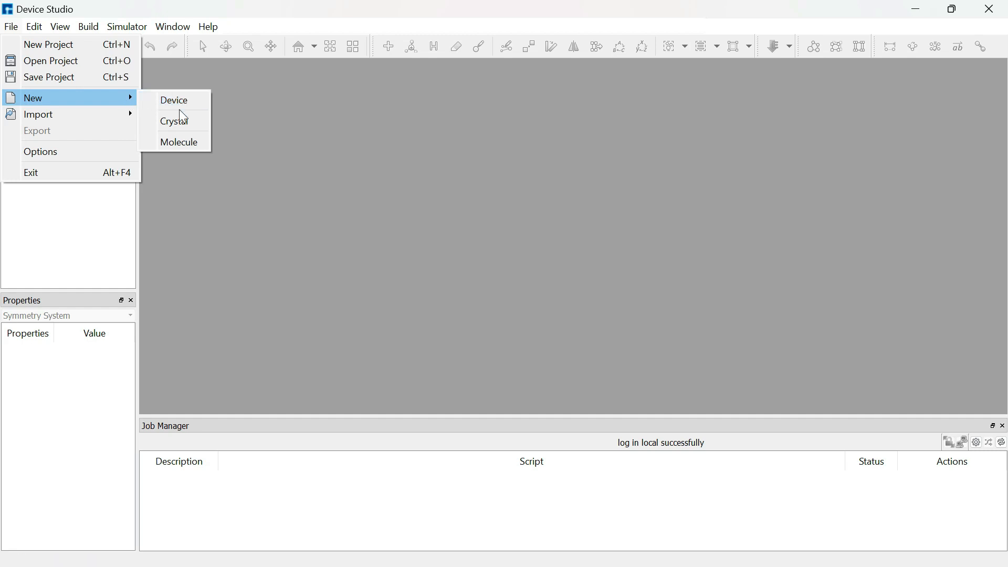
pyautogui.click(192, 121)
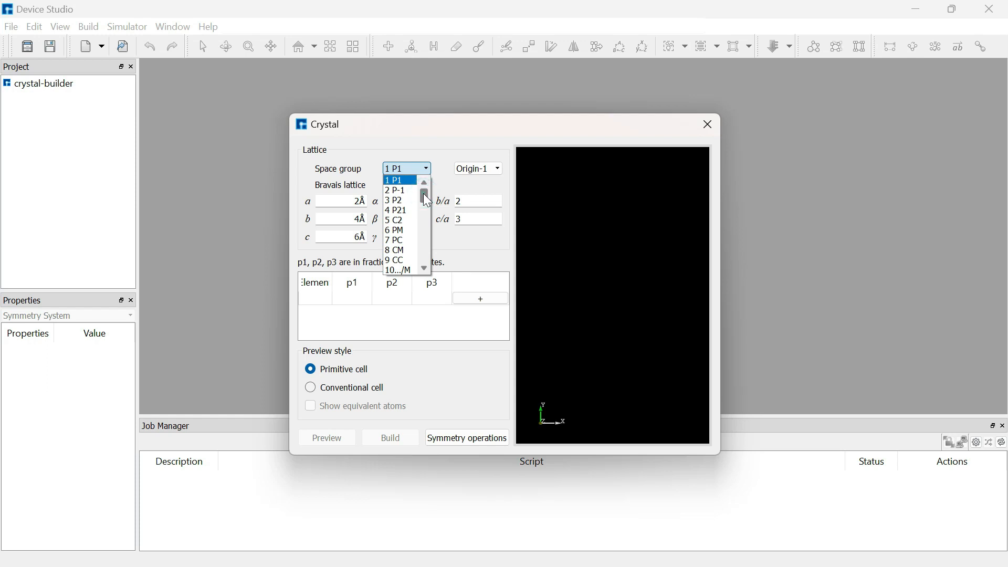
pyautogui.moveTo(423, 193); pyautogui.dragTo(430, 247)
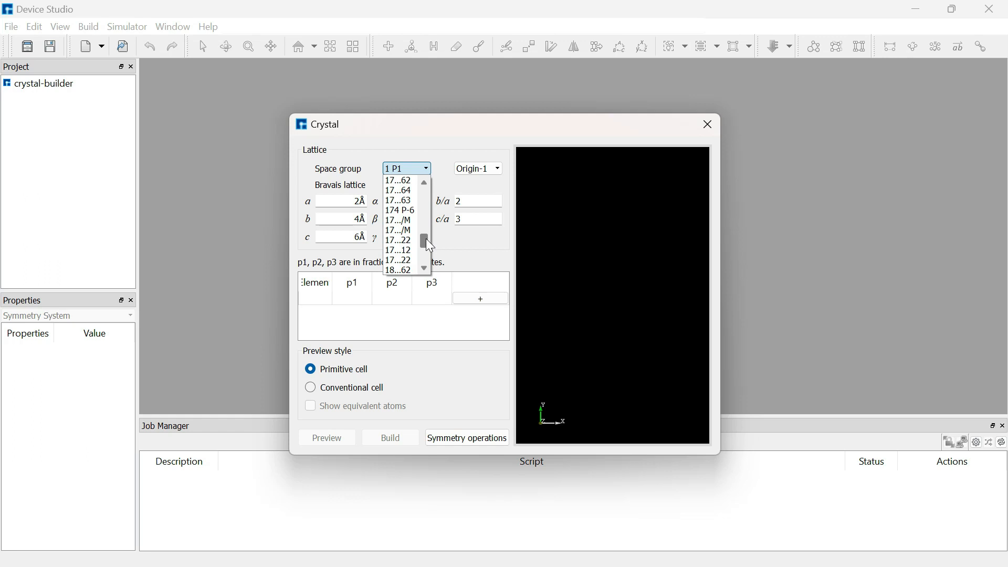
pyautogui.moveTo(426, 238); pyautogui.dragTo(427, 244)
pyautogui.moveTo(426, 249); pyautogui.dragTo(426, 256)
# Set the crystal's lattice constants a, b and c to 5.62 Å each.
pyautogui.click(335, 208)
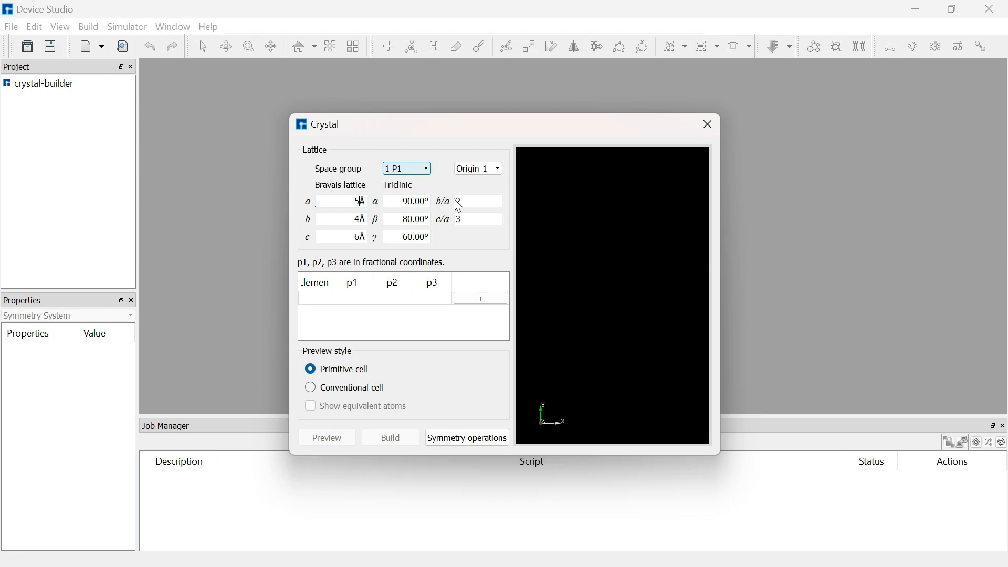
pyautogui.write('2')
pyautogui.click(360, 219)
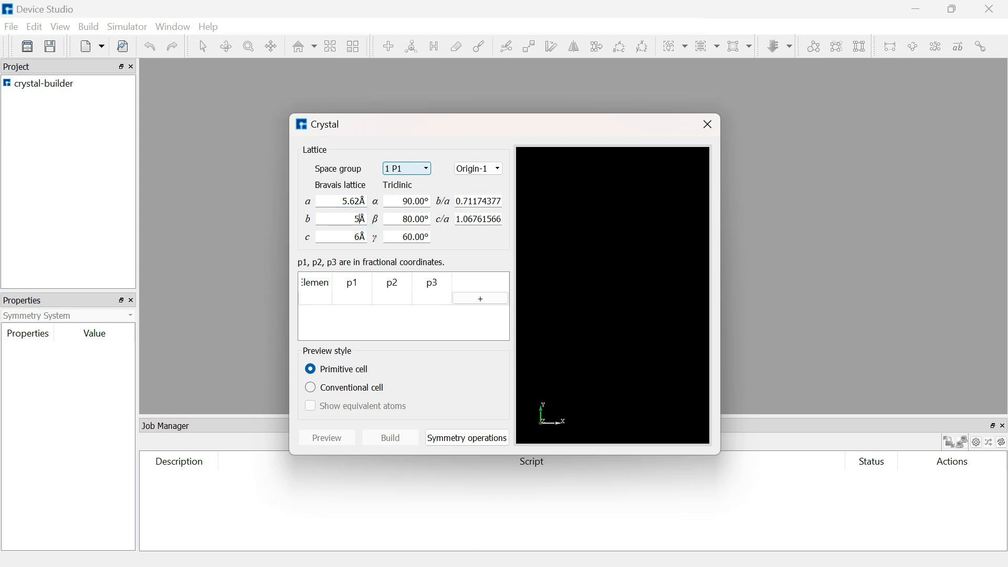
pyautogui.write('5.62')
pyautogui.press('Return')
pyautogui.click(361, 238)
pyautogui.write('5.62')
pyautogui.press('Return')
# Set the lattice angles β and γ to 90°.
pyautogui.click(408, 219)
pyautogui.press('BackSpace')
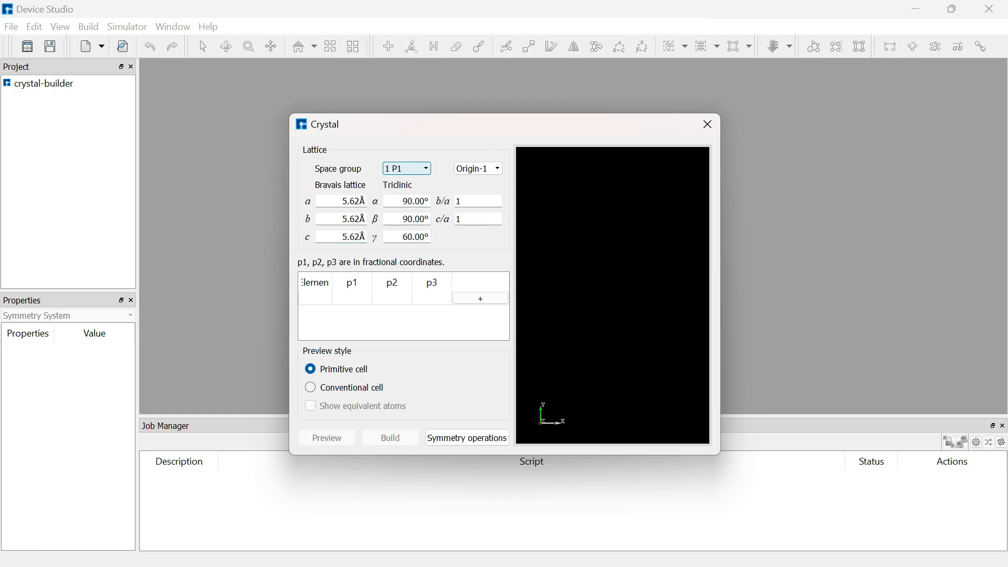
pyautogui.click(408, 237)
pyautogui.press('BackSpace')
pyautogui.write('9')
pyautogui.press('Return')
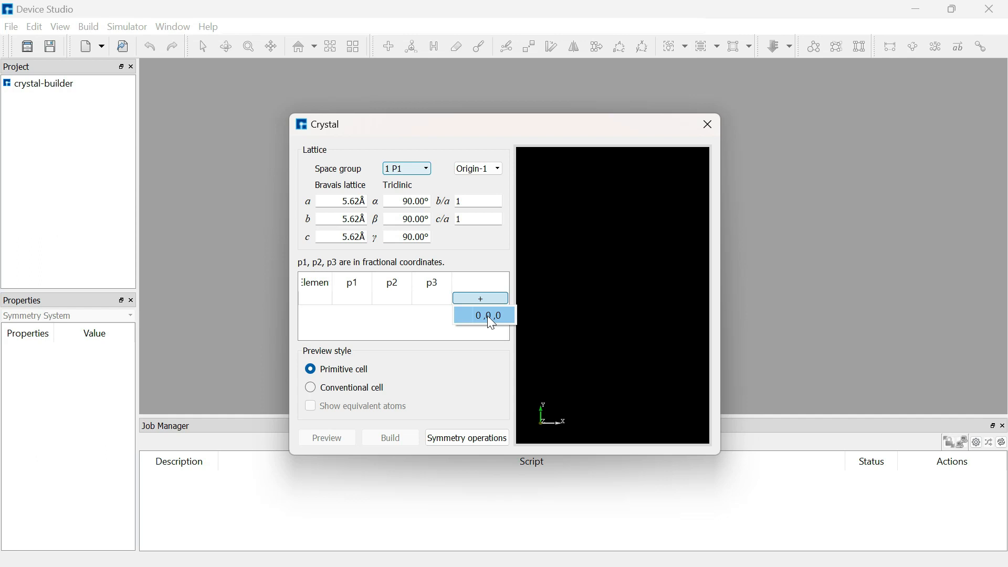
# Add a first carbon atom at fractional coordinates 0, 0, 0 and enlarge the Crystal dialog.
pyautogui.click(491, 320)
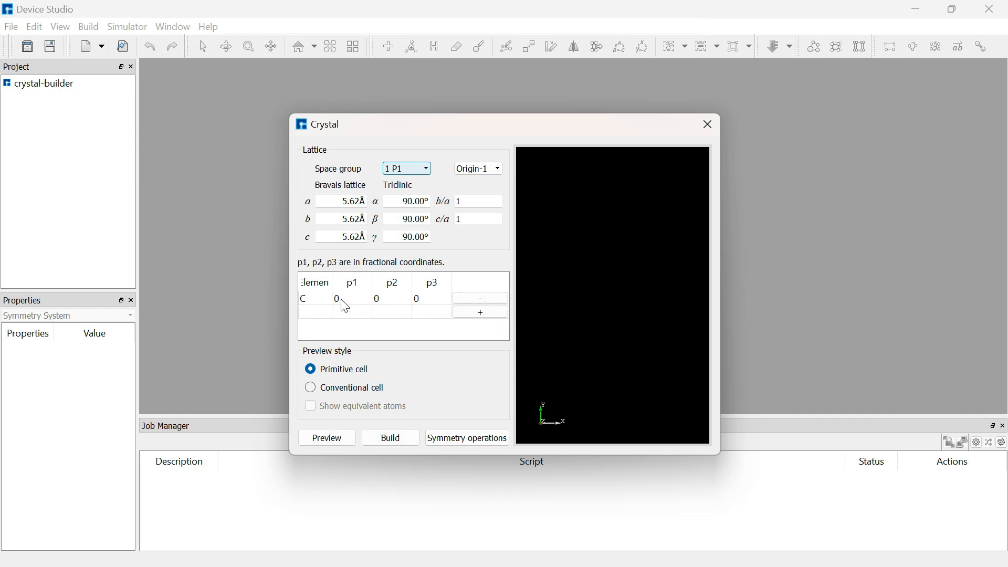
pyautogui.moveTo(406, 125); pyautogui.dragTo(325, 66)
pyautogui.moveTo(634, 400); pyautogui.dragTo(777, 483)
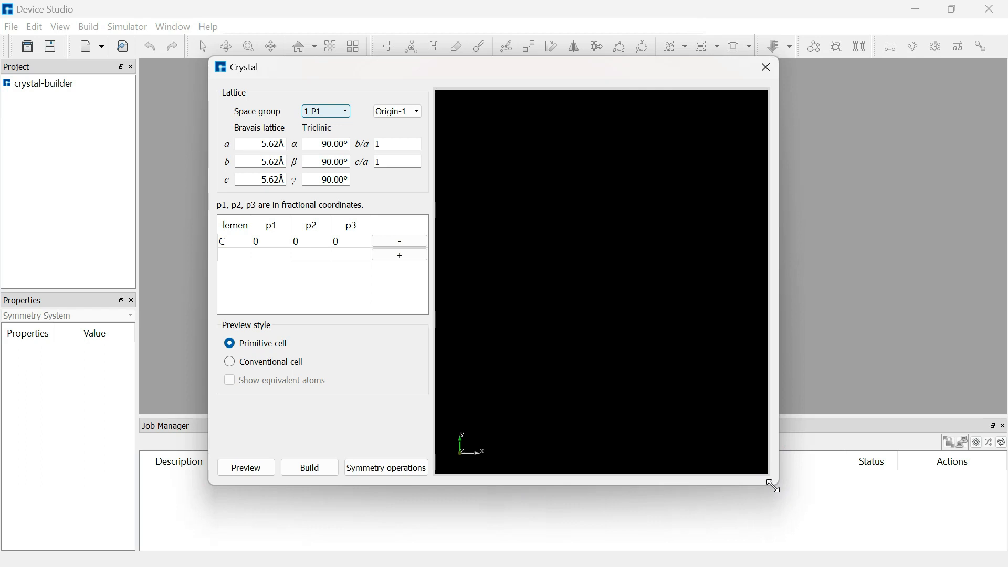
# Add seven more carbon atoms at 0, 0, 0 to the crystal's atom list.
pyautogui.click(392, 257)
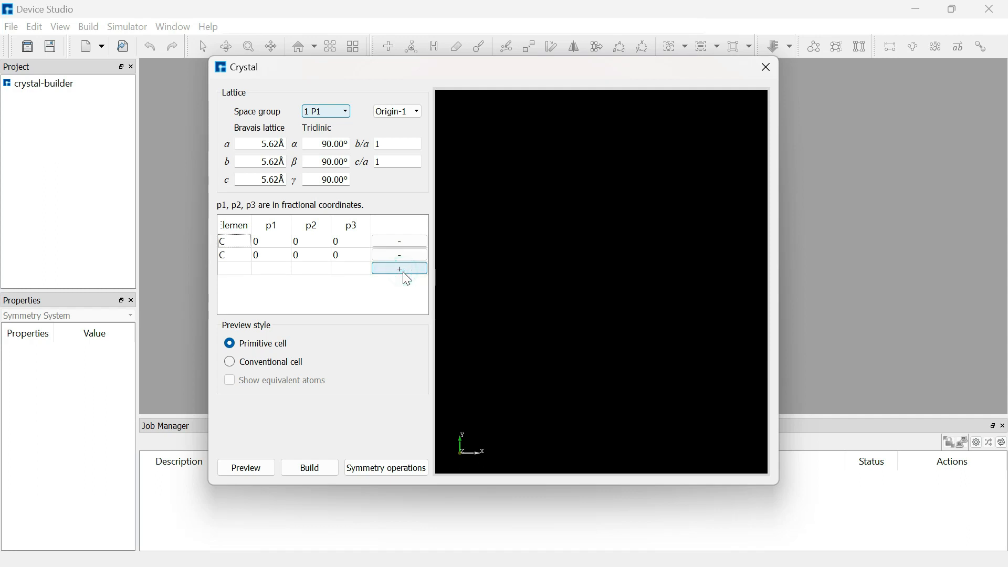
pyautogui.click(399, 271)
pyautogui.click(402, 283)
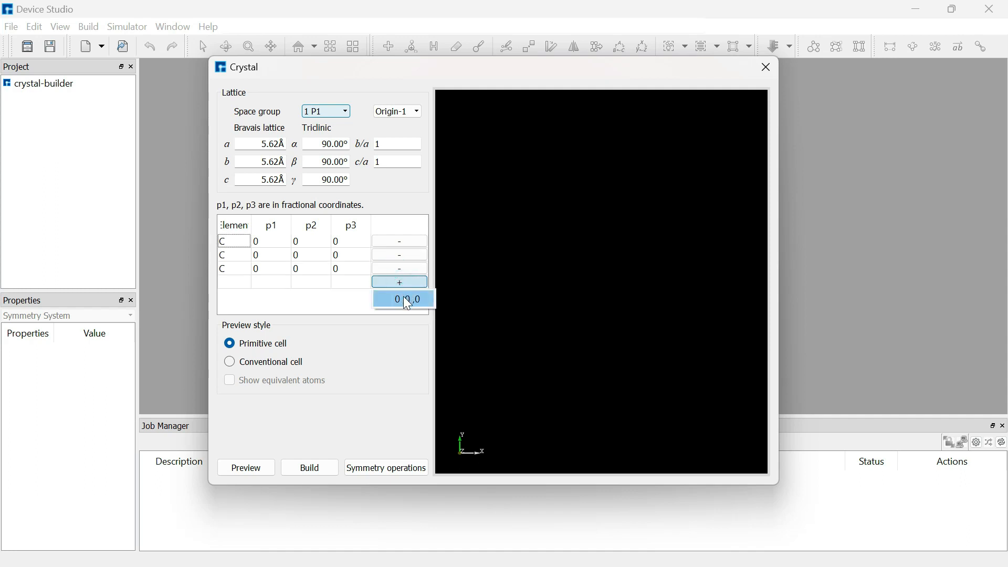
pyautogui.click(406, 302)
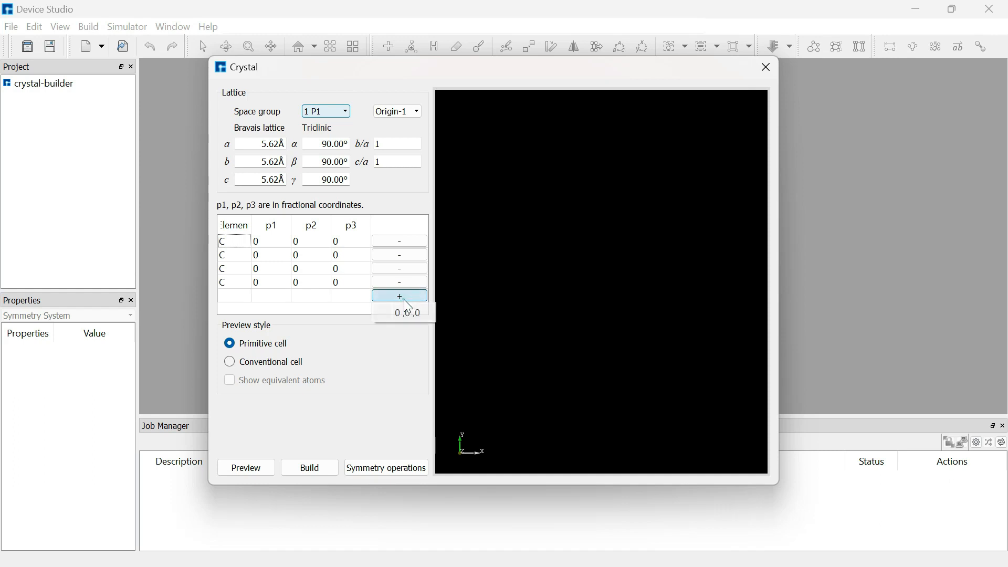
pyautogui.click(405, 311)
pyautogui.click(421, 295)
pyautogui.click(395, 308)
pyautogui.click(404, 325)
pyautogui.click(422, 297)
pyautogui.click(400, 309)
pyautogui.click(413, 325)
pyautogui.click(421, 304)
pyautogui.click(398, 308)
pyautogui.click(407, 326)
pyautogui.click(422, 232)
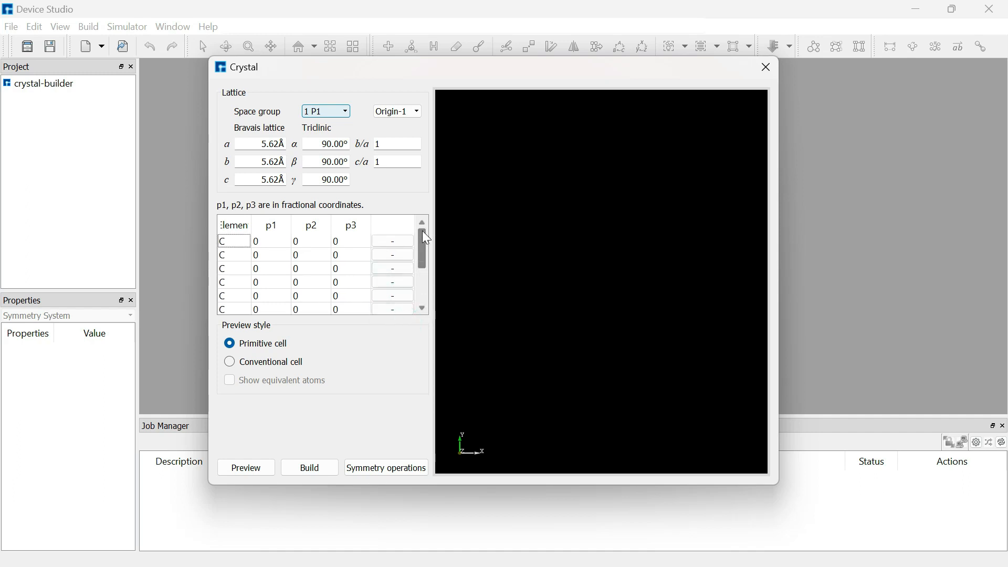
# Change the element of the first four atoms in the list to Na.
pyautogui.doubleClick(235, 243)
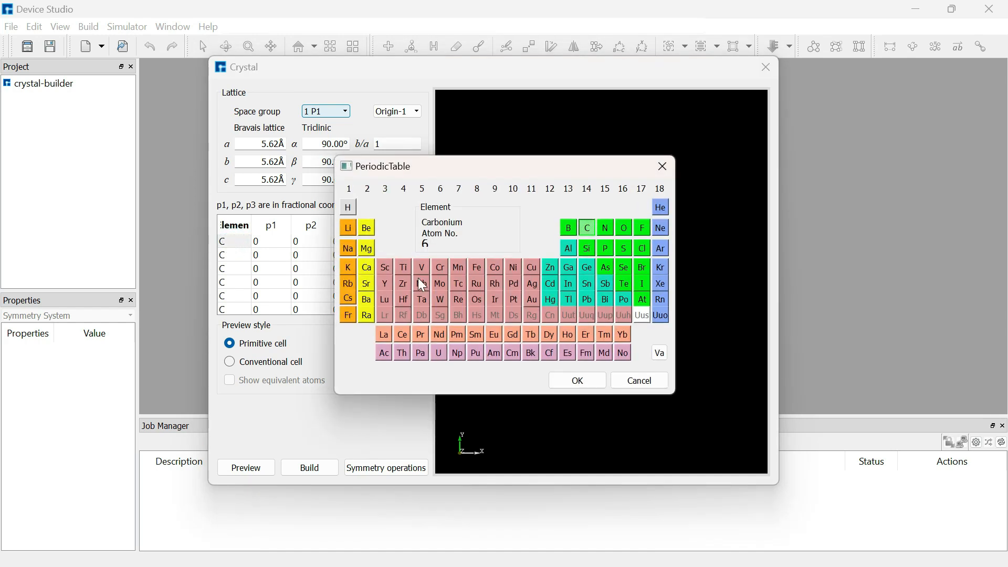
pyautogui.click(348, 249)
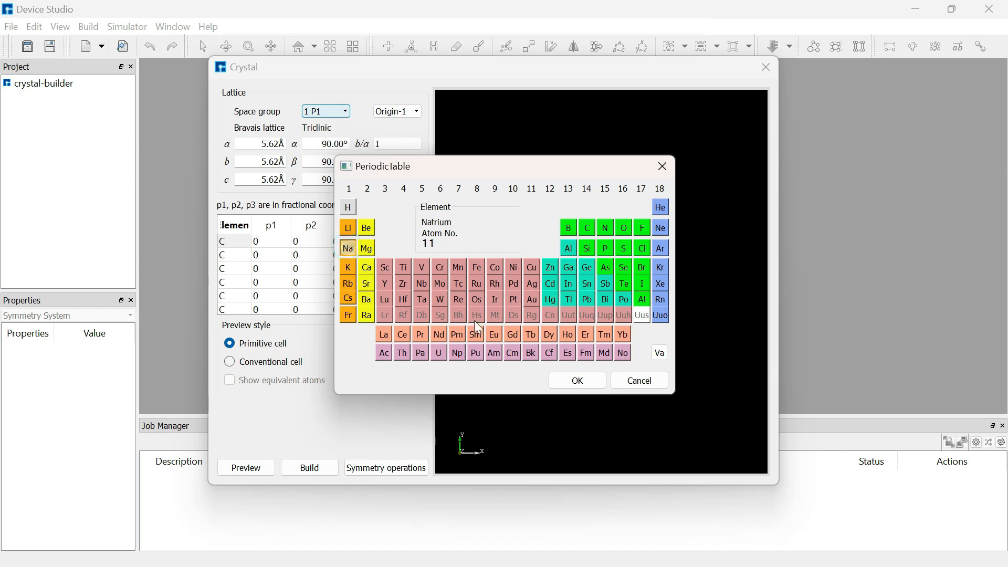
pyautogui.click(578, 382)
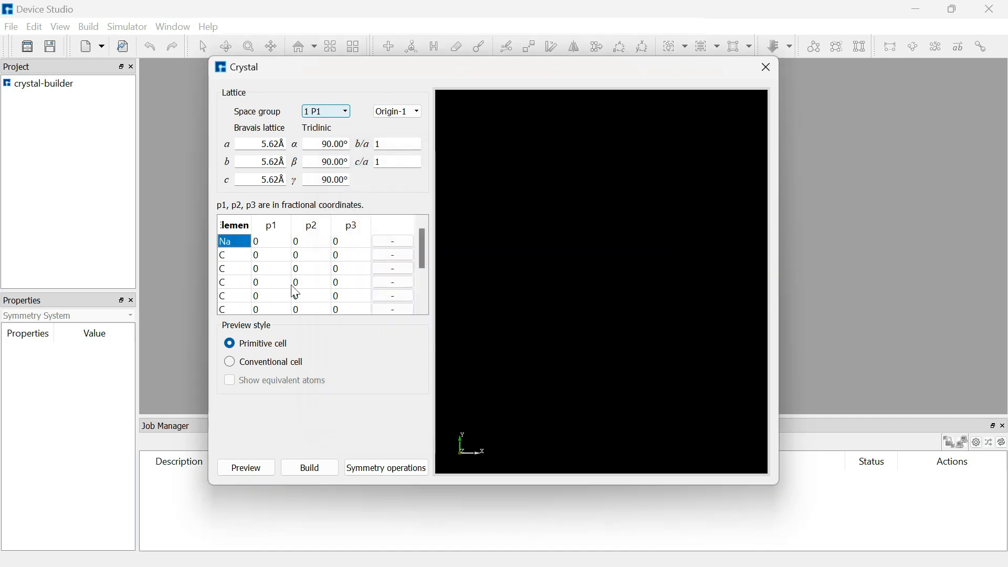
pyautogui.doubleClick(227, 256)
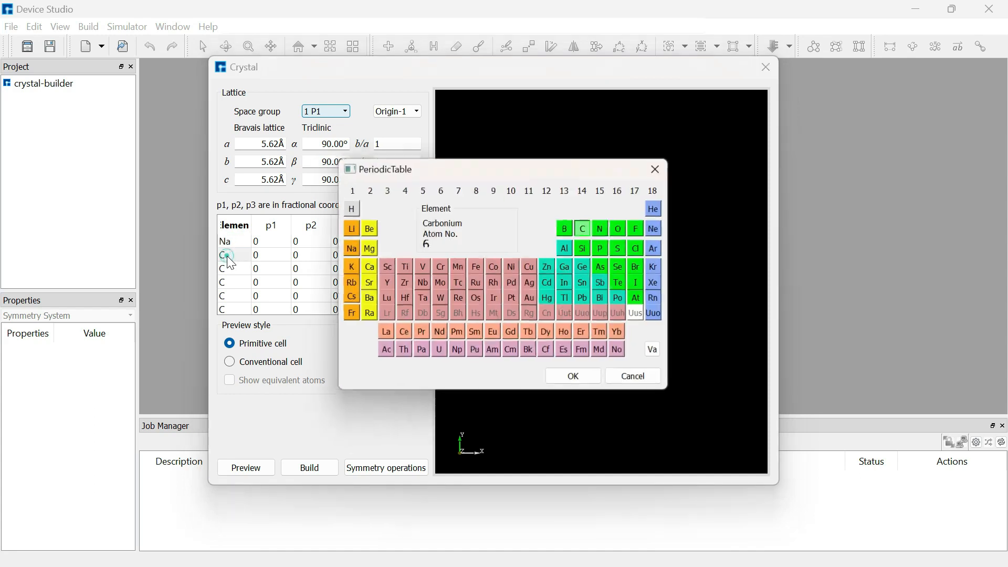
pyautogui.click(347, 250)
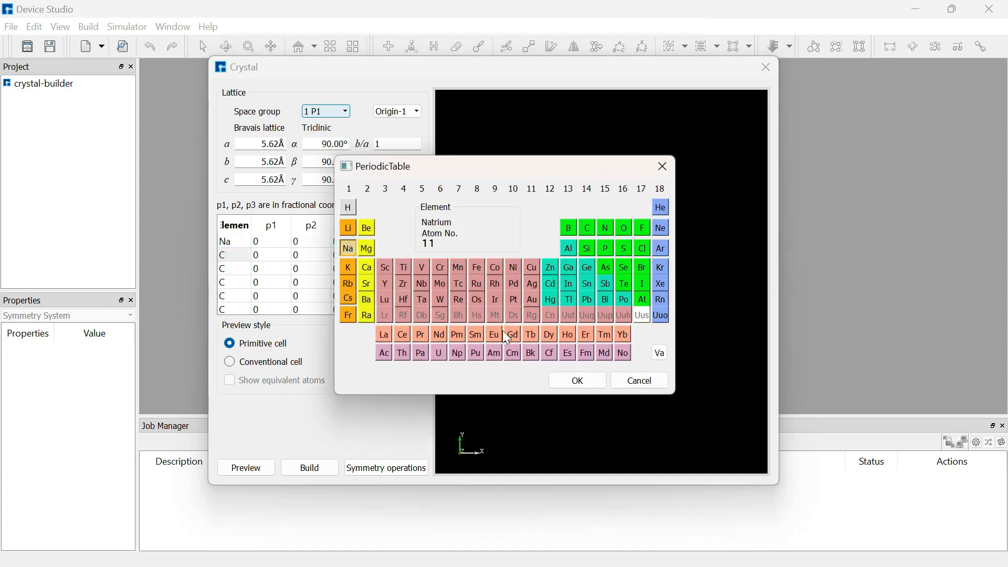
pyautogui.click(580, 382)
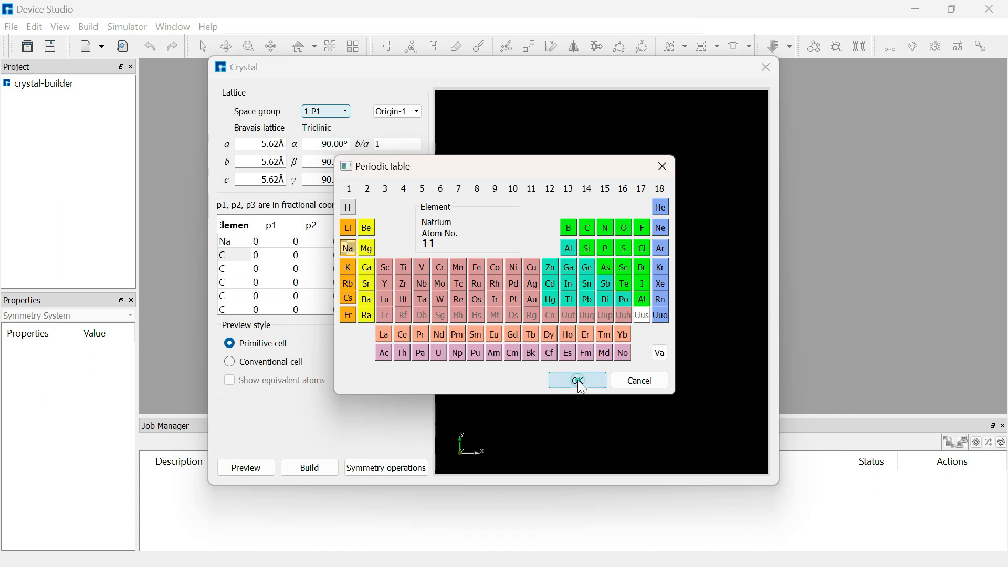
pyautogui.click(238, 270)
pyautogui.click(238, 273)
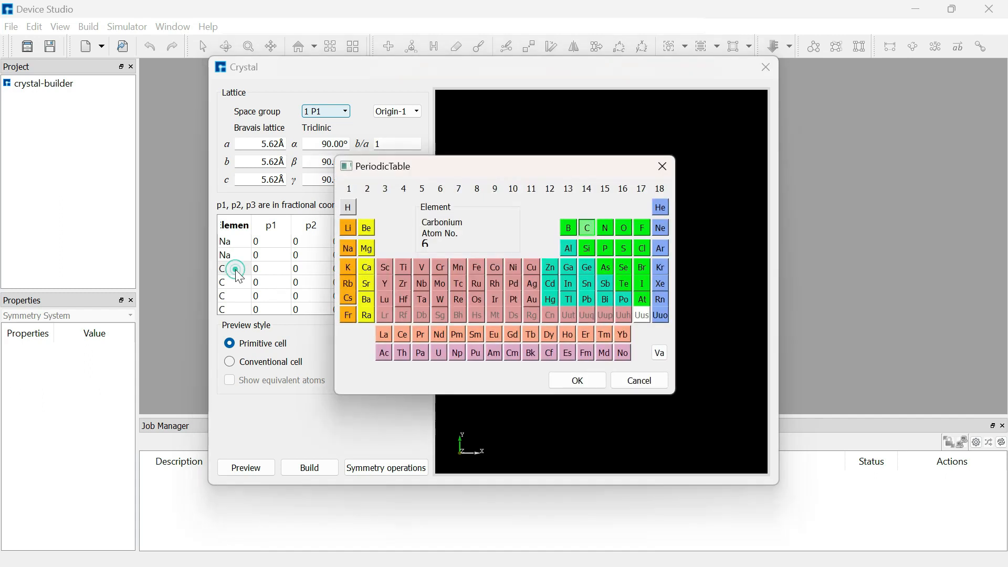
pyautogui.click(349, 250)
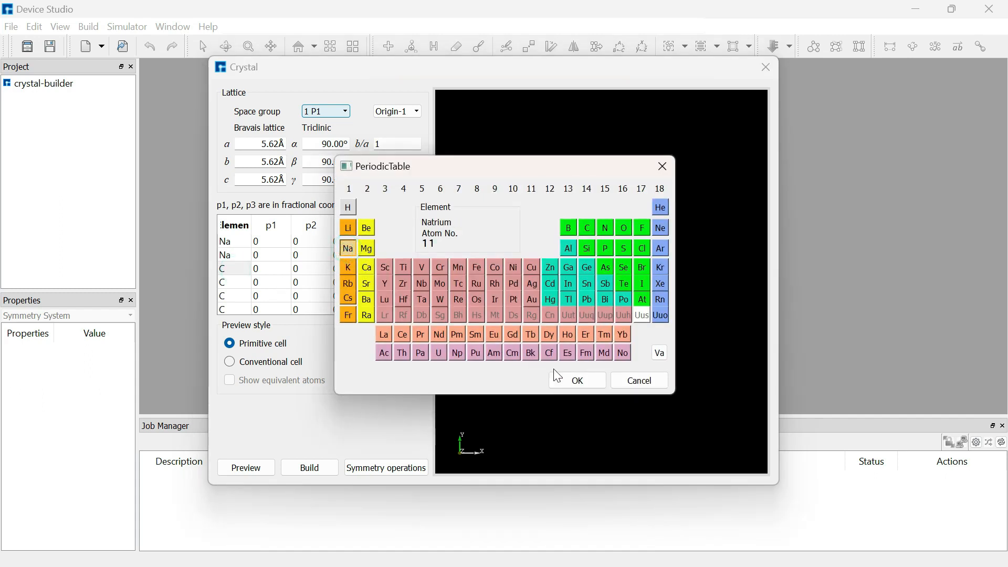
pyautogui.click(585, 382)
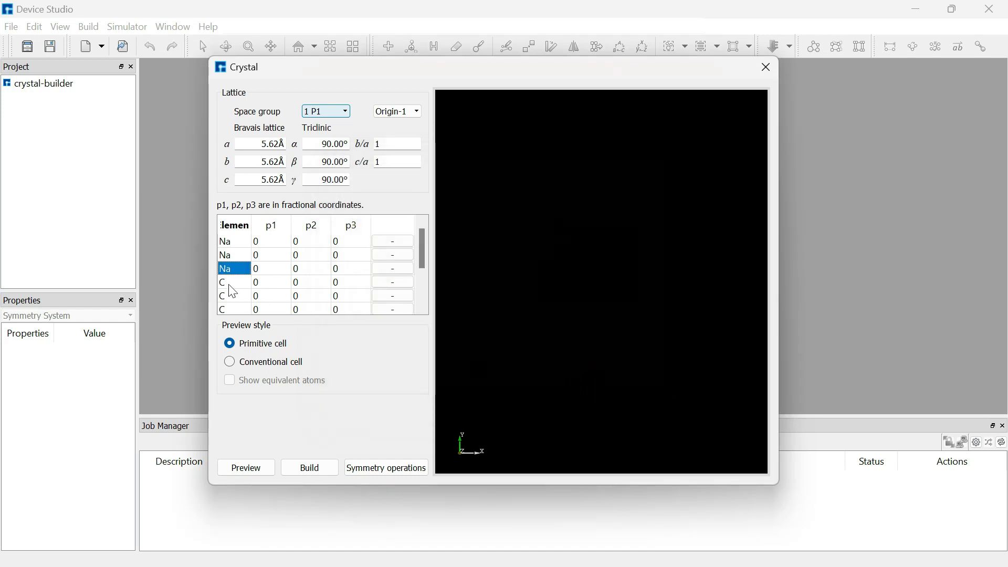
pyautogui.doubleClick(231, 284)
pyautogui.click(346, 248)
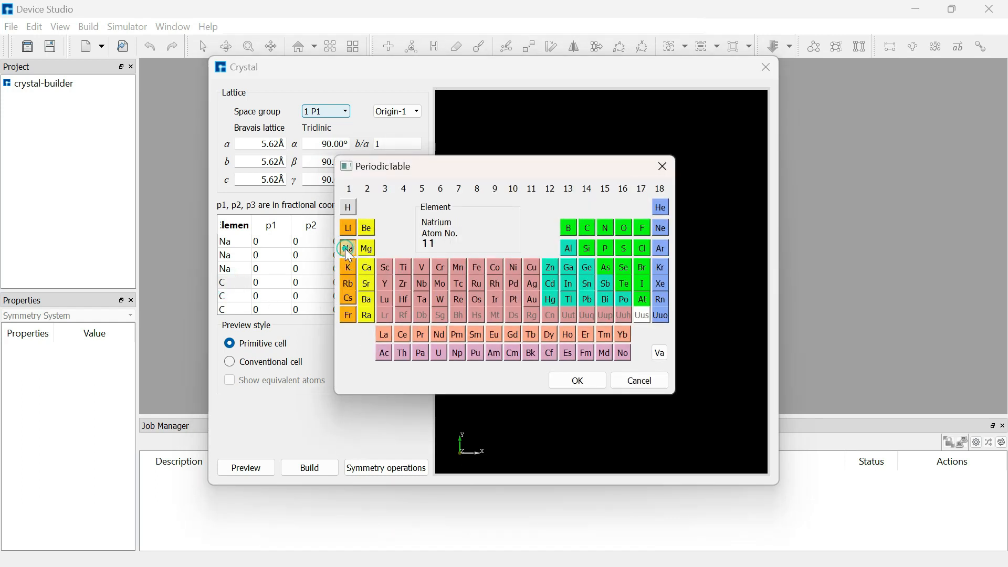
pyautogui.click(570, 380)
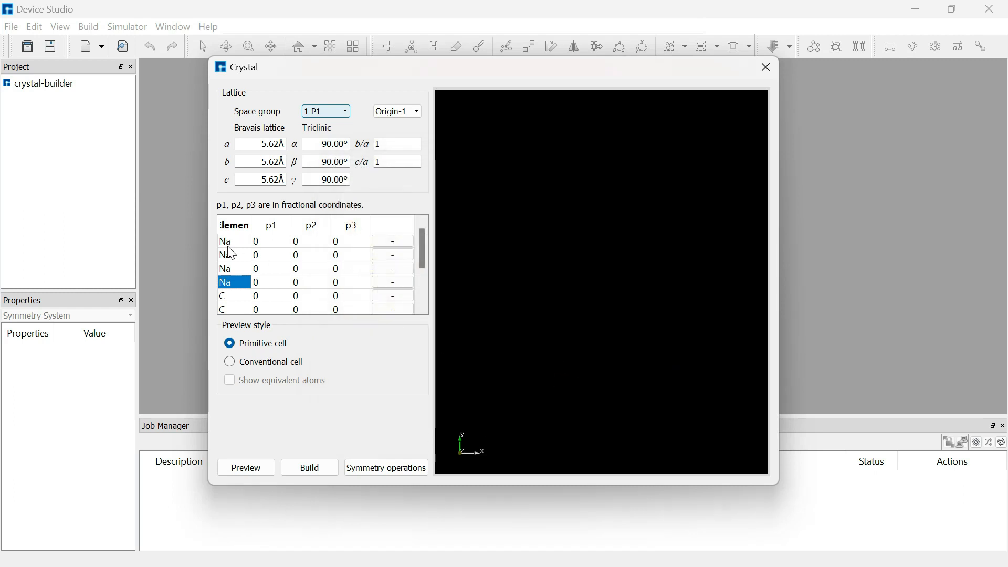
# Change the element of the fifth and sixth atoms in the crystal's atom list to Cl.
pyautogui.doubleClick(236, 299)
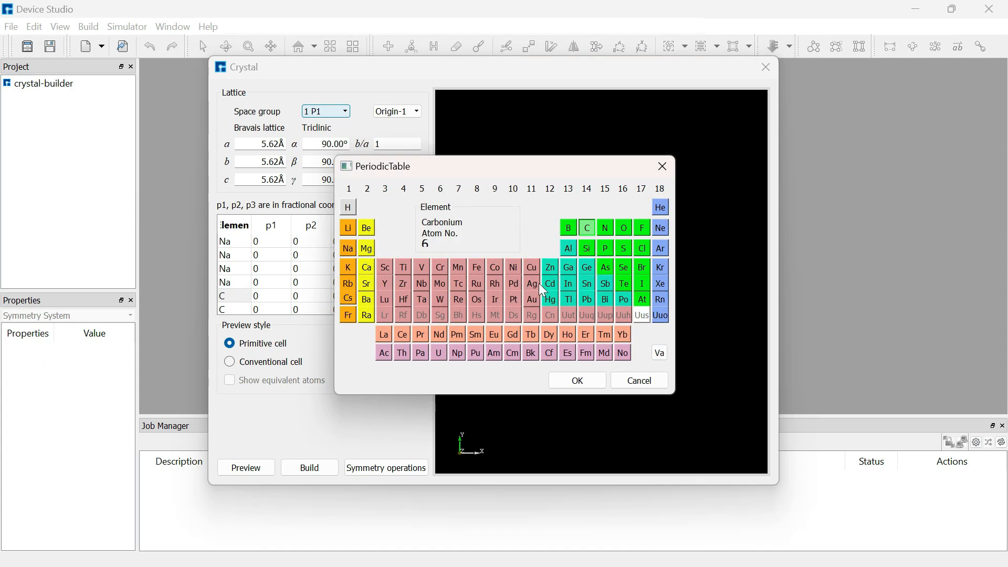
pyautogui.click(644, 248)
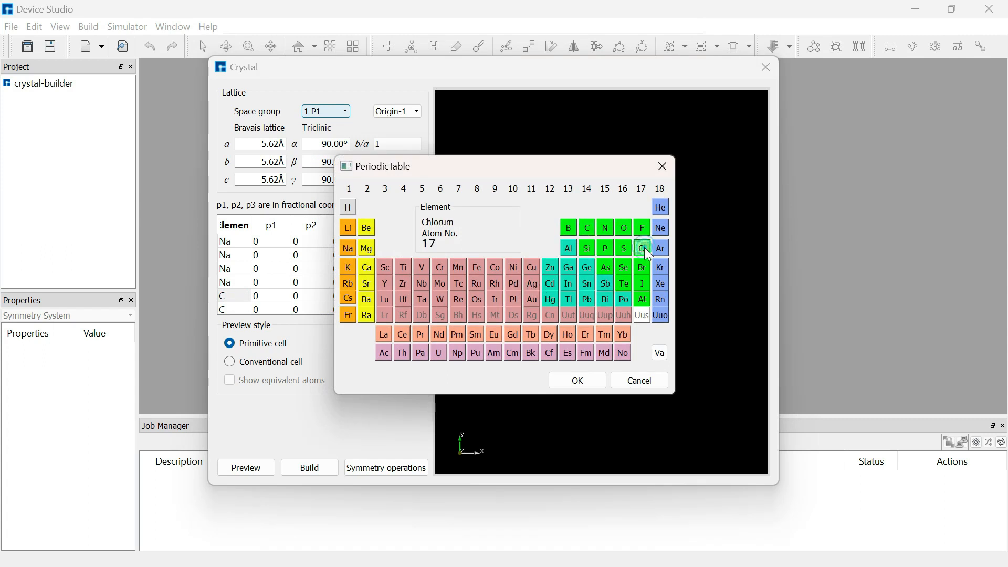
pyautogui.click(580, 383)
pyautogui.doubleClick(226, 308)
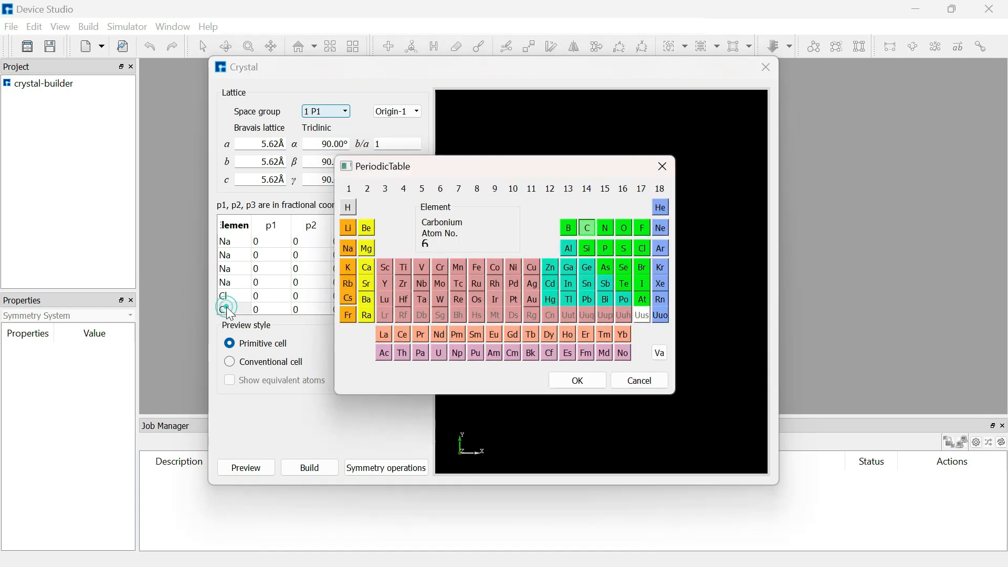
pyautogui.click(642, 247)
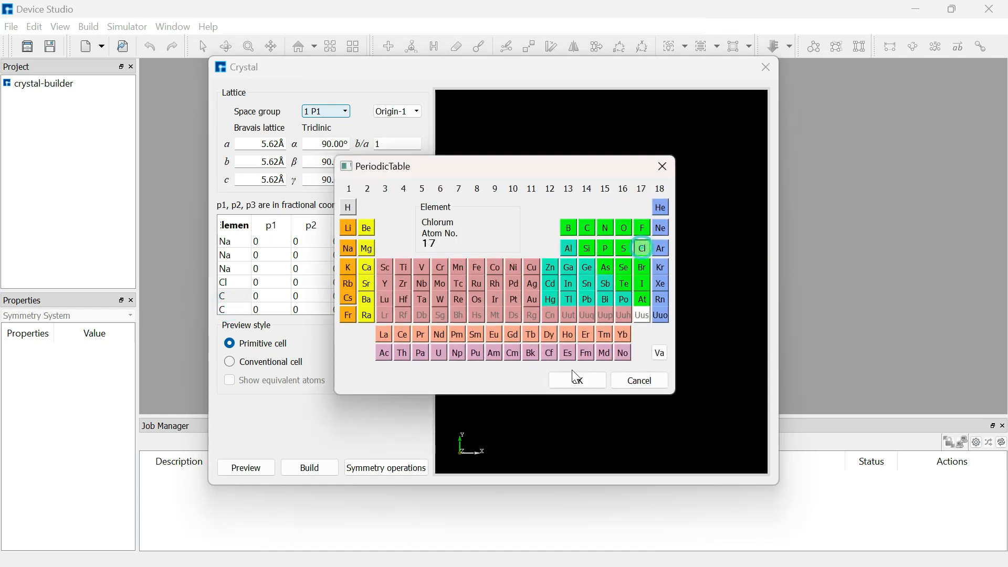
pyautogui.click(566, 382)
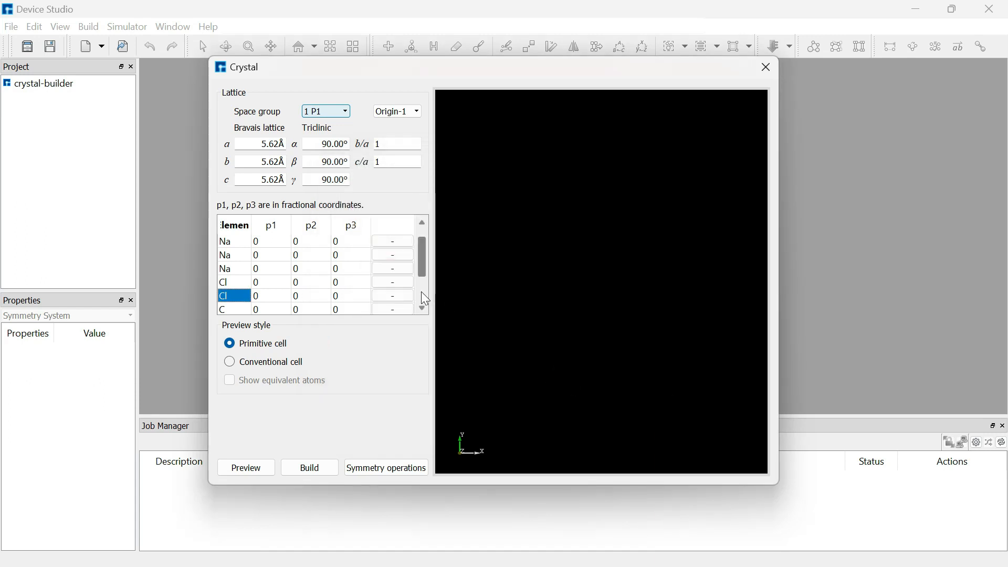
# Change the element of the seventh and eighth atoms in the list to Cl.
pyautogui.click(421, 291)
pyautogui.doubleClick(229, 281)
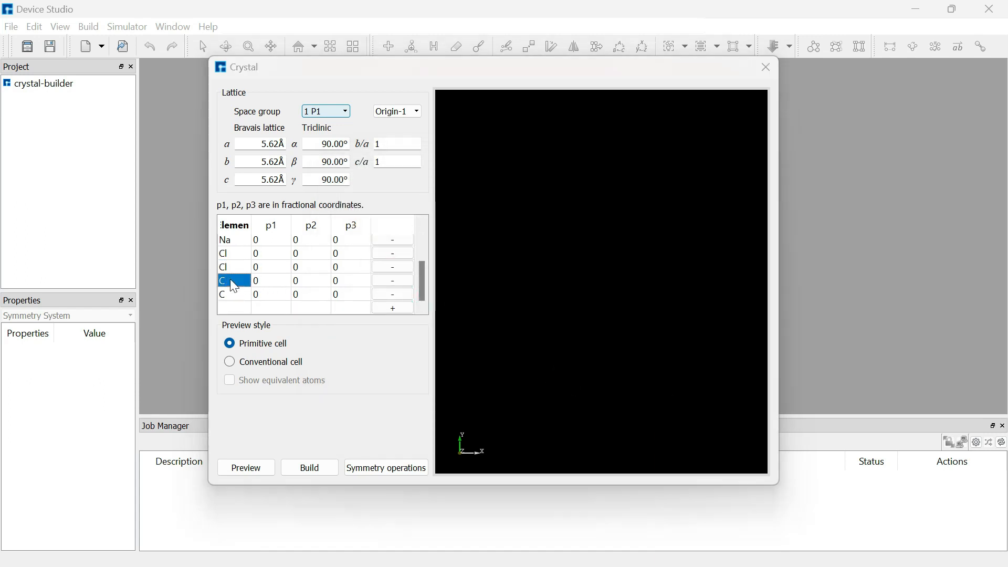
pyautogui.click(643, 248)
pyautogui.click(578, 382)
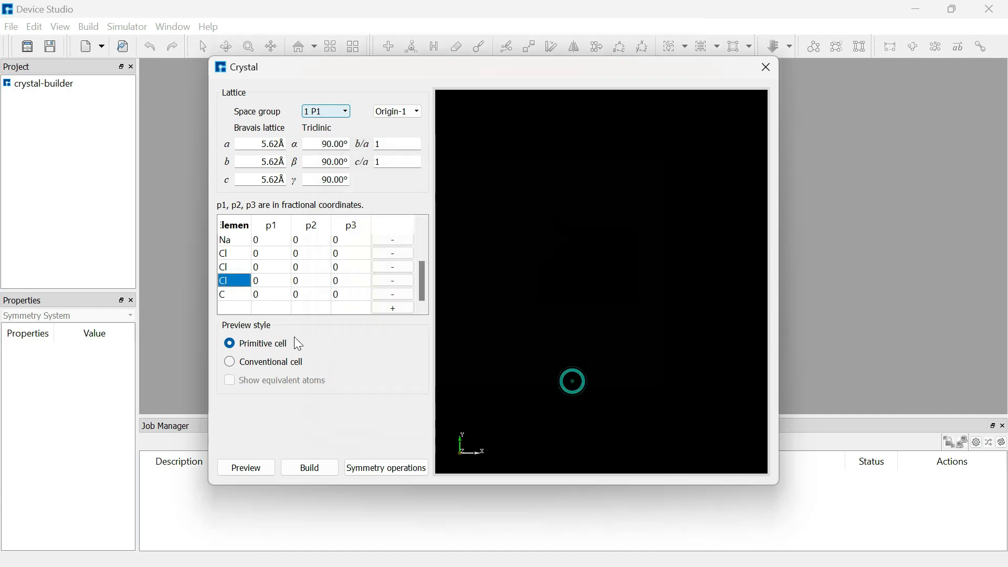
pyautogui.doubleClick(237, 296)
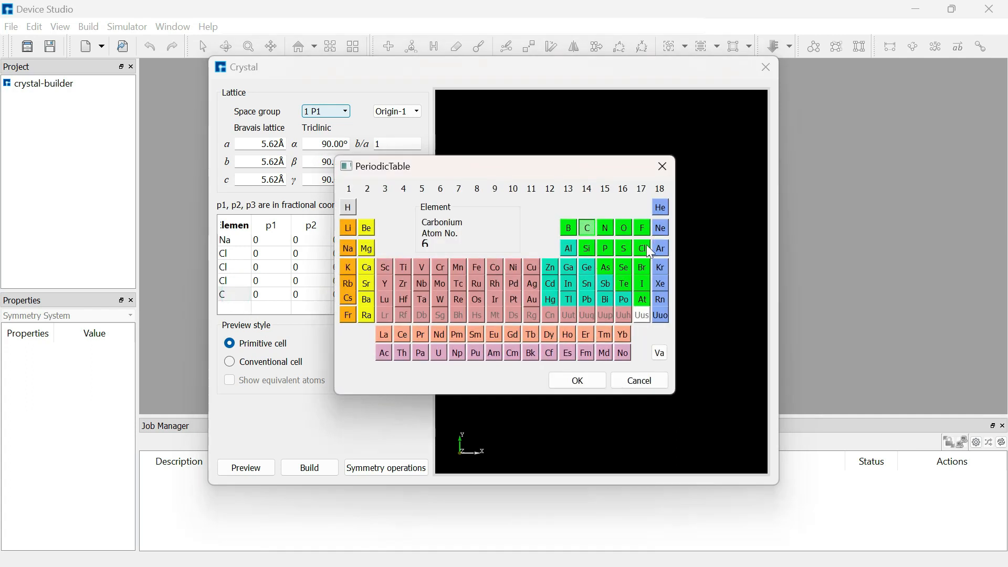
pyautogui.click(642, 248)
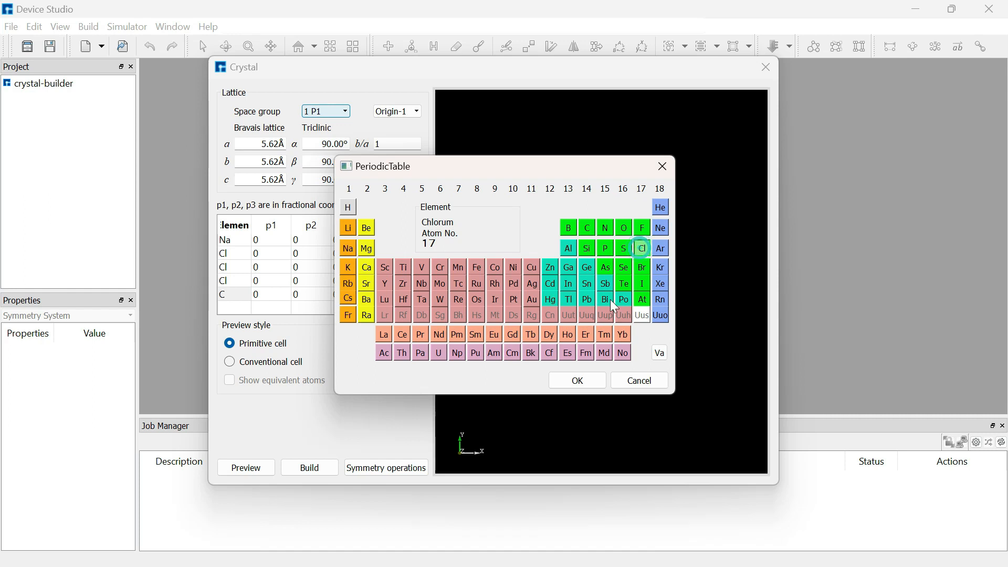
pyautogui.click(577, 380)
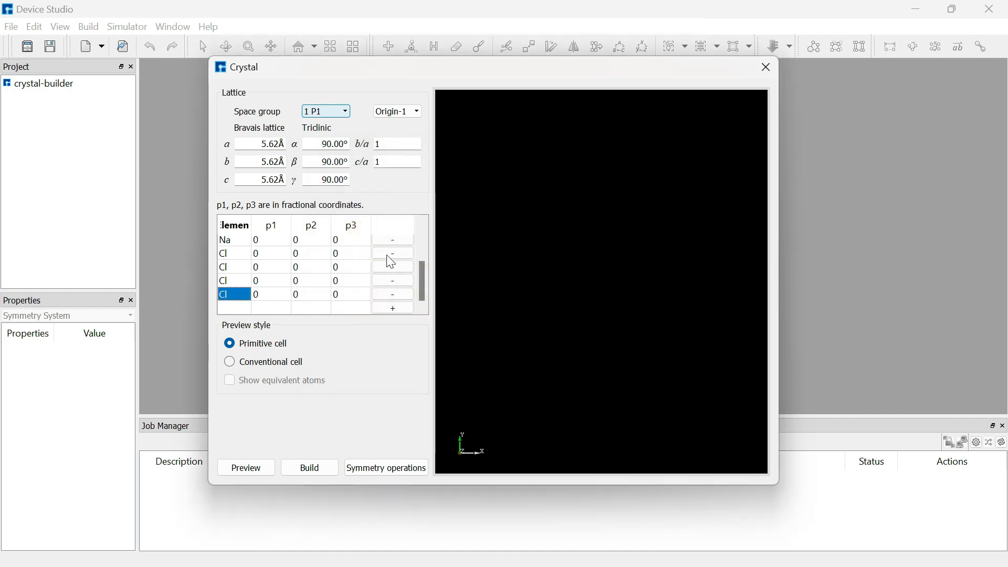
# Set the second Na atom's fractional coordinates p1 and p2 to 0.5.
pyautogui.scroll(1, 423, 242)
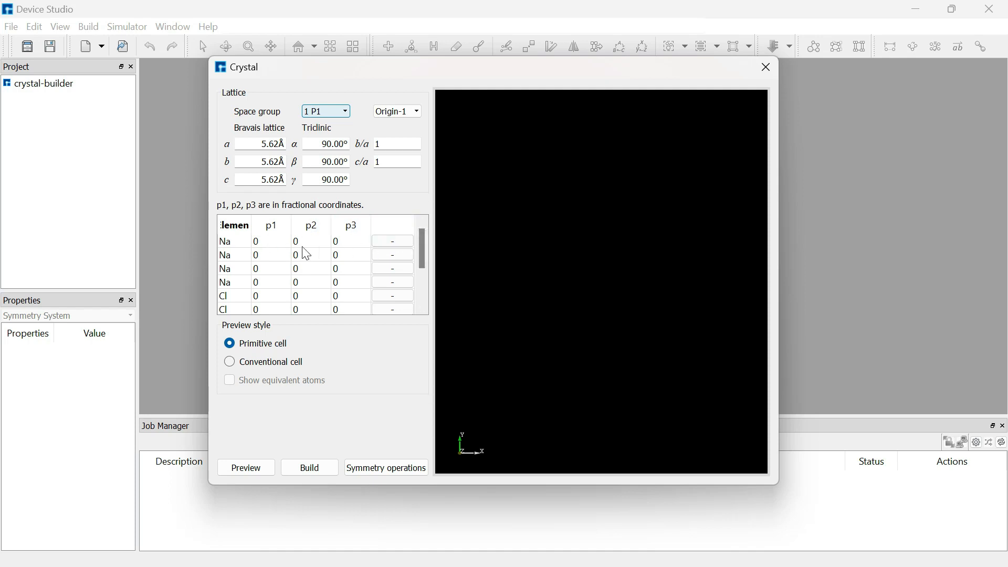
pyautogui.doubleClick(257, 255)
pyautogui.click(263, 255)
pyautogui.write('.5')
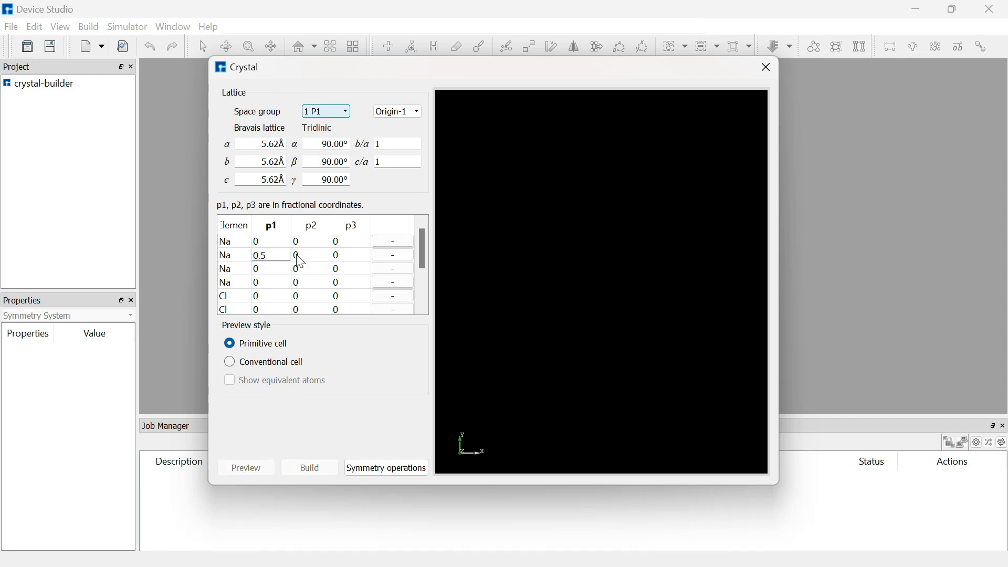
pyautogui.doubleClick(319, 255)
pyautogui.write('0.5')
# Set p1 and p3 of the third Na atom to 0.5, and p2 of the fourth Na atom to 0.5.
pyautogui.doubleClick(269, 267)
pyautogui.write('0.5')
pyautogui.click(348, 269)
pyautogui.click(346, 267)
pyautogui.write('5')
pyautogui.click(313, 280)
pyautogui.click(313, 280)
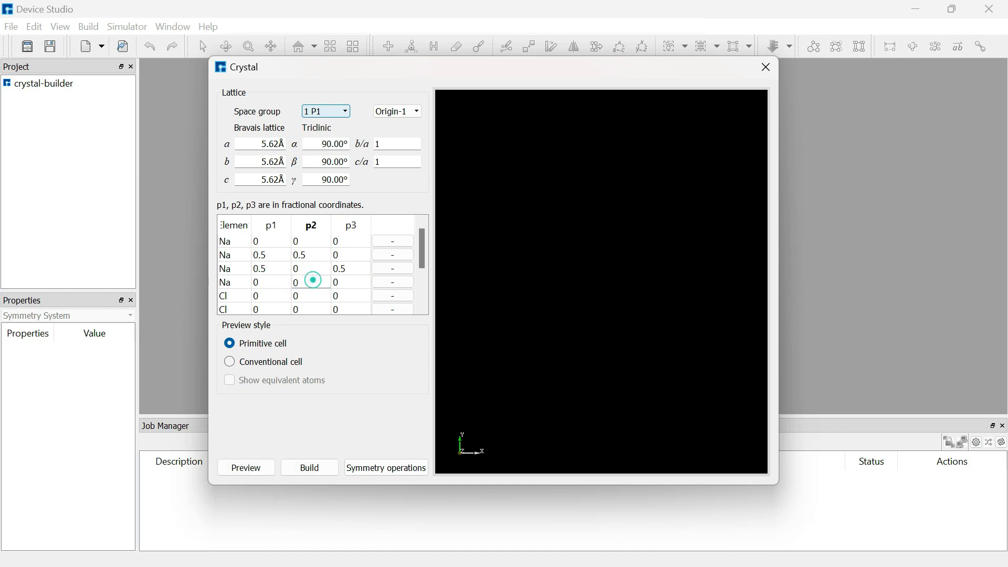
pyautogui.write('0.5')
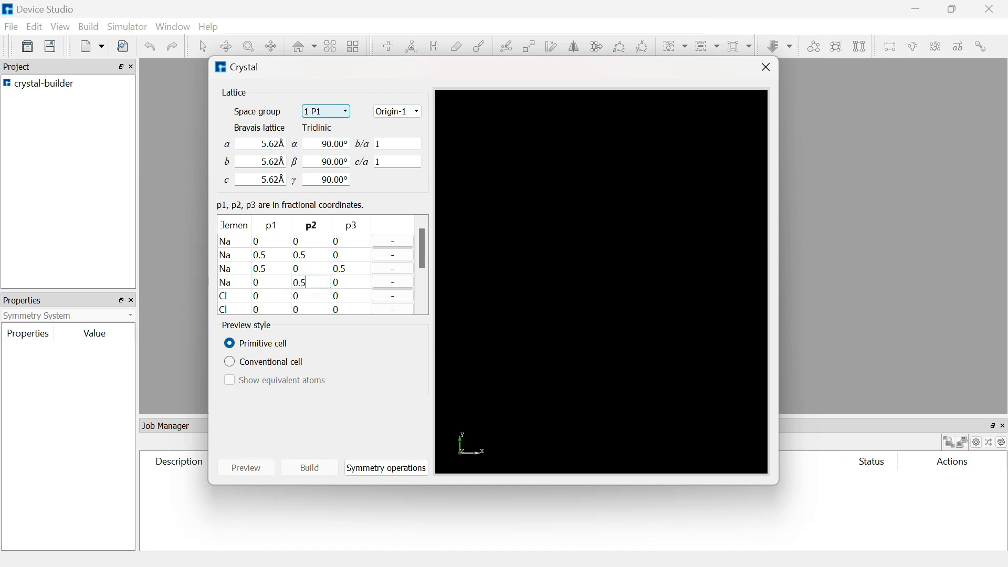
# Set p1 of the first Cl atom, p2 of the second Cl atom and p3 of the third Cl atom to 0.5.
pyautogui.doubleClick(272, 296)
pyautogui.write('0.5')
pyautogui.click(310, 296)
pyautogui.doubleClick(301, 296)
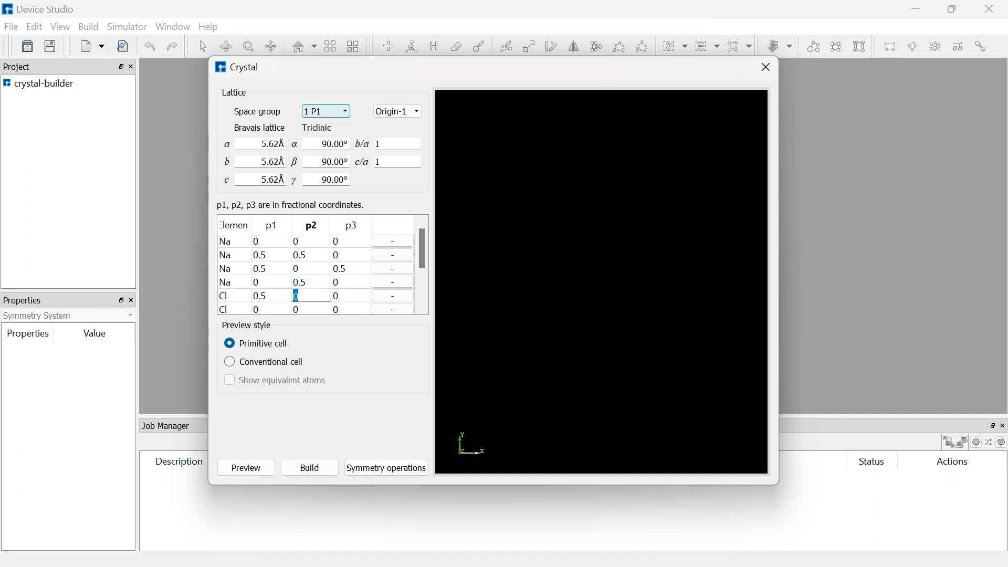
pyautogui.write('0.5')
pyautogui.click(420, 286)
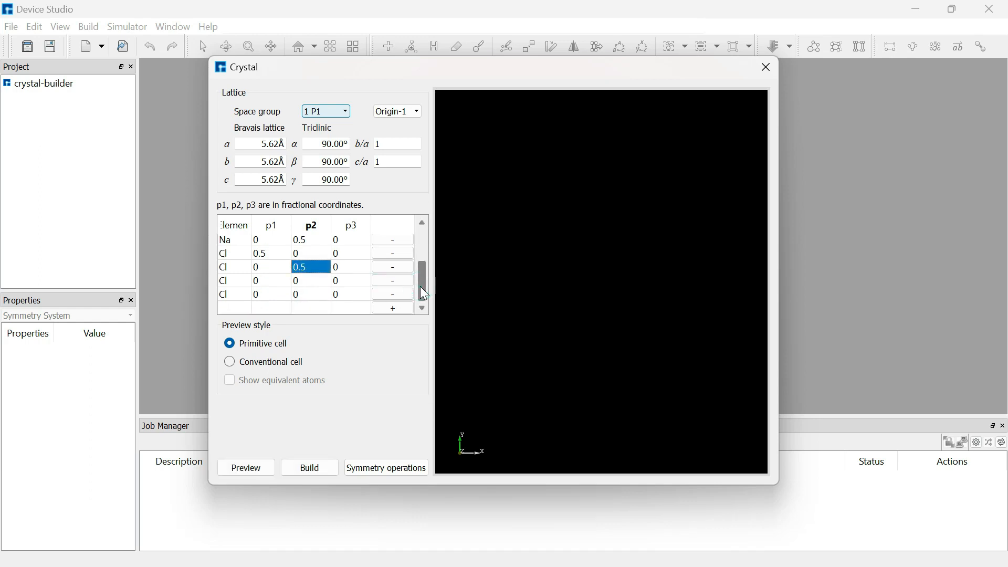
pyautogui.doubleClick(352, 282)
pyautogui.write('0.5')
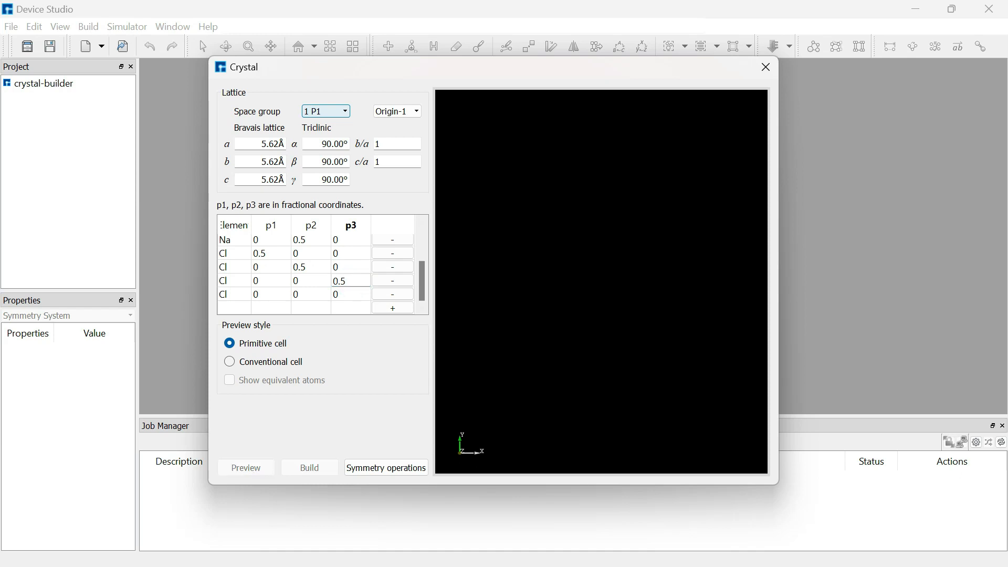
# Set the last Cl atom's fractional coordinates p1, p2 and p3 to 0.5.
pyautogui.doubleClick(274, 292)
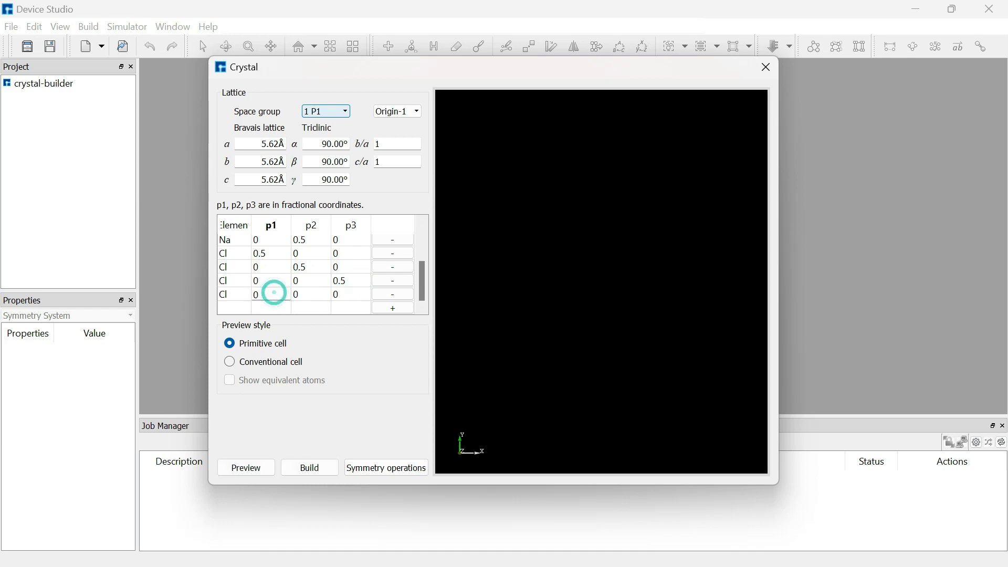
pyautogui.write('0.5')
pyautogui.click(295, 292)
pyautogui.write('0.5')
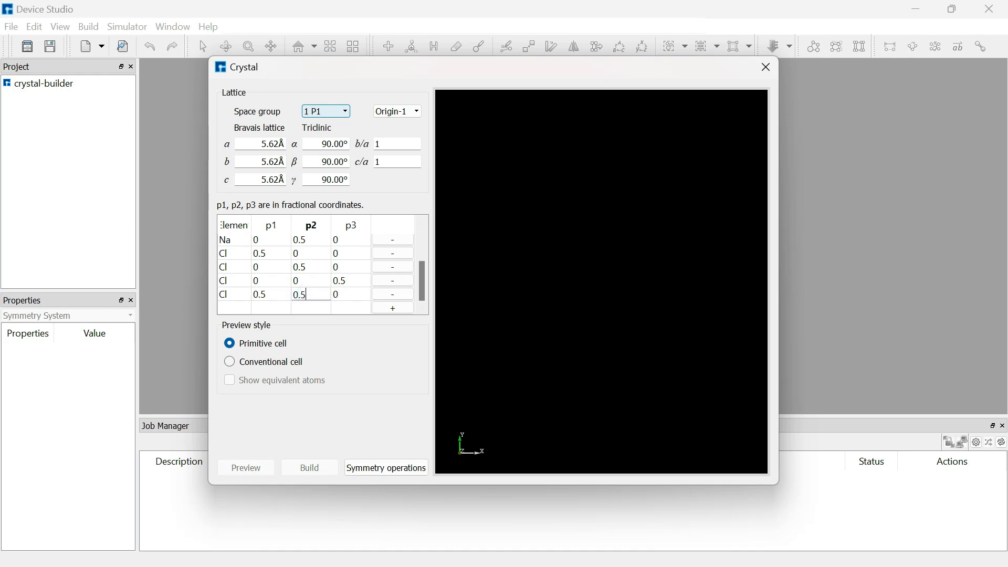
pyautogui.click(353, 293)
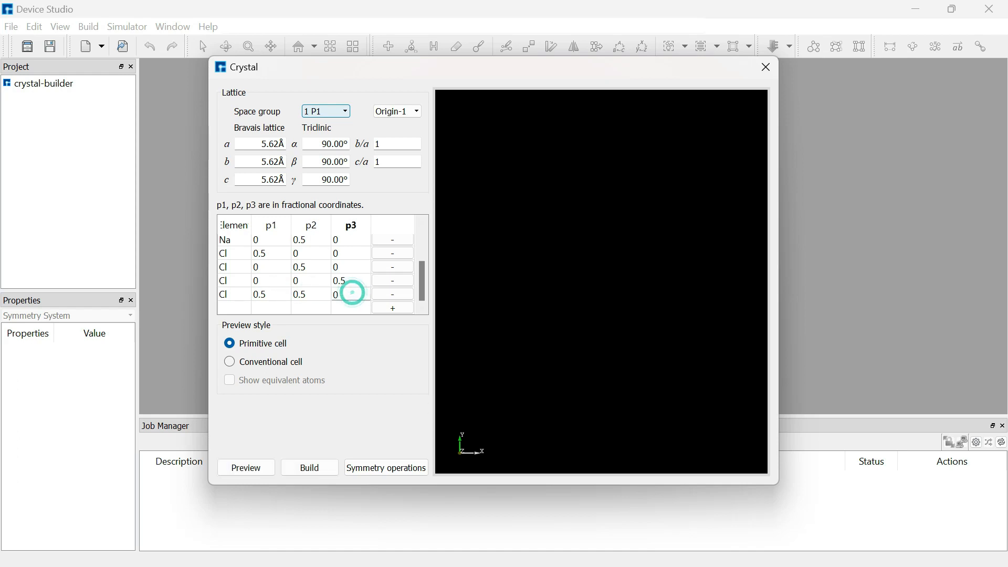
pyautogui.write('0.5')
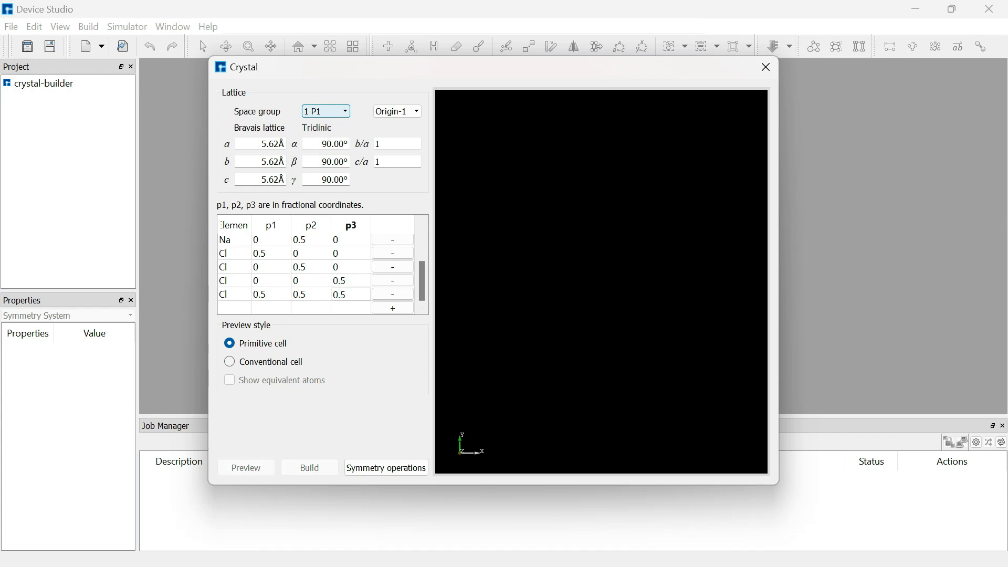
pyautogui.press('Return')
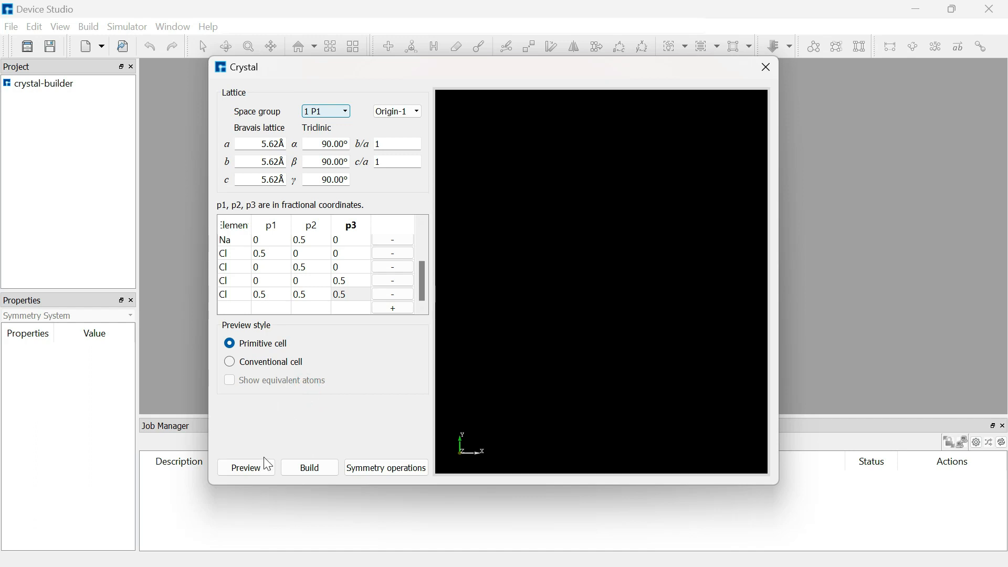
# Preview the primitive cell and look through the available space groups, keeping 1 P1.
pyautogui.click(251, 470)
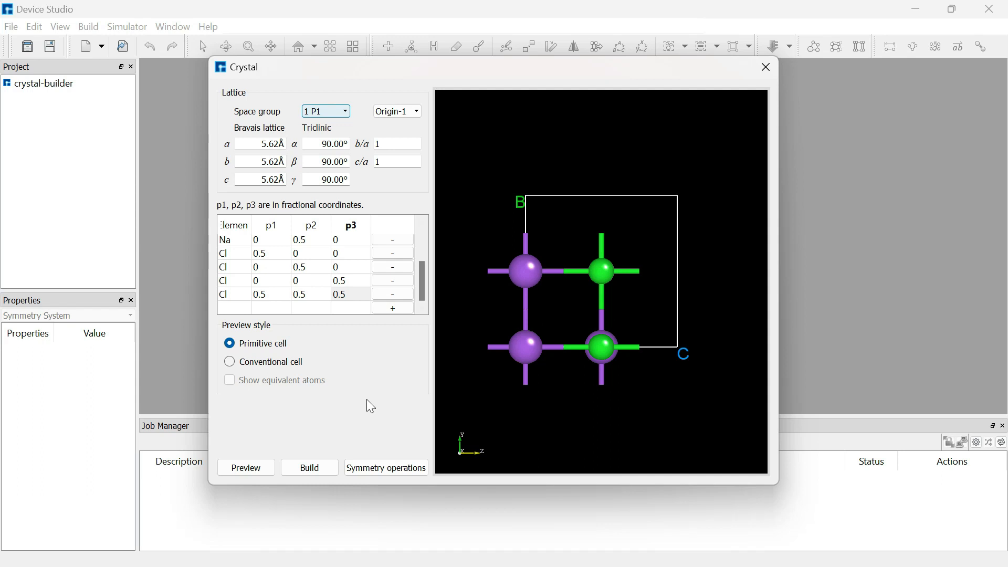
pyautogui.click(340, 114)
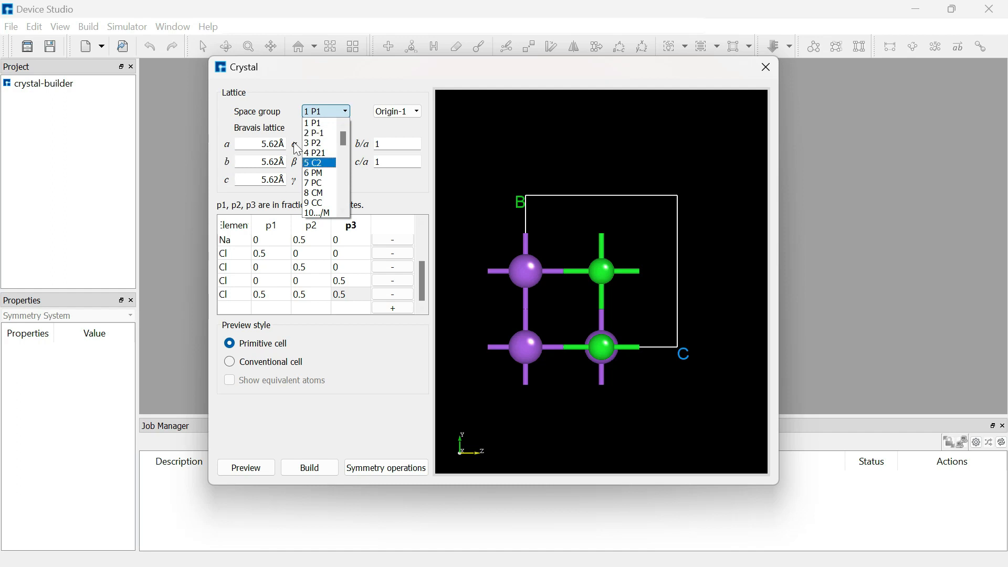
pyautogui.click(255, 116)
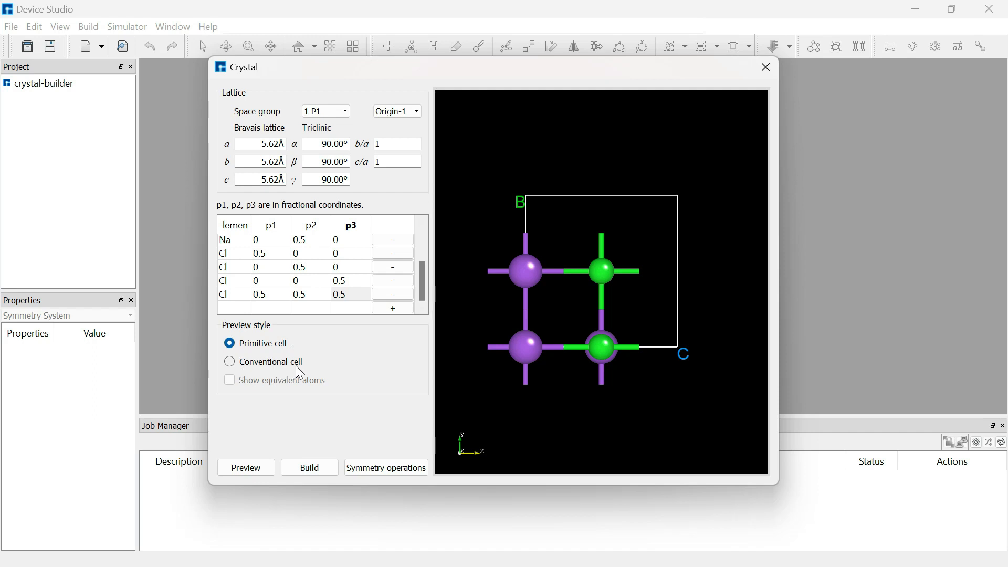
# Preview the crystal as a conventional cell with equivalent atoms shown.
pyautogui.click(243, 363)
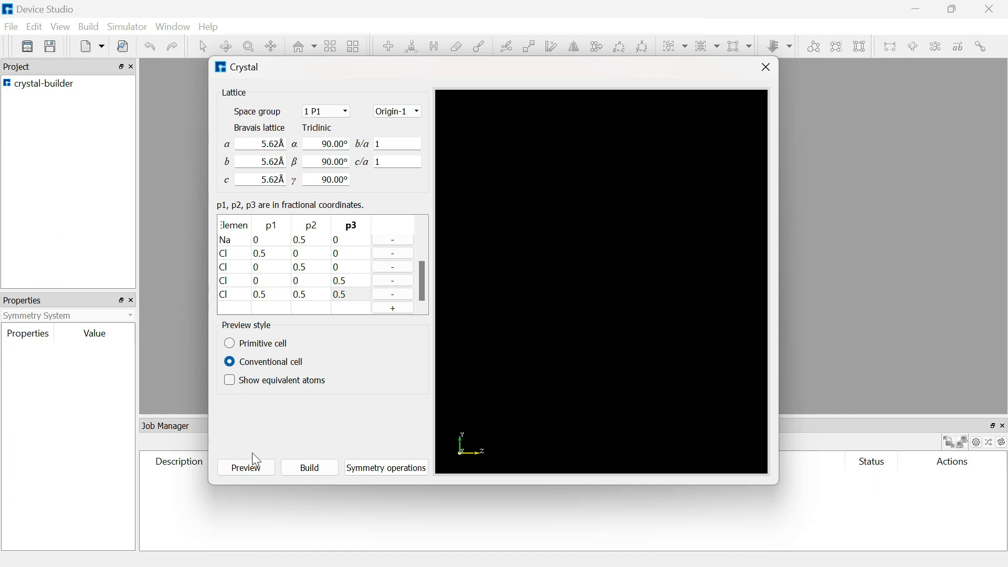
pyautogui.click(254, 471)
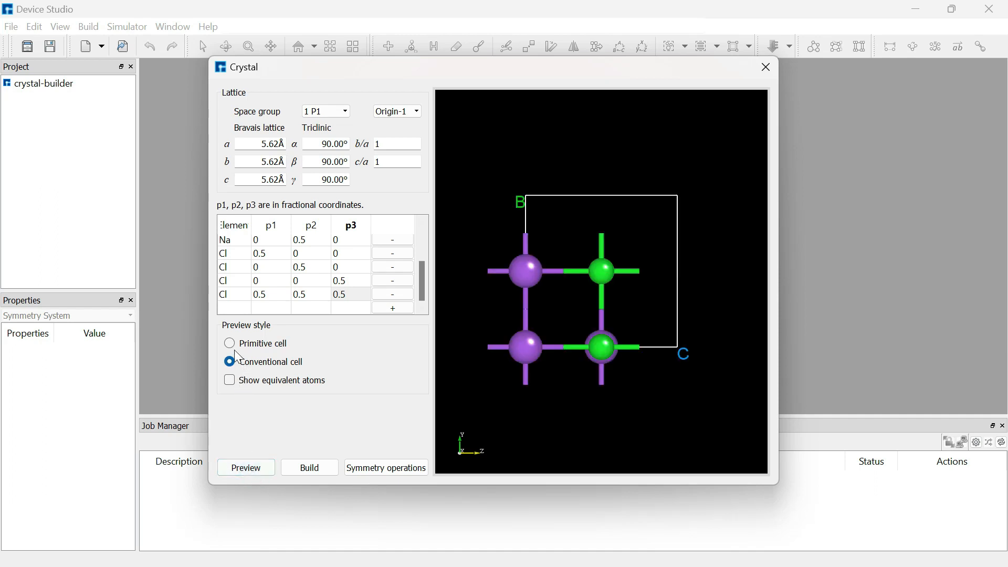
pyautogui.click(236, 380)
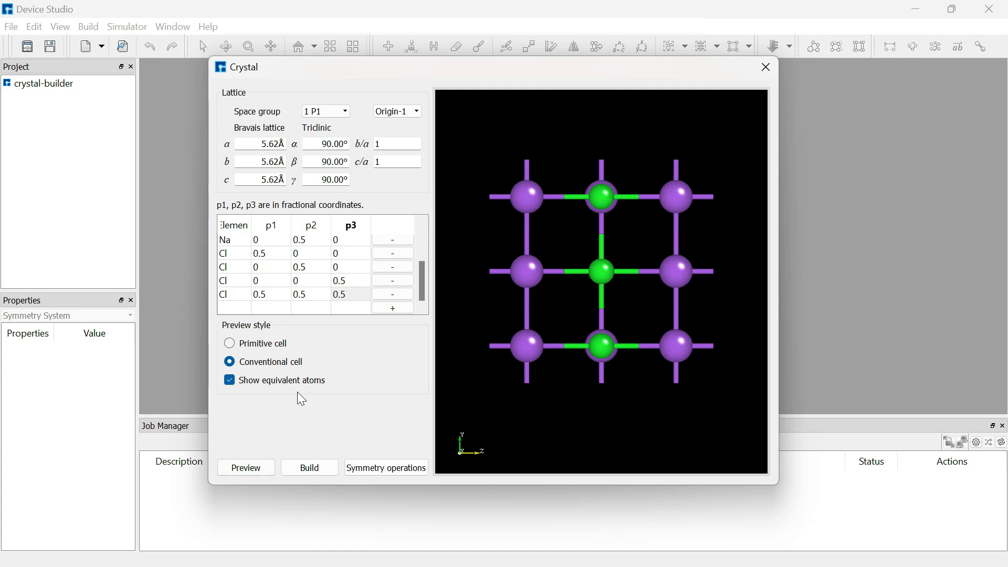
# Build the NaCl crystal and maximize its structure window.
pyautogui.click(319, 470)
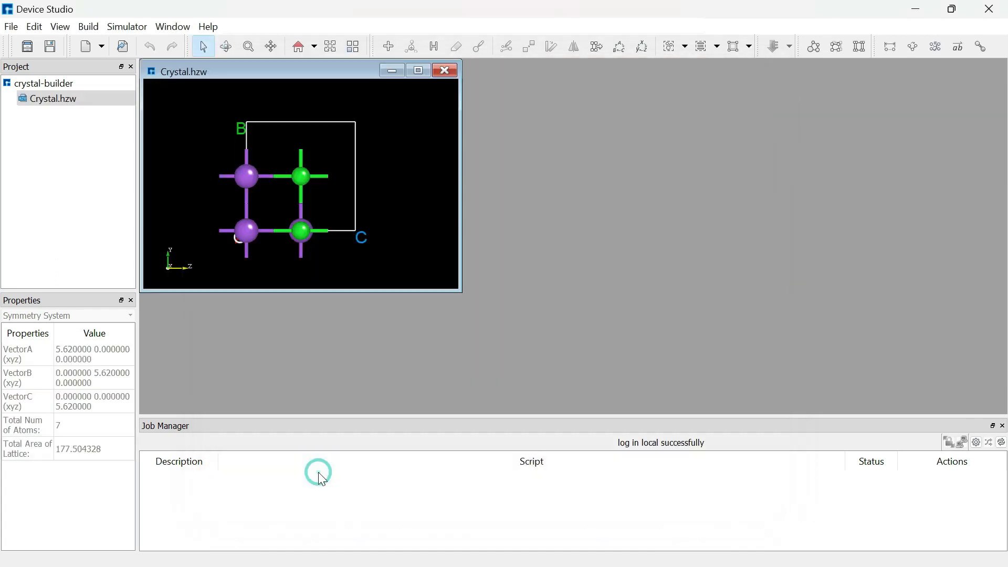
pyautogui.click(423, 73)
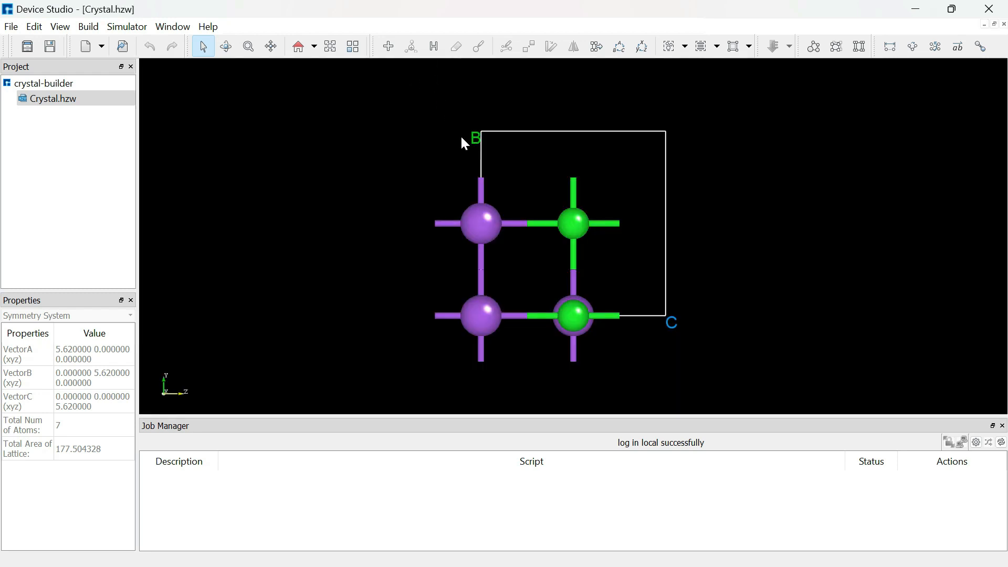
# Start a new crystal structure in the crystal-builder project.
pyautogui.click(11, 27)
pyautogui.moveTo(39, 99)
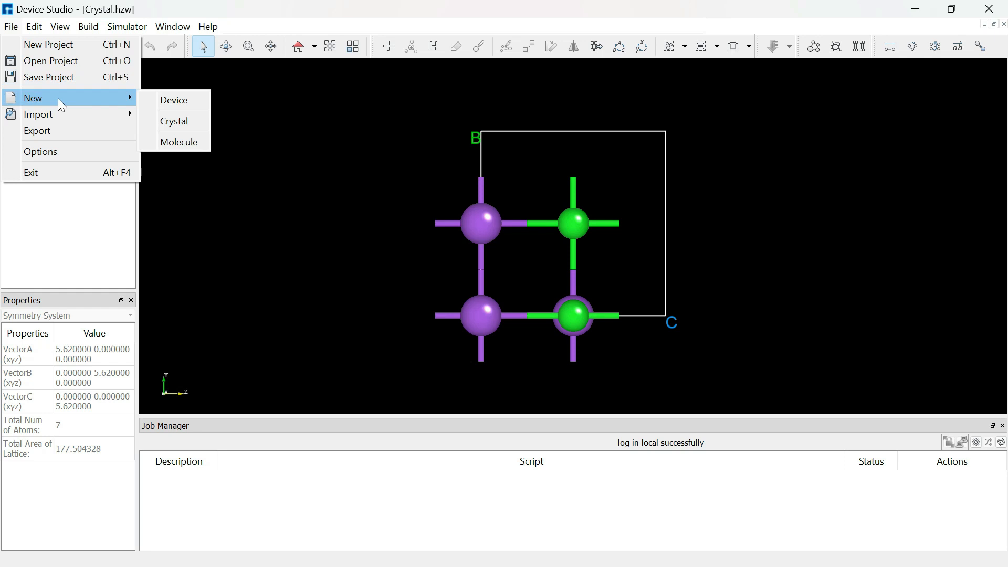
pyautogui.click(184, 121)
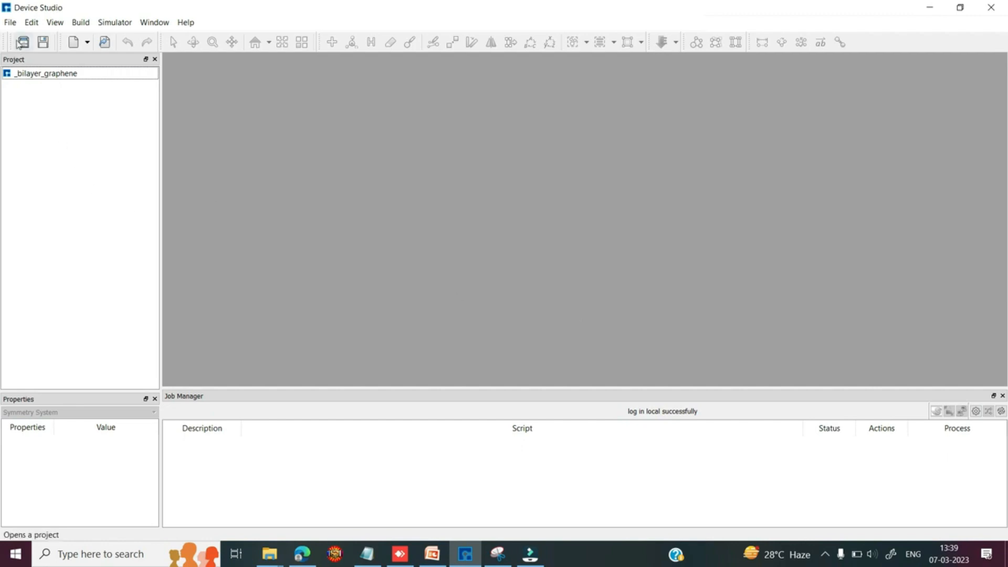
# Import the local graphene structure from the X-enes folder of the 2Dmaterials library into the bilayer graphene project.
pyautogui.click(10, 22)
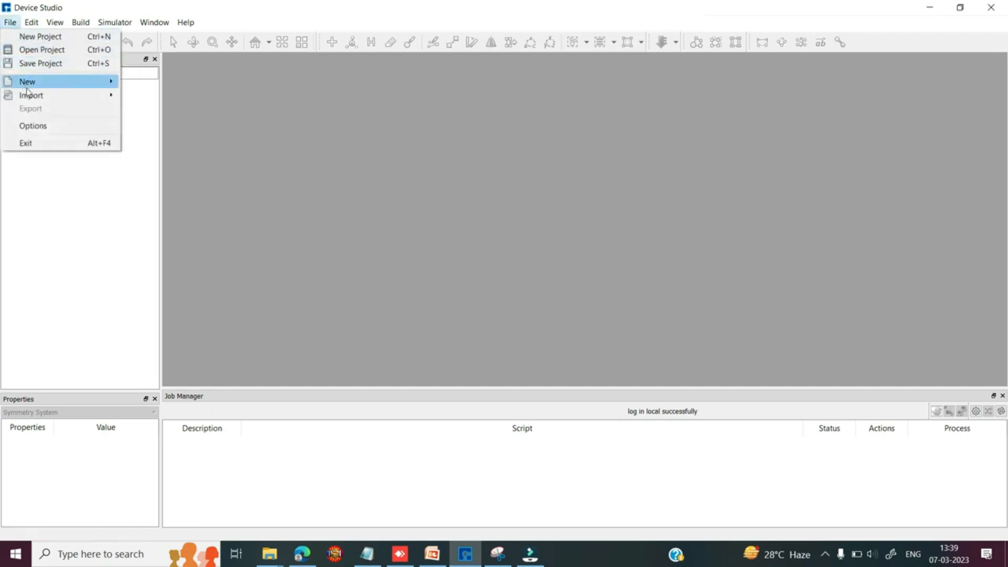
pyautogui.moveTo(30, 95)
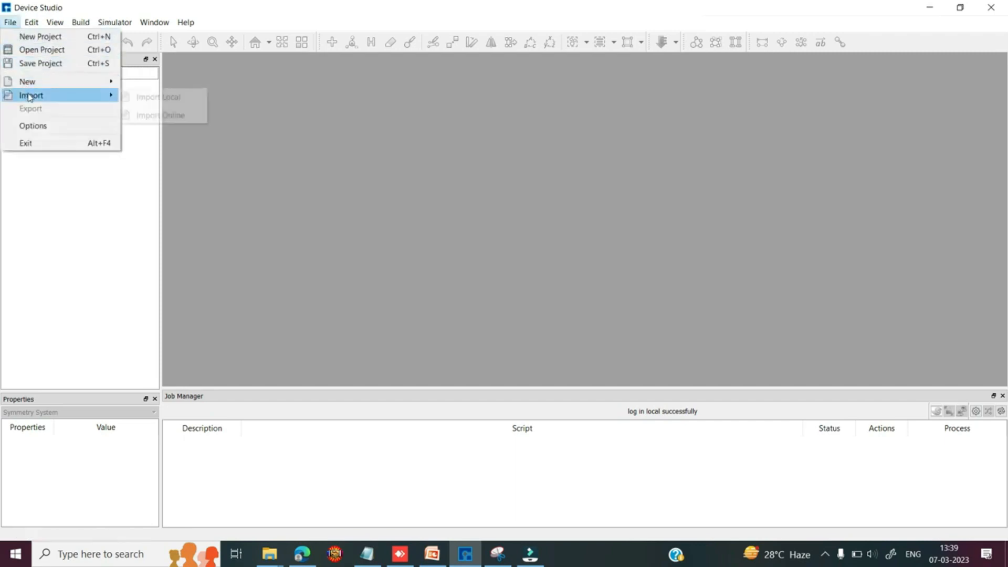
pyautogui.click(141, 97)
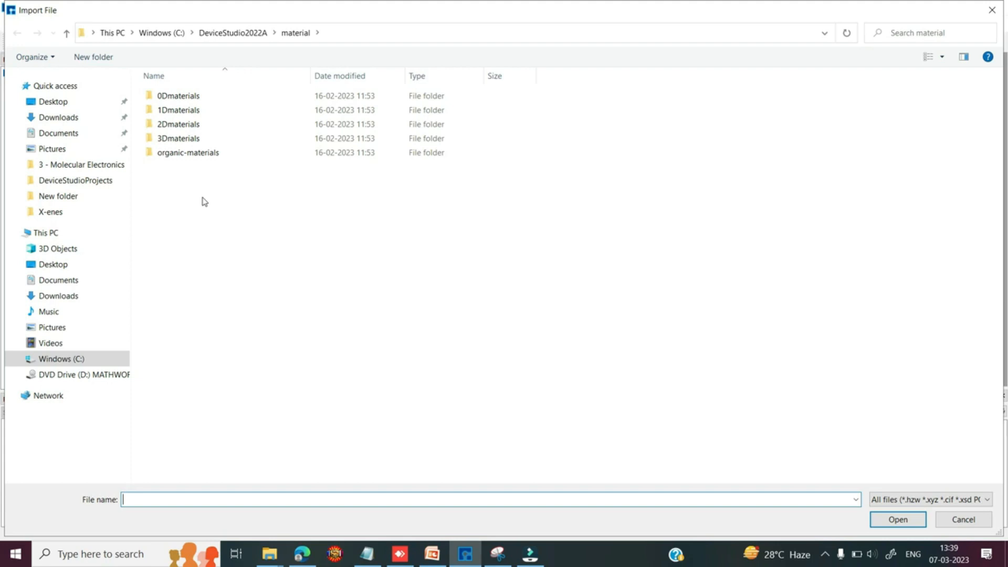
pyautogui.doubleClick(189, 126)
pyautogui.doubleClick(197, 112)
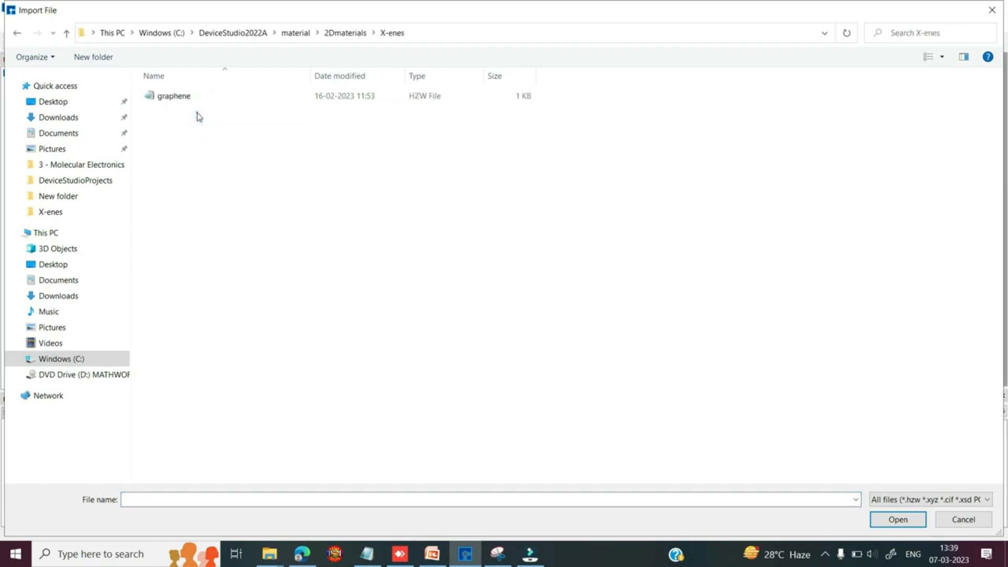
pyautogui.click(194, 96)
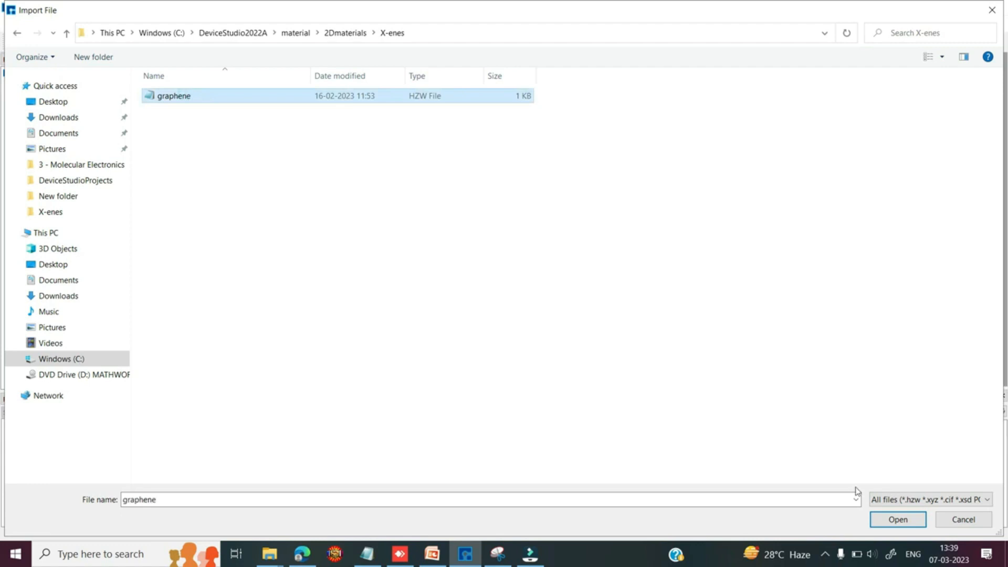
pyautogui.click(895, 516)
# Mirror a copy of both carbon atoms across the xy plane at a distance of 1 Å, and centre the two layers in the cell.
pyautogui.moveTo(413, 138); pyautogui.dragTo(526, 141, button='right')
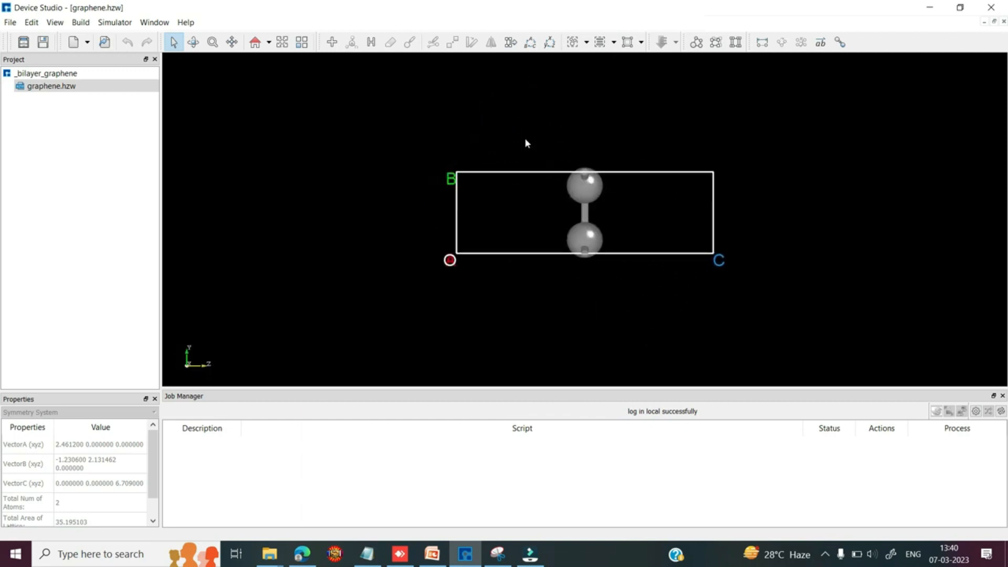
pyautogui.moveTo(526, 140); pyautogui.dragTo(641, 270)
pyautogui.click(491, 45)
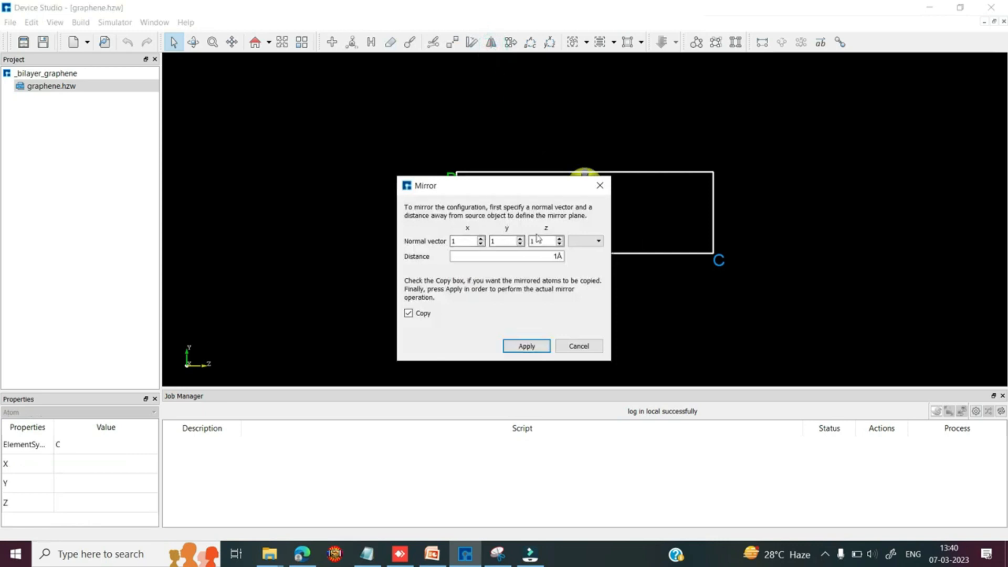
pyautogui.click(575, 242)
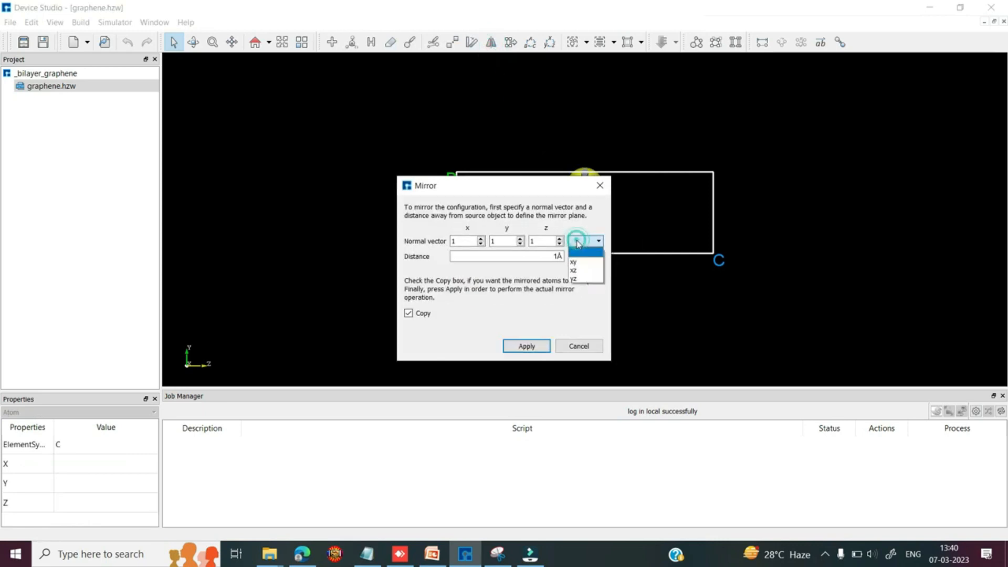
pyautogui.click(576, 263)
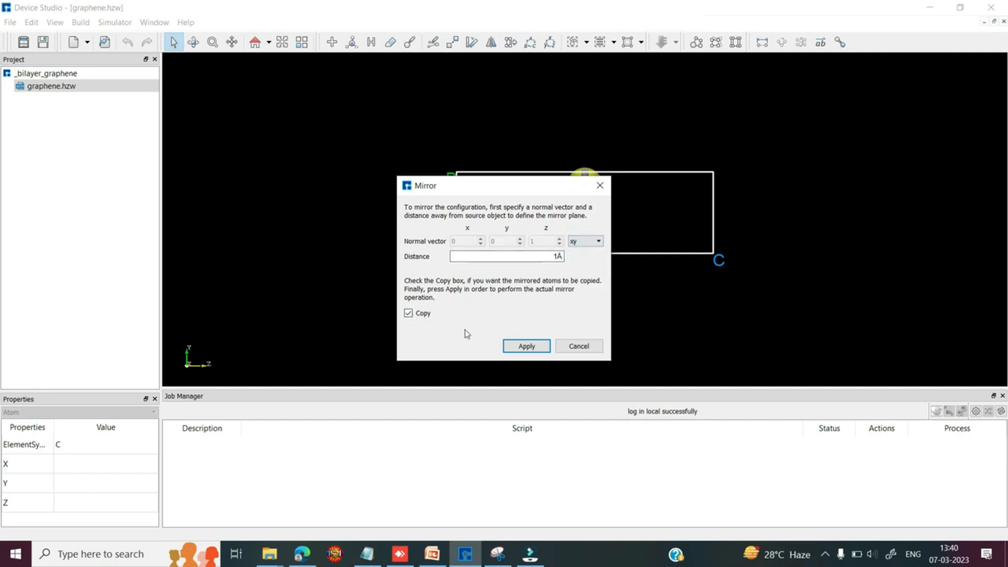
pyautogui.click(526, 347)
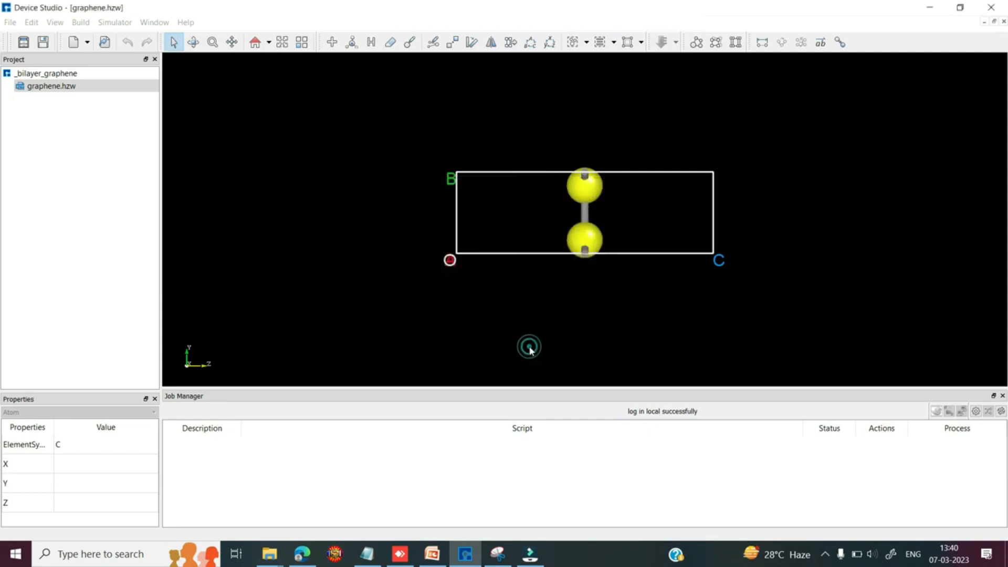
pyautogui.moveTo(626, 294)
pyautogui.mouseDown(button='right')
pyautogui.moveTo(604, 210)
pyautogui.moveTo(613, 198)
pyautogui.moveTo(613, 340)
pyautogui.moveTo(619, 294)
pyautogui.mouseUp(button='right')
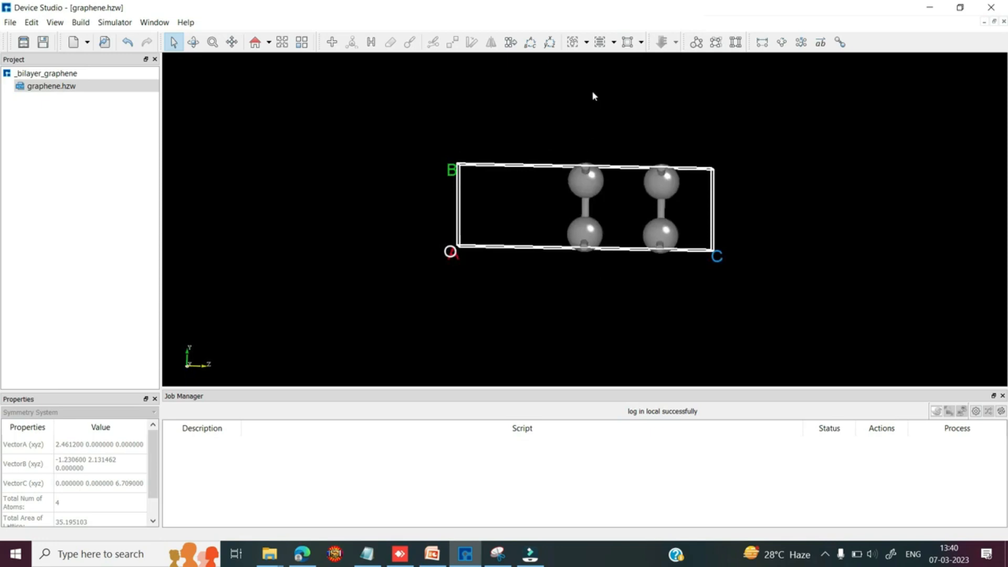
pyautogui.click(600, 46)
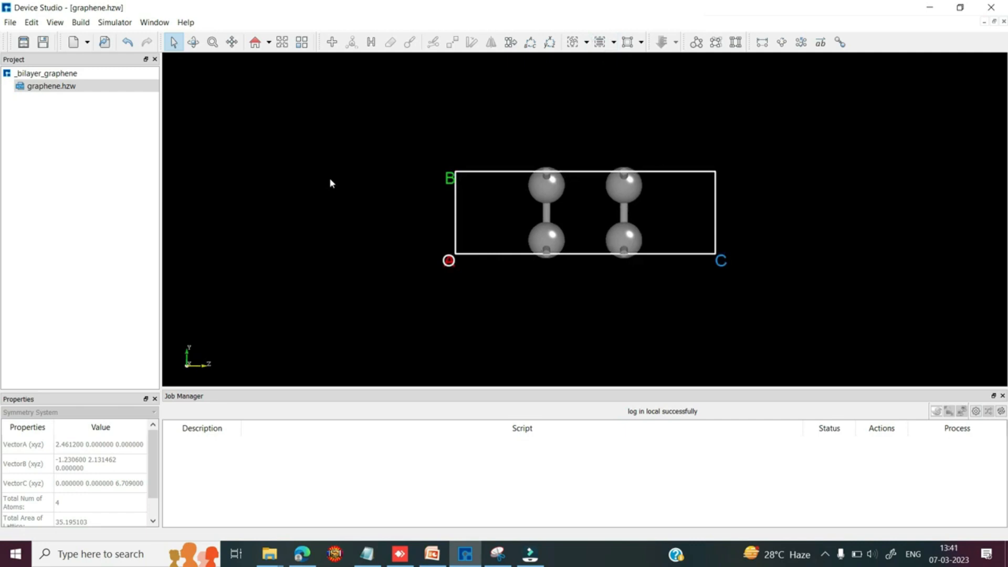
# Start a Nanodcal SCF calculation for the crystal and check the exchange-correlation options, keeping LDA_PZ81.
pyautogui.click(114, 22)
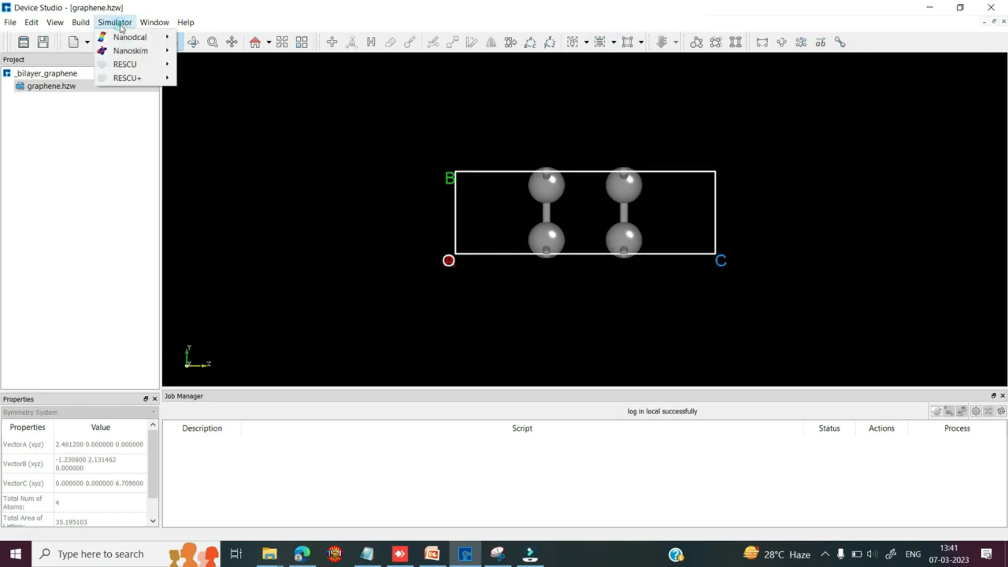
pyautogui.moveTo(137, 40)
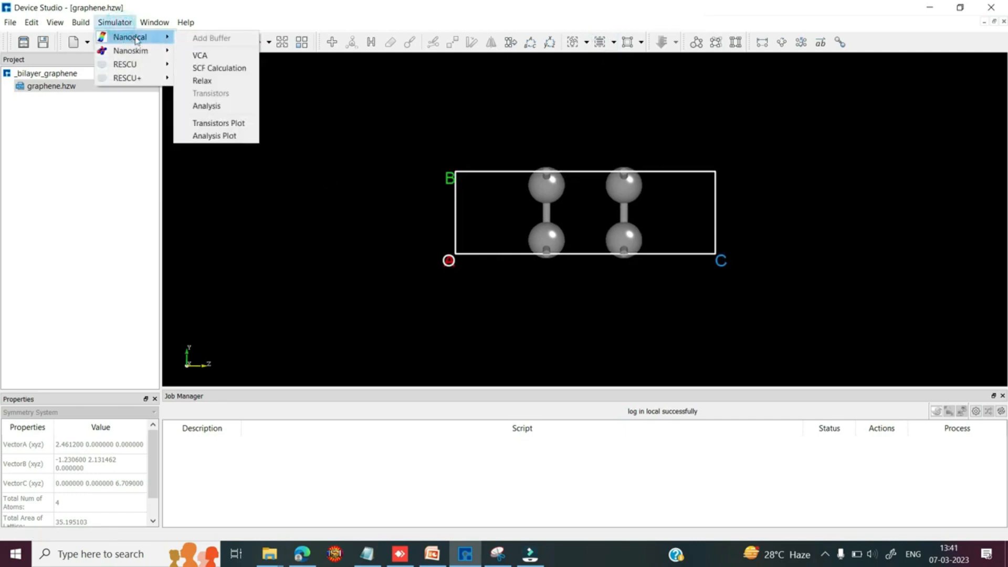
pyautogui.click(195, 68)
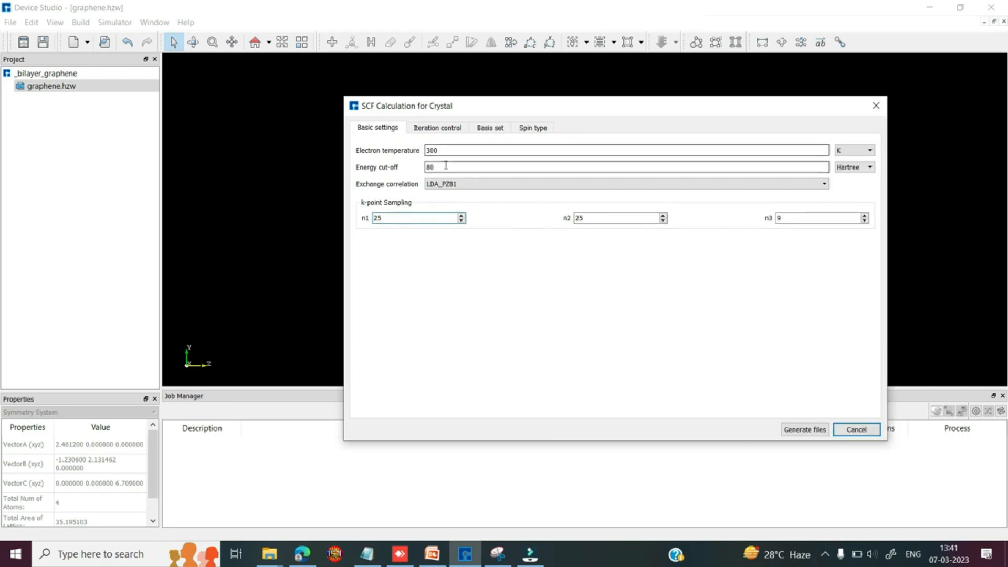
pyautogui.click(458, 181)
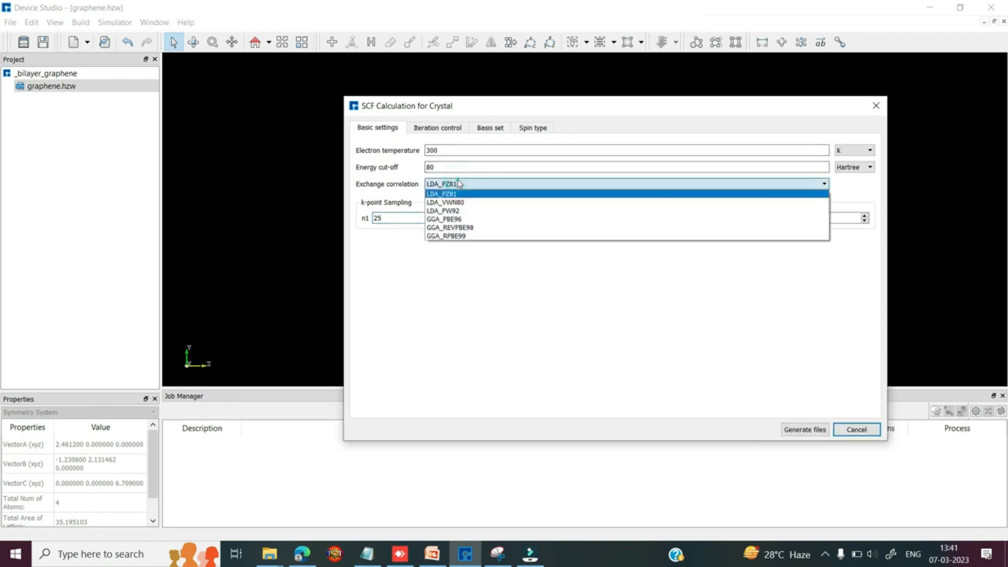
pyautogui.click(458, 181)
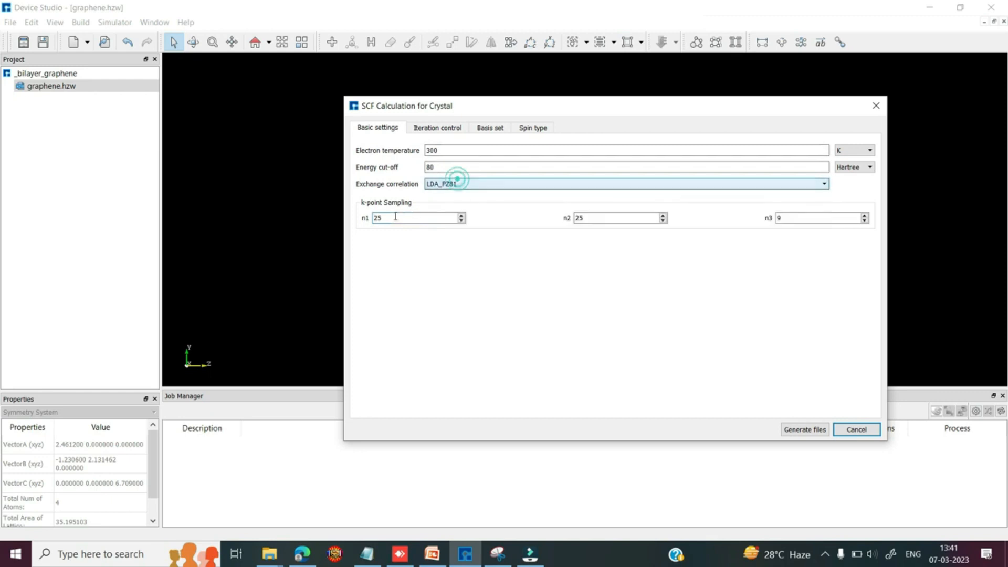
# Review the SCF iteration control, basis set and spin type settings, and generate the input files with the default values.
pyautogui.click(439, 130)
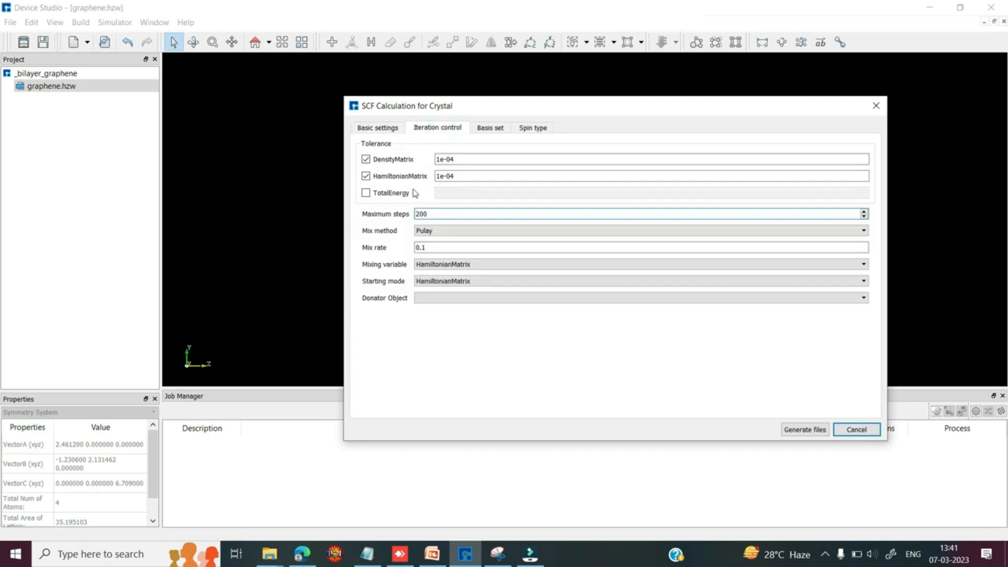
pyautogui.click(501, 128)
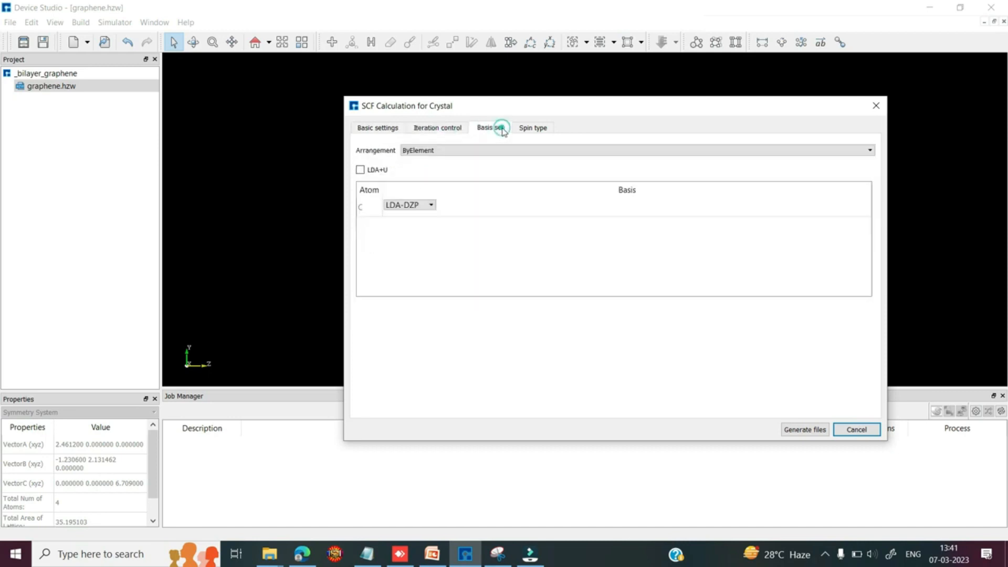
pyautogui.click(435, 150)
pyautogui.click(435, 151)
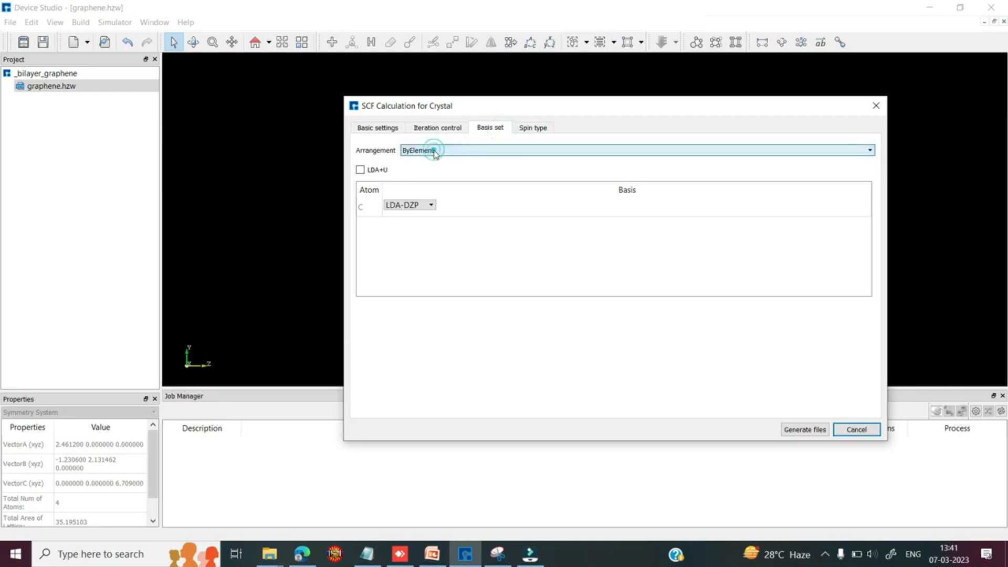
pyautogui.click(529, 129)
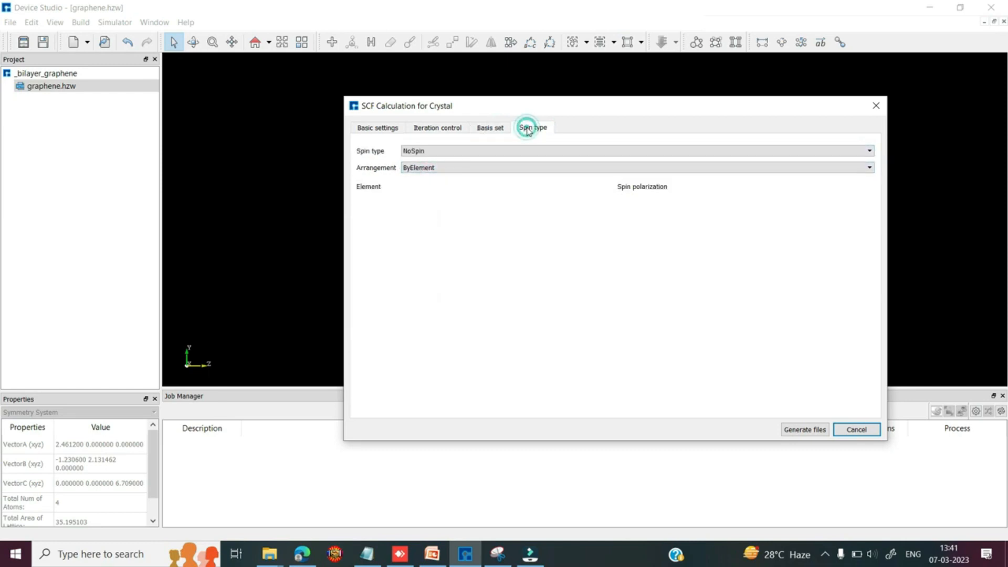
pyautogui.click(436, 152)
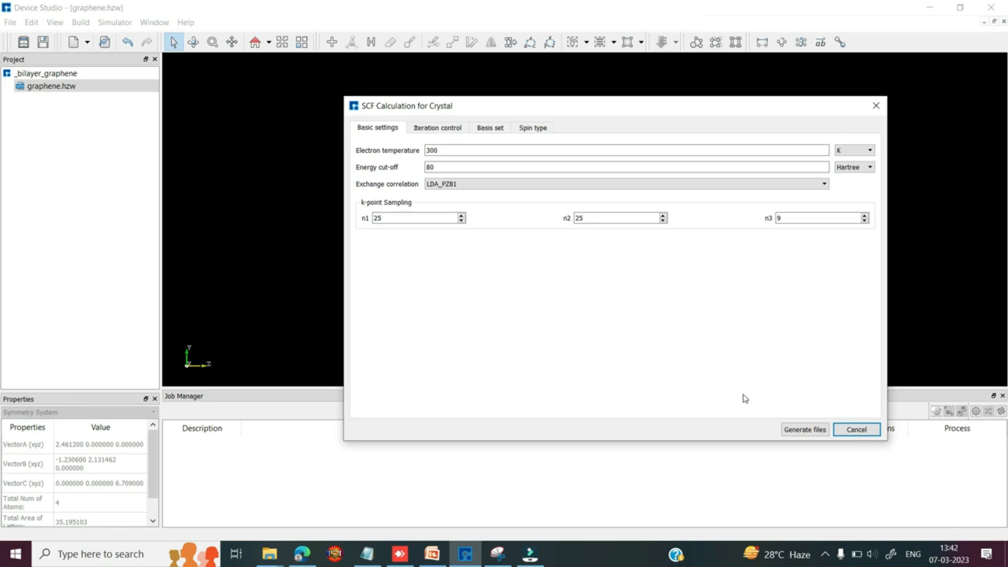
pyautogui.click(788, 430)
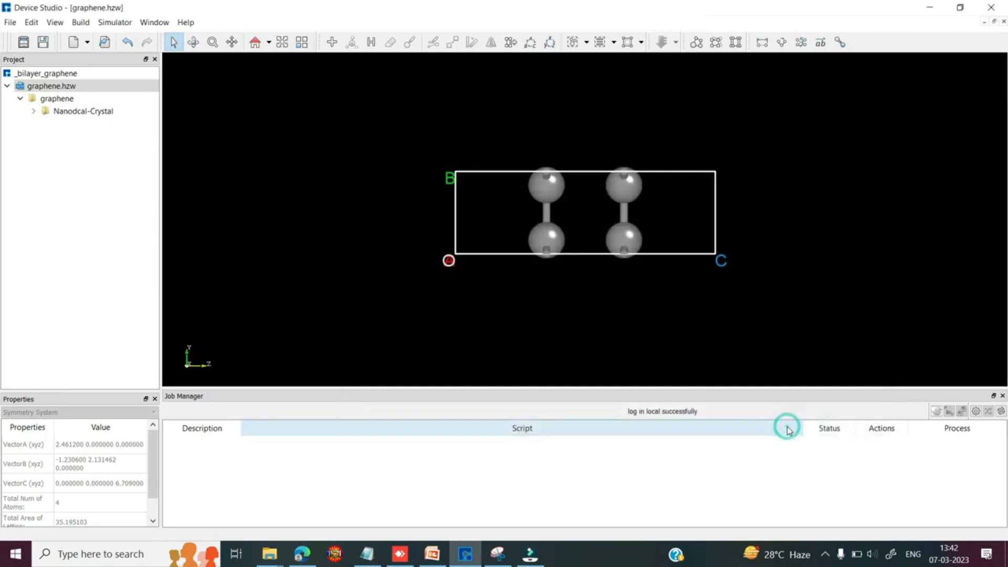
# Open the generated scf.input file in the Nanodcal-Crystal folder, examine its calculation settings and atom coordinates, and minimize the viewer.
pyautogui.click(33, 110)
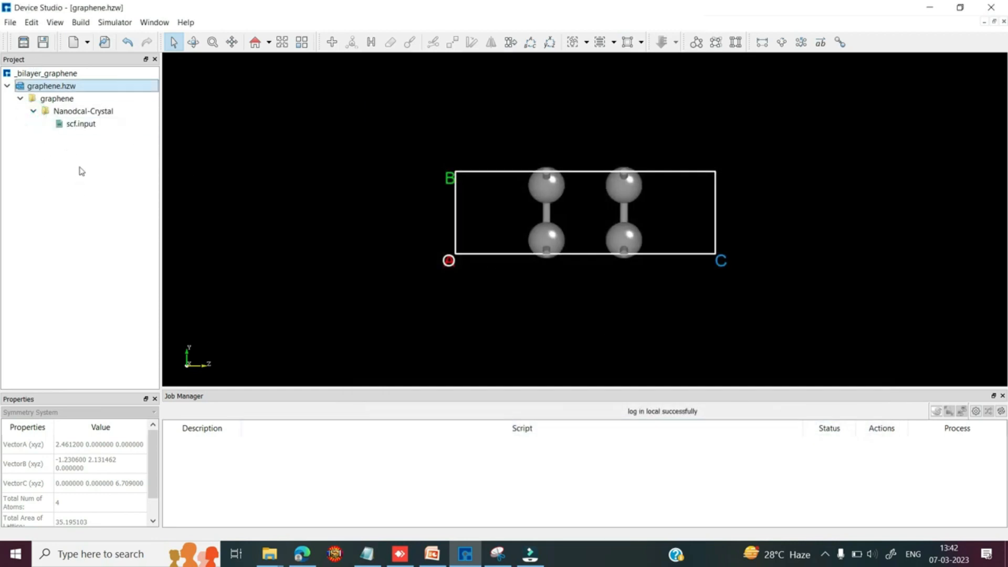
pyautogui.click(81, 126)
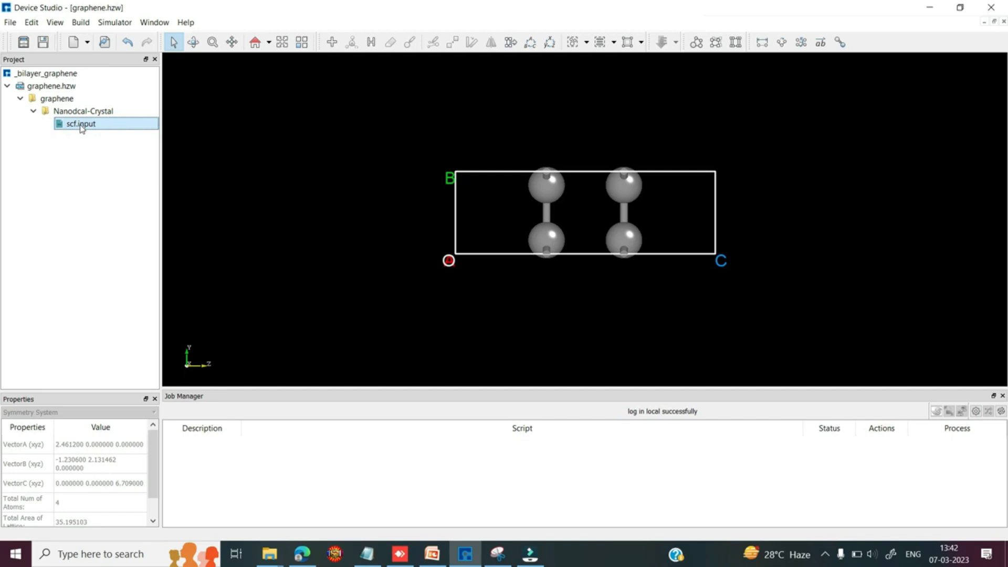
pyautogui.rightClick(81, 128)
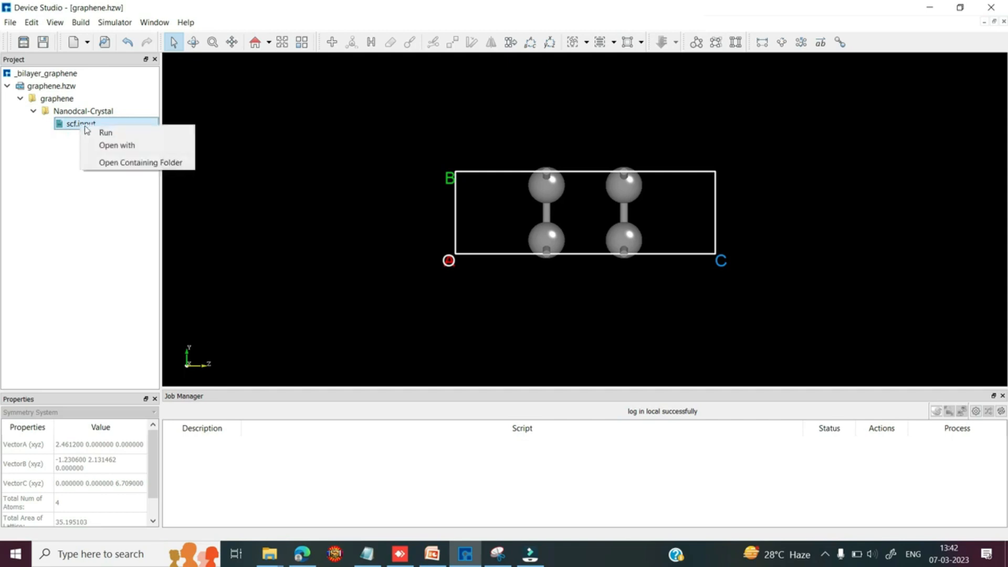
pyautogui.click(111, 147)
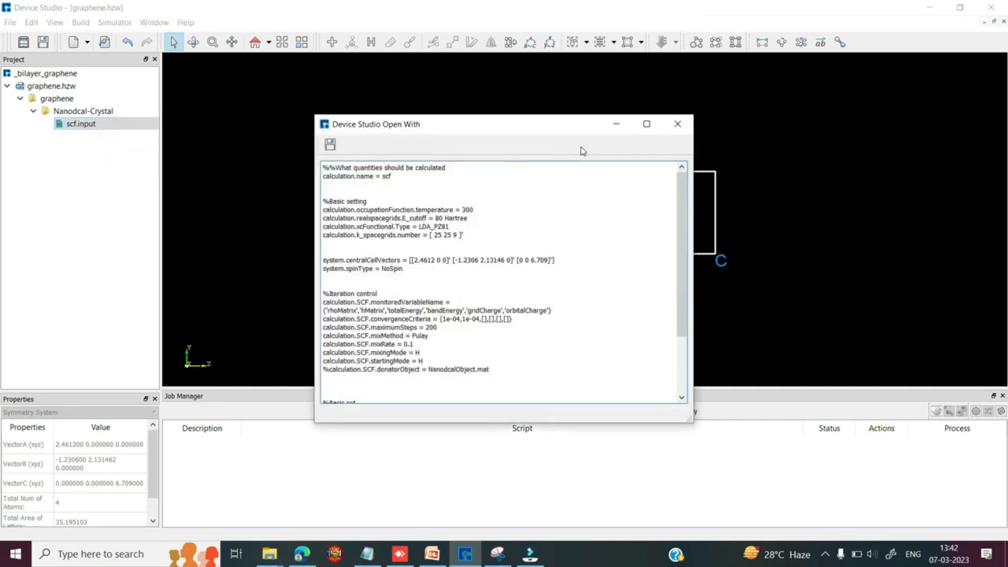
pyautogui.click(647, 125)
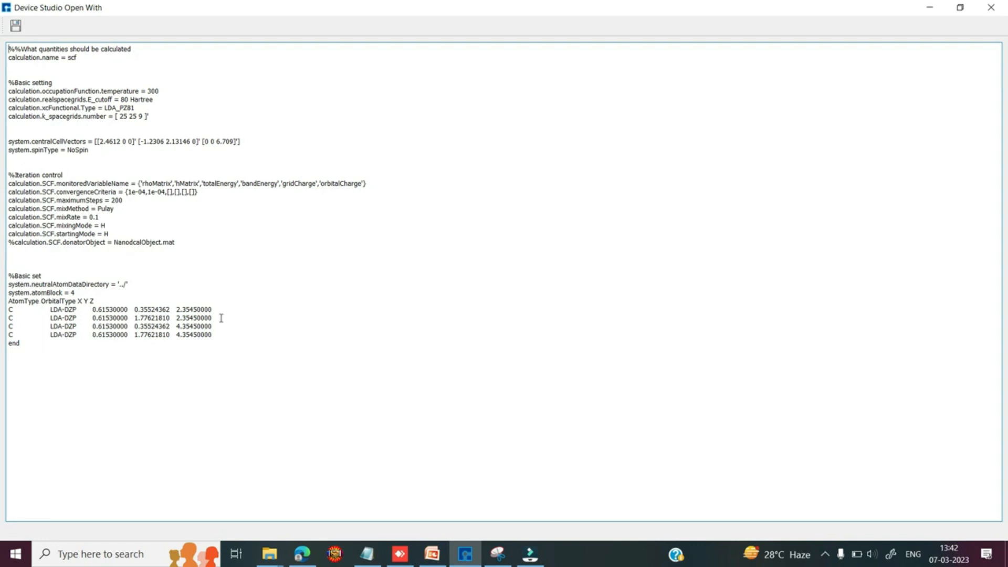
pyautogui.click(929, 7)
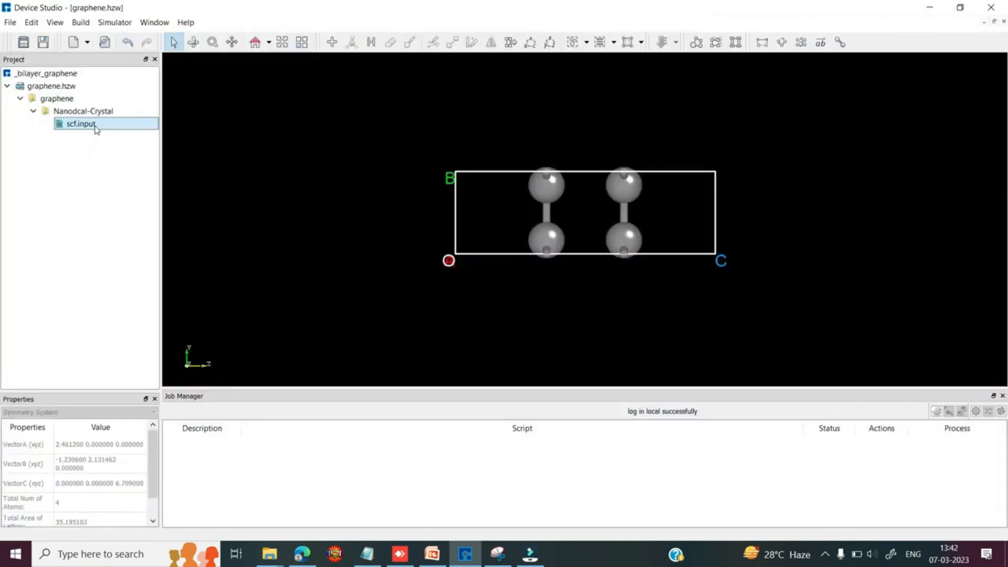
# Run scf.input on the MyComputer gateway.
pyautogui.rightClick(97, 129)
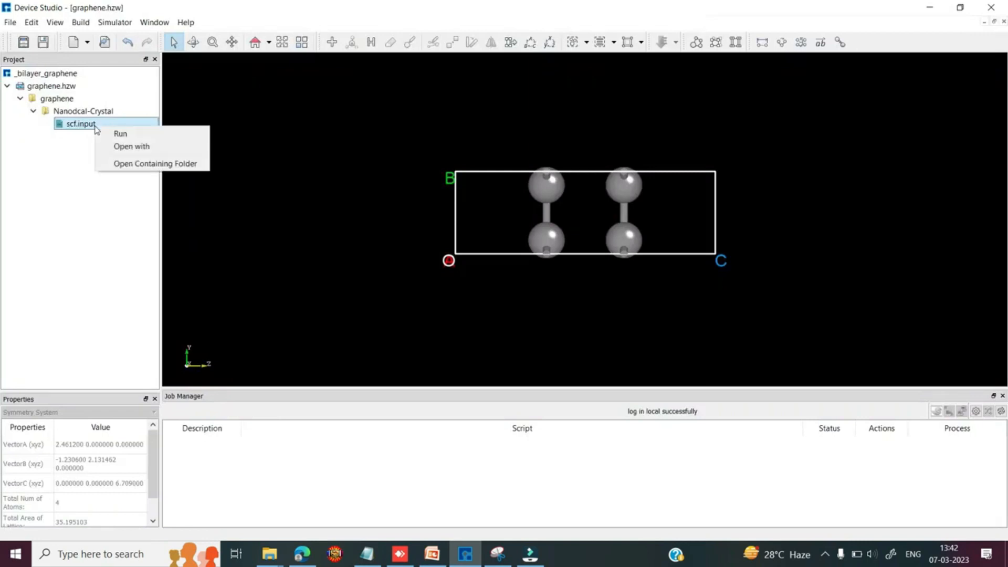
pyautogui.click(120, 133)
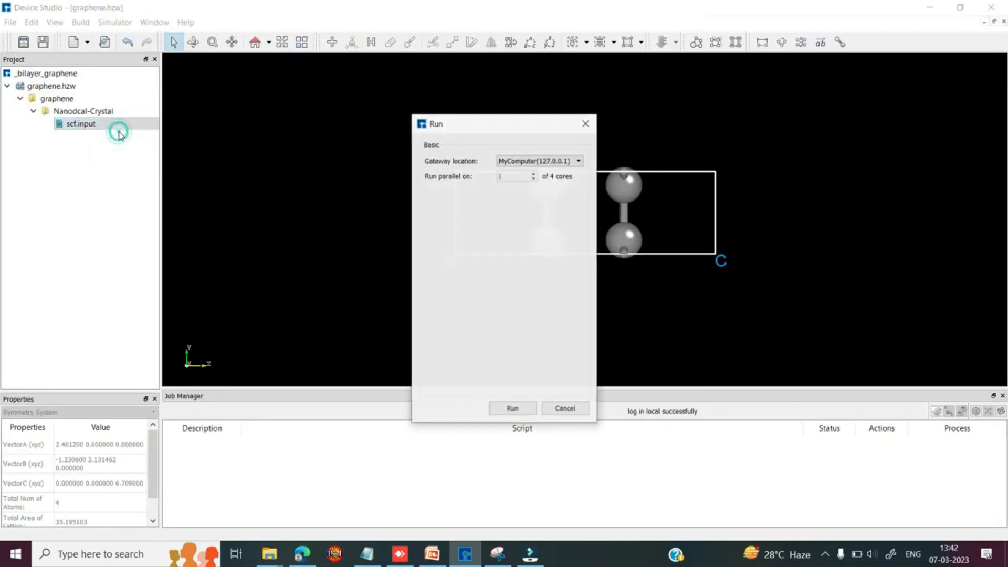
pyautogui.moveTo(756, 231); pyautogui.dragTo(814, 234)
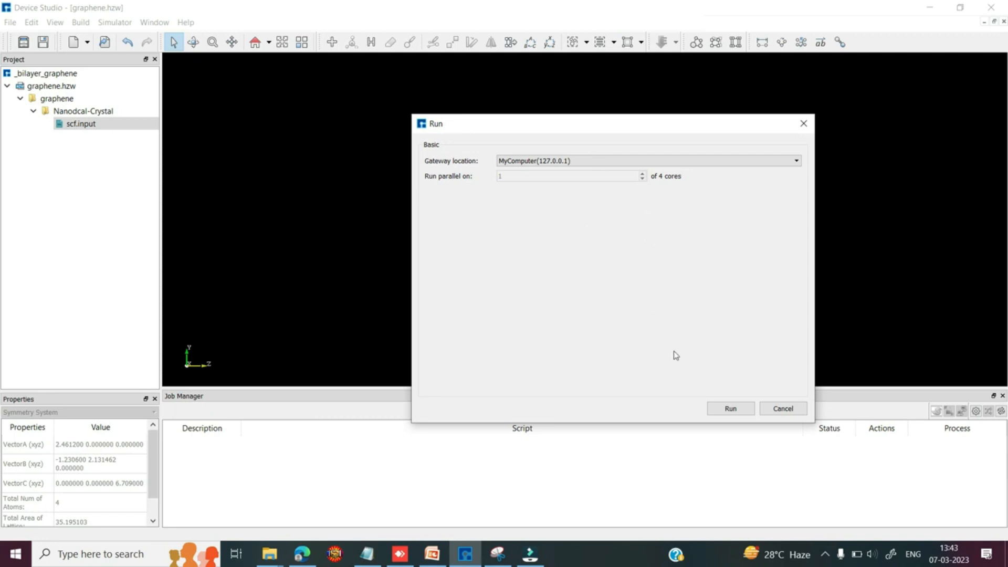
pyautogui.click(730, 409)
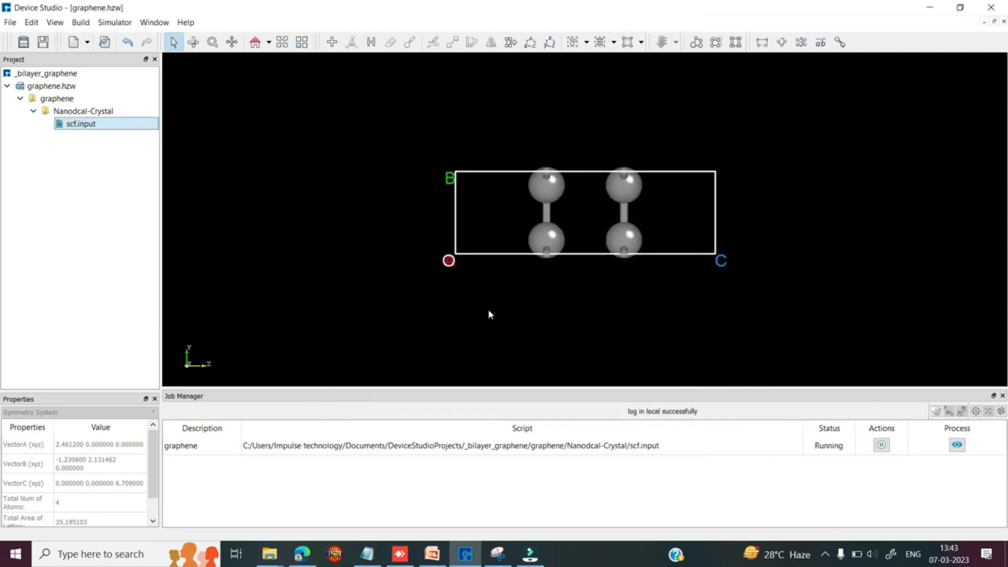
# Check the Brillouin zone path of a Nanodcal BandStructure analysis for graphene and generate its input file with the default 200 k-points.
pyautogui.click(115, 22)
pyautogui.moveTo(130, 38)
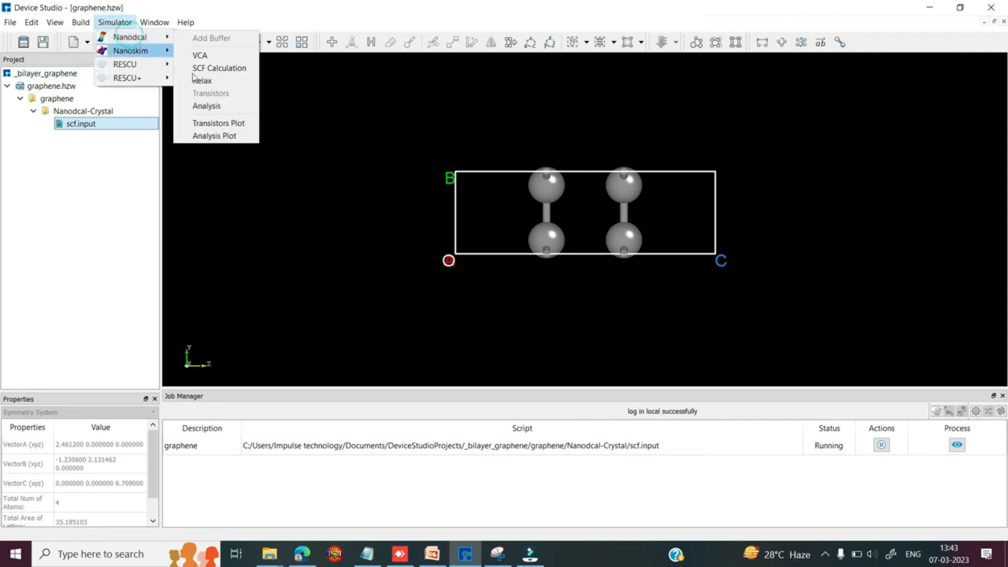
pyautogui.click(207, 106)
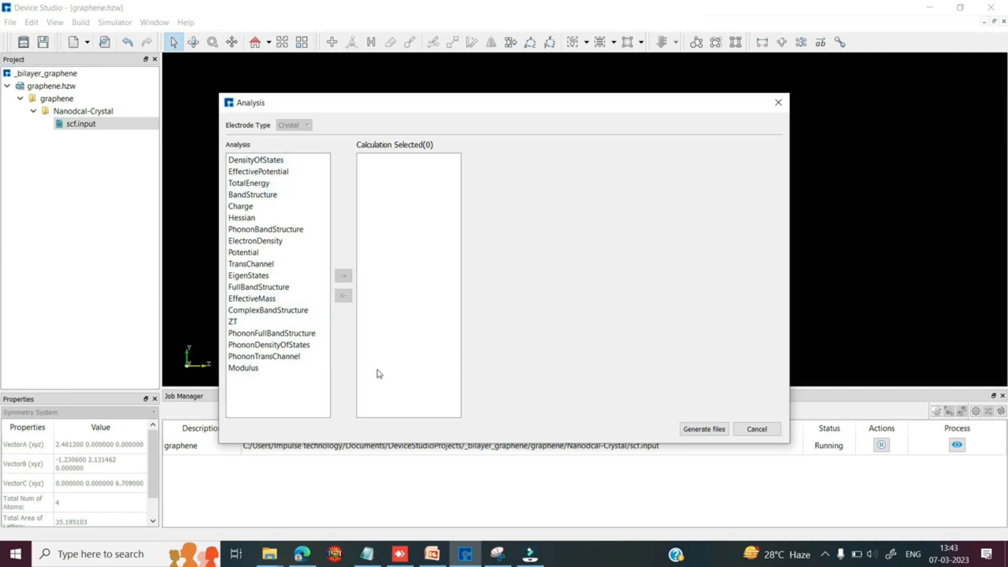
pyautogui.doubleClick(268, 195)
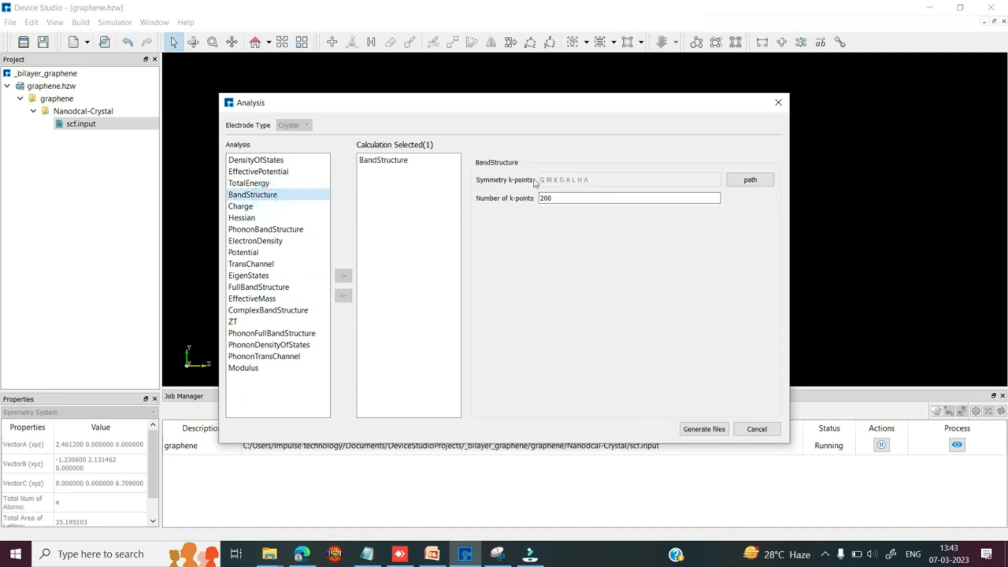
pyautogui.click(734, 182)
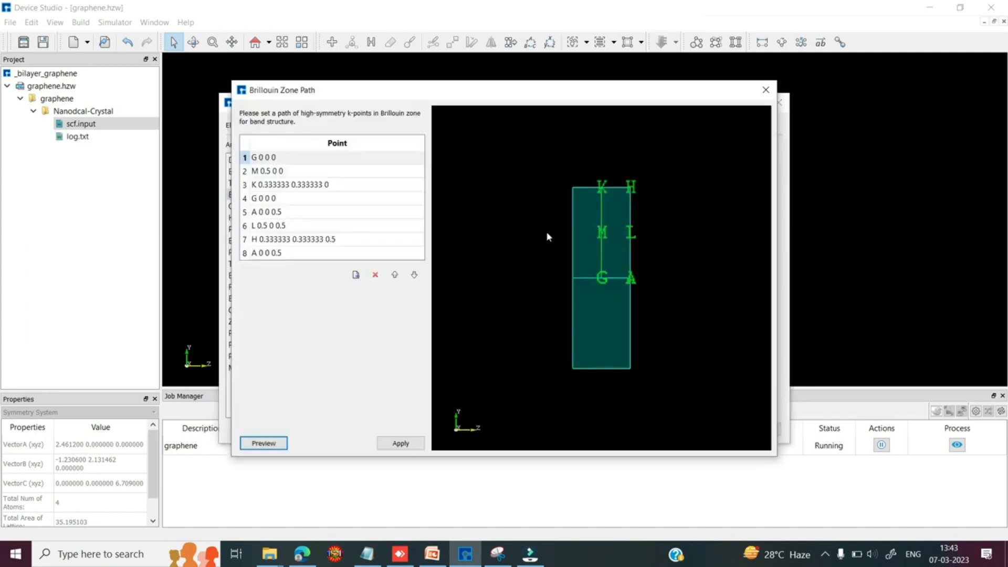
pyautogui.click(765, 90)
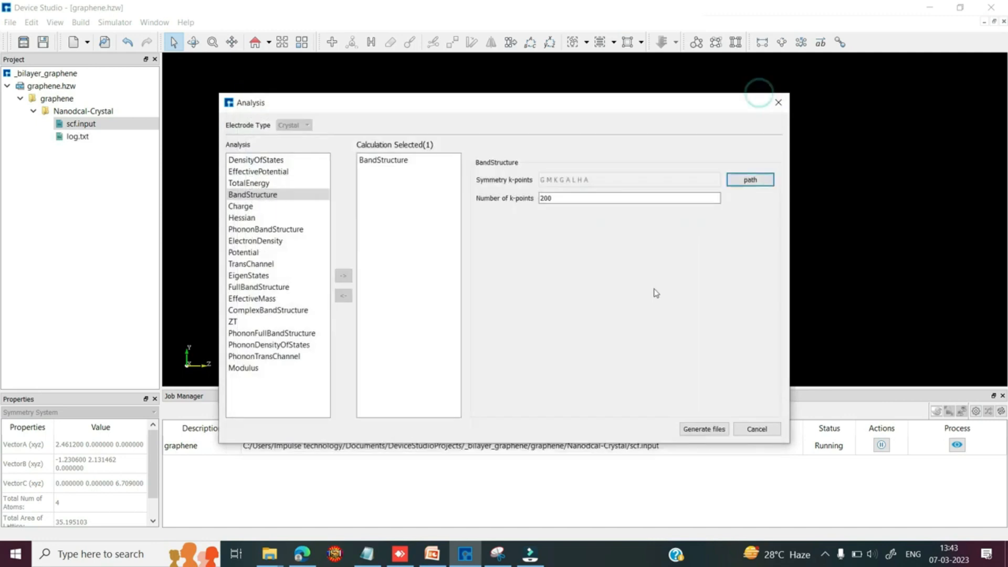
pyautogui.click(692, 430)
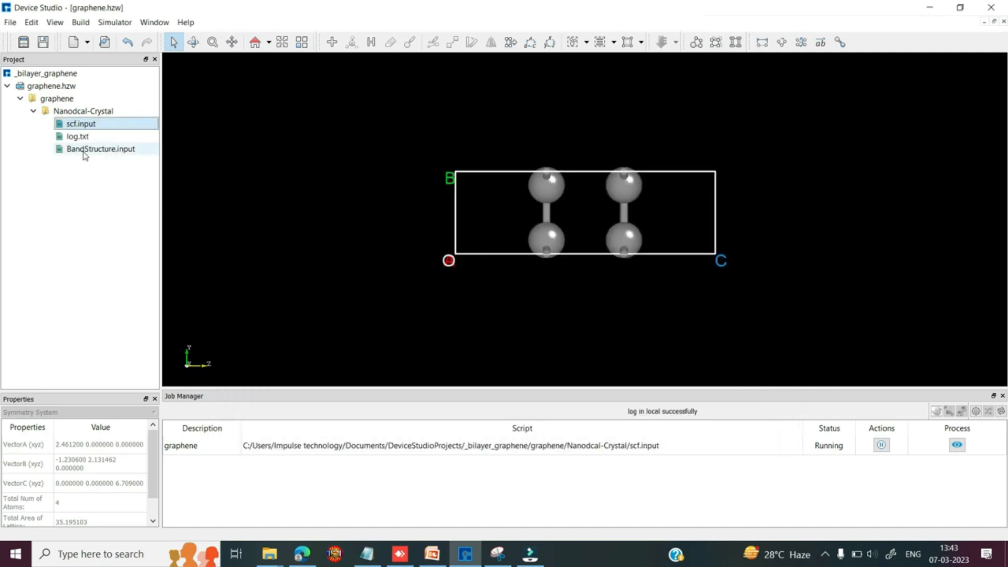
# Run graphene's BandStructure.input with the default run settings.
pyautogui.click(84, 150)
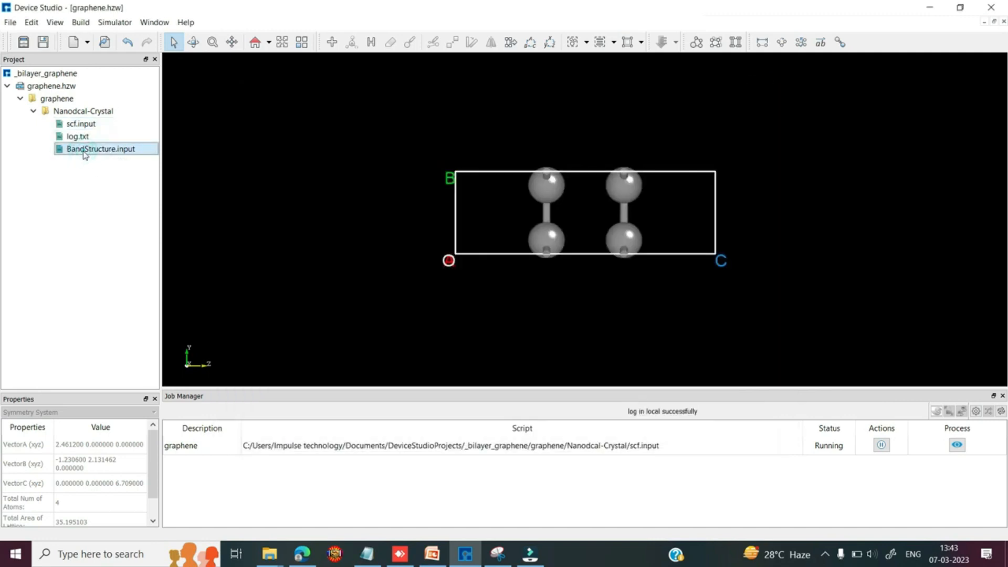
pyautogui.rightClick(84, 151)
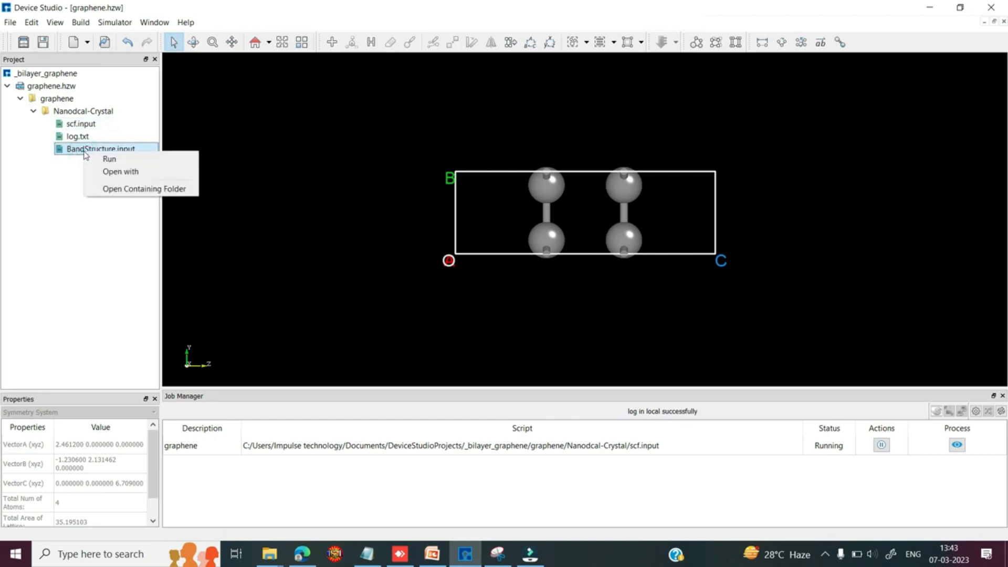
pyautogui.click(98, 157)
pyautogui.press('Return')
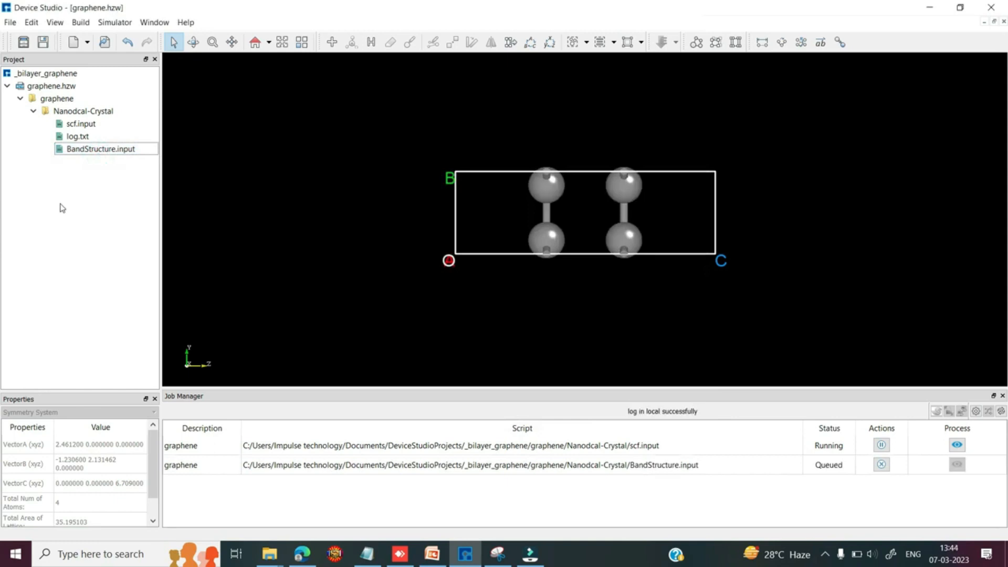
# Copy graphene.hzw within the project under the new name graphene_at_10Vb.
pyautogui.click(51, 75)
pyautogui.rightClick(57, 87)
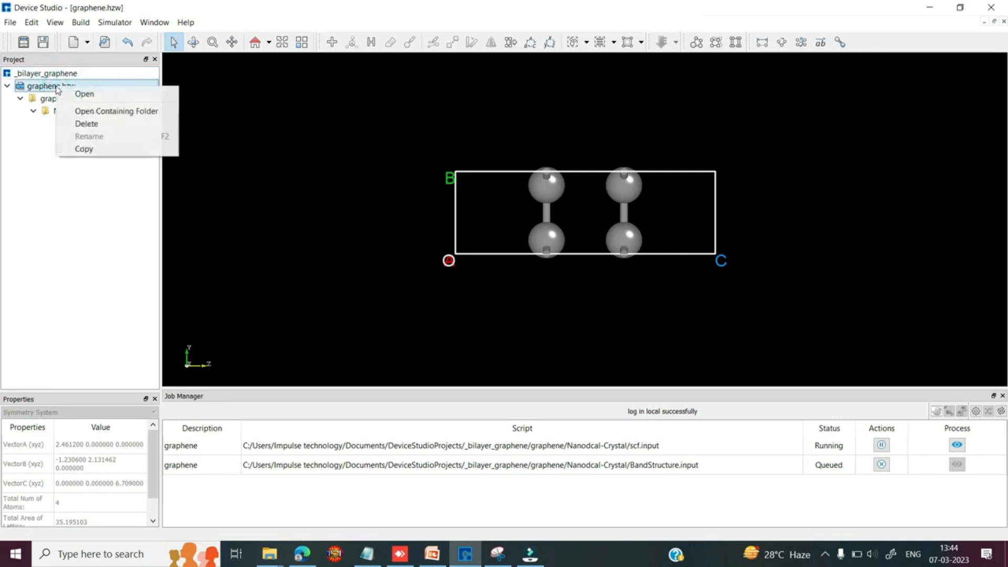
pyautogui.click(85, 150)
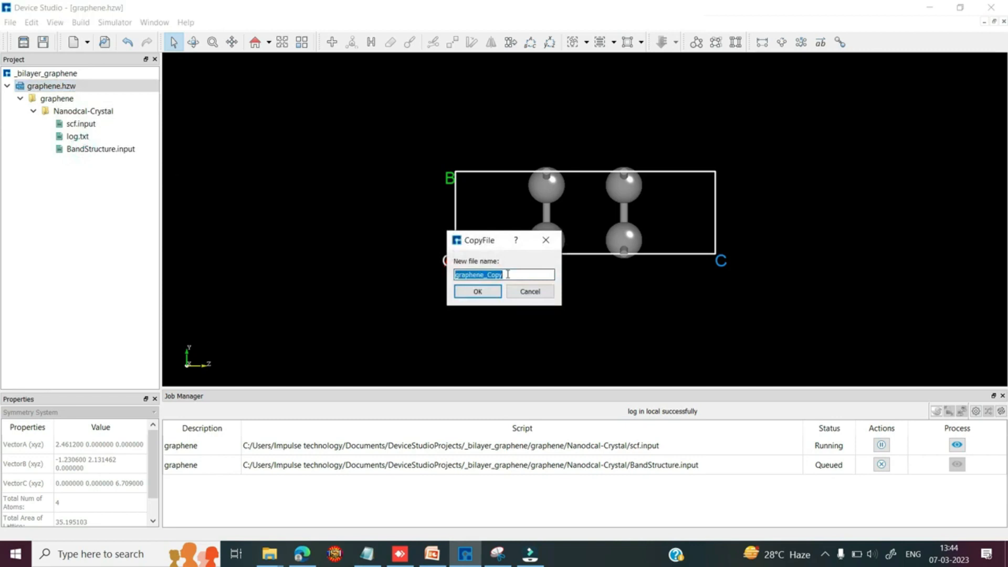
pyautogui.hotkey('ctrl', 'v')
pyautogui.click(474, 292)
# Open graphene_at_10Vb.hzw and generate its Nanodcal SCF calculation files with the default settings.
pyautogui.click(60, 162)
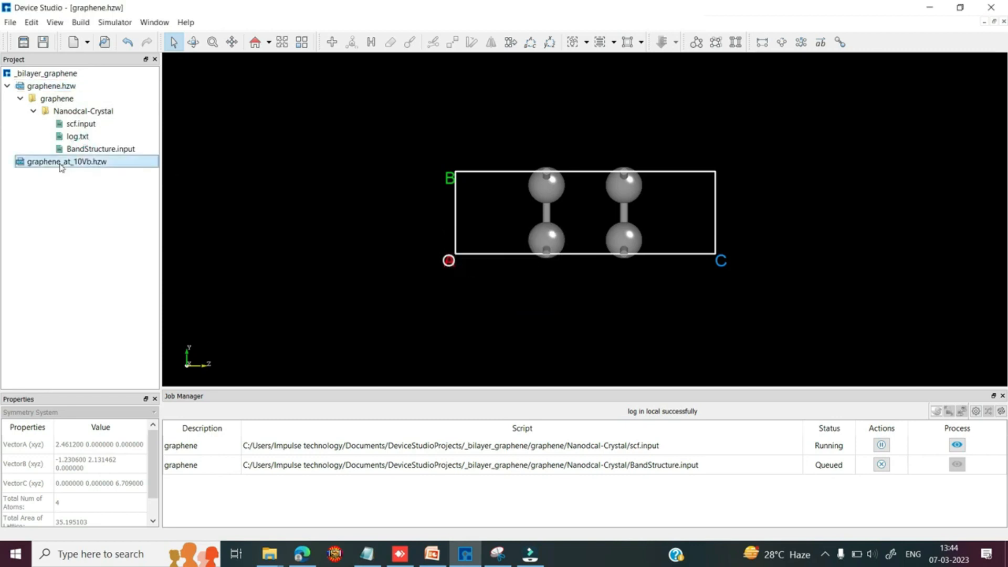
pyautogui.click(113, 23)
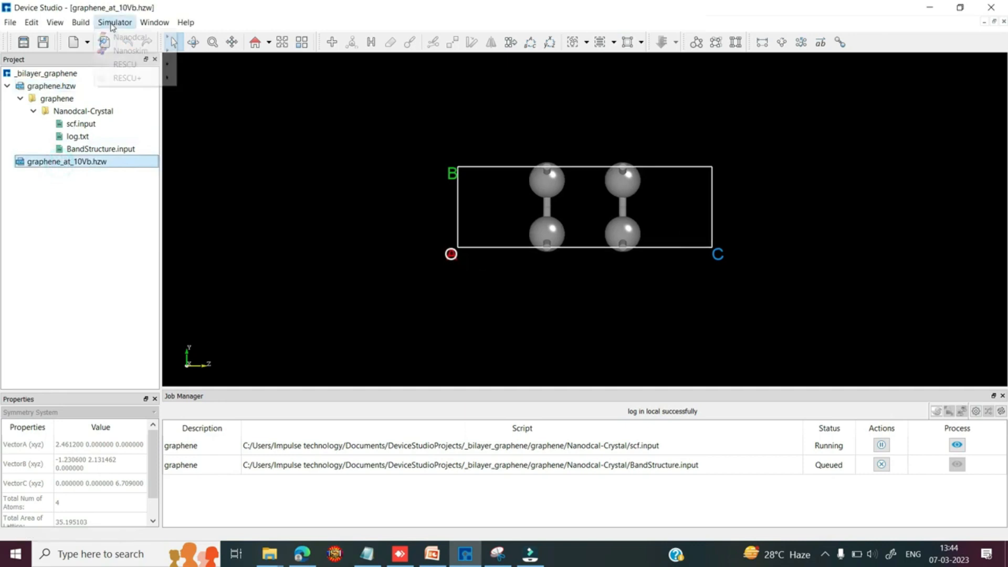
pyautogui.moveTo(131, 51)
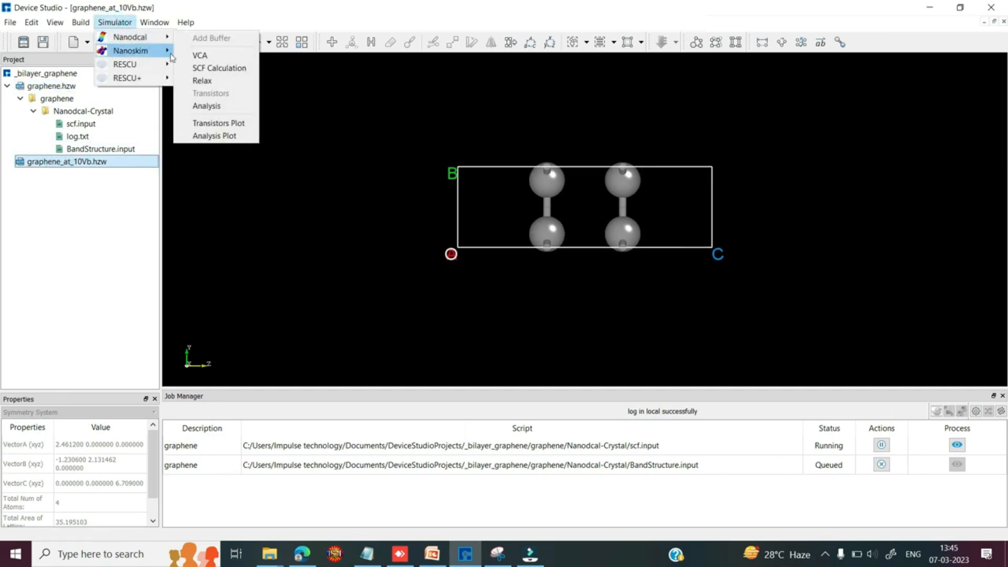
pyautogui.click(200, 69)
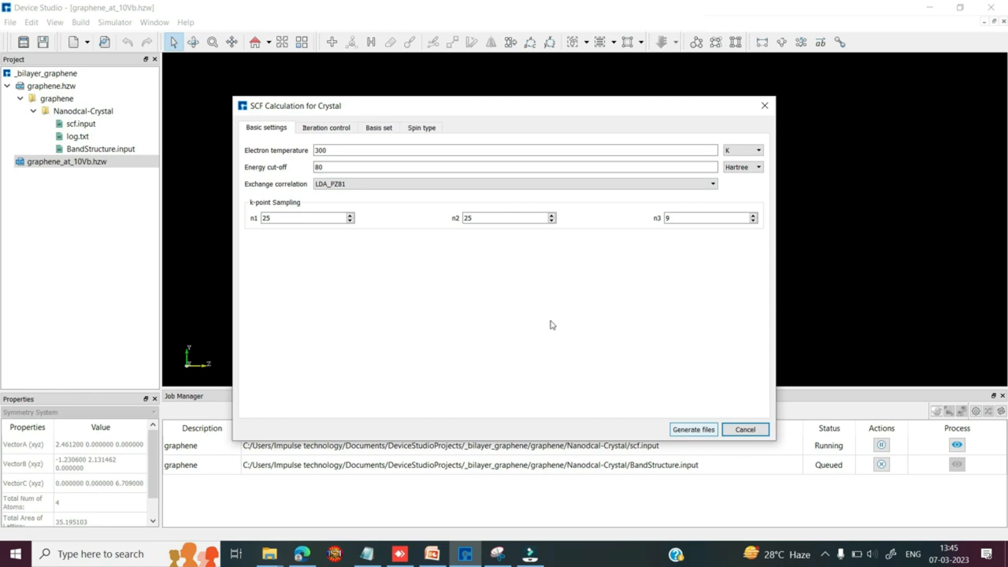
pyautogui.click(683, 428)
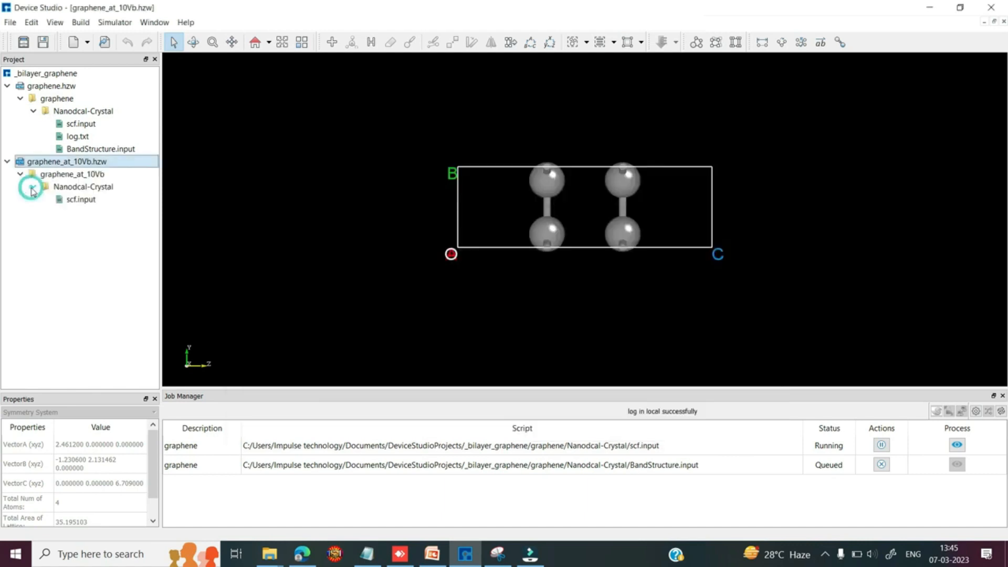
# Open graphene_at_10Vb's scf.input and add two gates, the left with voltage [10] and the right with voltage [0].
pyautogui.click(81, 201)
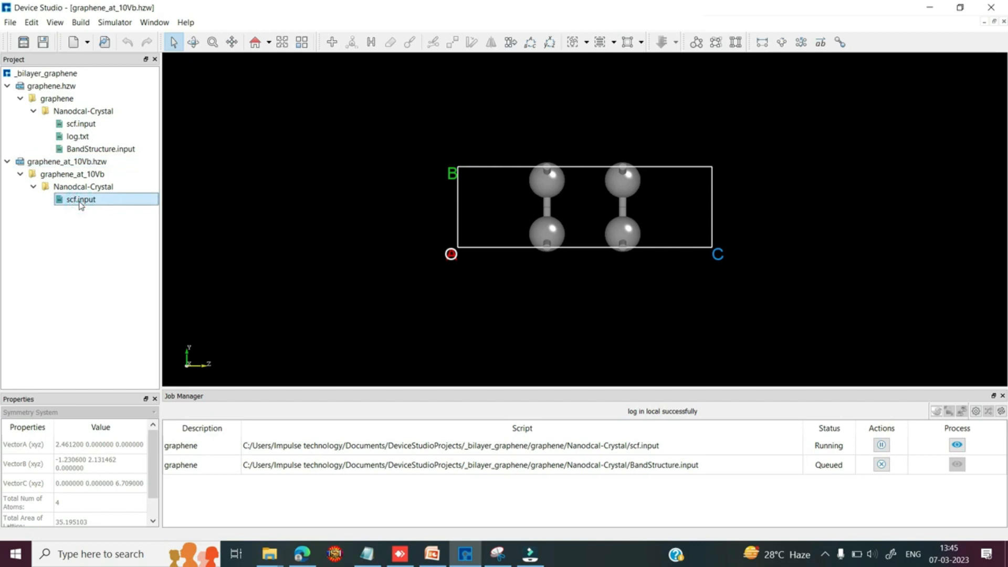
pyautogui.rightClick(81, 205)
pyautogui.click(100, 220)
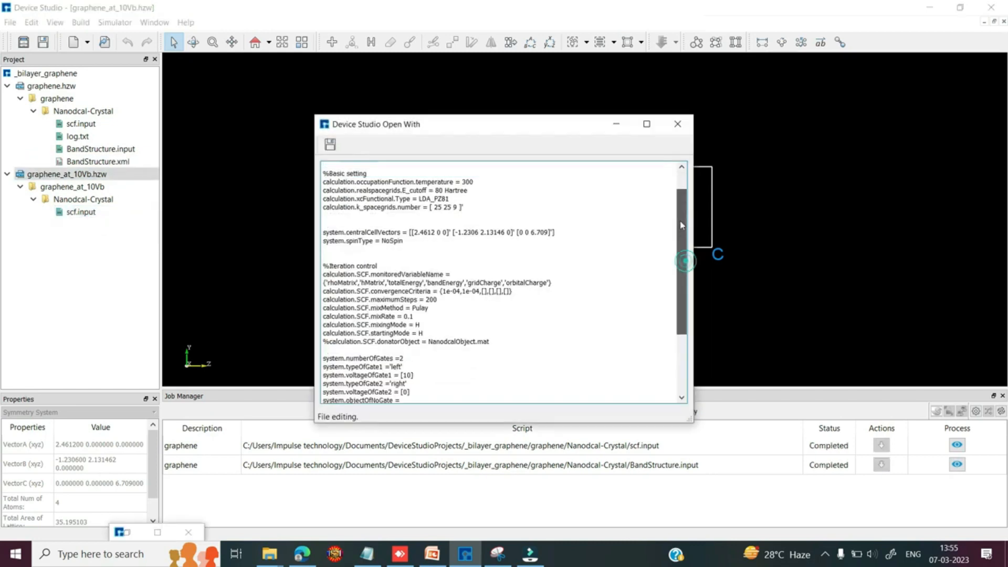
pyautogui.moveTo(681, 224); pyautogui.dragTo(684, 315)
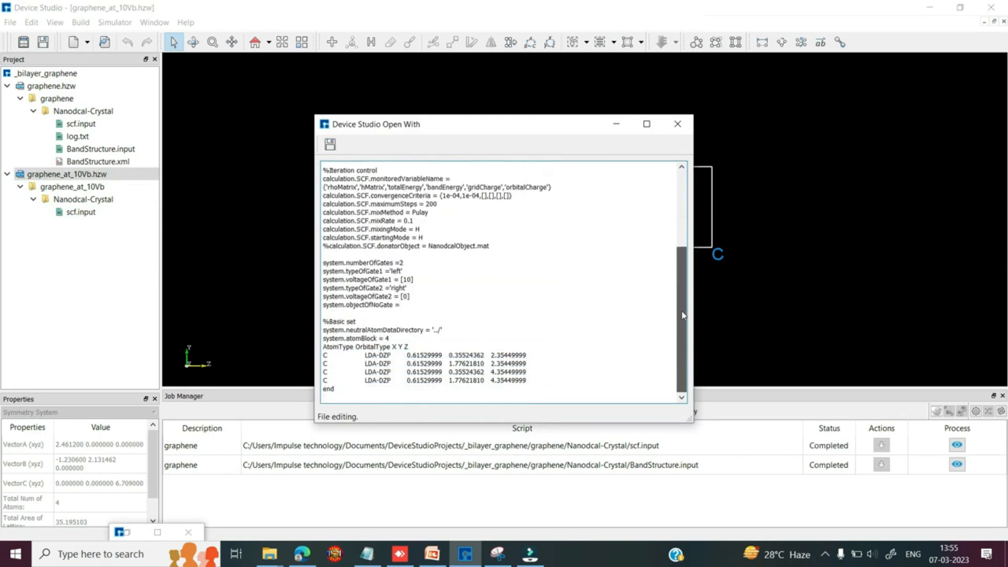
pyautogui.moveTo(420, 303); pyautogui.dragTo(332, 270)
# Set system.objectOfNoGate to the full path of the NanodcalObject file in graphene's Nanodcal-Crystal folder, looking up the location in File Explorer.
pyautogui.click(405, 304)
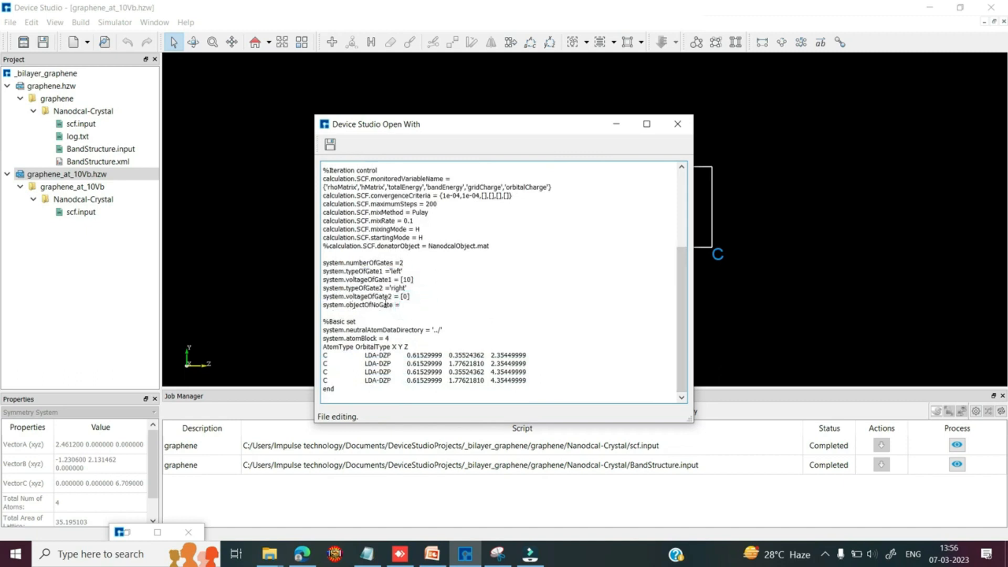
pyautogui.click(405, 305)
pyautogui.click(302, 554)
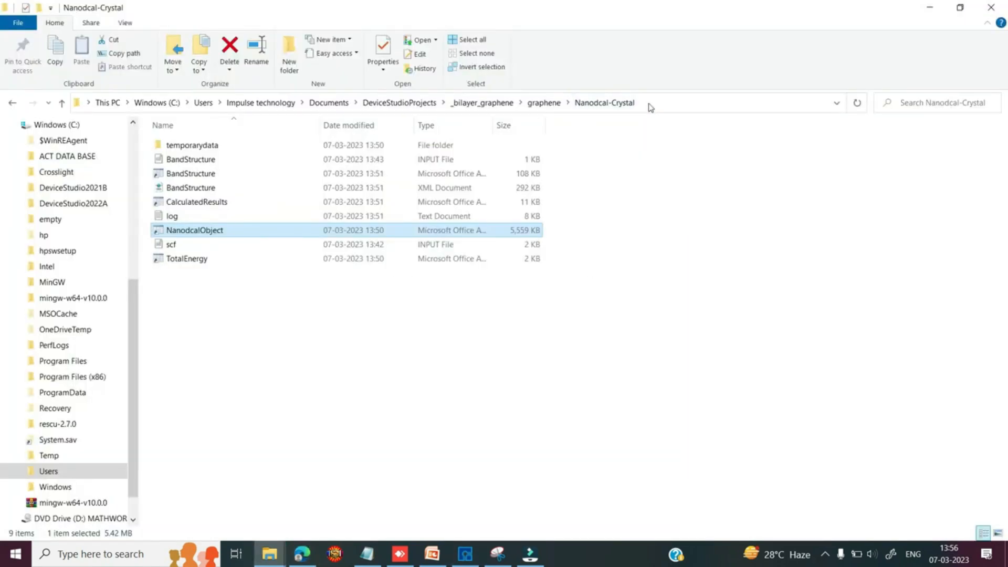
pyautogui.click(650, 107)
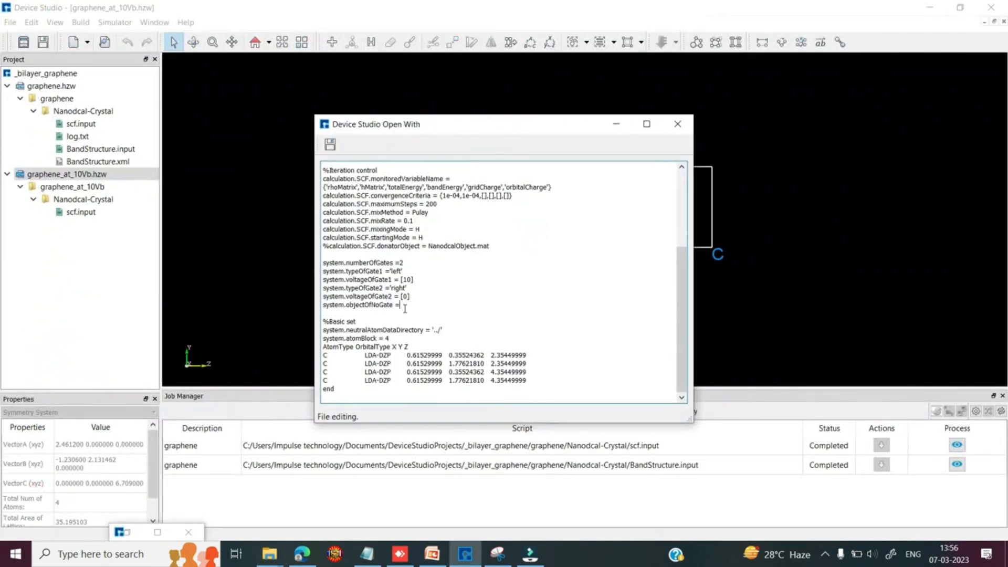
pyautogui.write('C:/Users/Impulse technology/Documents/DeviceStudioProjects/bilayer_graphene/graphene_1/Nanodcal-Crystal/NanodcalObject.mat')
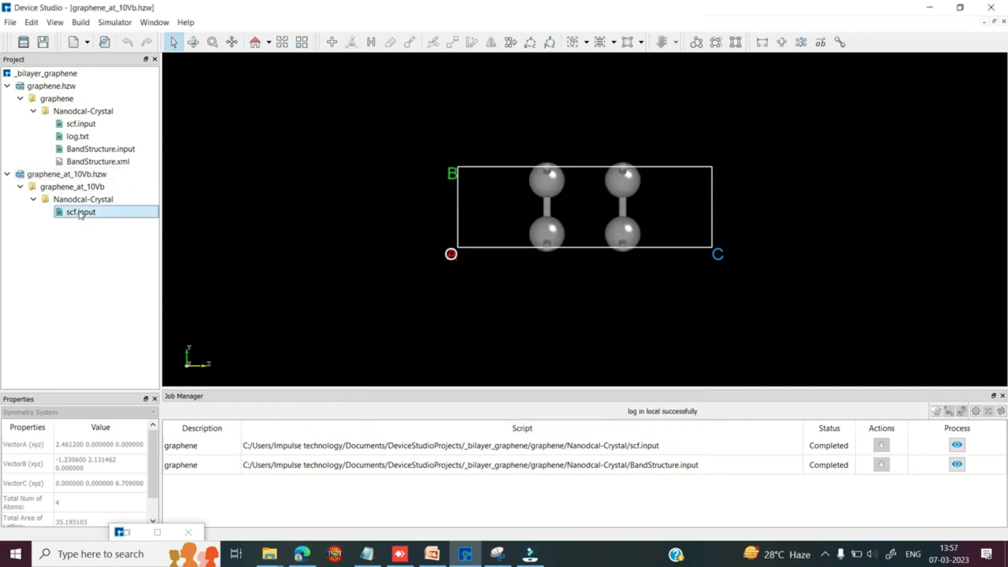
# Run graphene_at_10Vb's scf.input on the MyComputer gateway.
pyautogui.rightClick(80, 214)
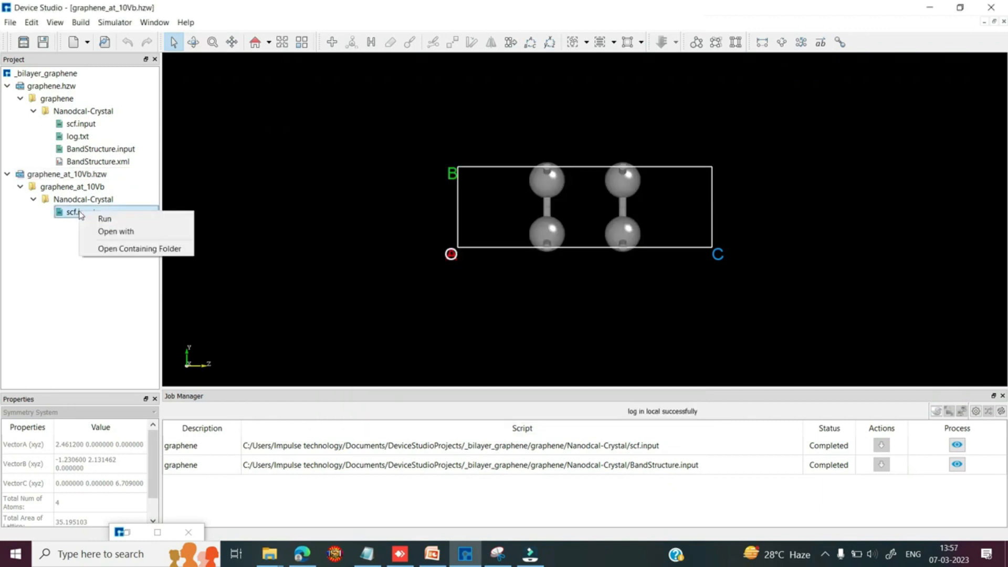
pyautogui.click(99, 218)
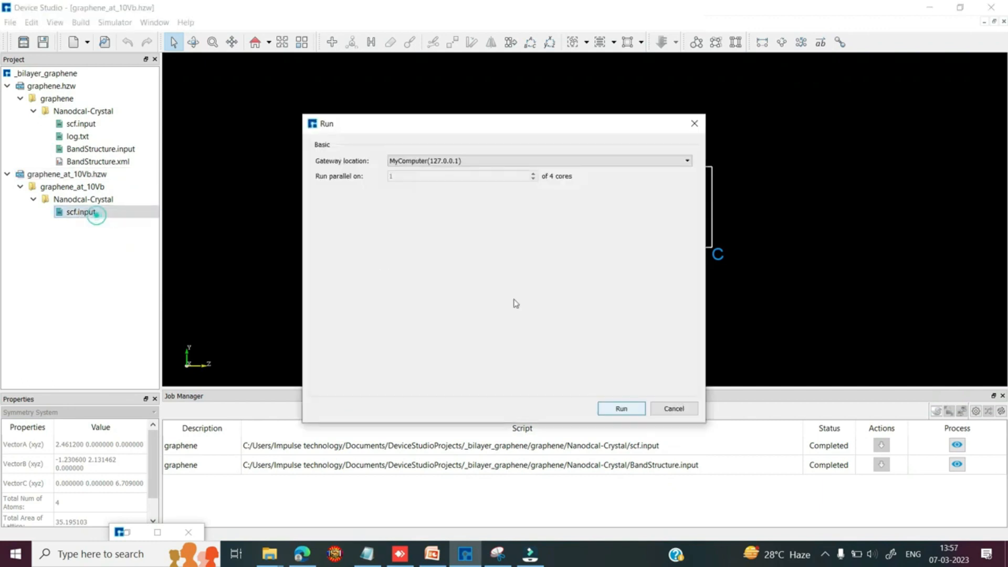
pyautogui.click(609, 410)
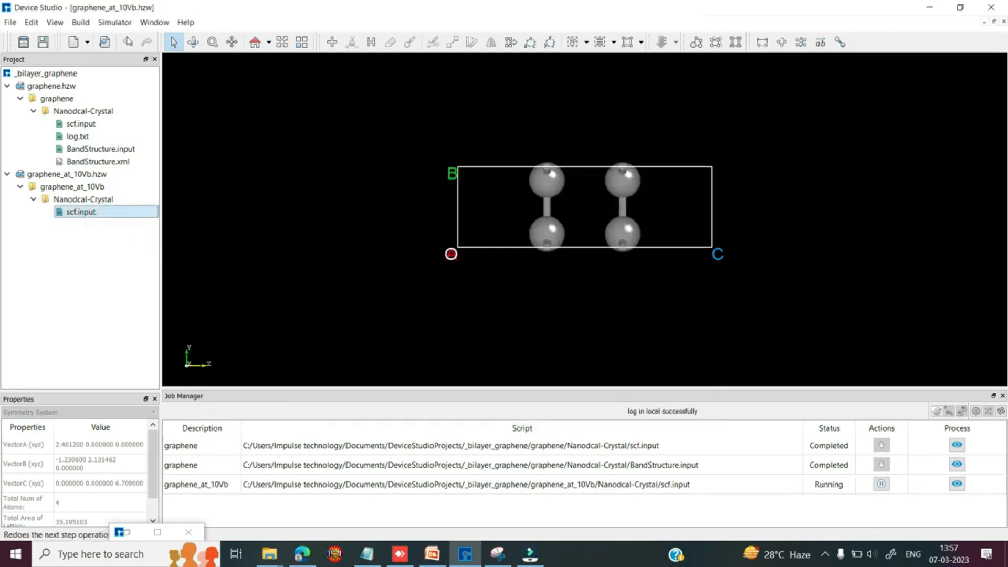
# Add a Nanodcal BandStructure analysis for graphene_at_10Vb and generate its input file with the default 200 k-points.
pyautogui.click(112, 23)
pyautogui.moveTo(126, 37)
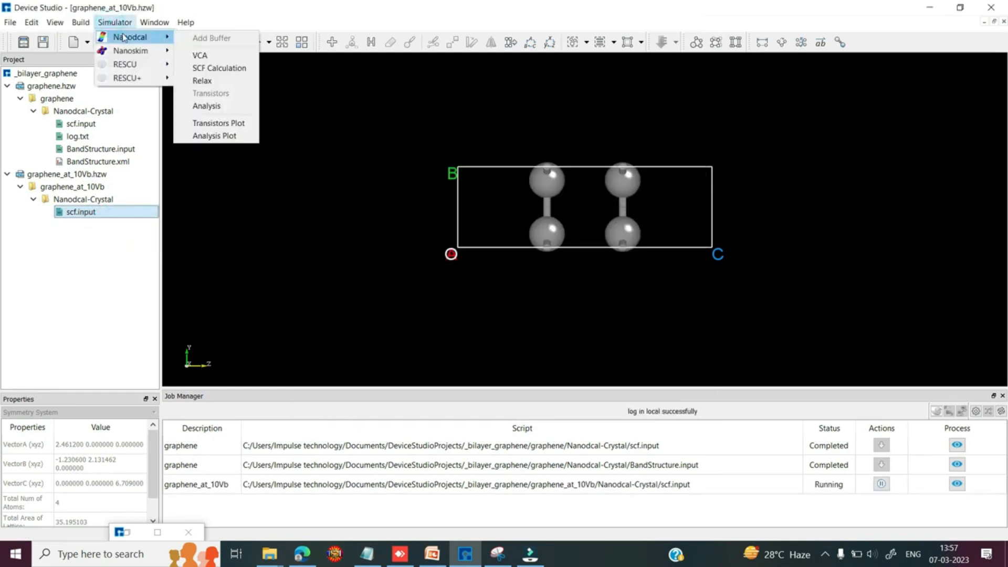
pyautogui.click(203, 106)
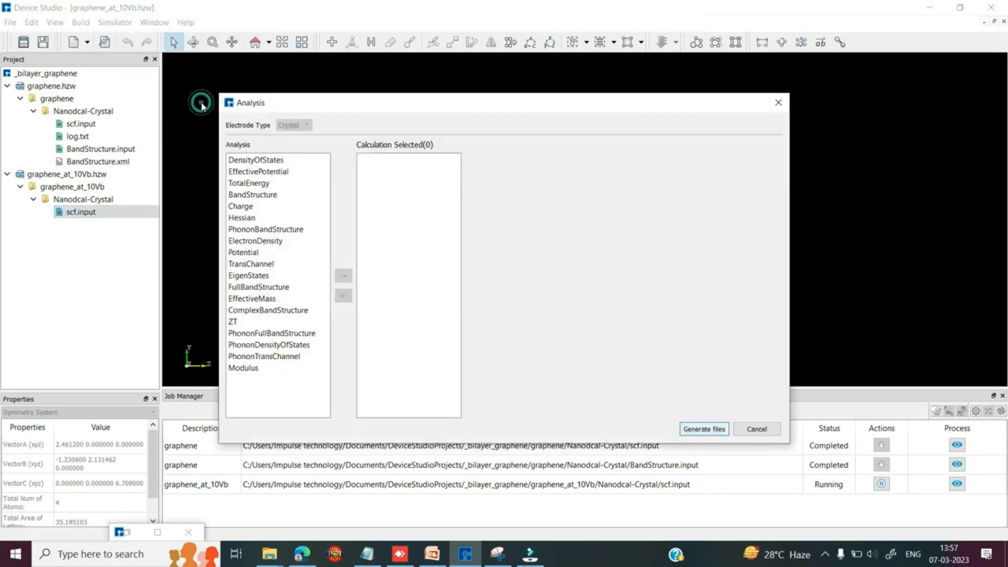
pyautogui.doubleClick(271, 197)
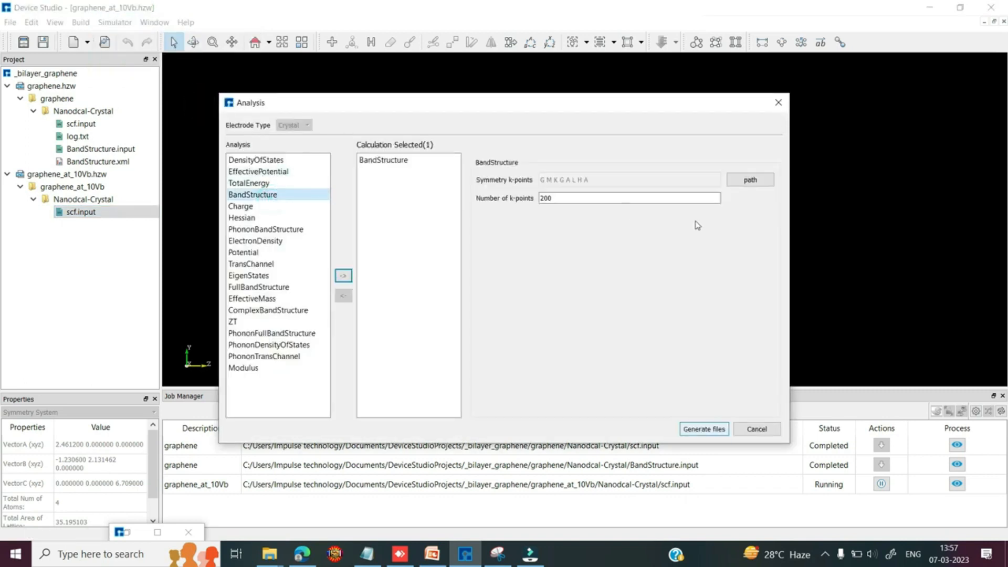
pyautogui.click(698, 428)
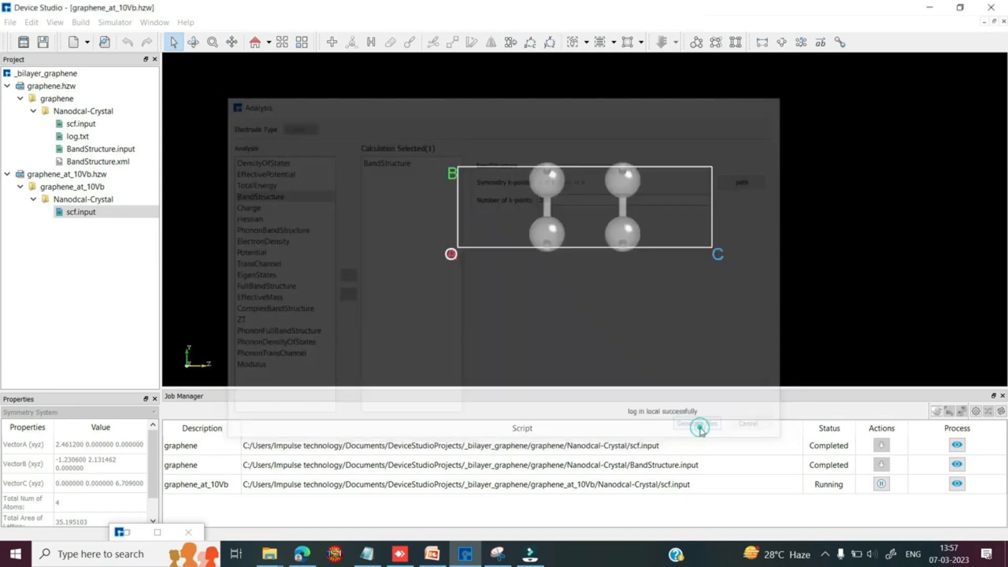
# Run graphene_at_10Vb's BandStructure.input on the MyComputer gateway.
pyautogui.click(84, 226)
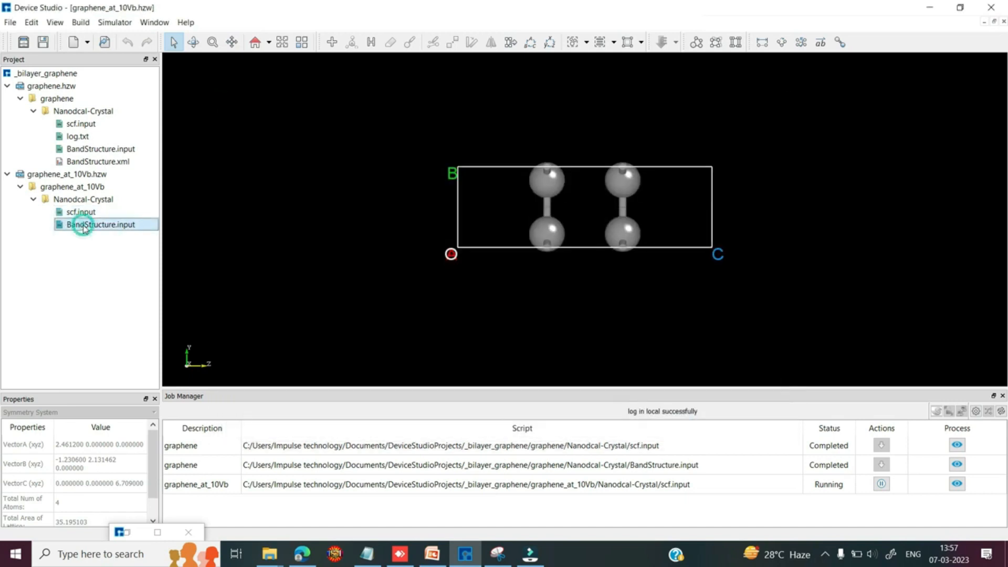
pyautogui.rightClick(85, 226)
pyautogui.rightClick(139, 224)
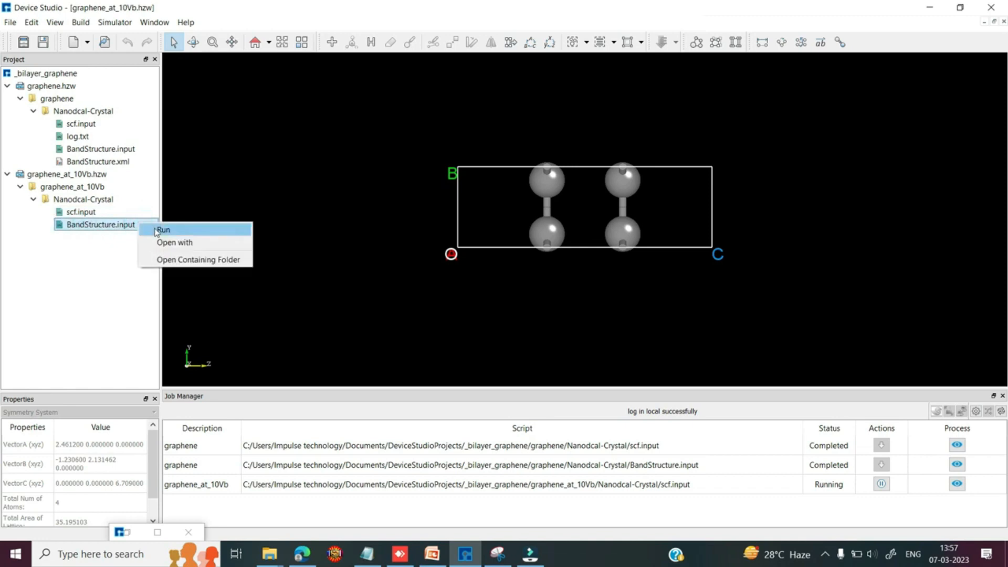
pyautogui.click(159, 230)
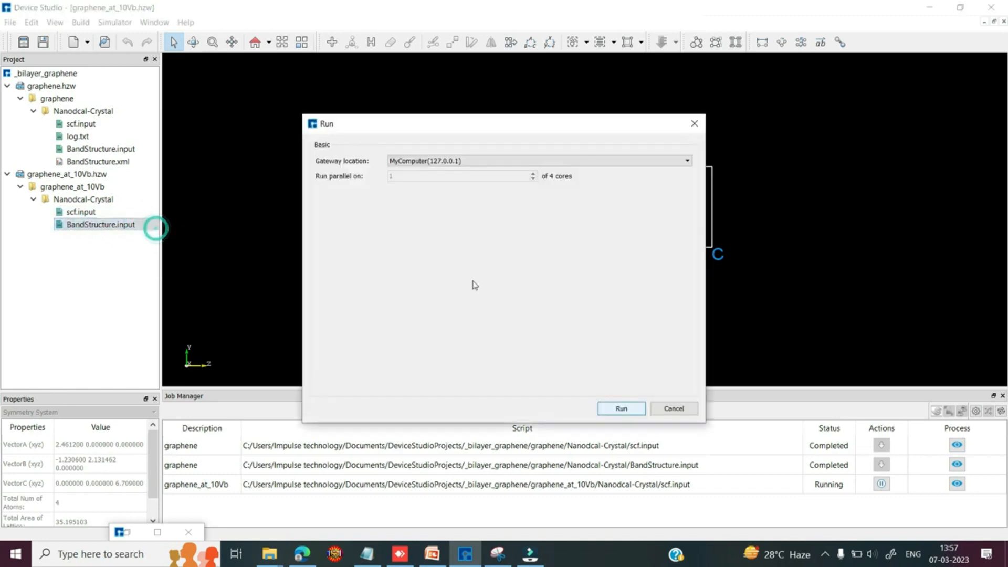
pyautogui.click(618, 409)
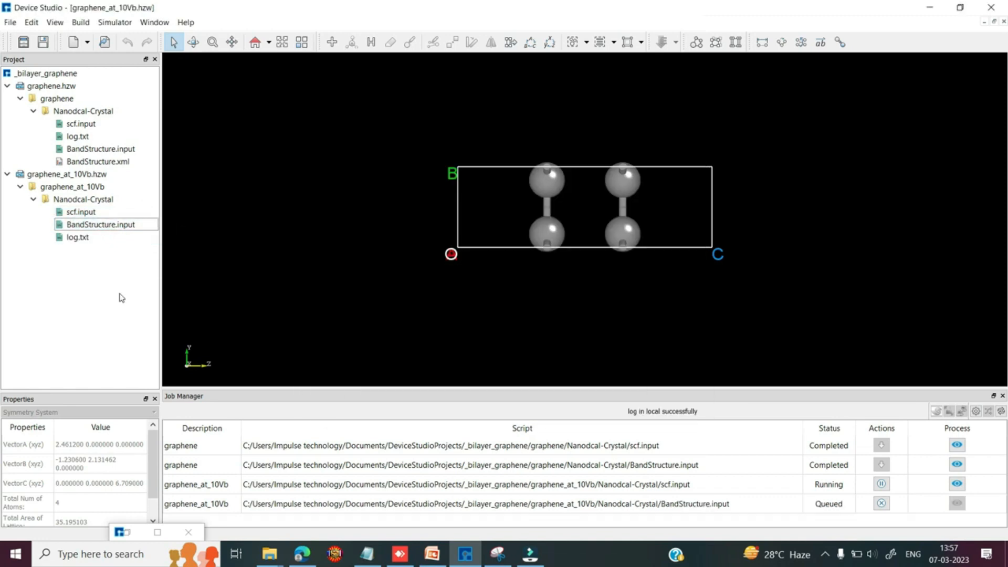
# Copy graphene_at_10Vb.hzw within the project under the new name graphene_at_20Vb.
pyautogui.rightClick(80, 179)
pyautogui.click(105, 236)
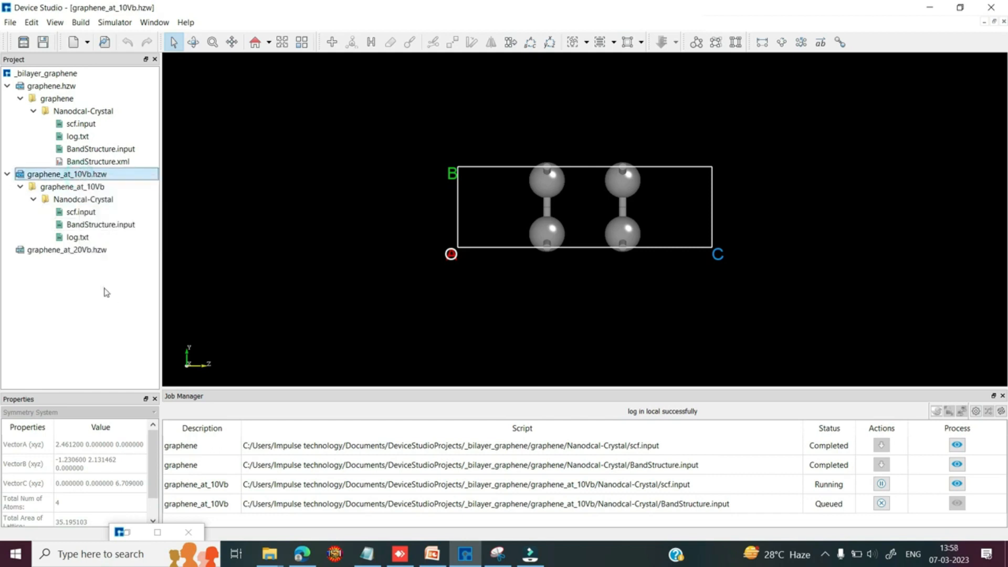
# Generate the Nanodcal SCF input file for graphene_at_20Vb with the default 80 Hartree cut-off and 25 × 25 × 9 k-point sampling.
pyautogui.click(81, 251)
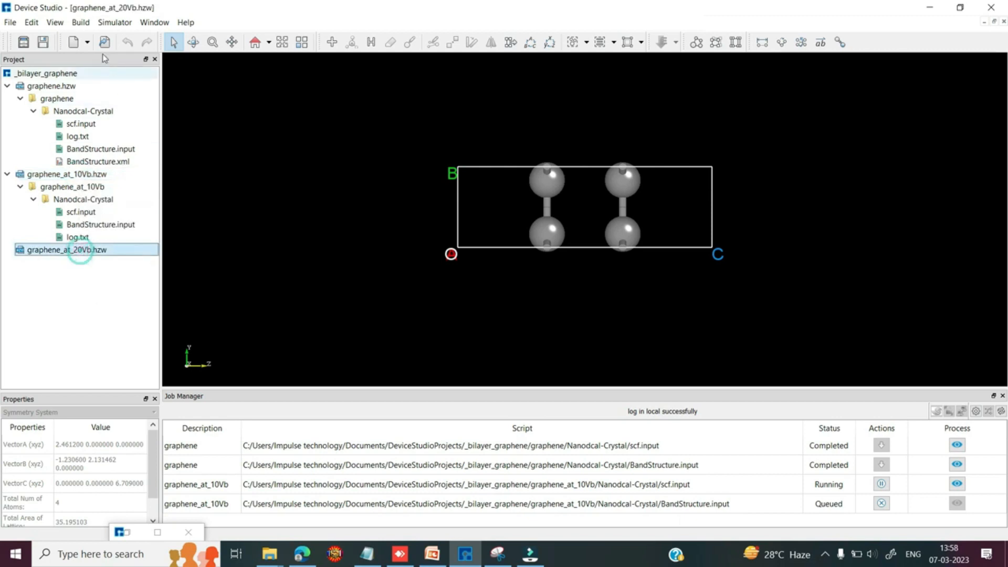
pyautogui.click(114, 22)
pyautogui.moveTo(128, 41)
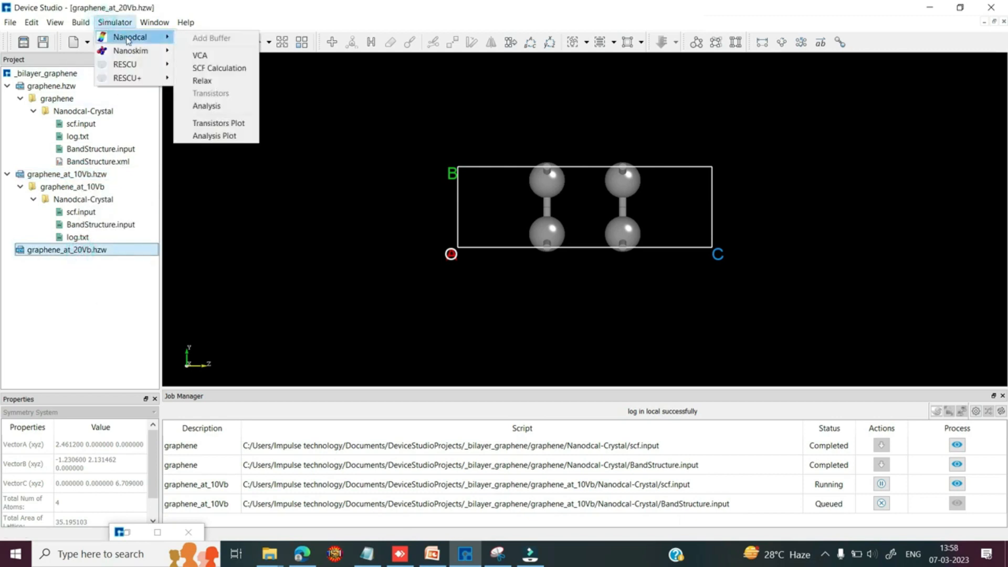
pyautogui.click(202, 69)
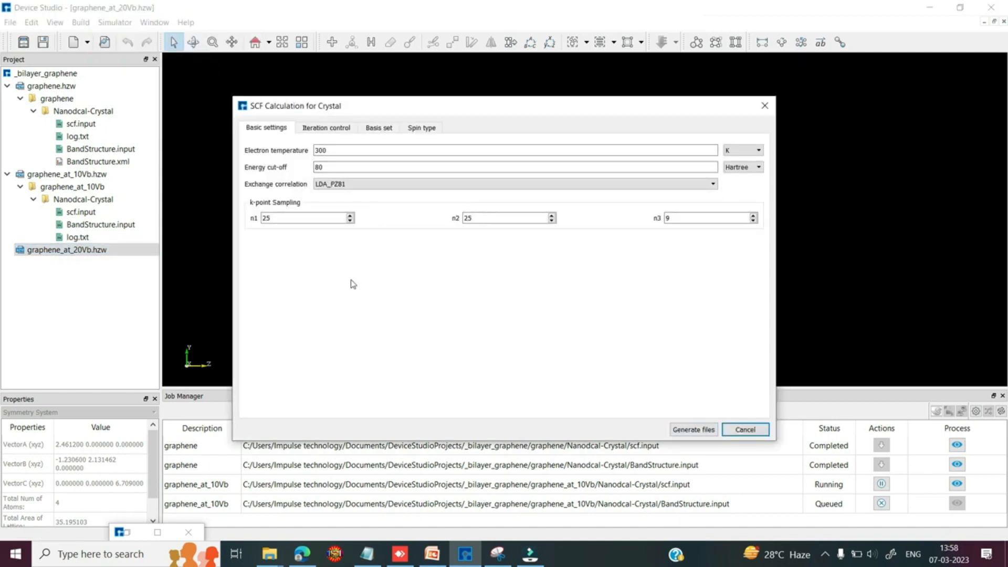
pyautogui.click(691, 429)
# Insert the two-gate block with left gate voltage 20, right gate voltage 0 and the objectOfNoGate path in graphene_at_20Vb's scf.input, and save it.
pyautogui.click(73, 288)
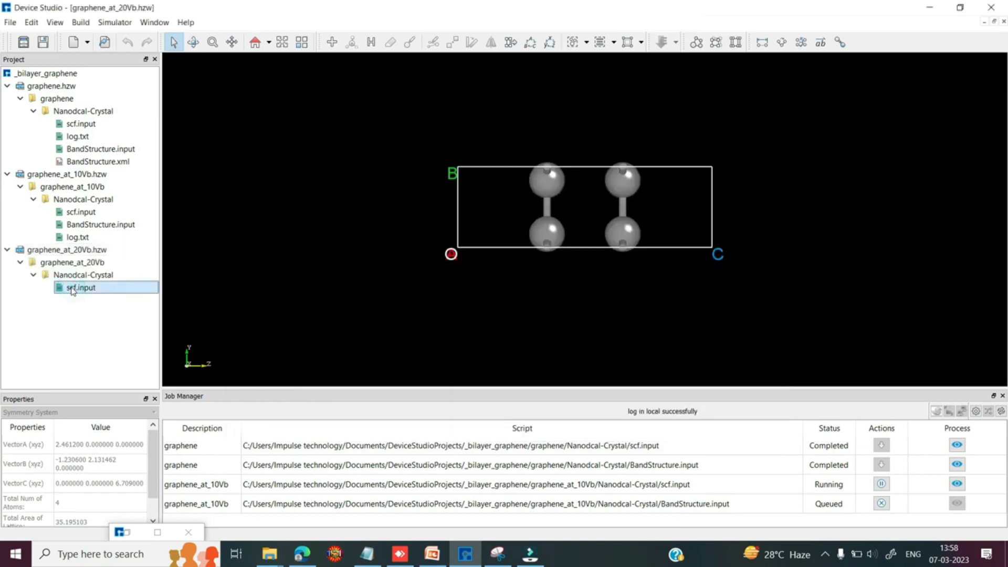
pyautogui.rightClick(72, 291)
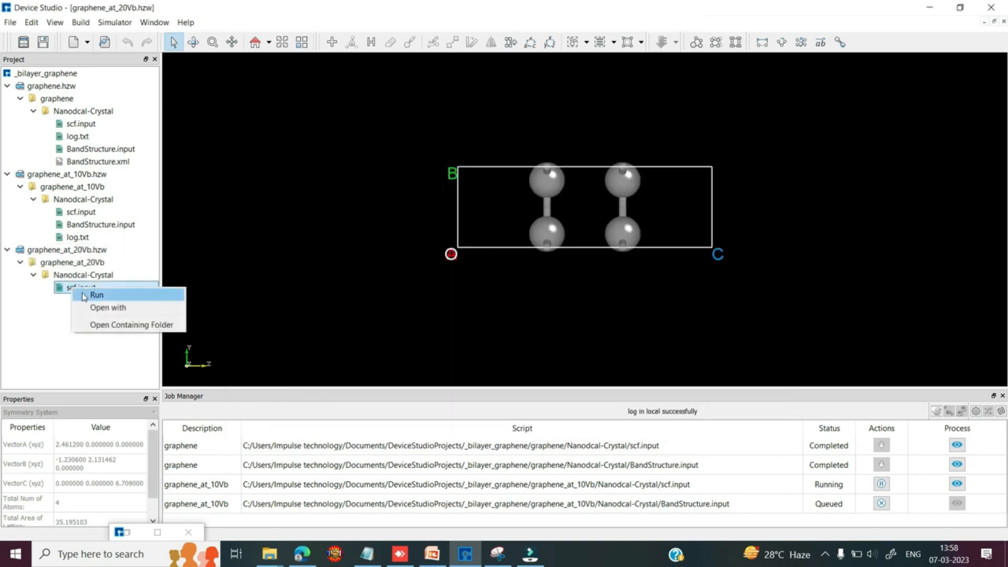
pyautogui.click(107, 308)
pyautogui.moveTo(685, 239)
pyautogui.mouseDown()
pyautogui.moveTo(684, 205)
pyautogui.moveTo(684, 248)
pyautogui.mouseUp()
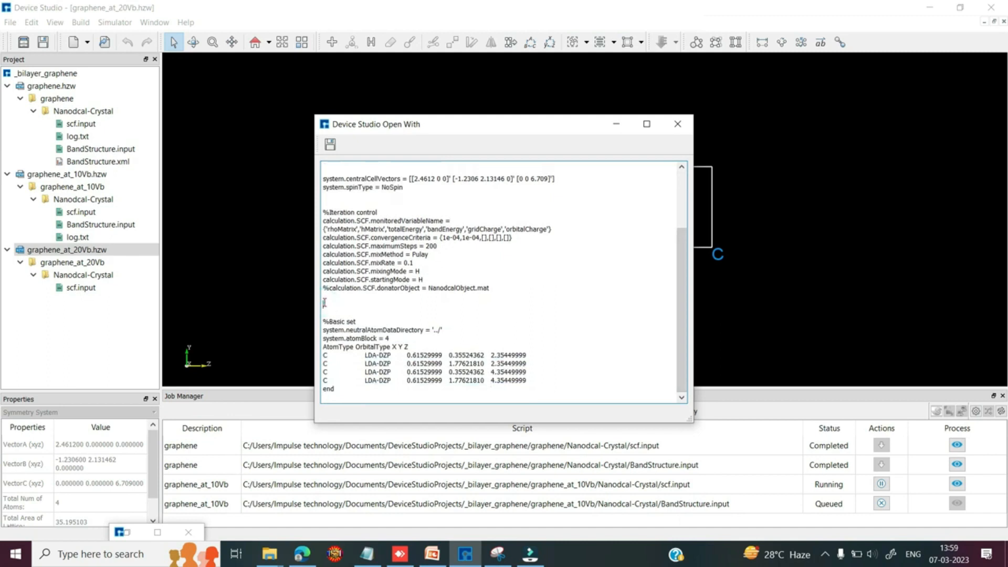
pyautogui.hotkey('ctrl', 'v')
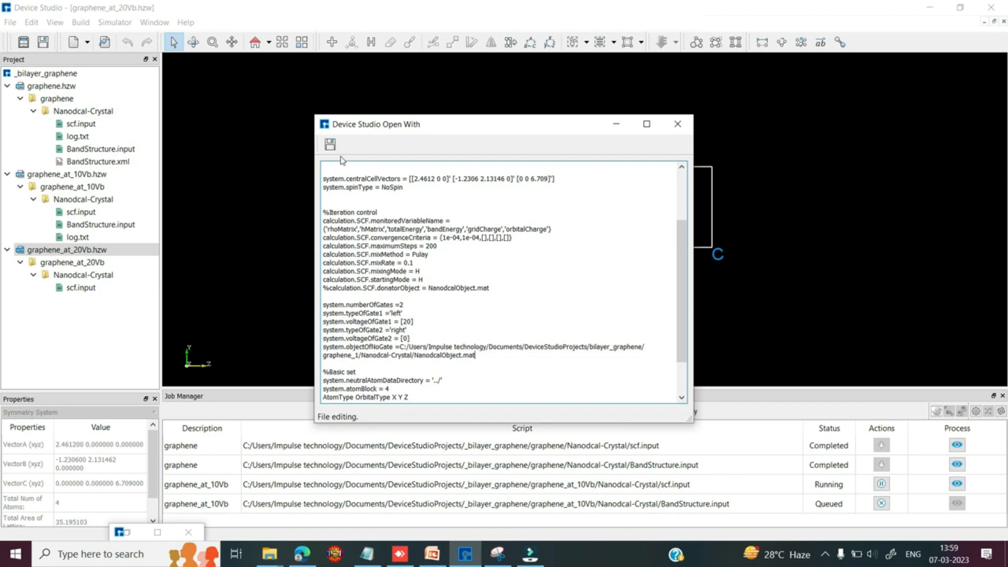
pyautogui.click(329, 144)
# Run graphene_at_20Vb's scf.input on the MyComputer gateway.
pyautogui.click(83, 288)
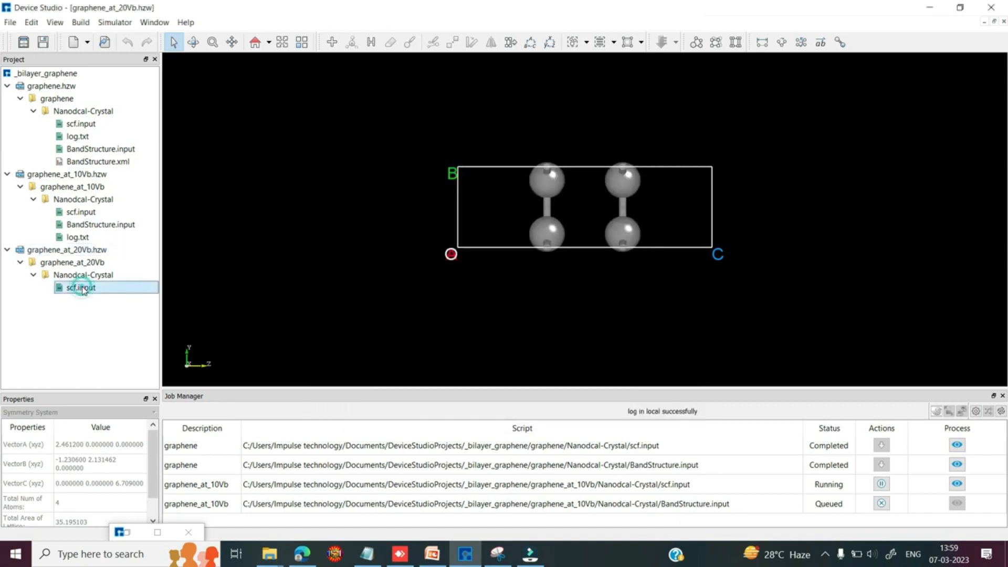
pyautogui.rightClick(83, 289)
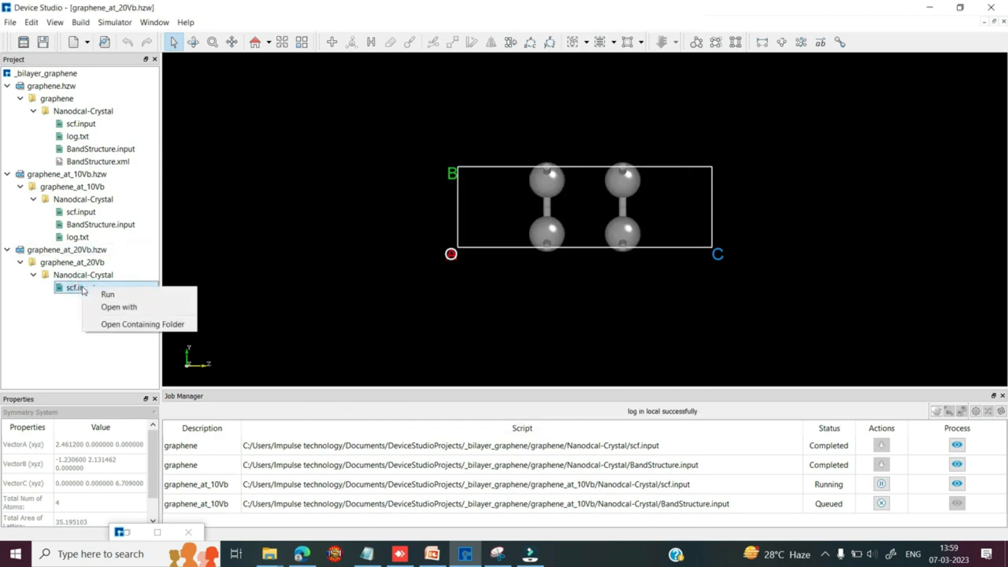
pyautogui.click(102, 294)
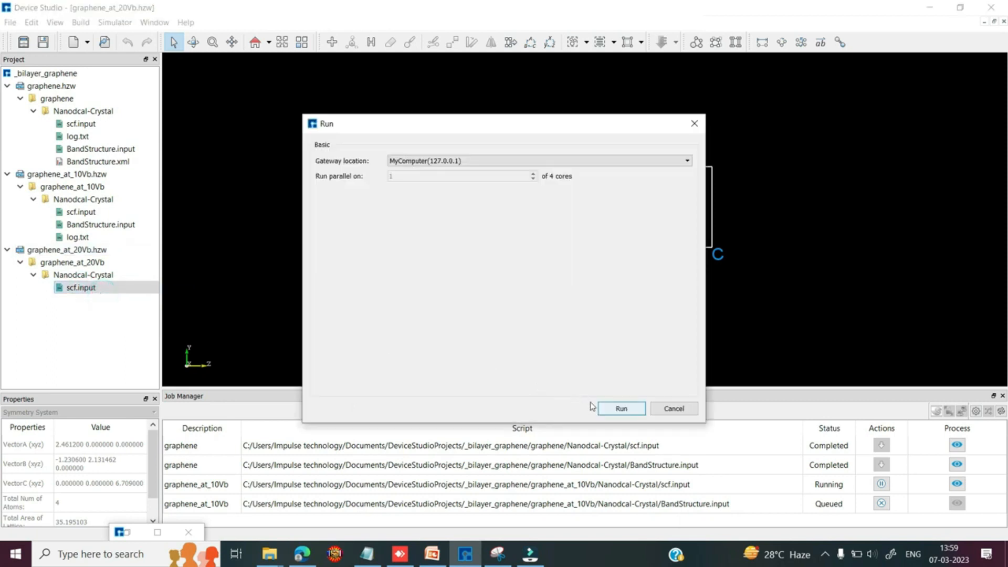
pyautogui.click(622, 409)
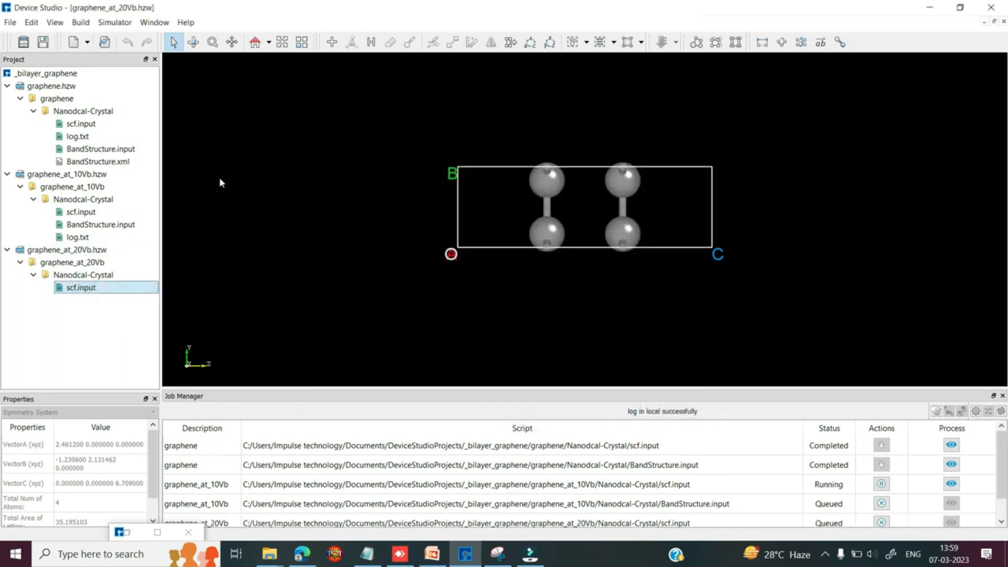
# Add a Nanodcal BandStructure analysis for graphene_at_20Vb and generate its input file with the default 200 k-points.
pyautogui.click(115, 22)
pyautogui.moveTo(128, 39)
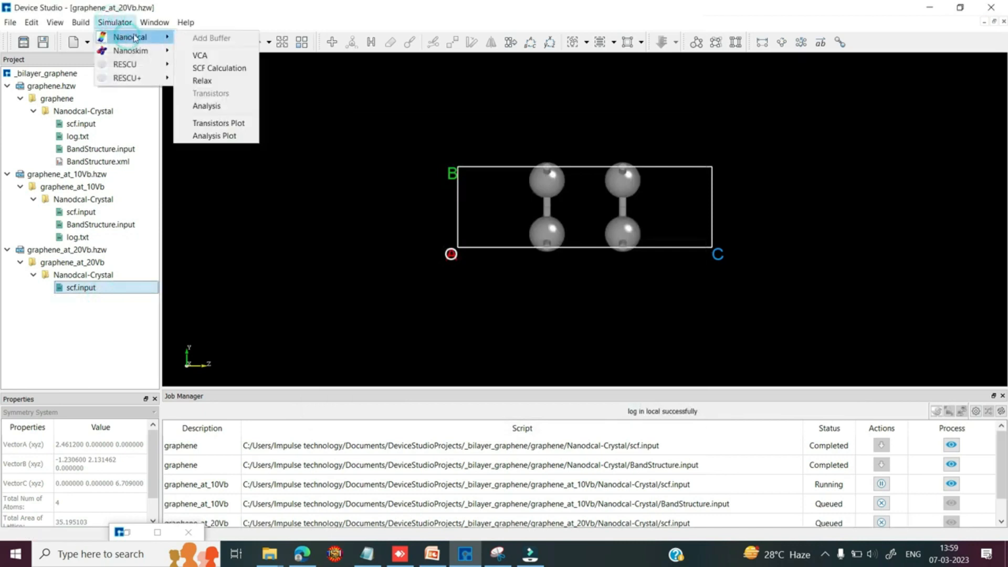
pyautogui.click(203, 107)
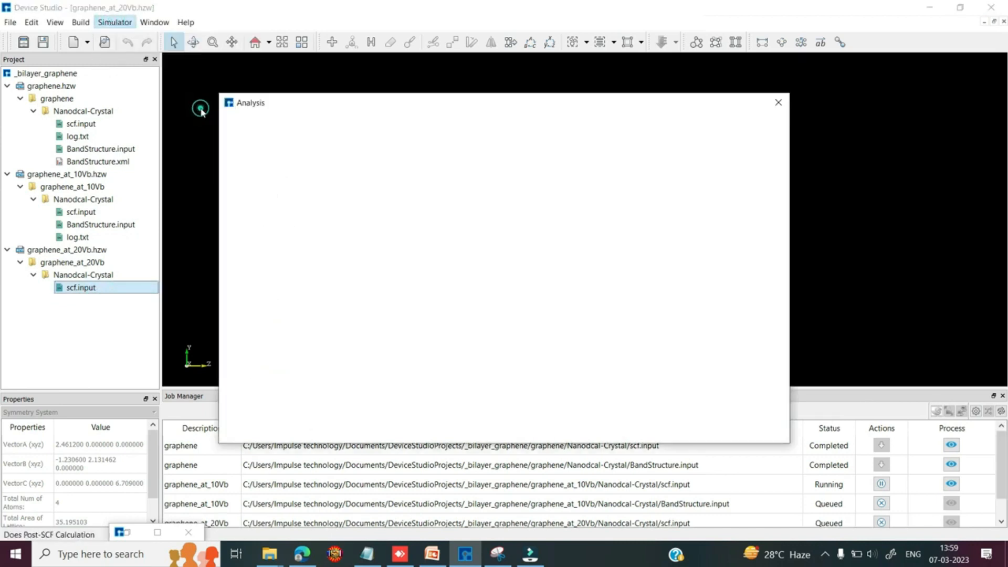
pyautogui.click(263, 194)
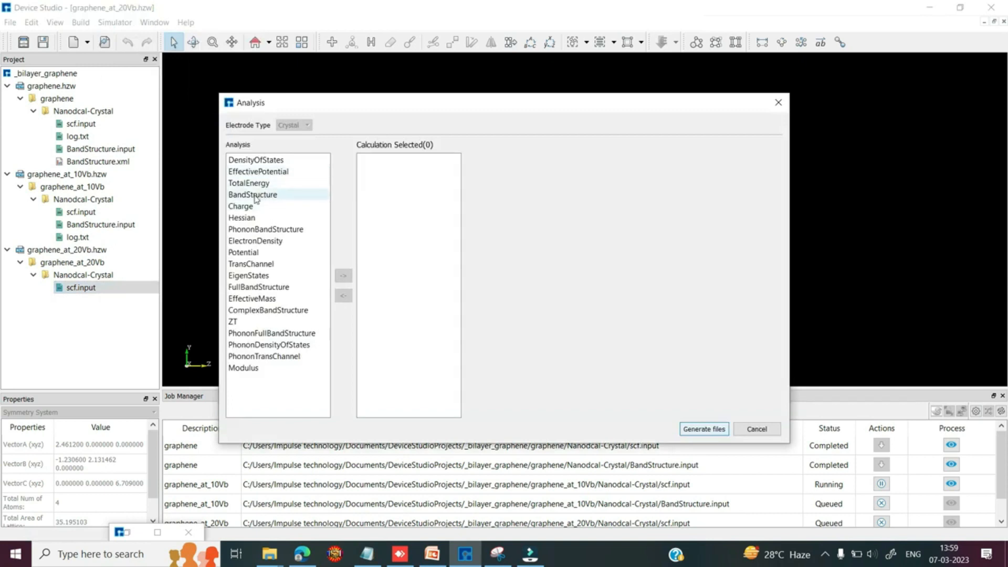
pyautogui.doubleClick(260, 195)
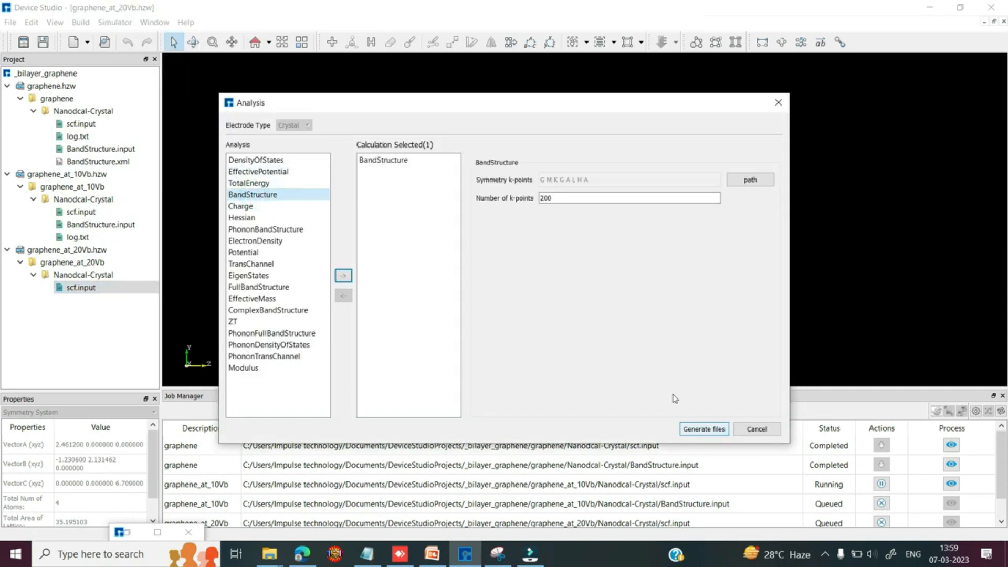
pyautogui.click(689, 428)
# Run graphene_at_20Vb's BandStructure.input.
pyautogui.click(87, 304)
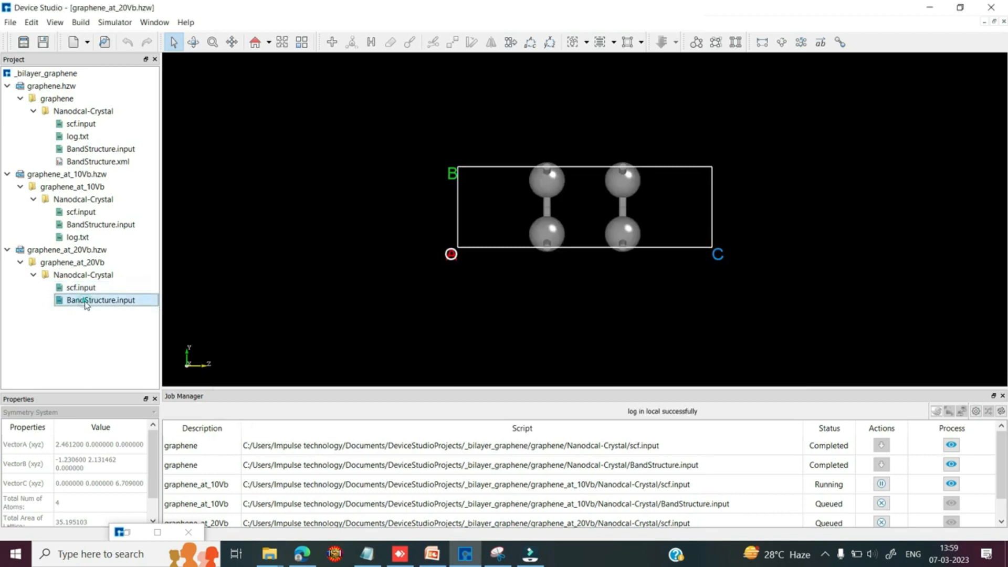
pyautogui.rightClick(87, 304)
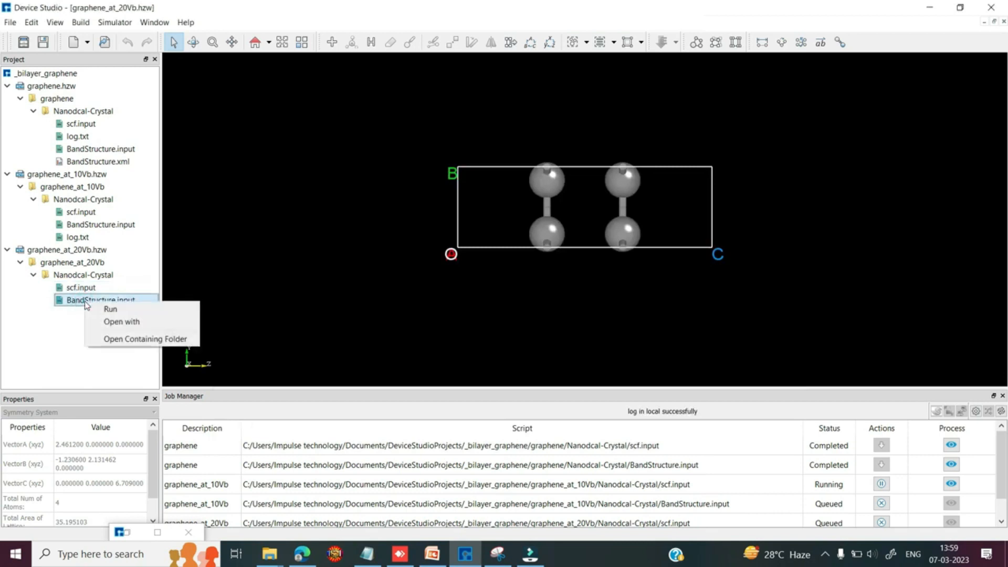
pyautogui.click(110, 308)
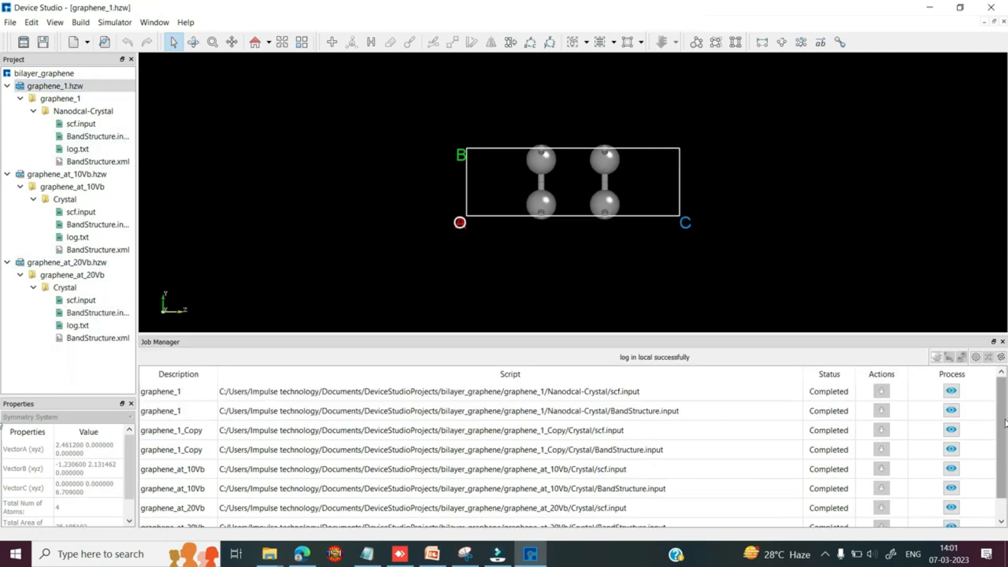
# Check the job statuses in the bilayer_graphene project and display the band structure plot of the ungated graphene_1.
pyautogui.scroll(-1, 1000, 436)
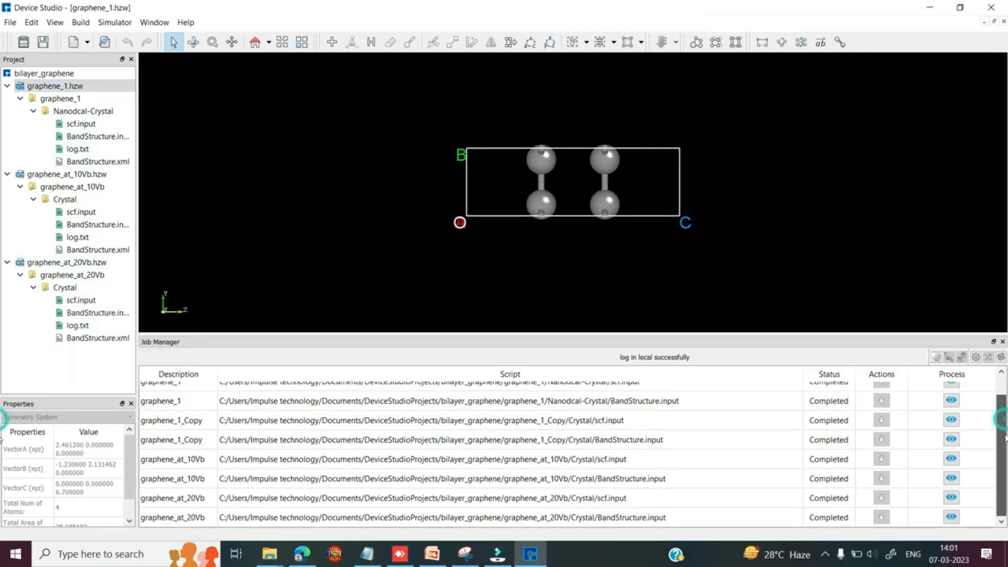
pyautogui.scroll(1, 1004, 435)
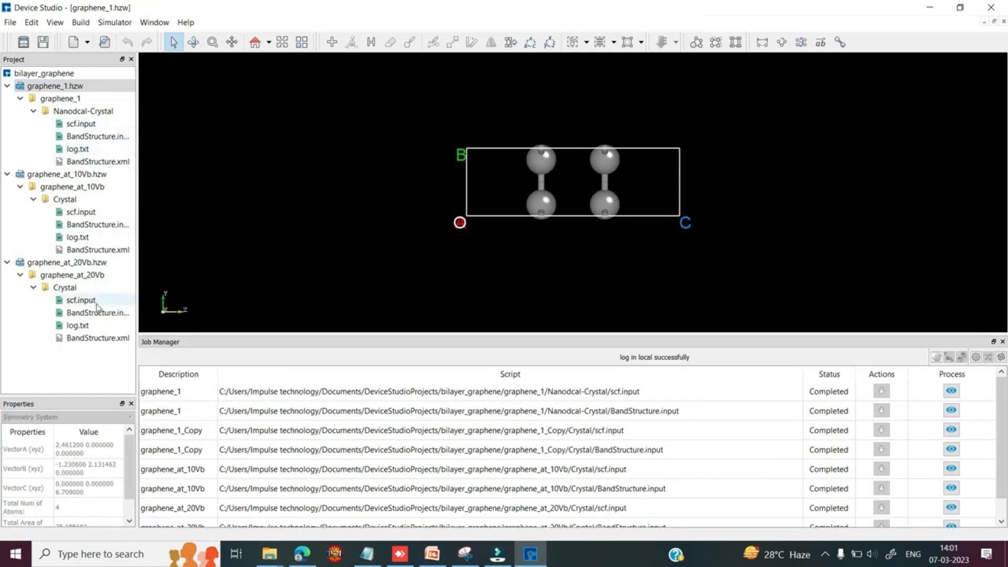
pyautogui.rightClick(90, 164)
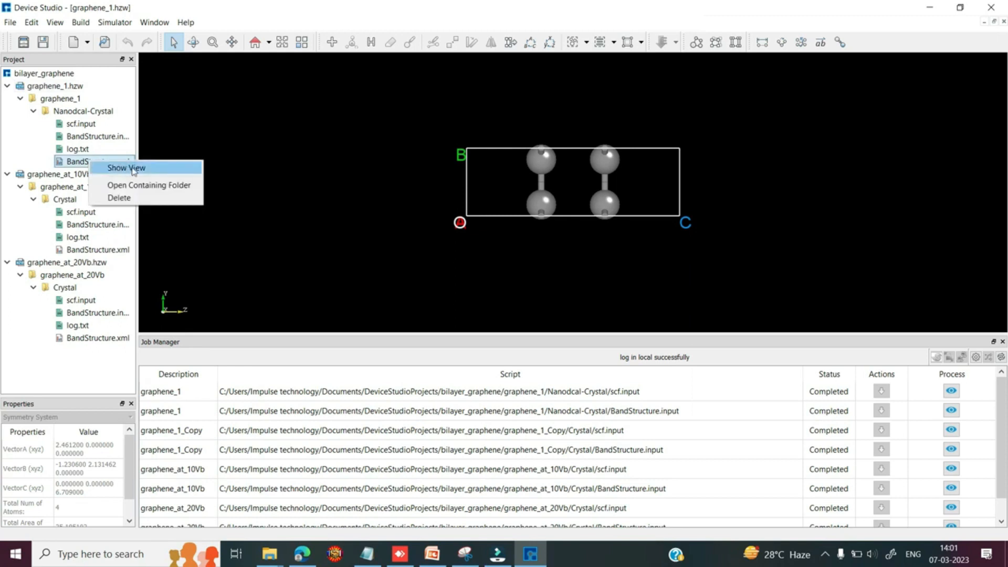
pyautogui.click(134, 169)
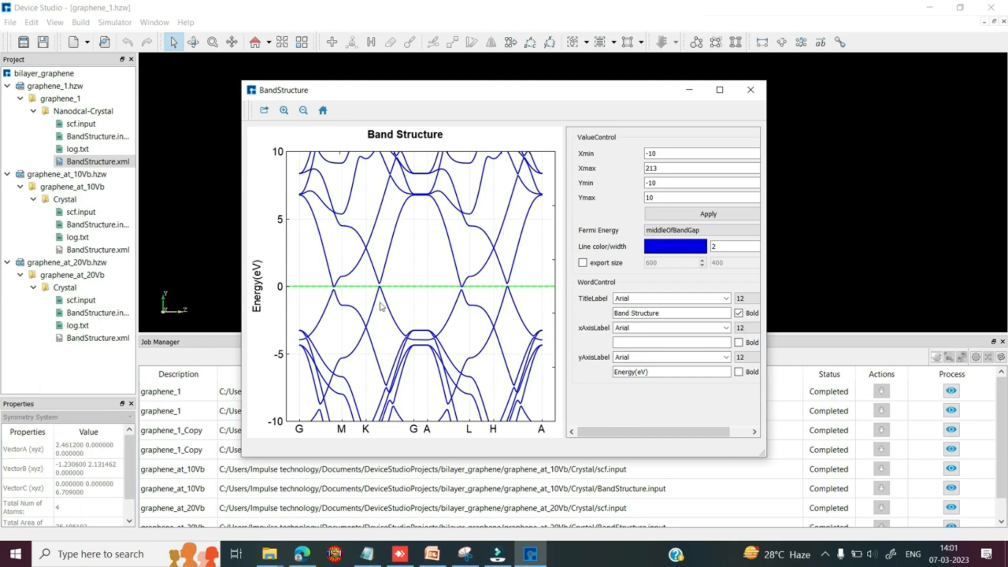
# Display the band structure plot from graphene_at_10Vb's BandStructure.xml.
pyautogui.click(111, 251)
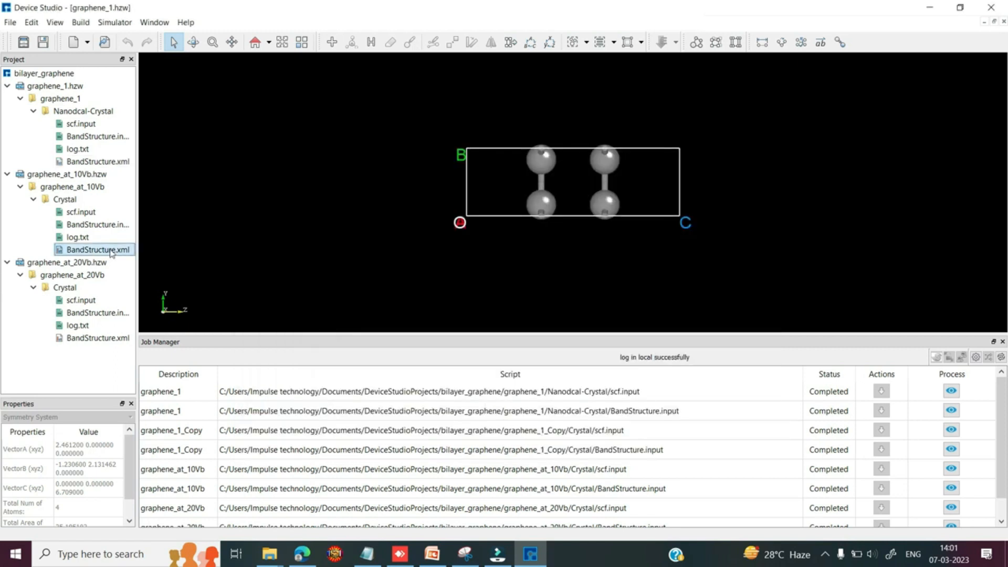
pyautogui.rightClick(111, 252)
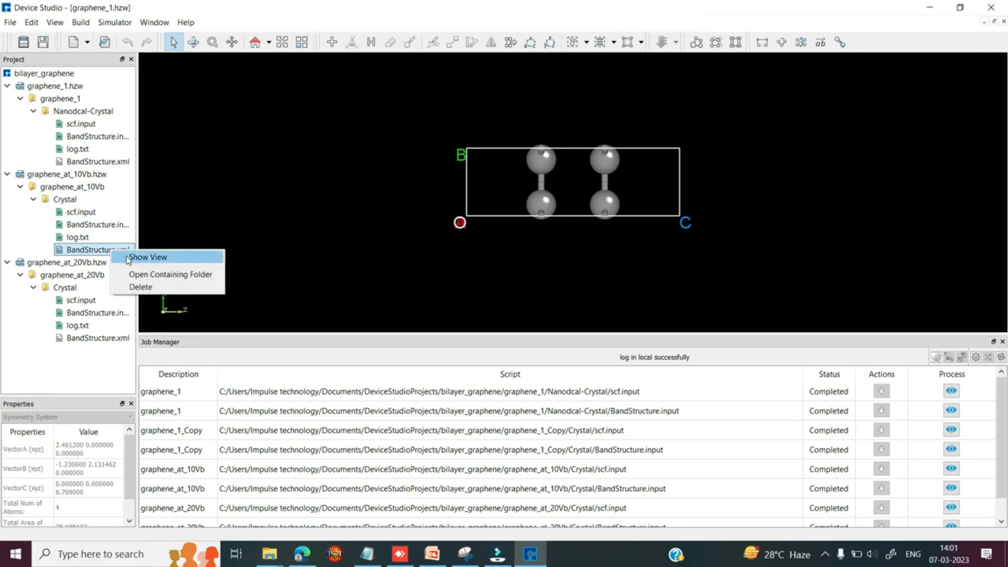
pyautogui.click(131, 258)
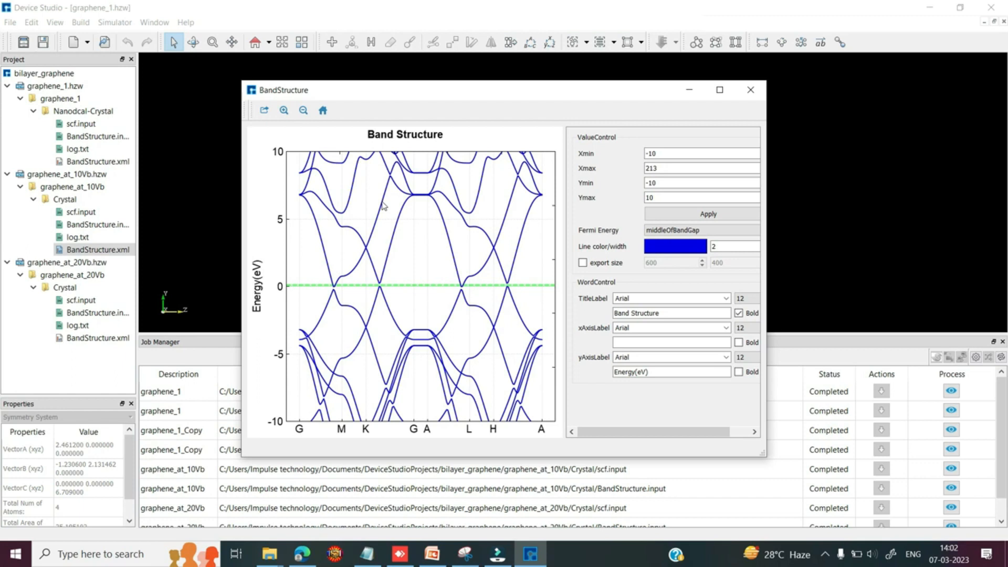
# Display the band structure plot from graphene_at_20Vb's BandStructure.xml.
pyautogui.click(94, 340)
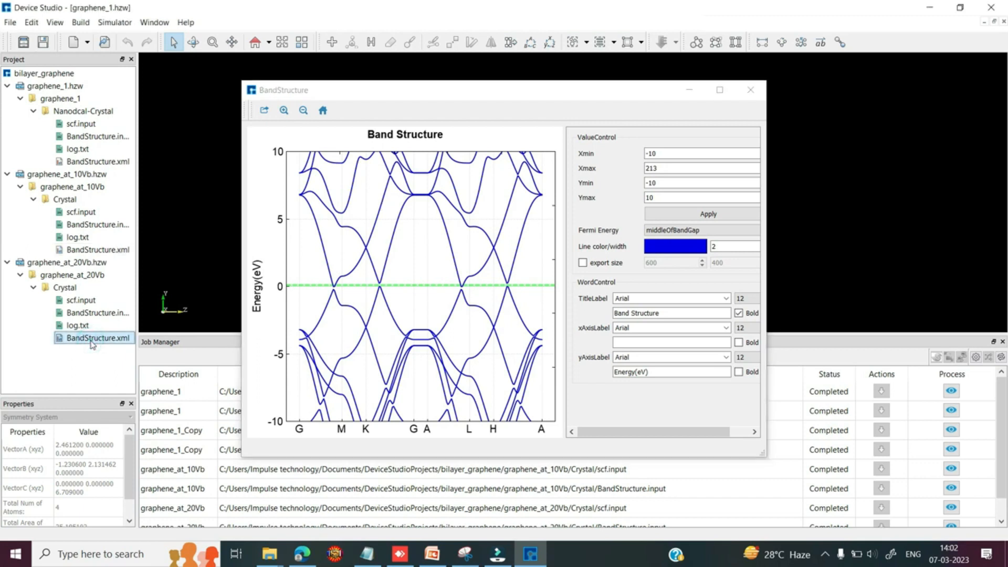
pyautogui.rightClick(92, 344)
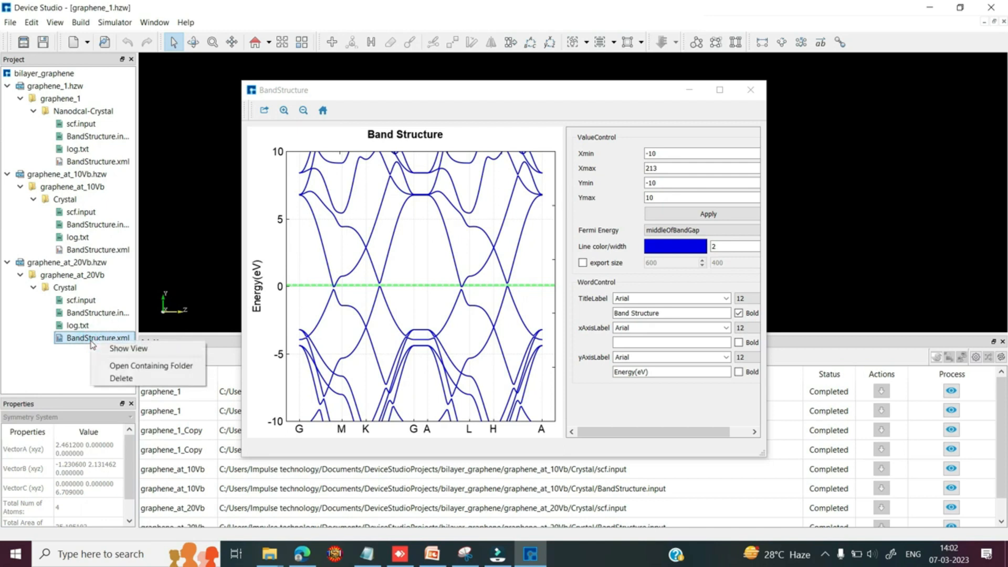
pyautogui.click(121, 351)
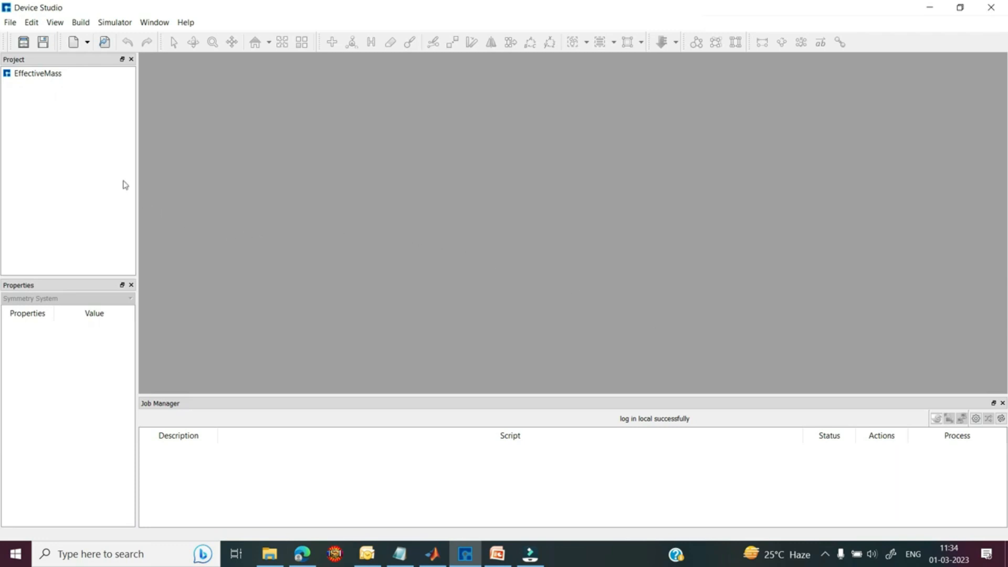
# Import the local Si structure from the 3Dmaterials Semiconductor folder into the EffectiveMass project.
pyautogui.click(10, 22)
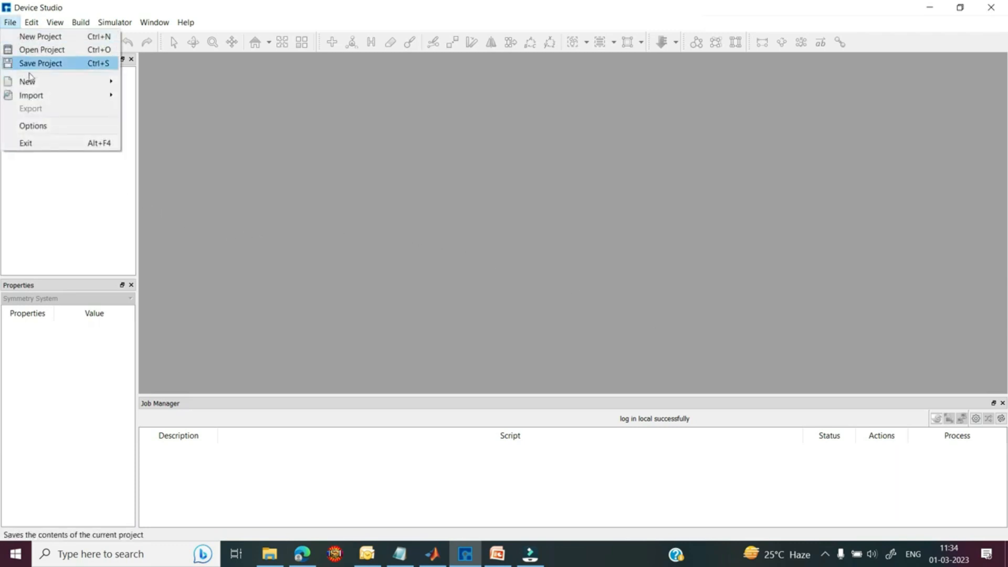
pyautogui.moveTo(36, 99)
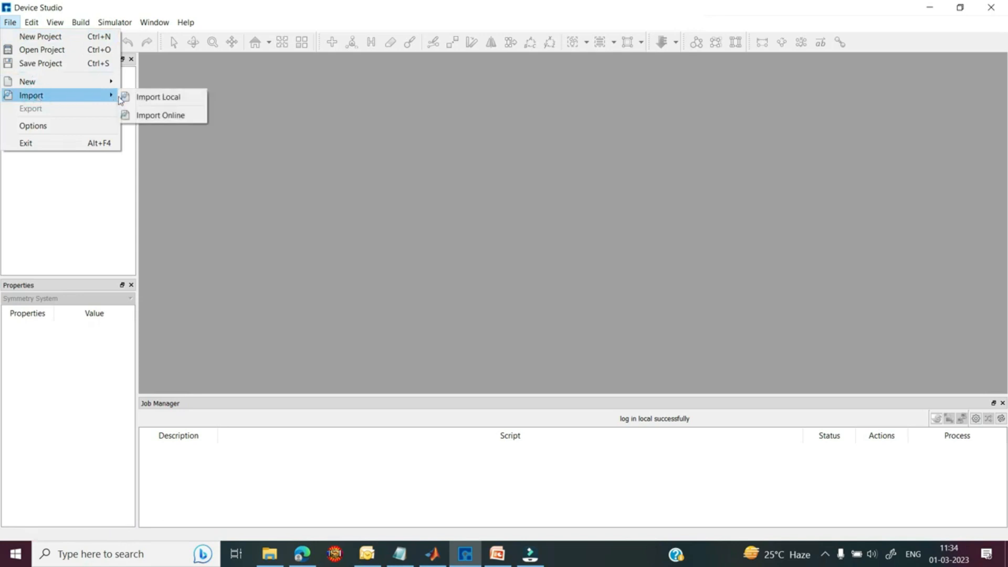
pyautogui.click(158, 96)
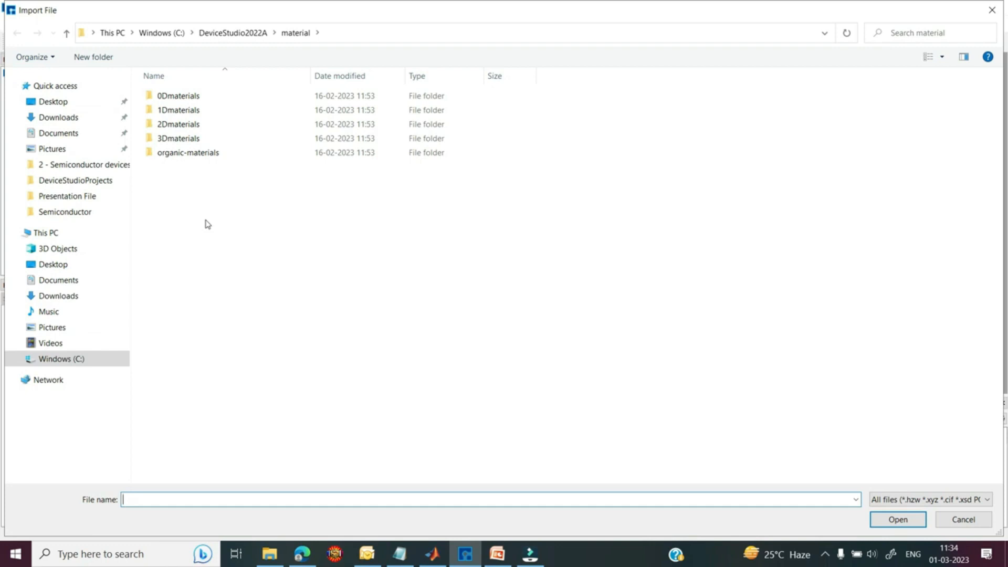
pyautogui.doubleClick(186, 140)
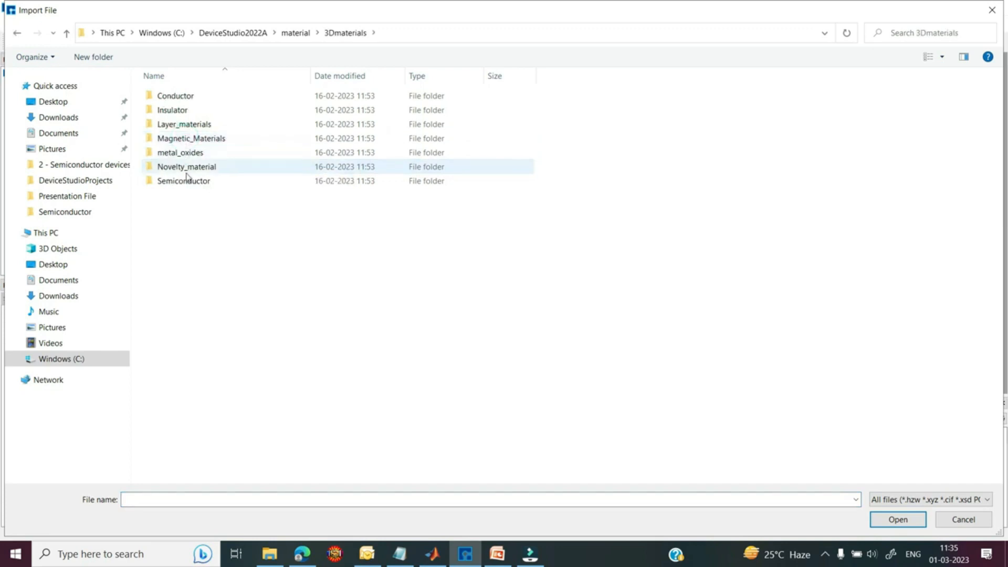
pyautogui.doubleClick(184, 181)
pyautogui.click(180, 392)
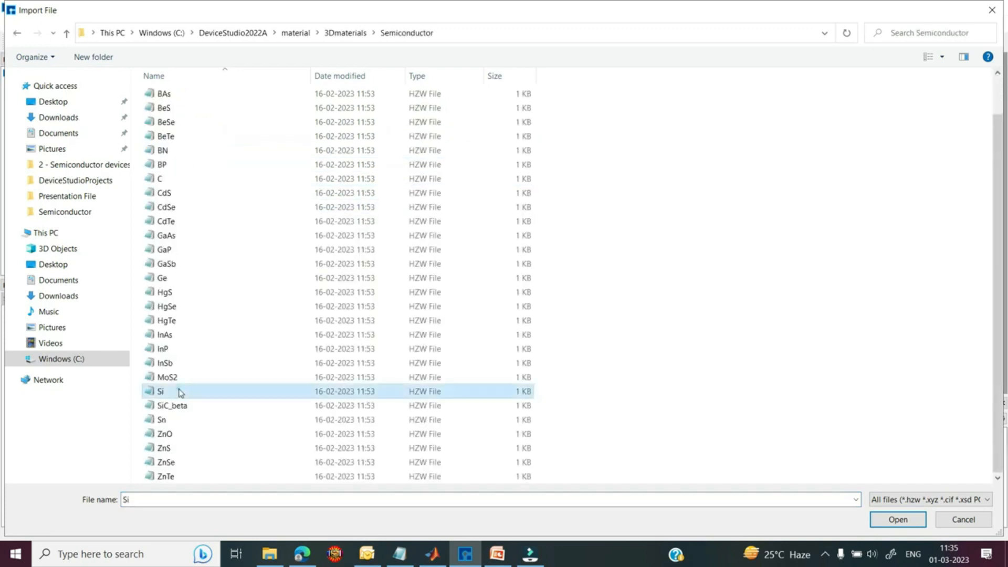
pyautogui.click(878, 522)
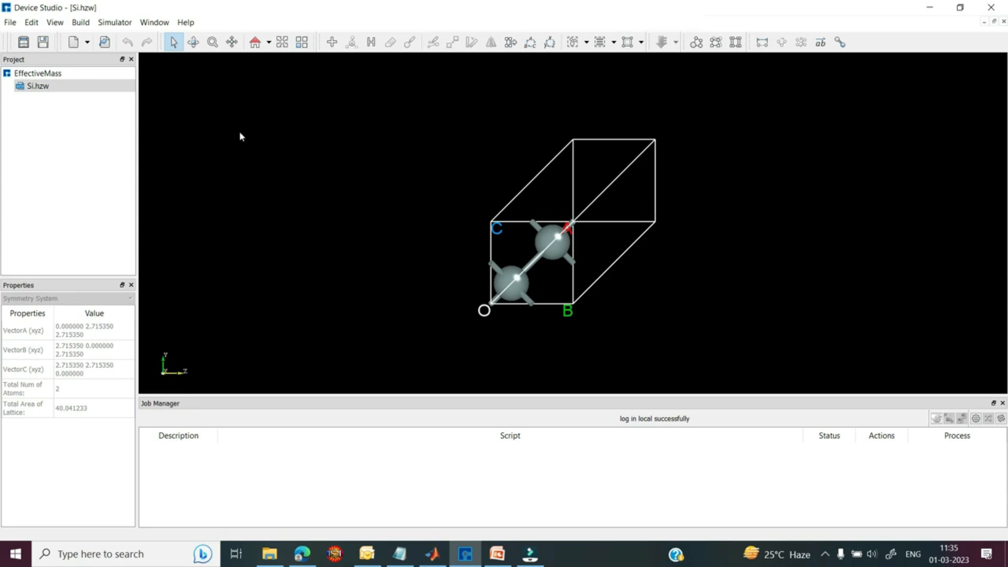
# Generate the Nanodcal SCF input for the Si crystal with LDA_PZ81 exchange correlation, 16×16×16 k-points, LDA-DZP basis and NoSpin.
pyautogui.click(115, 22)
pyautogui.click(126, 38)
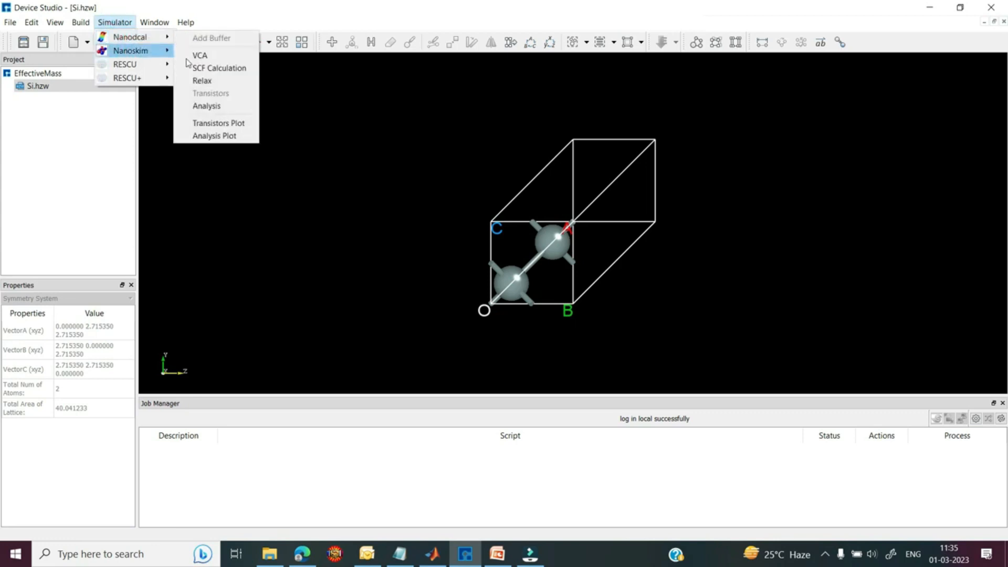
pyautogui.click(204, 70)
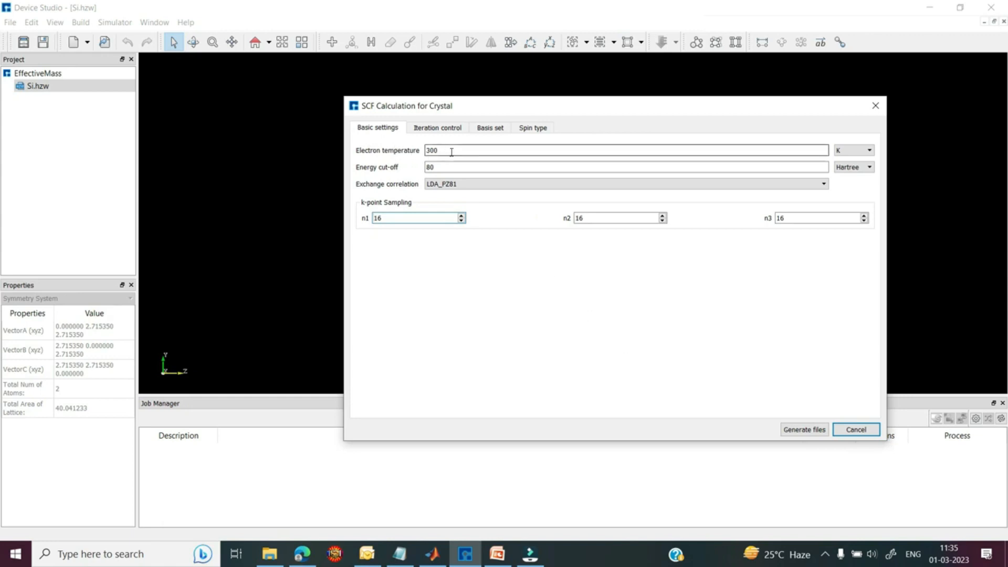
pyautogui.click(440, 185)
pyautogui.click(441, 187)
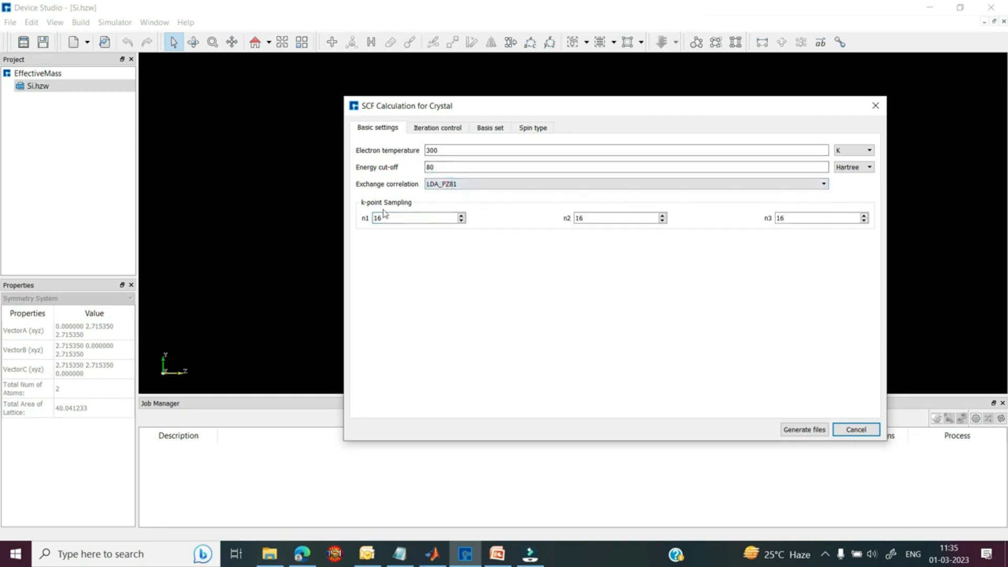
pyautogui.click(431, 128)
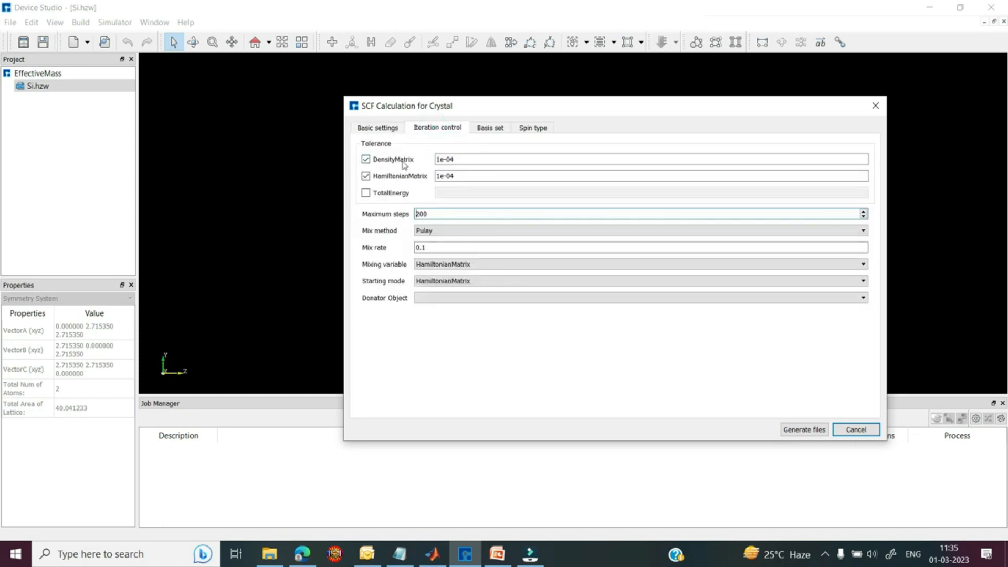
pyautogui.click(490, 128)
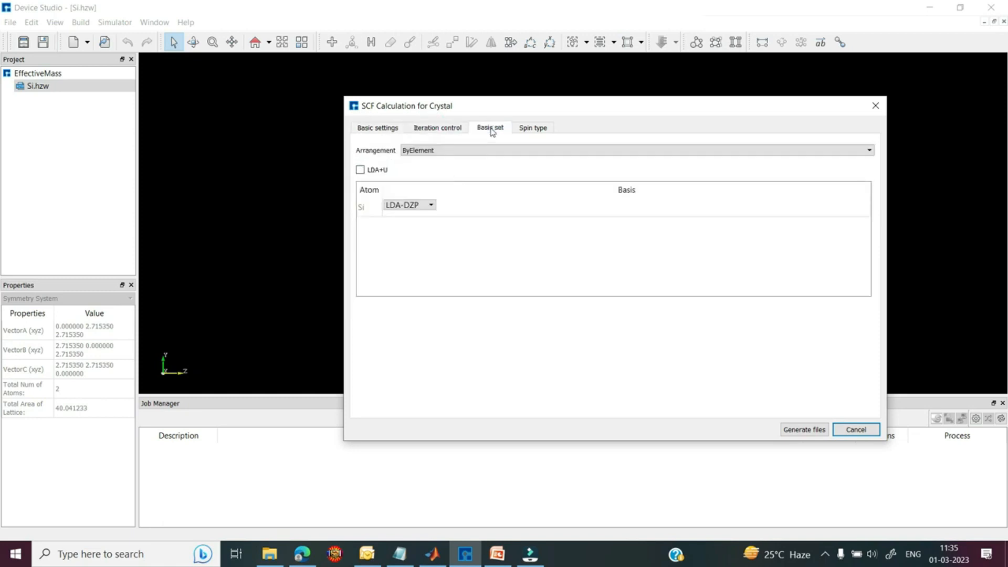
pyautogui.click(524, 129)
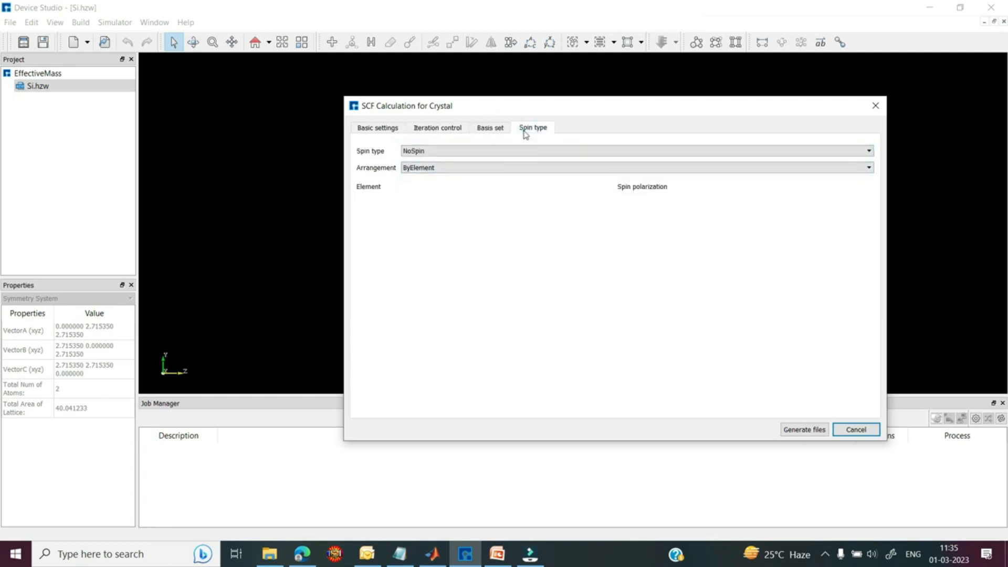
pyautogui.click(486, 151)
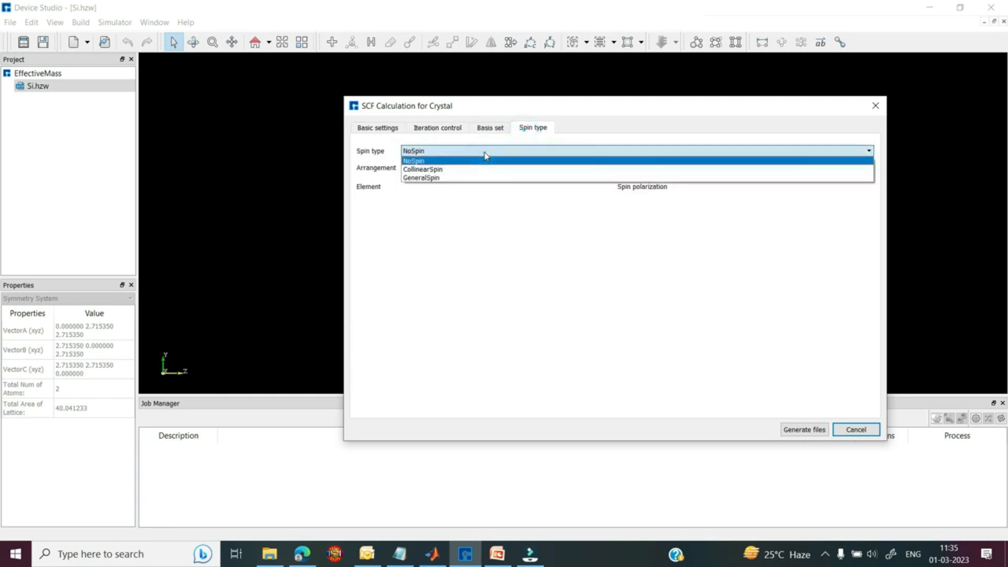
pyautogui.click(484, 152)
pyautogui.click(495, 227)
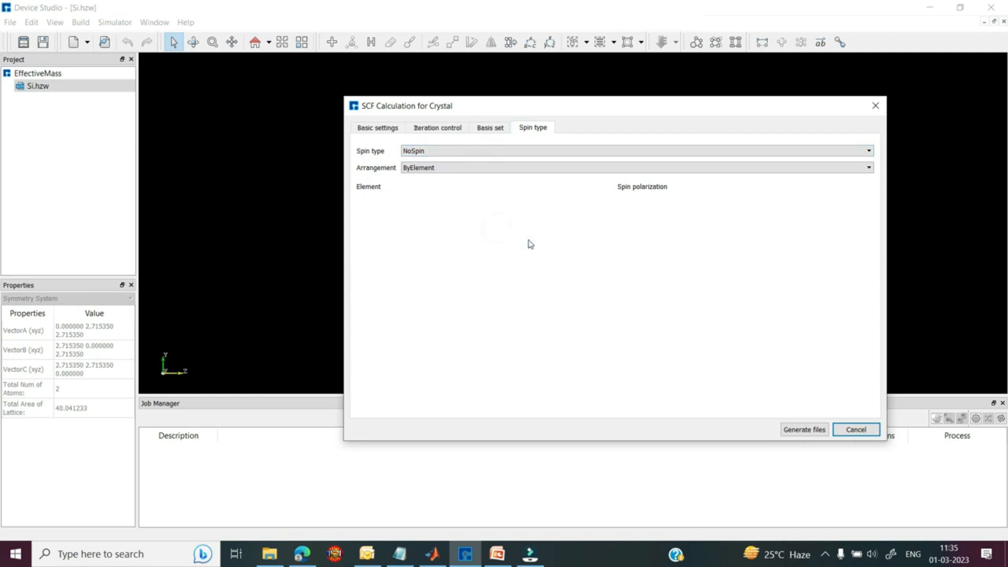
pyautogui.click(793, 431)
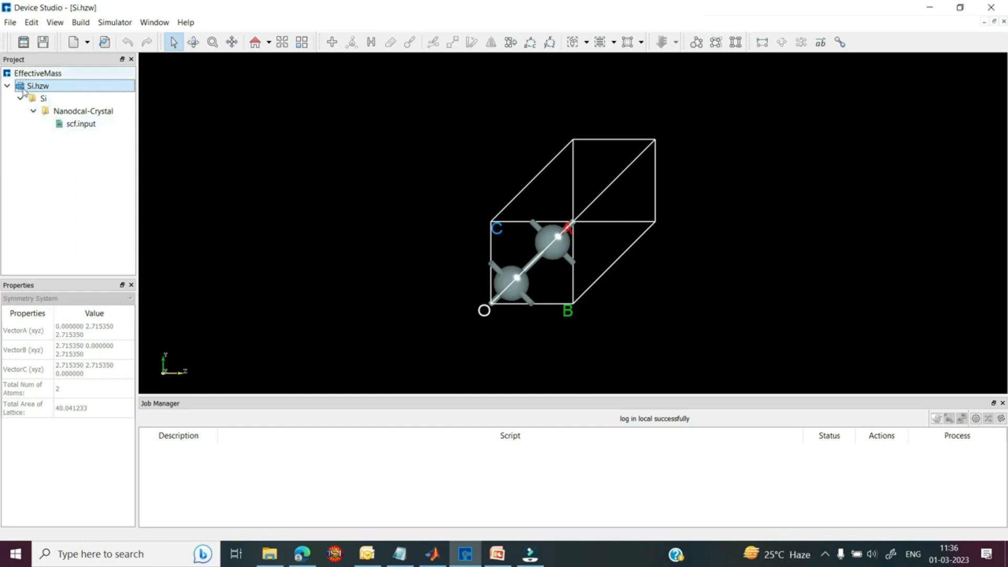
# Open Si's scf.input as text and review its basic settings, iteration control and basis set sections.
pyautogui.click(82, 124)
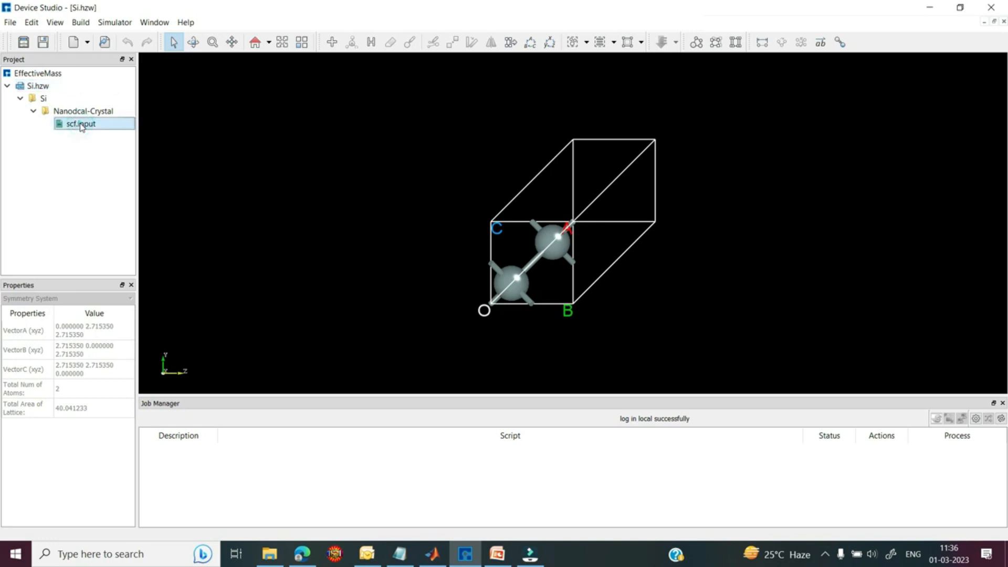
pyautogui.rightClick(81, 127)
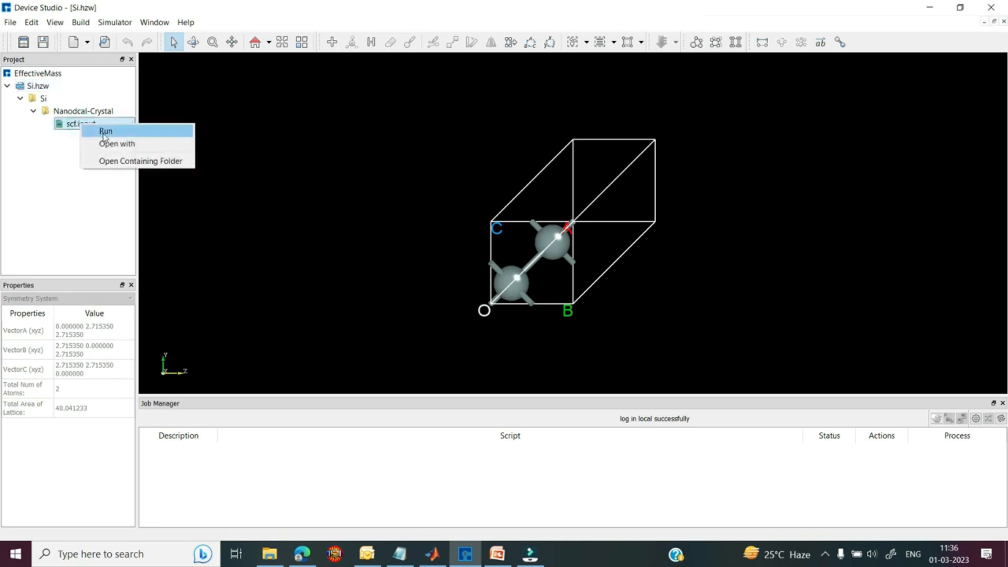
pyautogui.click(107, 143)
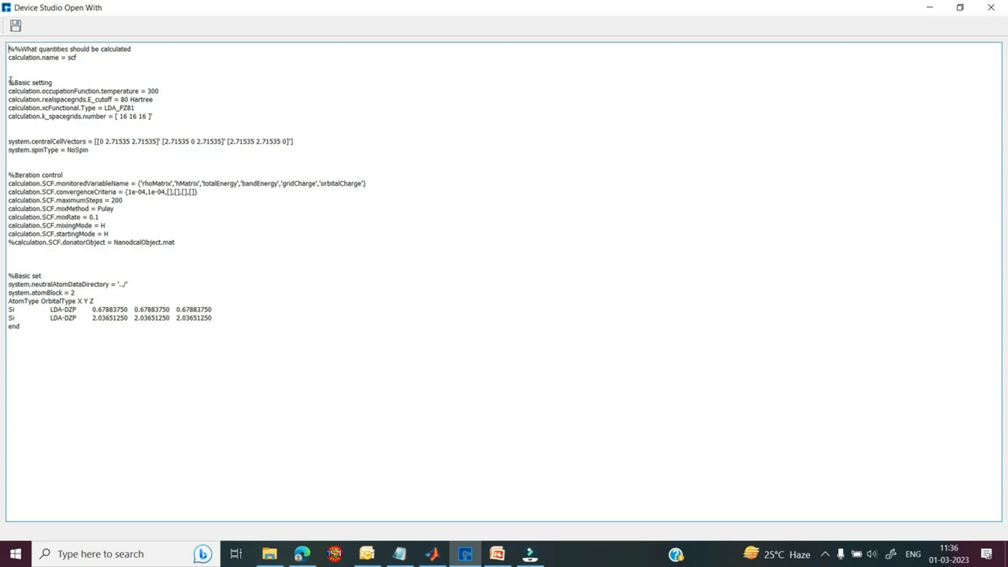
pyautogui.moveTo(10, 81); pyautogui.dragTo(155, 117)
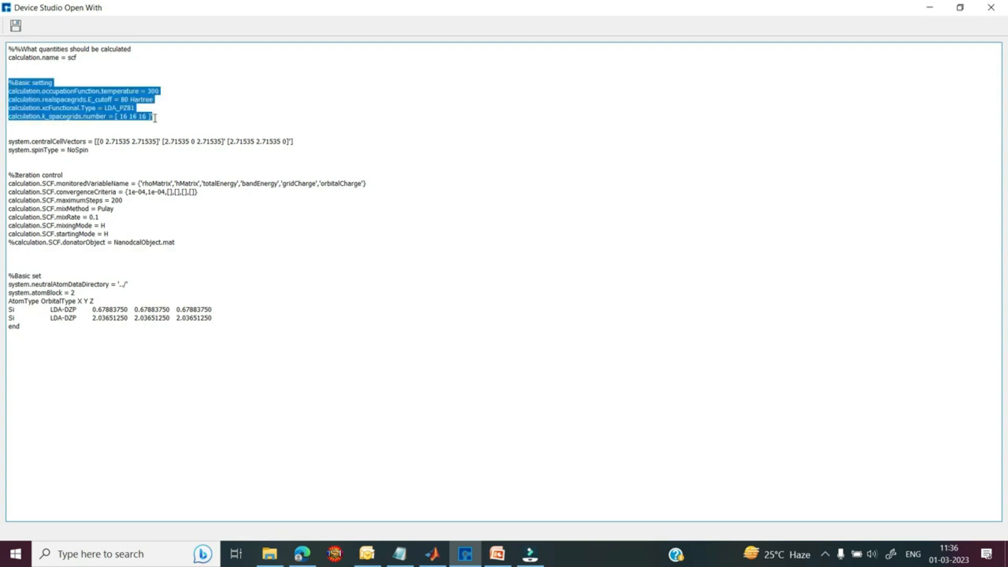
pyautogui.click(157, 114)
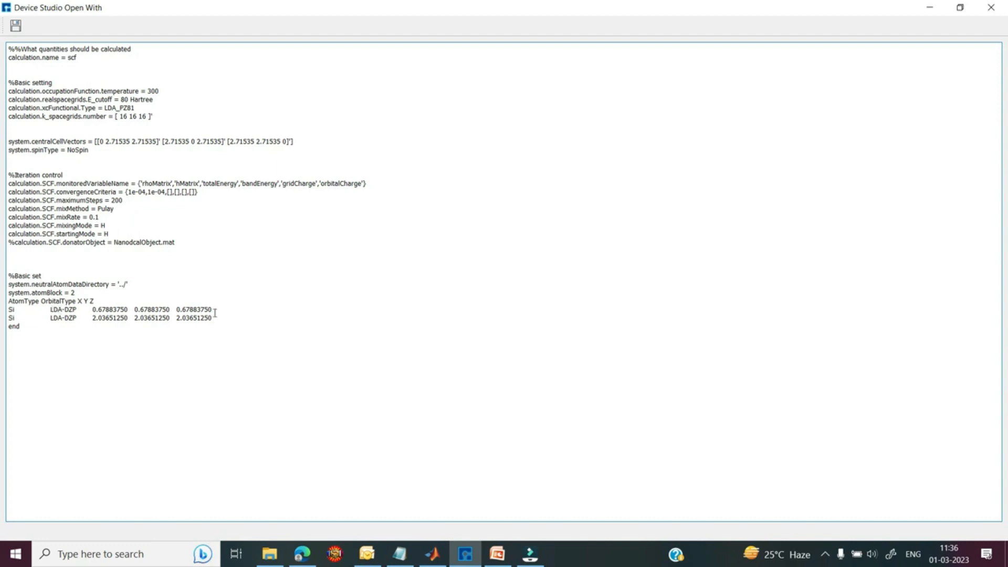
pyautogui.click(930, 8)
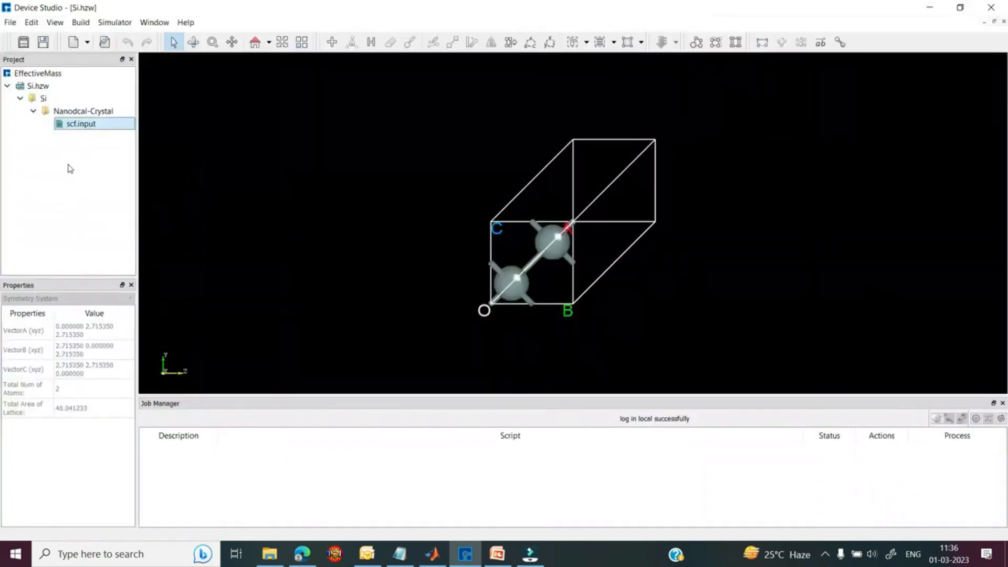
# Run Si's scf.input calculation on the MyComputer gateway.
pyautogui.rightClick(78, 123)
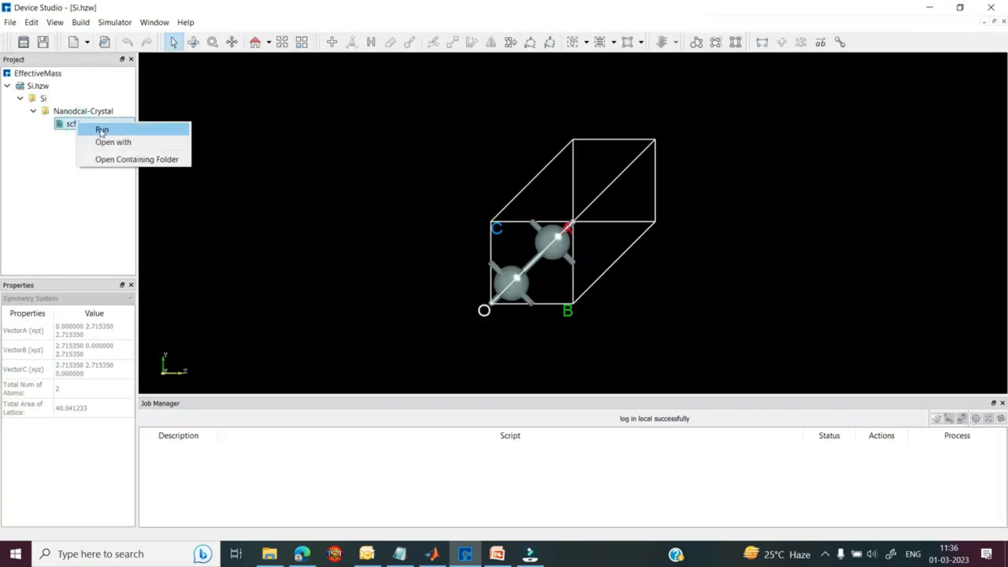
pyautogui.click(102, 130)
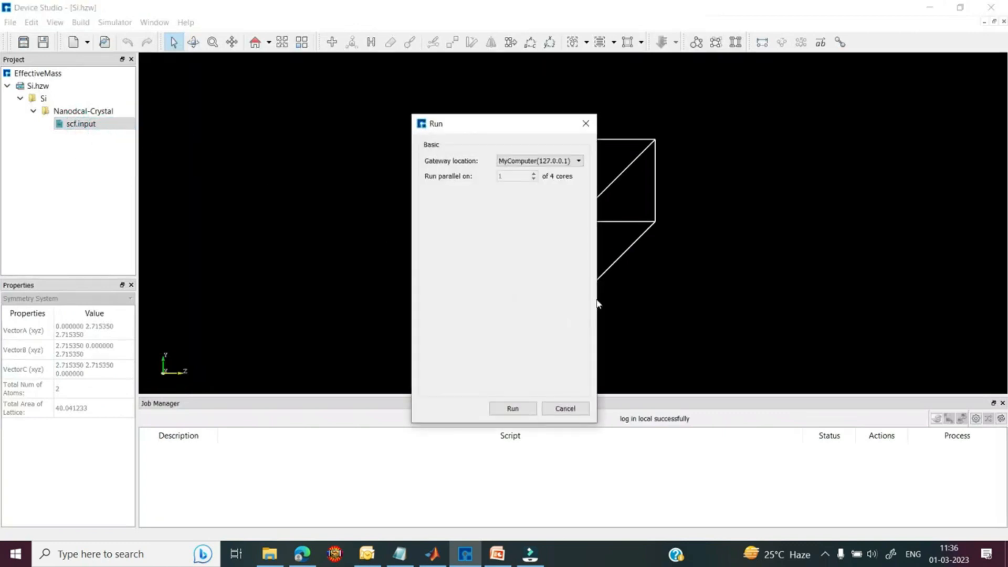
pyautogui.moveTo(597, 298); pyautogui.dragTo(778, 298)
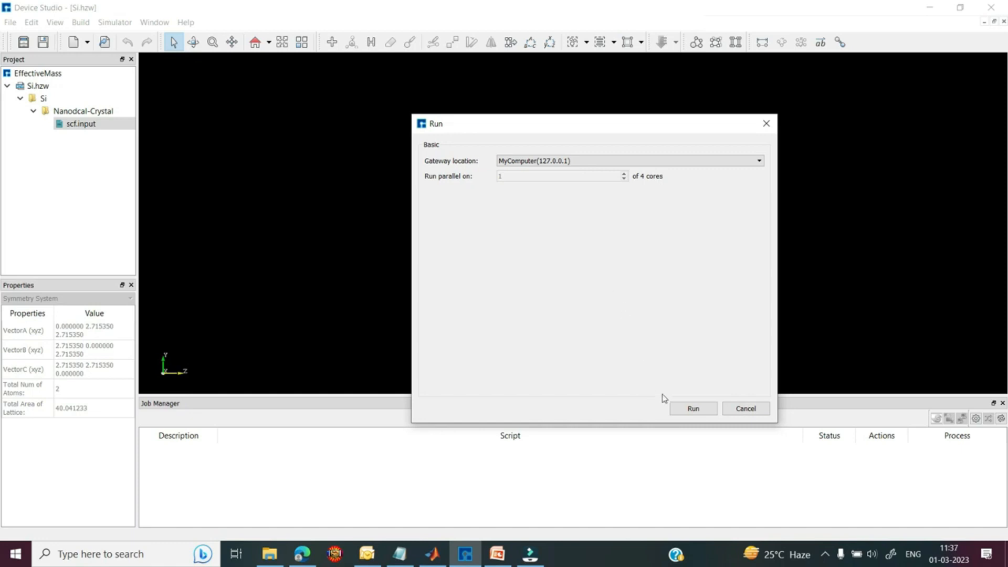
pyautogui.click(687, 411)
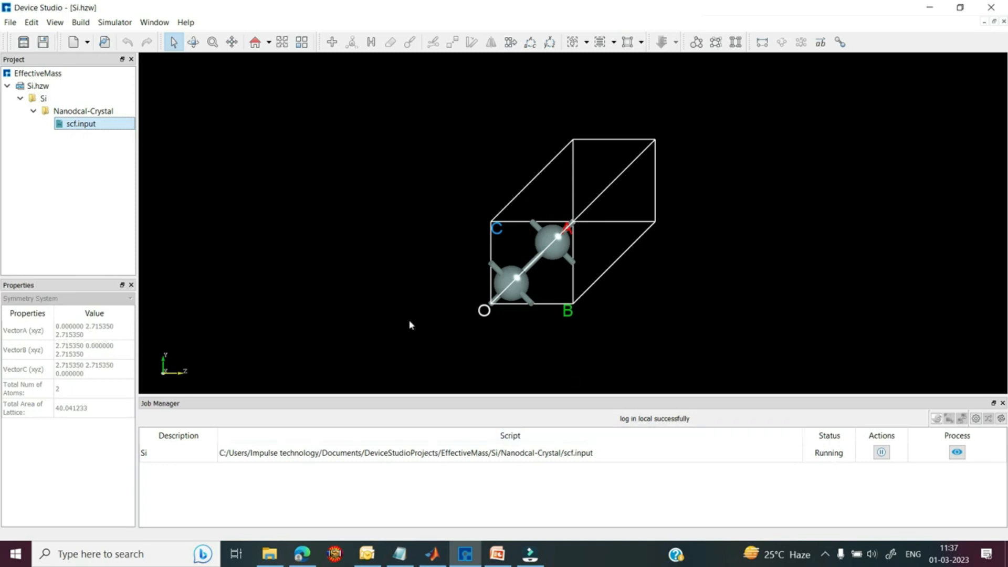
# Start a Nanodcal analysis for the Si crystal and add EffectiveMass to the selected calculations.
pyautogui.click(115, 22)
pyautogui.moveTo(126, 38)
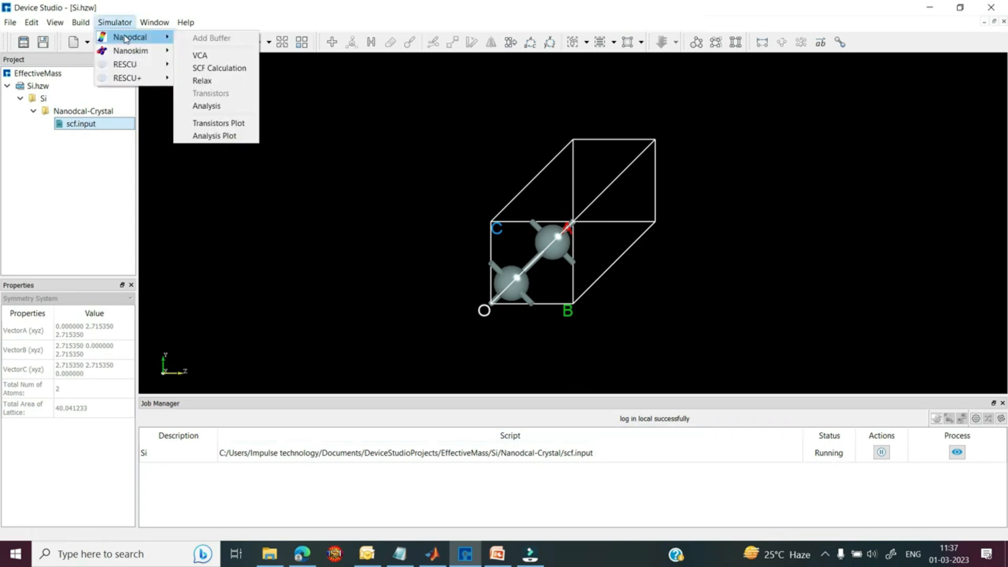
pyautogui.click(205, 106)
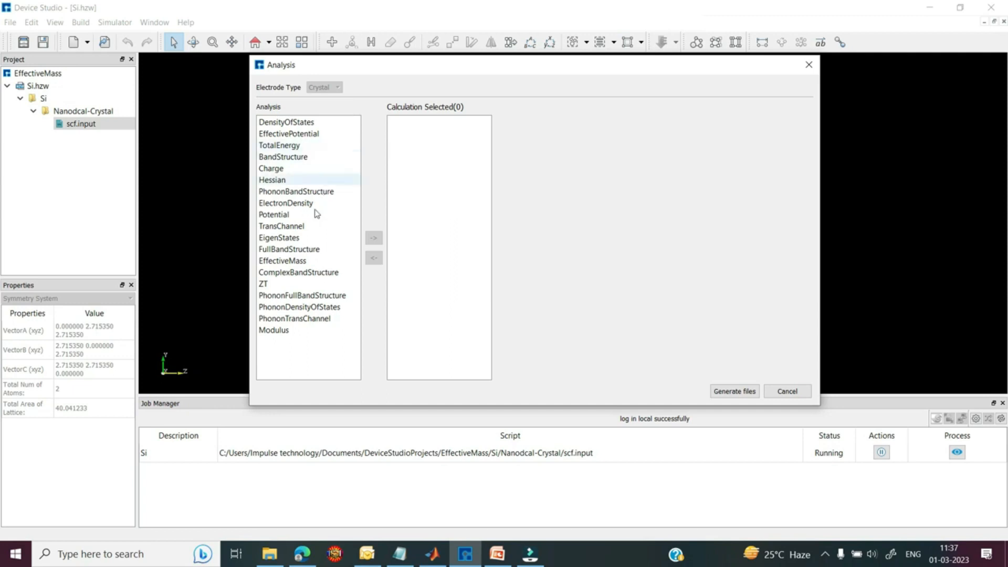
pyautogui.click(293, 261)
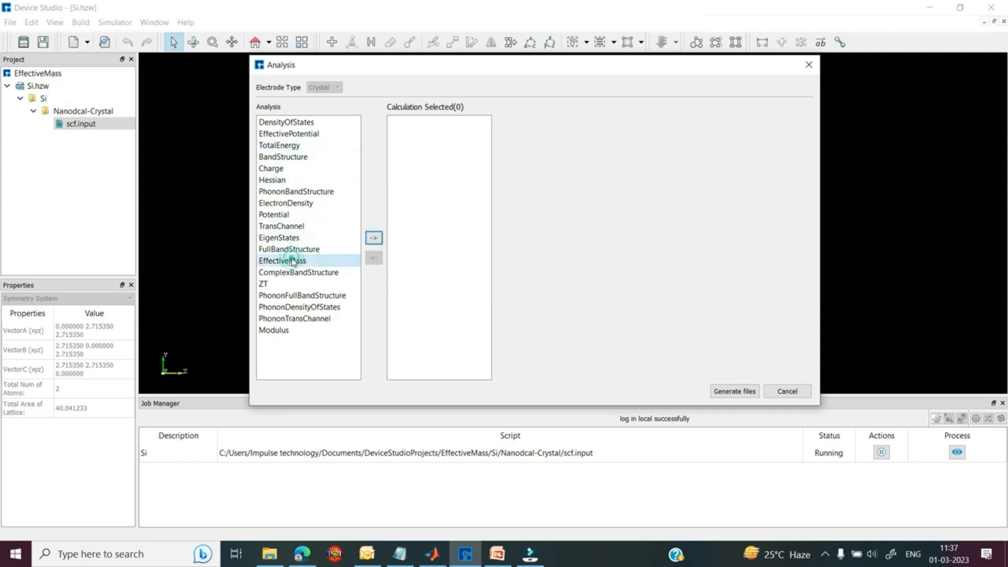
pyautogui.click(374, 238)
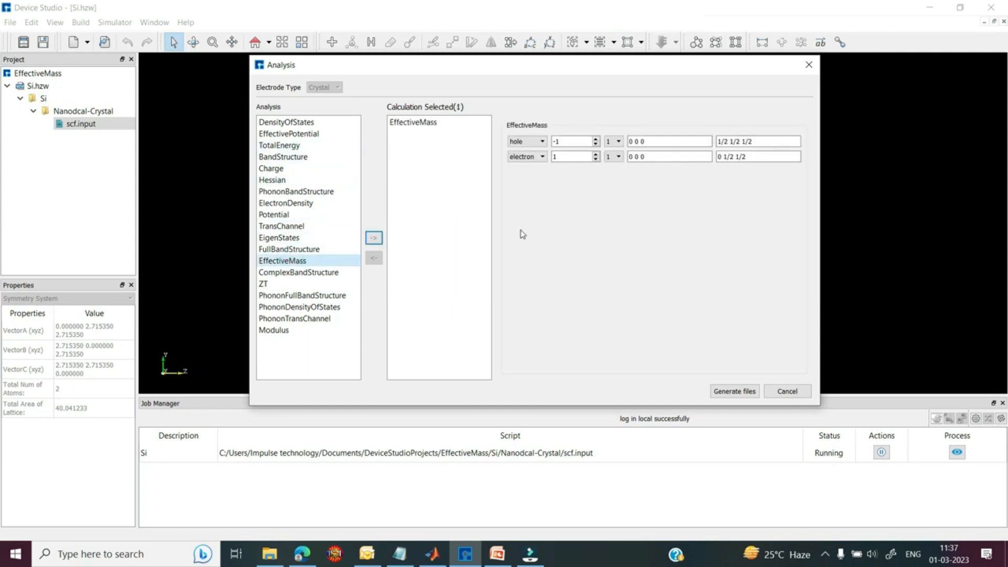
# Set the electron row's first number to 2, choose 1 in the hole row's adjacent option, and generate the EffectiveMass input file.
pyautogui.doubleClick(539, 143)
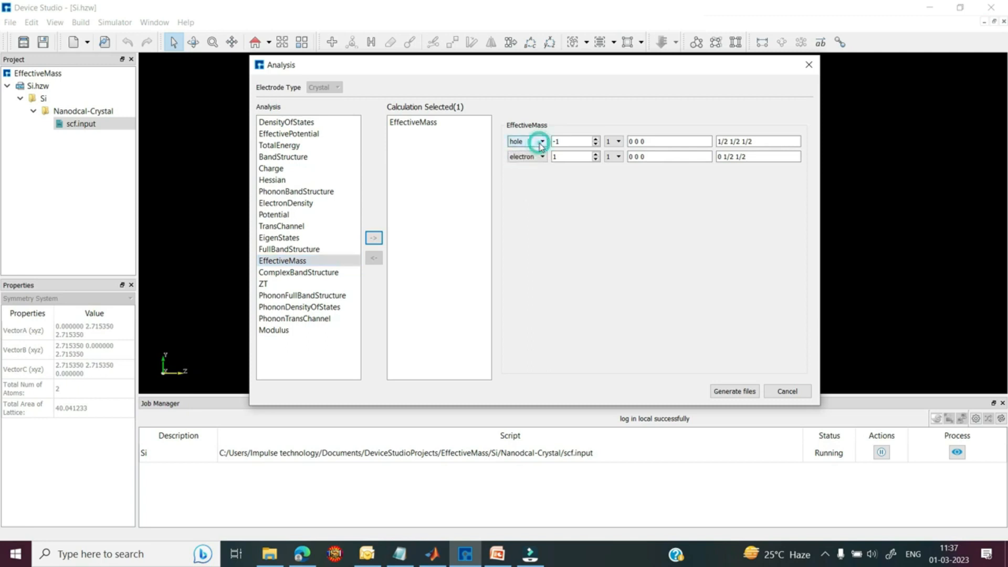
pyautogui.click(595, 154)
pyautogui.click(616, 143)
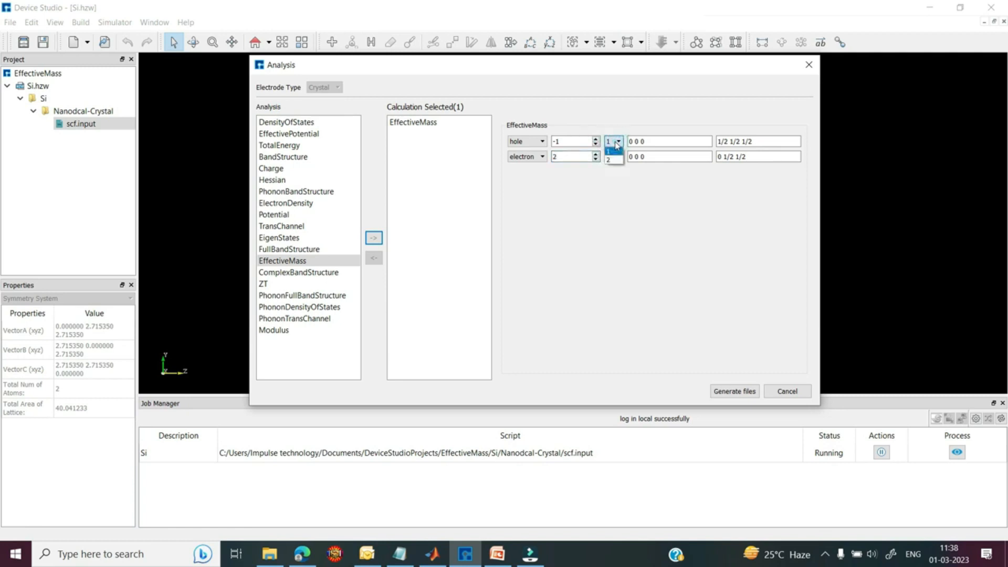
pyautogui.click(615, 152)
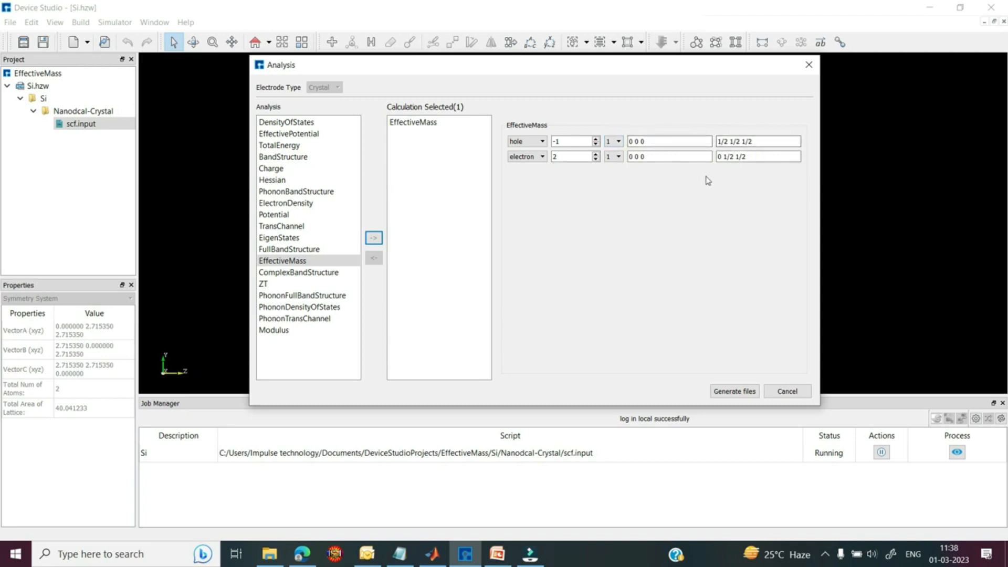
pyautogui.click(718, 390)
# Submit Si's EffectiveMass.input as a job.
pyautogui.click(96, 141)
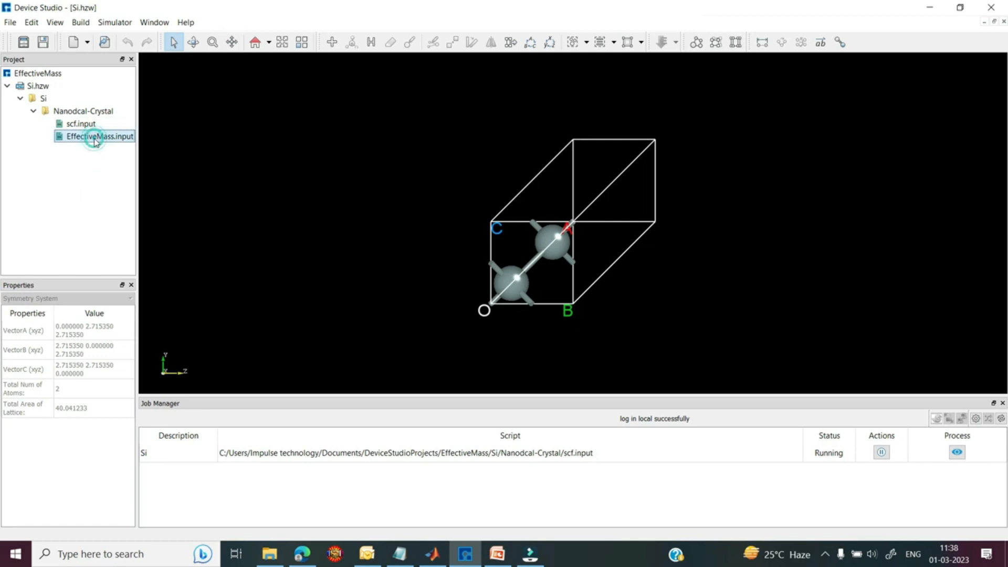
pyautogui.rightClick(95, 139)
pyautogui.click(119, 146)
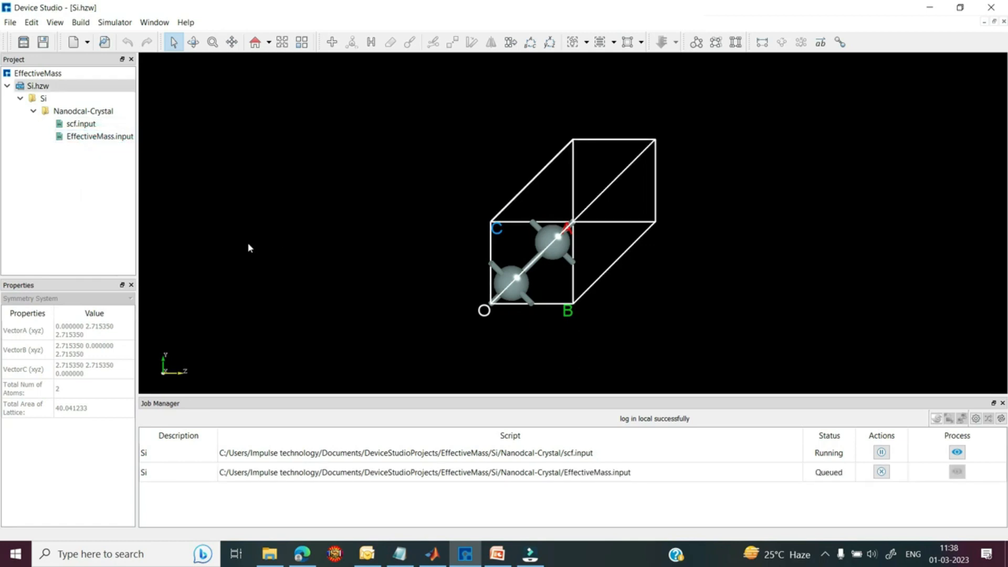
# Generate a Nanodcal ComplexBandStructure analysis input for Si with a 1×1×1 k-grid, 401 energy points and energy range -10,10.
pyautogui.click(114, 22)
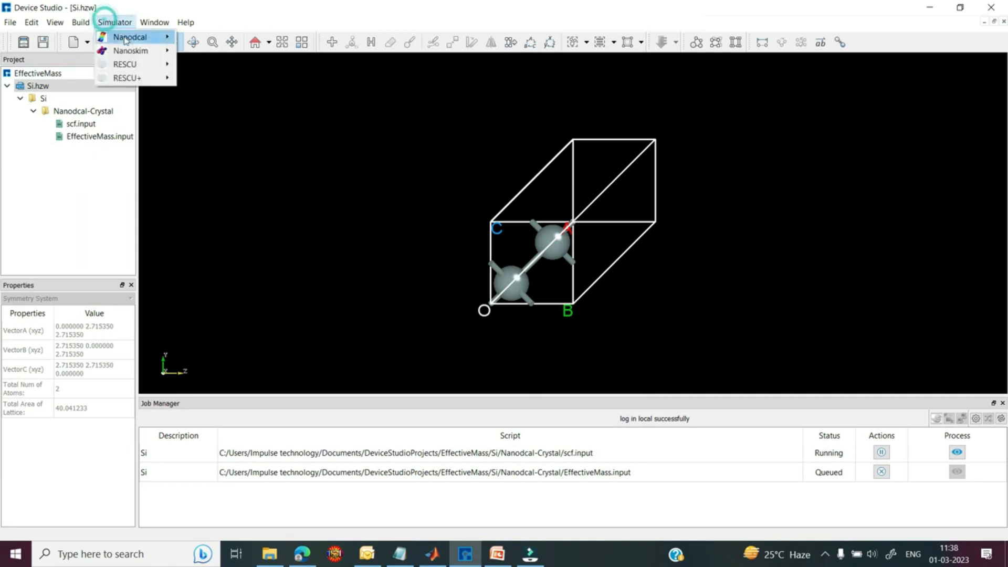
pyautogui.moveTo(126, 40)
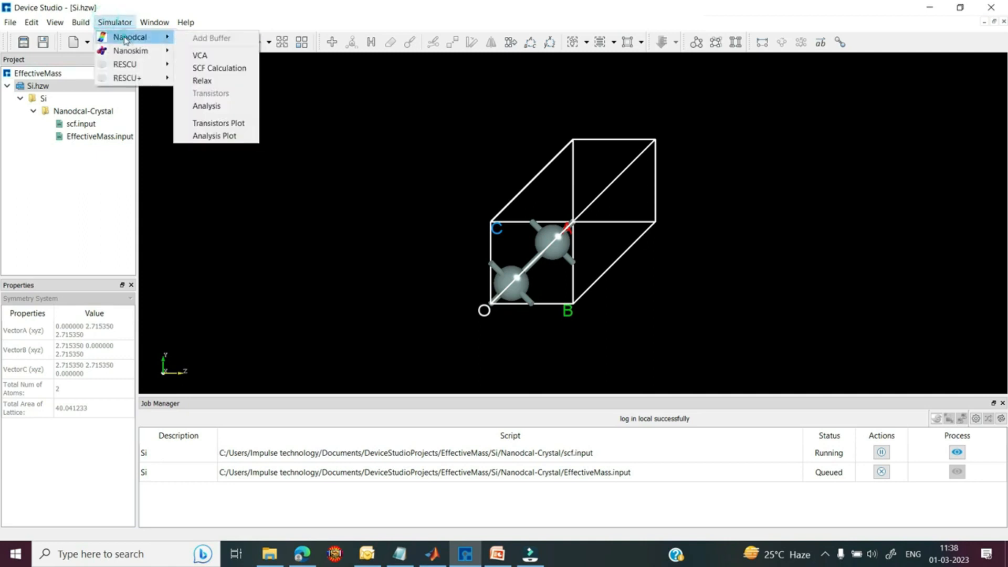
pyautogui.click(193, 106)
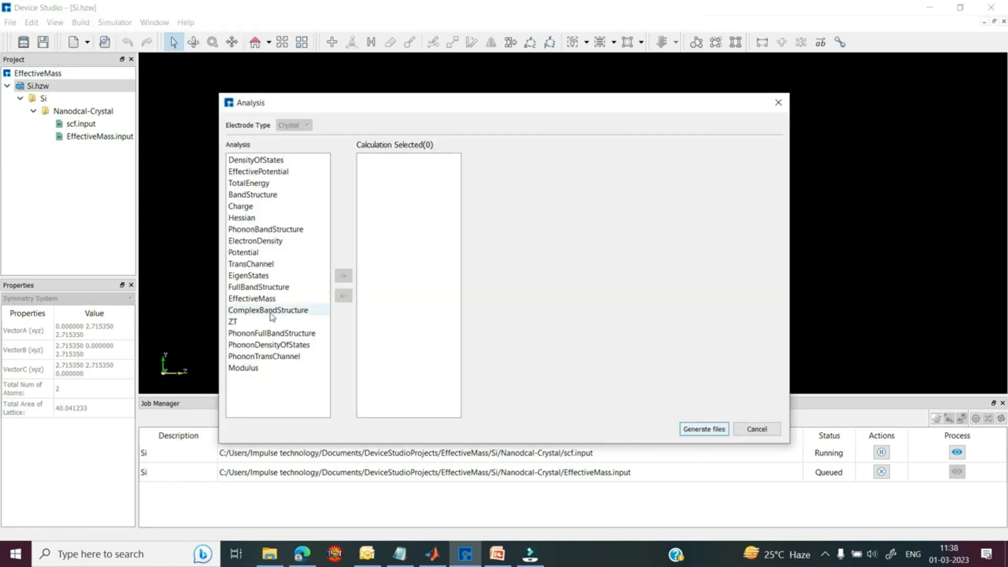
pyautogui.doubleClick(270, 311)
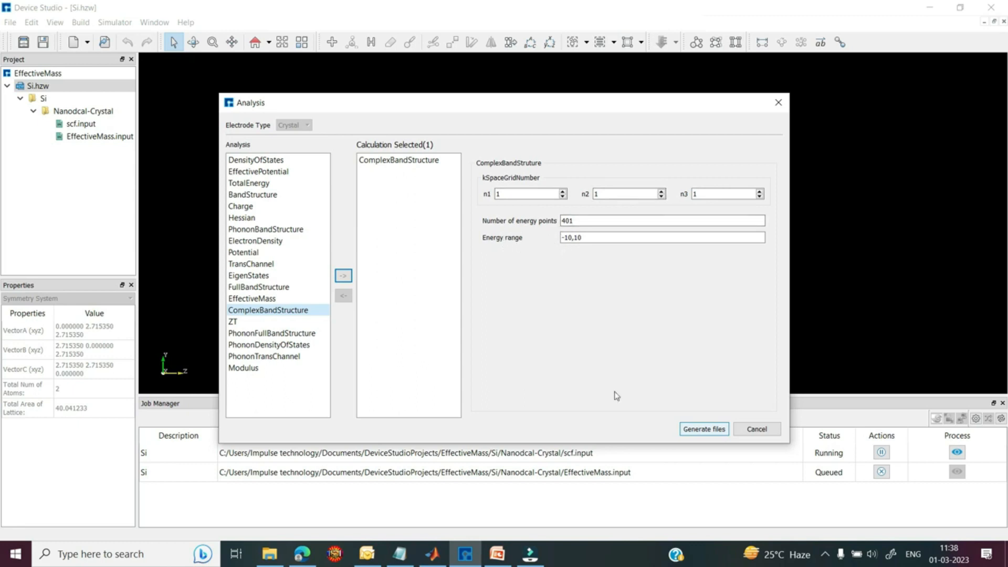
pyautogui.click(693, 429)
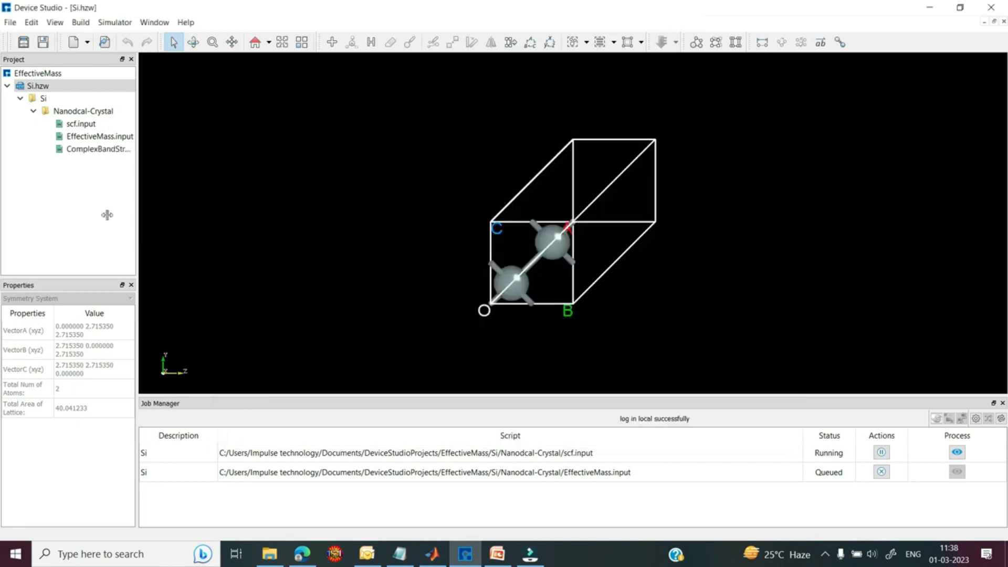
# Submit Si's ComplexBandStructure.input as a job.
pyautogui.click(99, 148)
pyautogui.rightClick(99, 150)
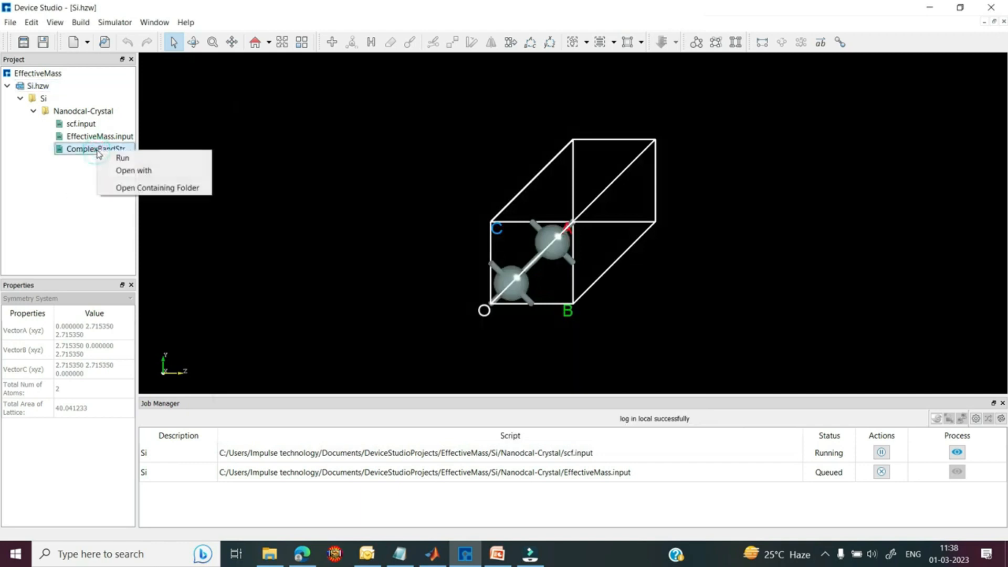
pyautogui.click(113, 158)
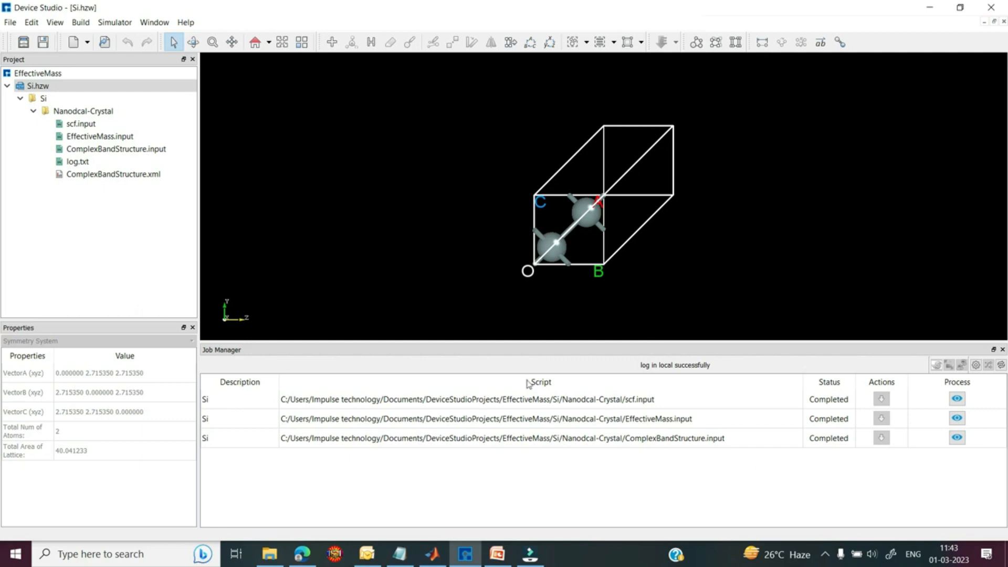
# View the complex band structure plot of Si from ComplexBandStructure.xml and close it.
pyautogui.click(104, 180)
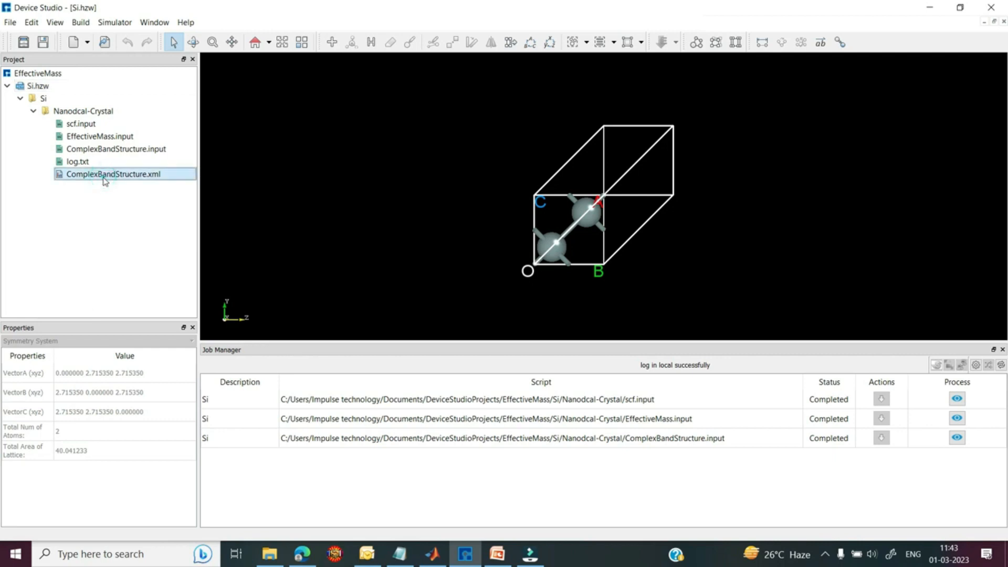
pyautogui.rightClick(105, 181)
pyautogui.click(136, 188)
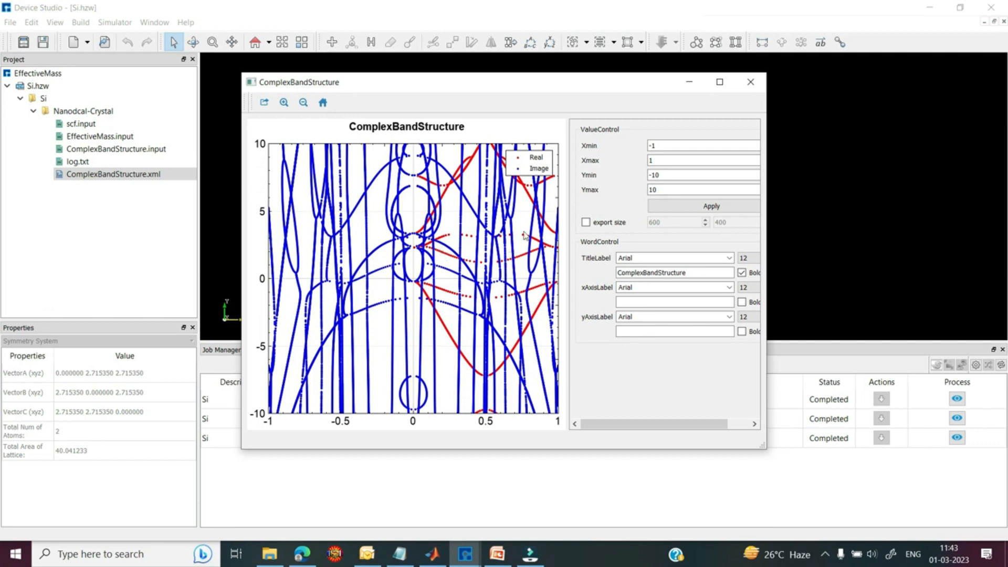
pyautogui.click(104, 242)
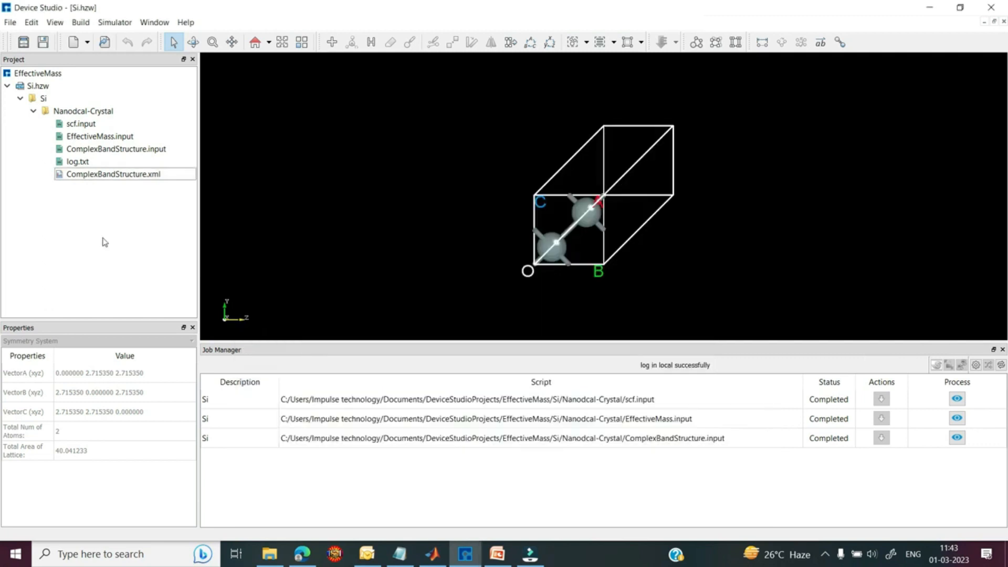
# Open the folder containing Si's log.txt and locate the EffectiveMass result file.
pyautogui.rightClick(82, 162)
pyautogui.click(113, 185)
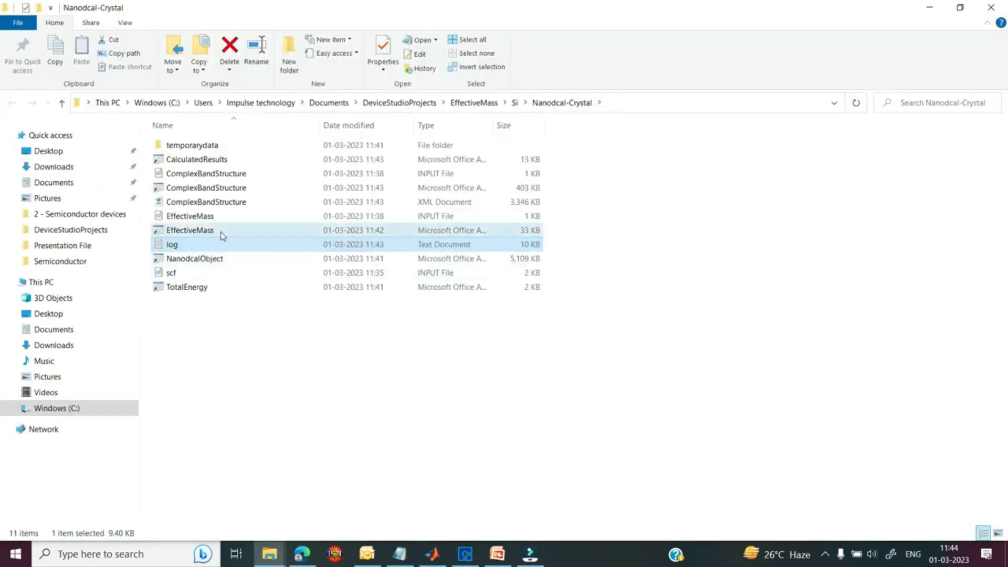
pyautogui.click(221, 231)
pyautogui.click(245, 358)
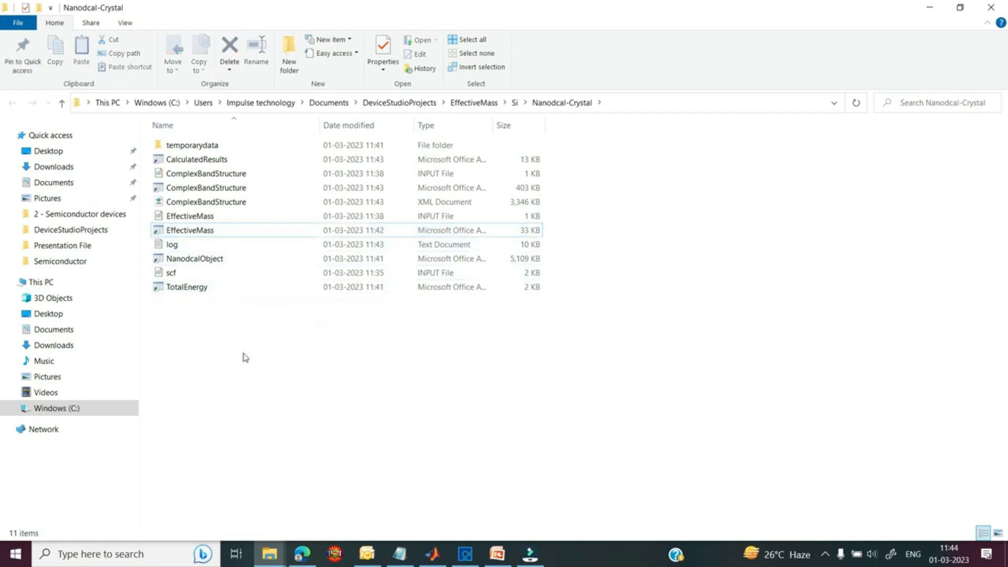
# Switch to MATLAB and set the current folder to EffectiveMass inside DeviceStudioProjects.
pyautogui.click(431, 556)
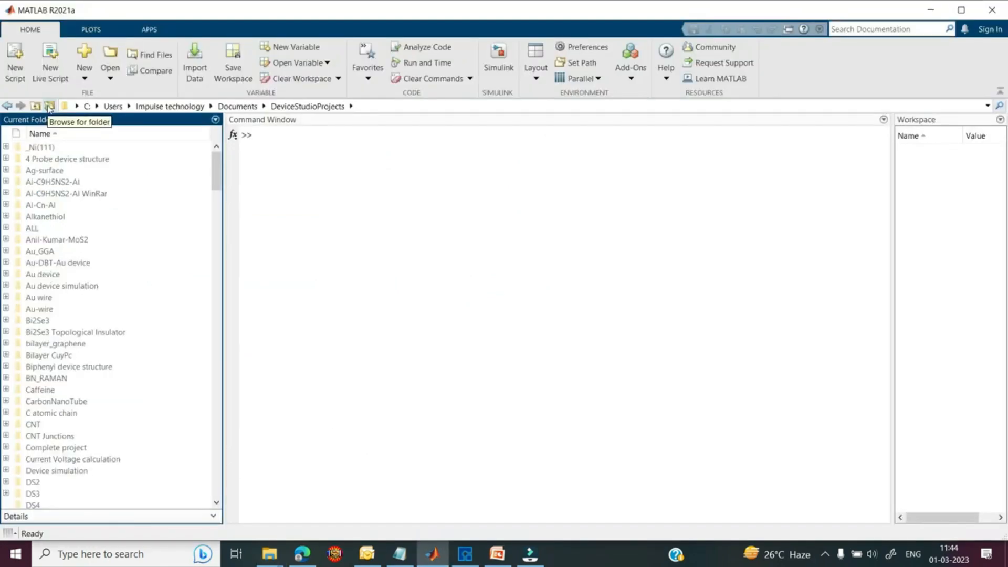
pyautogui.click(50, 107)
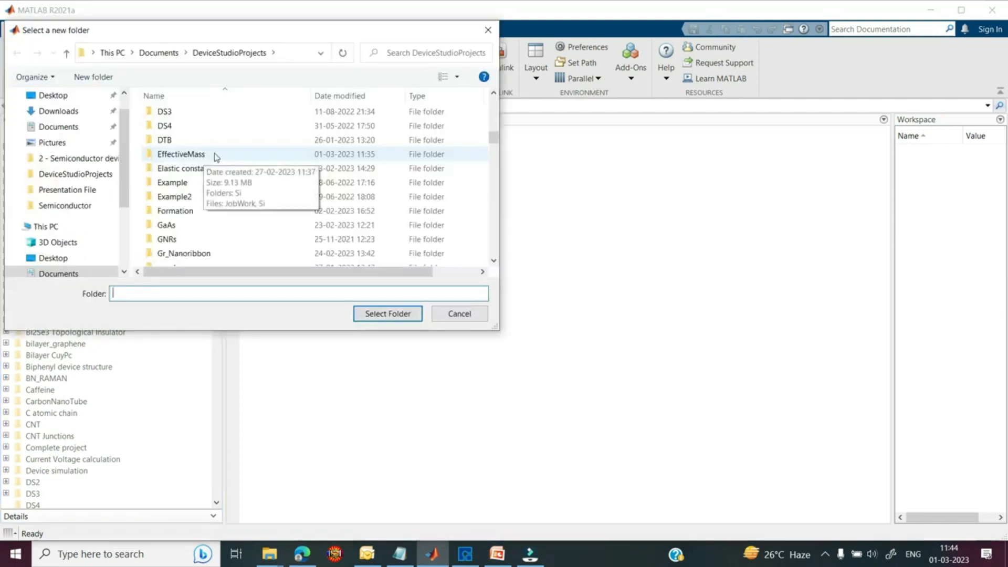
pyautogui.click(226, 156)
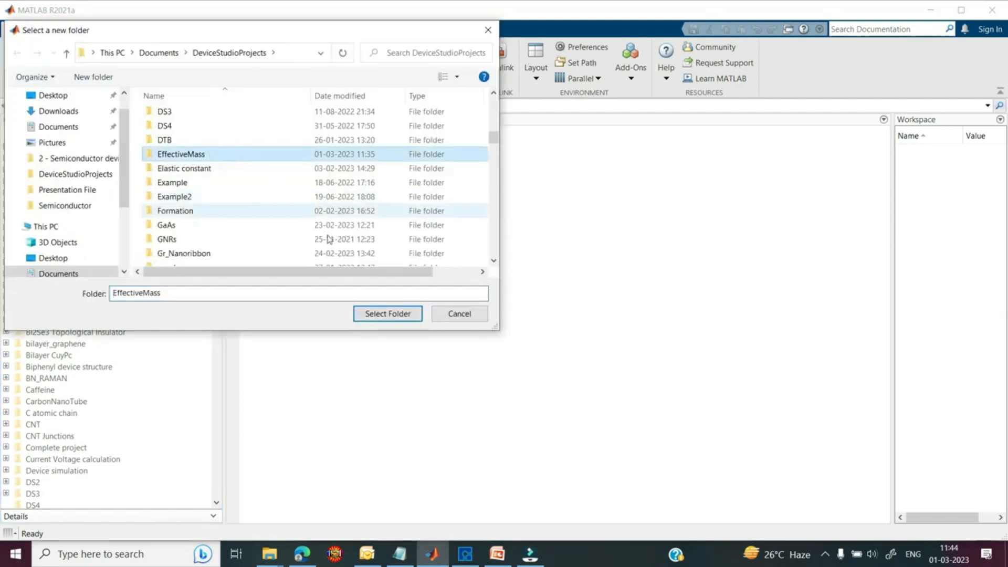
pyautogui.click(375, 315)
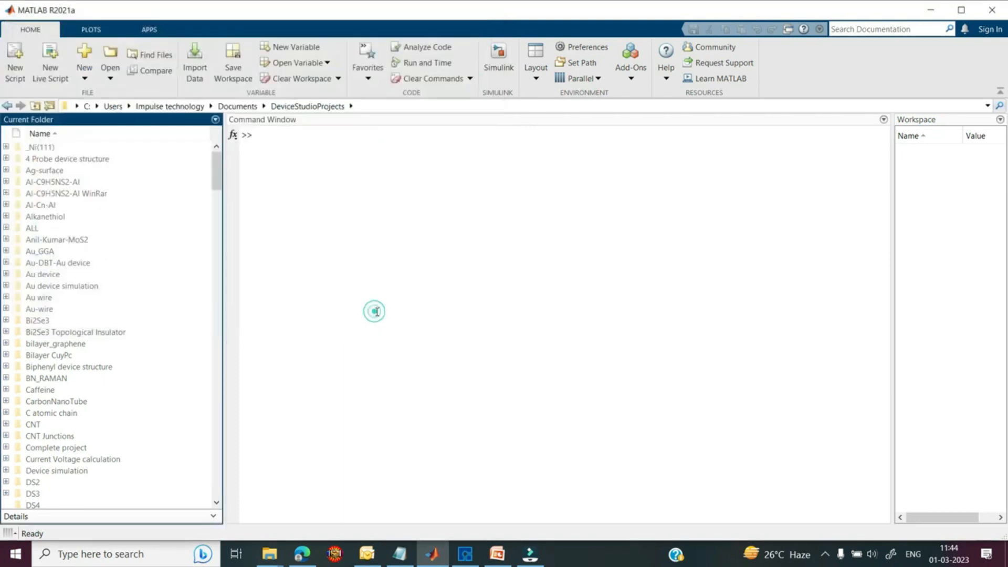
# Load EffectiveMass.mat from the Si Nanodcal-Crystal folder and display the contents of the data variable.
pyautogui.click(6, 147)
pyautogui.click(14, 158)
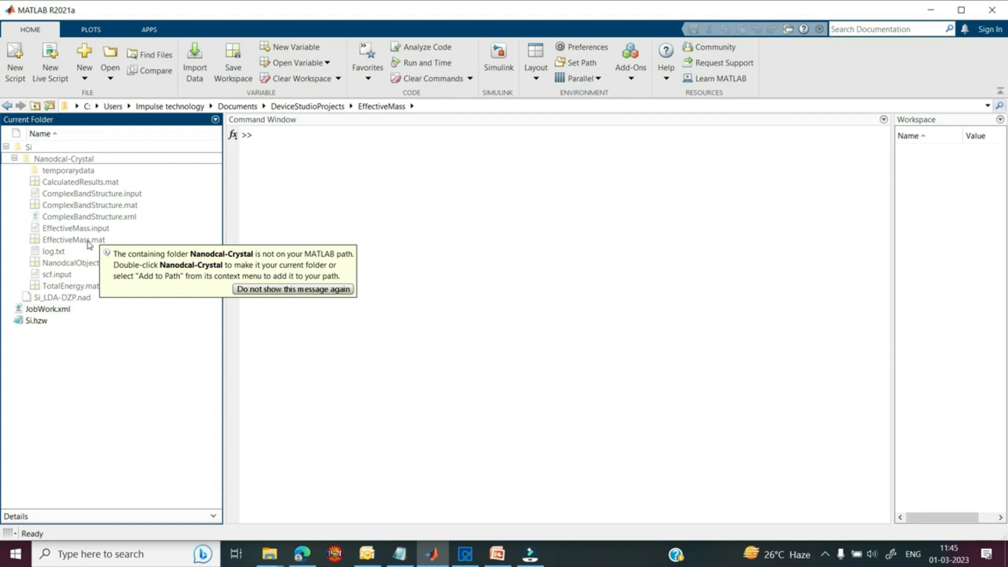
pyautogui.doubleClick(87, 240)
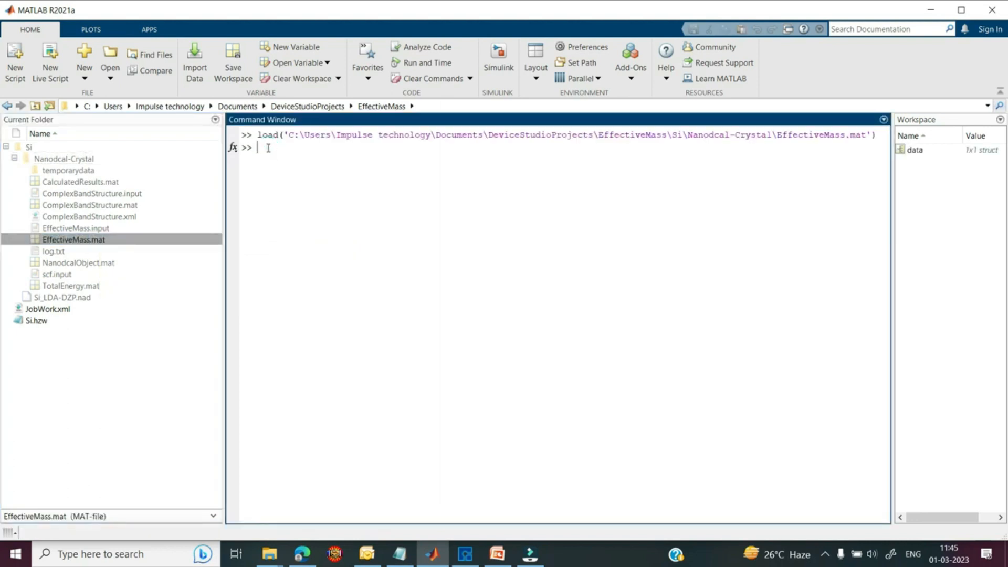
pyautogui.write('data')
pyautogui.press('Return')
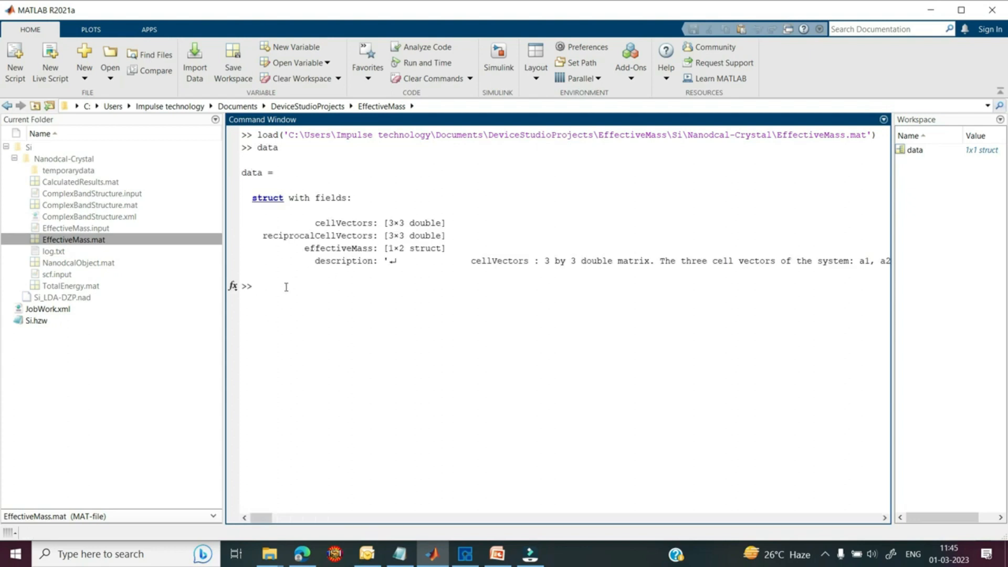
# Display data.effectiveMass, then its mass_longitudinal and mass_transversal1 values.
pyautogui.write('data.effectiveMass')
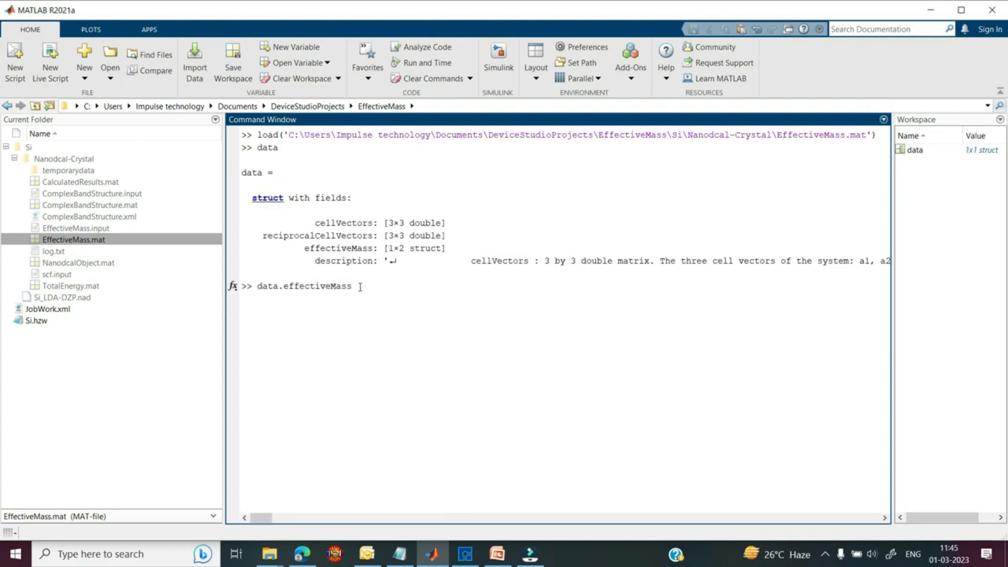
pyautogui.press('Return')
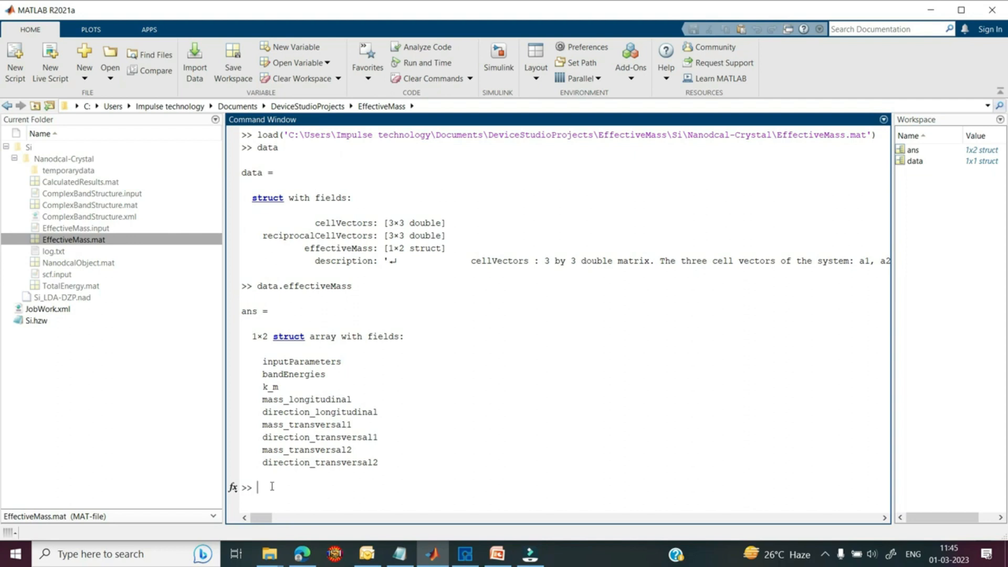
pyautogui.write('data.effectiveMass.mass_longitudinal')
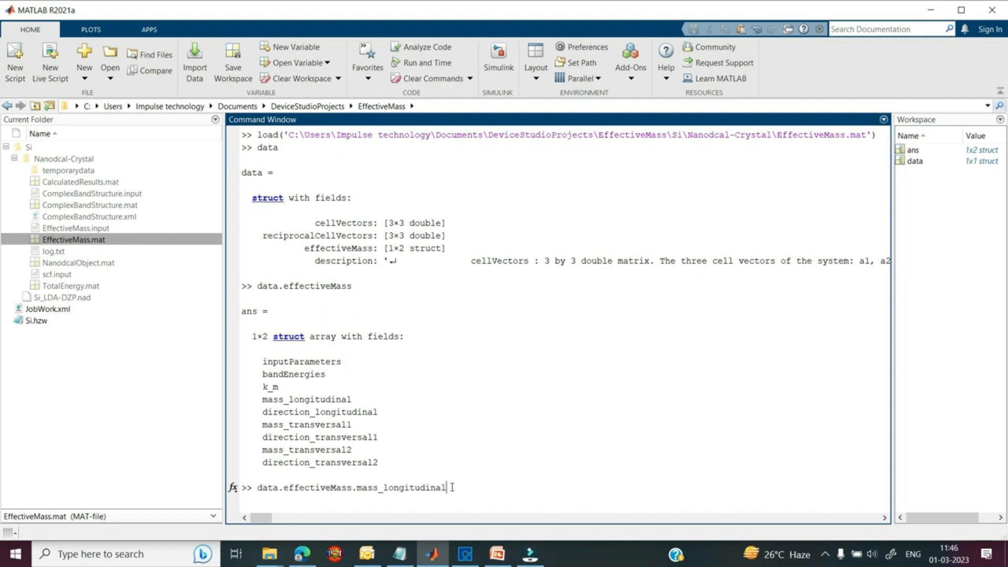
pyautogui.press('Return')
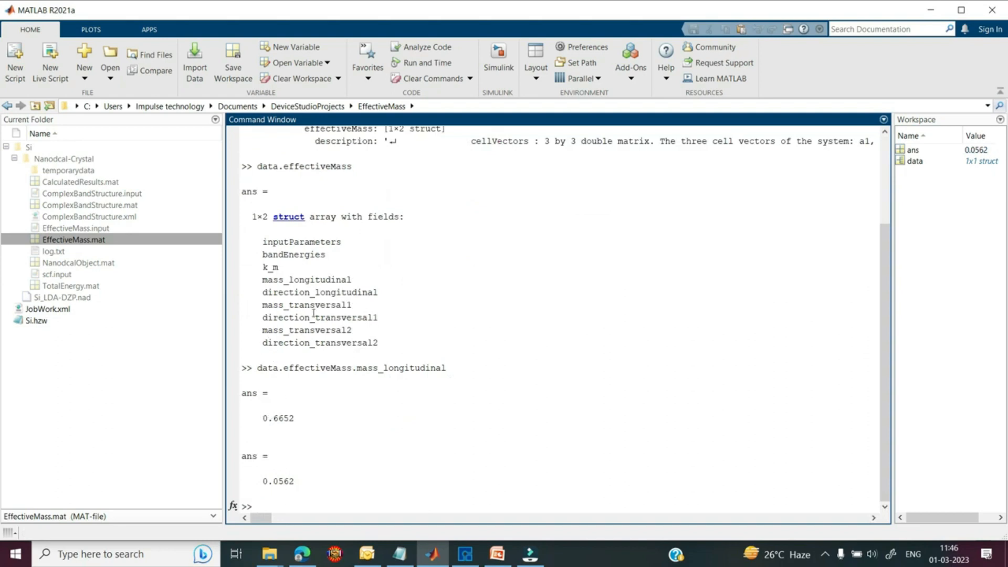
pyautogui.write('data.effectiveMass.mass_transversal1')
pyautogui.press('Return')
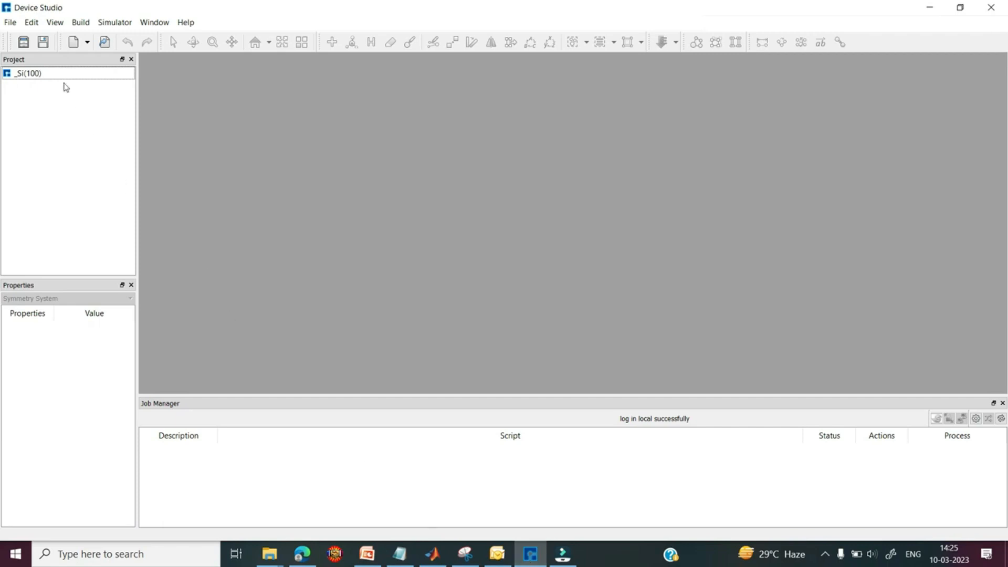
# In Device Studio's _Si(100) project, import the local Si structure from the 3Dmaterials Semiconductor library.
pyautogui.click(10, 23)
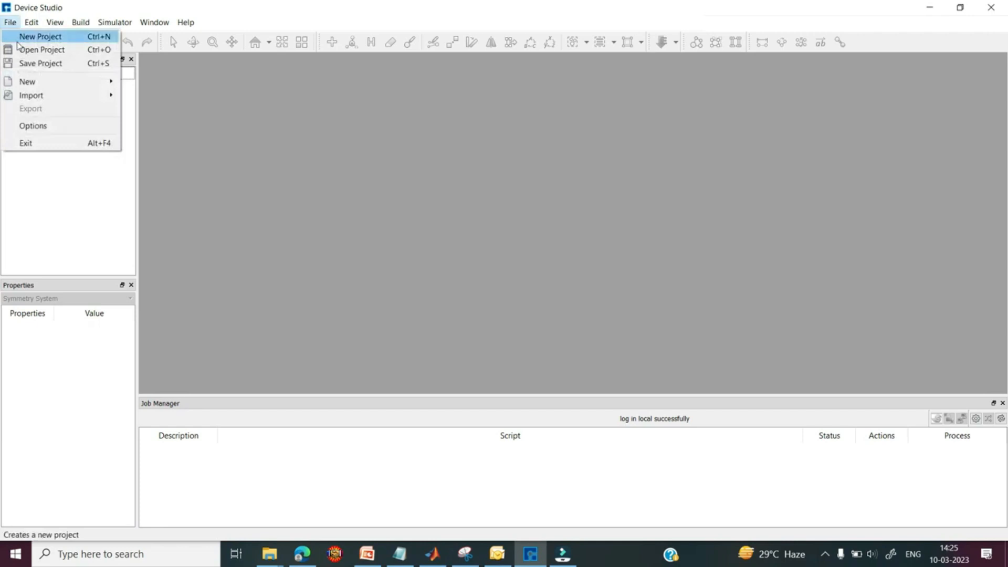
pyautogui.moveTo(36, 97)
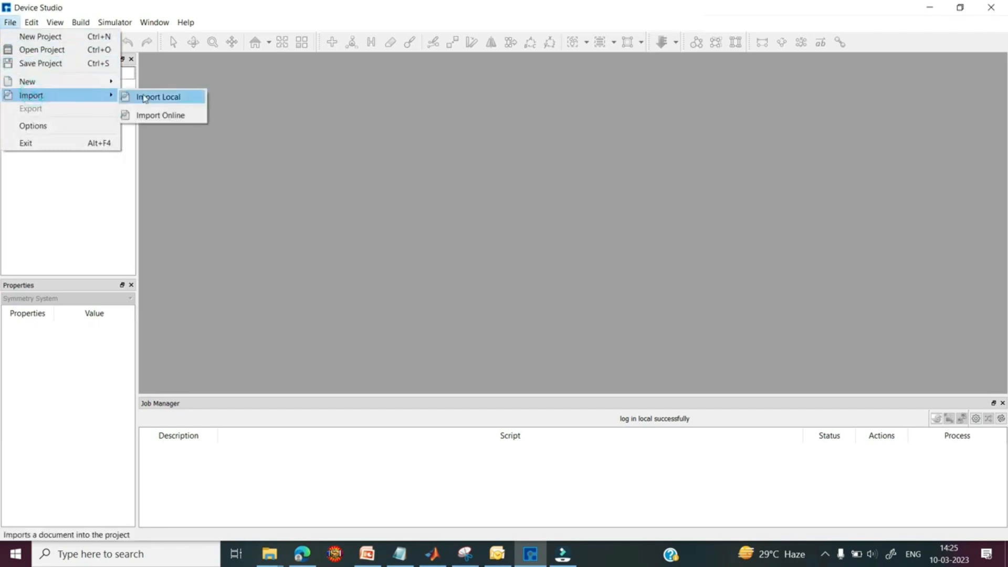
pyautogui.click(162, 96)
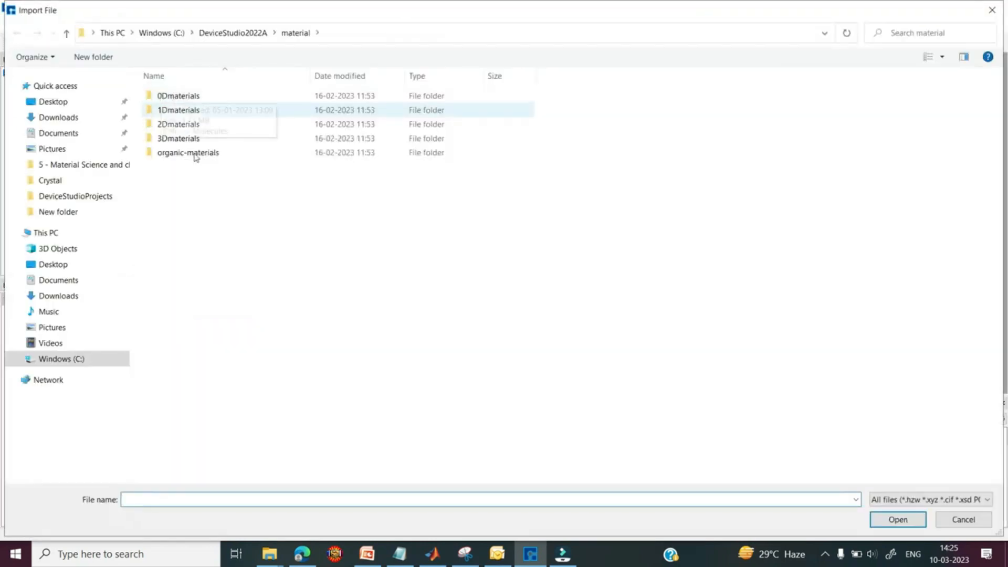
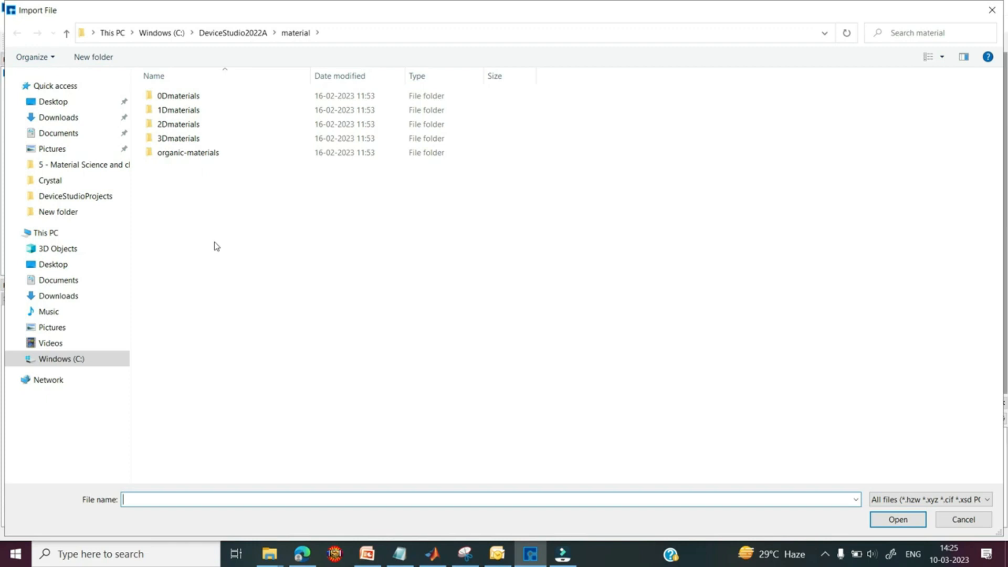
pyautogui.doubleClick(179, 142)
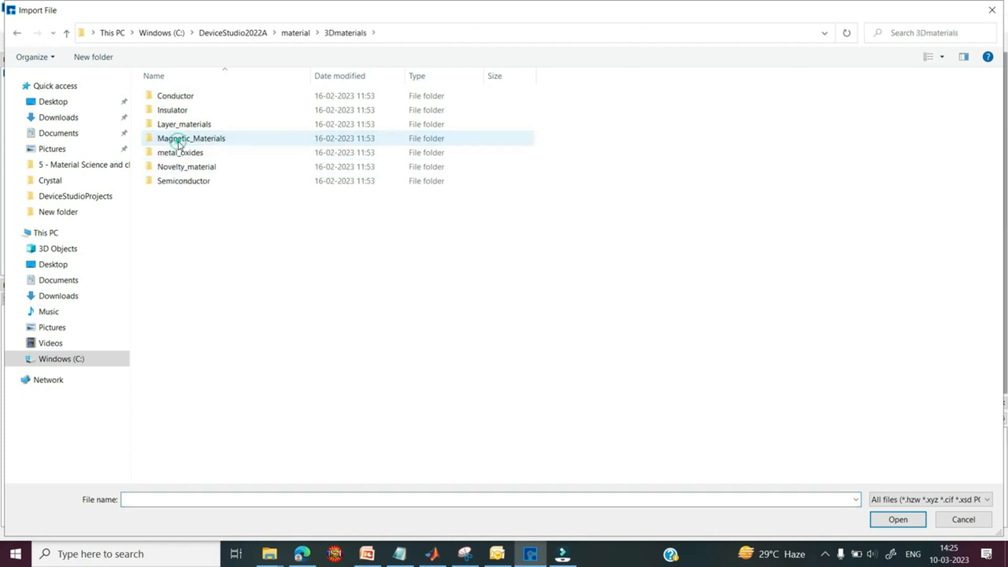
pyautogui.doubleClick(193, 180)
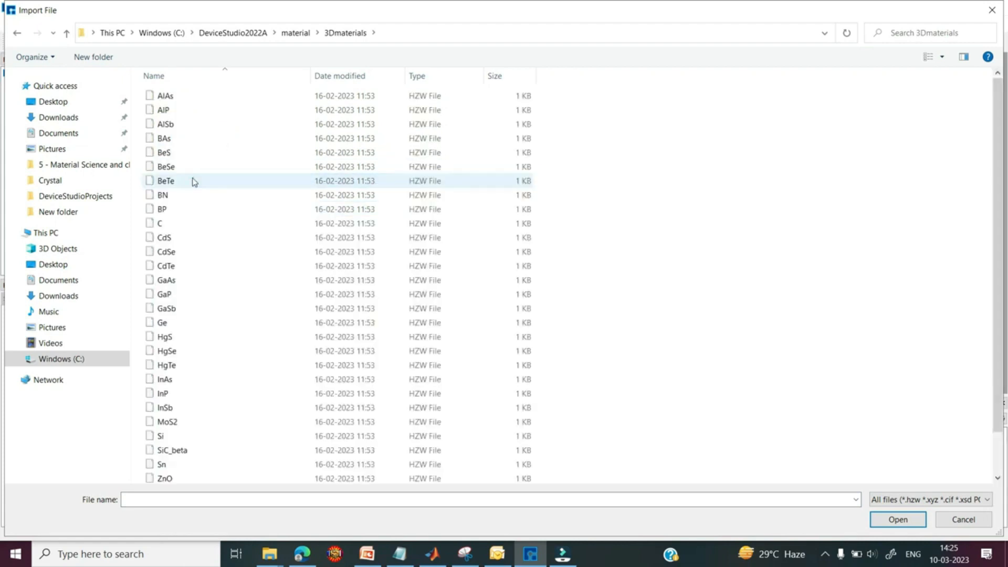
pyautogui.click(167, 438)
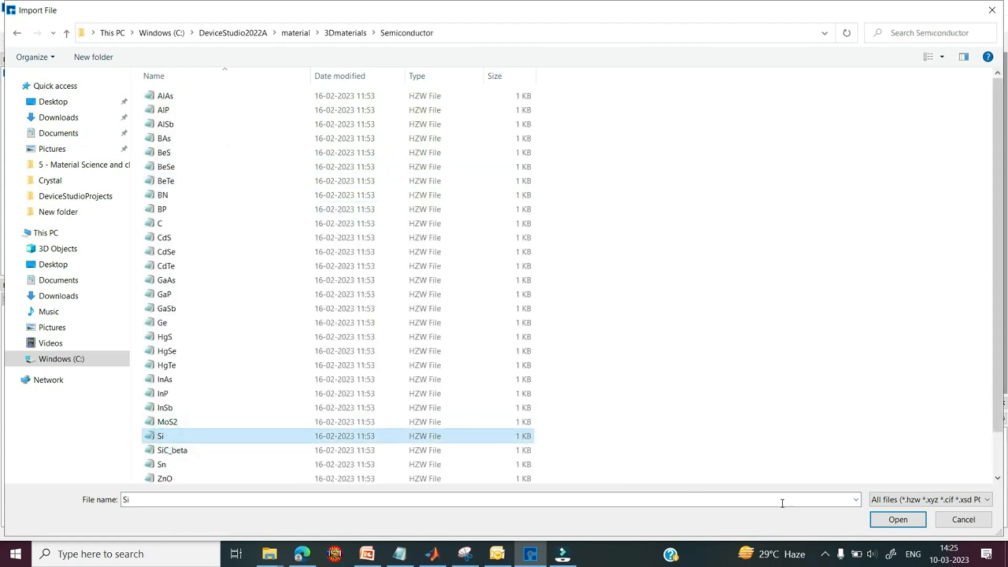
pyautogui.click(898, 525)
# Build a Si surface with Miller indices 1 0 0, 0.00 Å vacuum and no slab.
pyautogui.moveTo(450, 295); pyautogui.dragTo(527, 185, button='right')
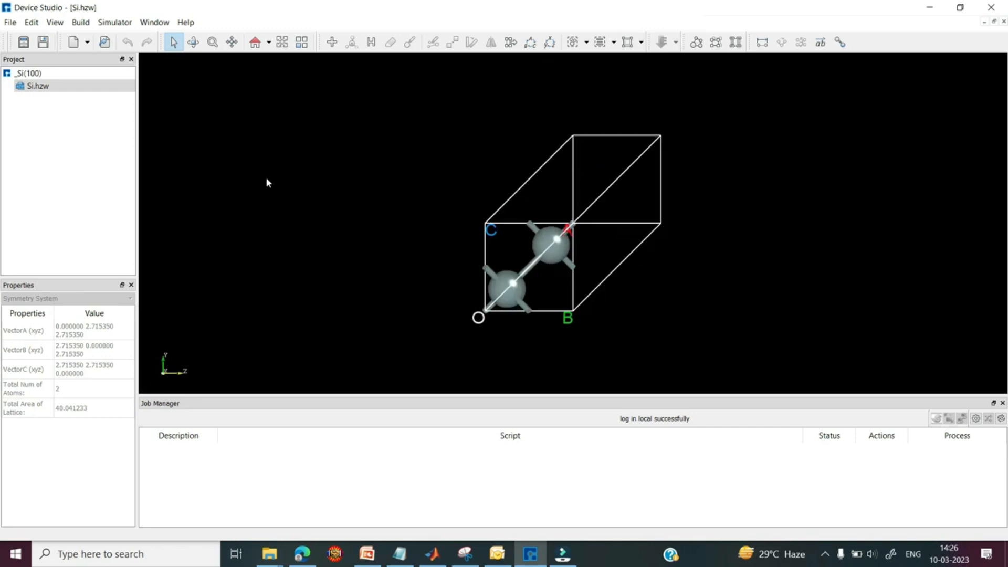
pyautogui.click(81, 22)
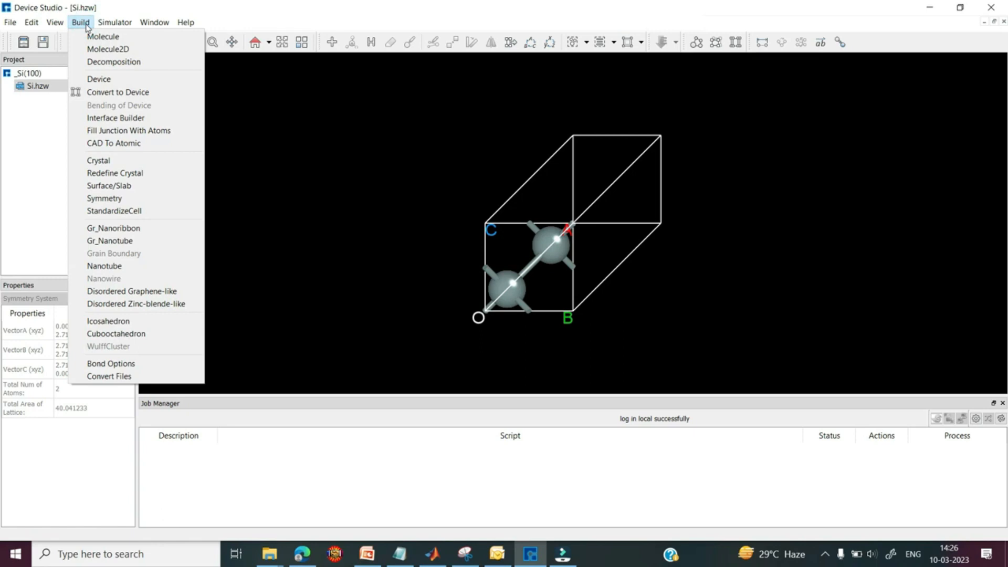
pyautogui.click(108, 185)
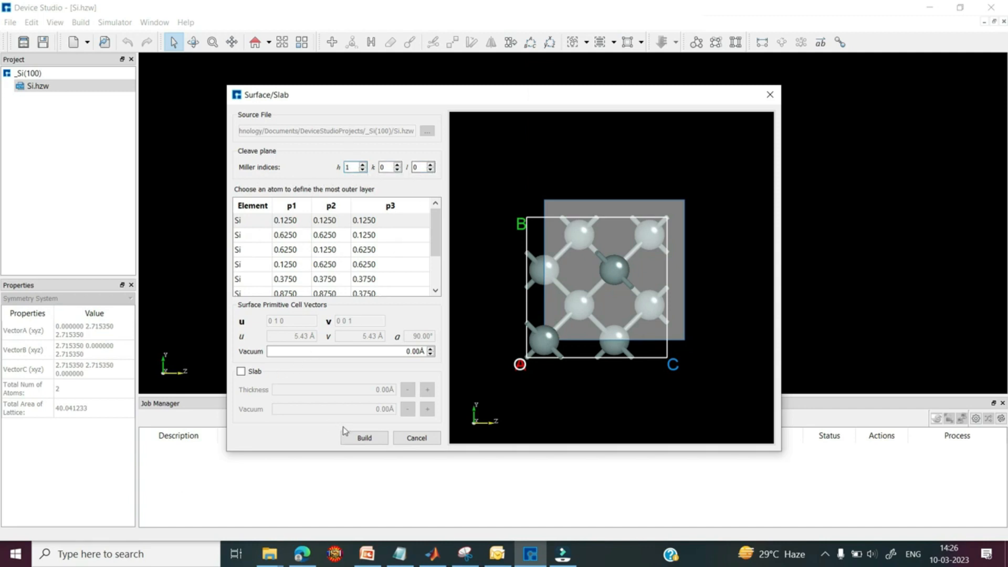
pyautogui.click(355, 439)
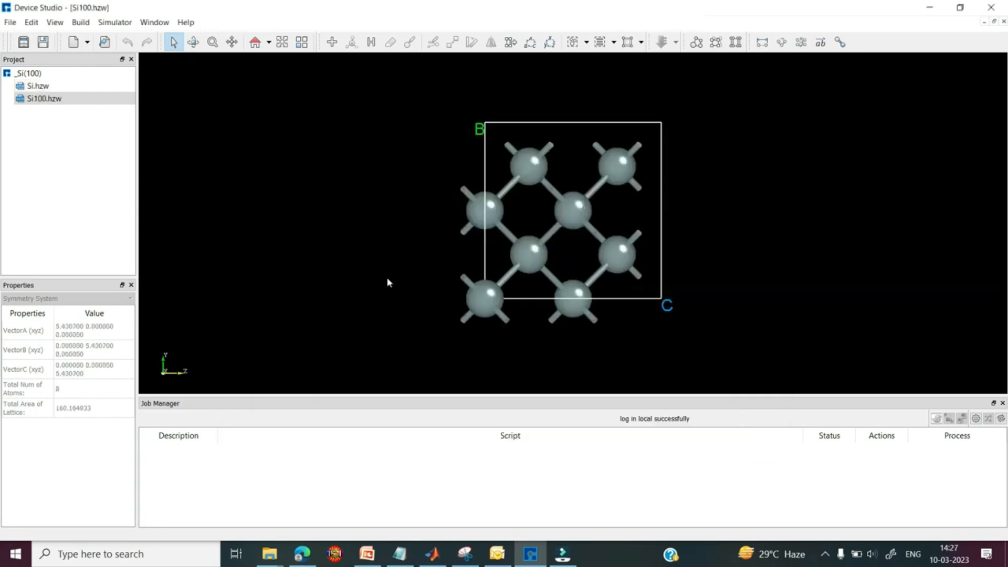
# Label the atoms of the Si100 structure with their atom numbers.
pyautogui.moveTo(387, 279); pyautogui.dragTo(446, 182, button='middle')
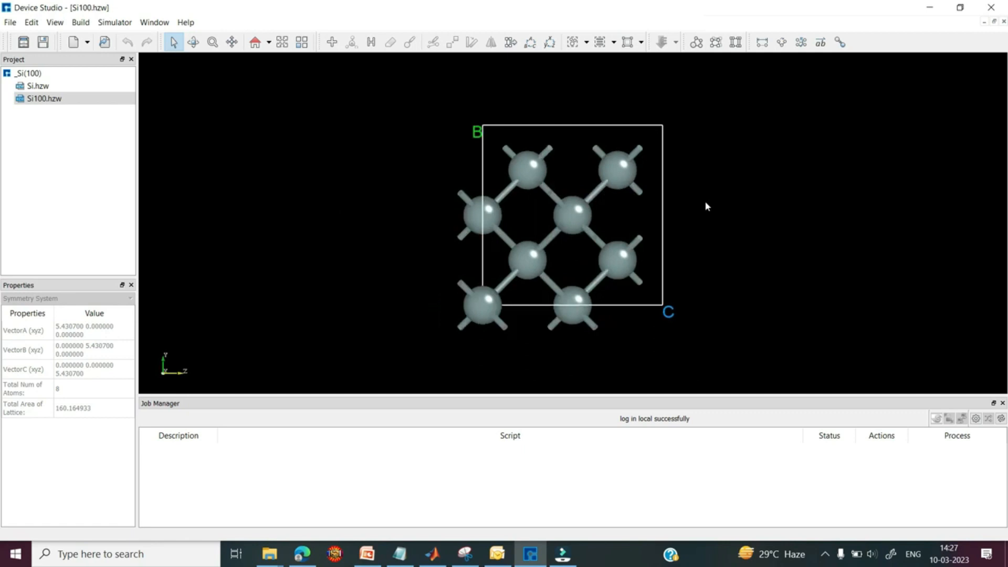
pyautogui.rightClick(705, 201)
pyautogui.click(723, 264)
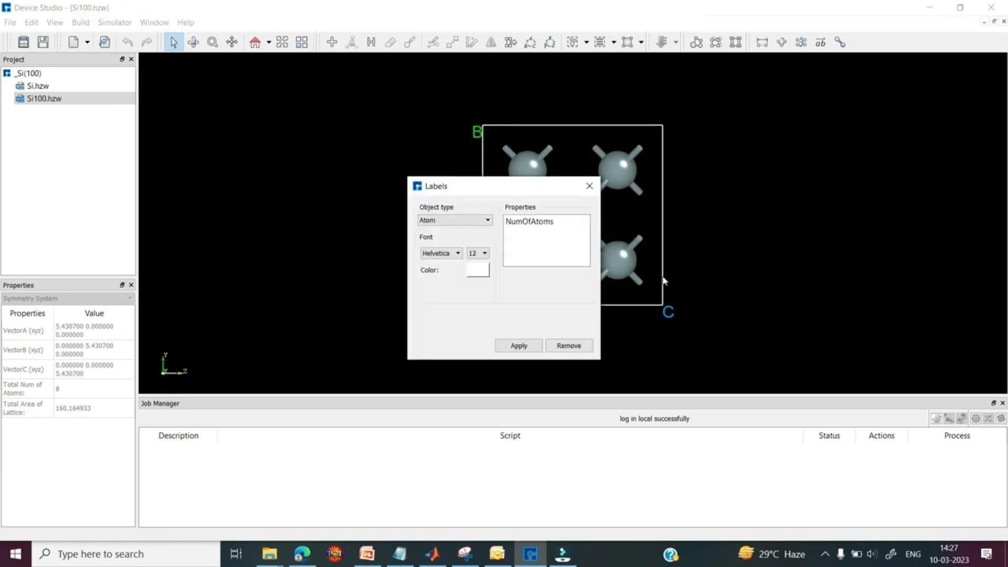
pyautogui.click(509, 345)
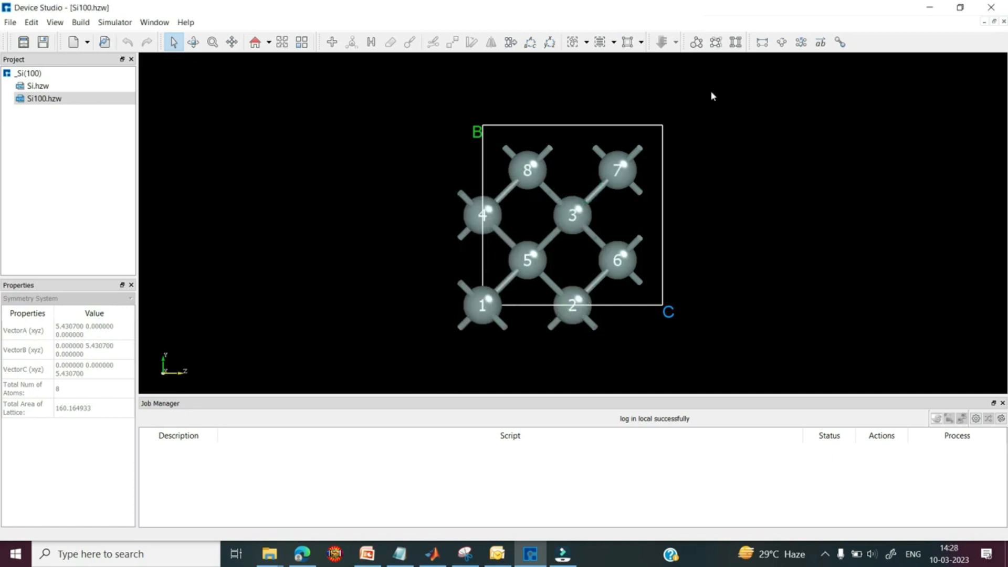
# Convert Si100 to a user-defined crystal with primitive vector lengths a 3.8400099277, b 7.6800298691 and c 5.4306001663 Å along x, y and z.
pyautogui.click(716, 42)
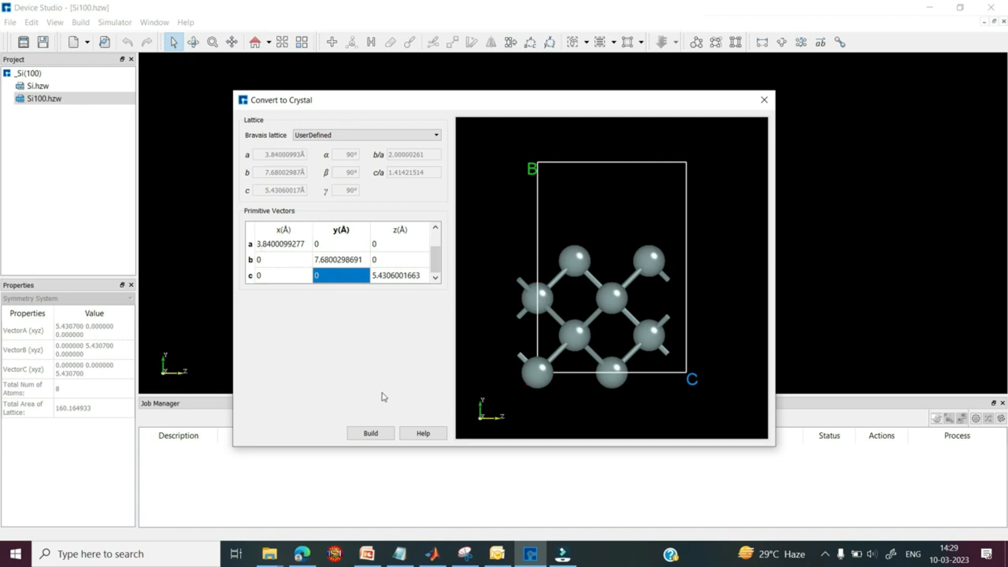
pyautogui.click(372, 433)
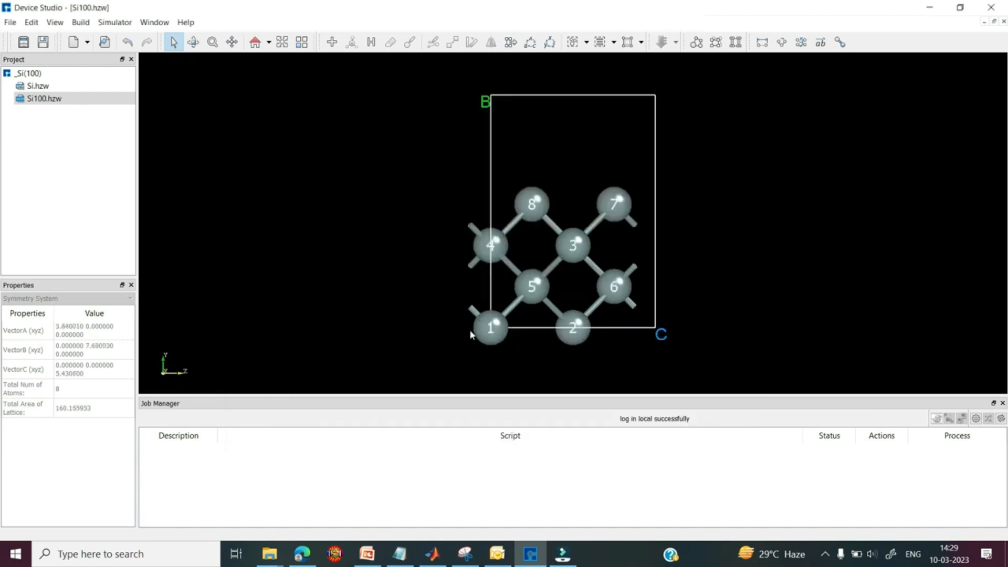
# Reposition silicon atoms 1 to 4 by coordinates, with atom 2 at (2.88000744, 4.80001866, 2.03647506) and atom 4 at (2.88000744, 6.72002613, 3.39412510).
pyautogui.click(488, 328)
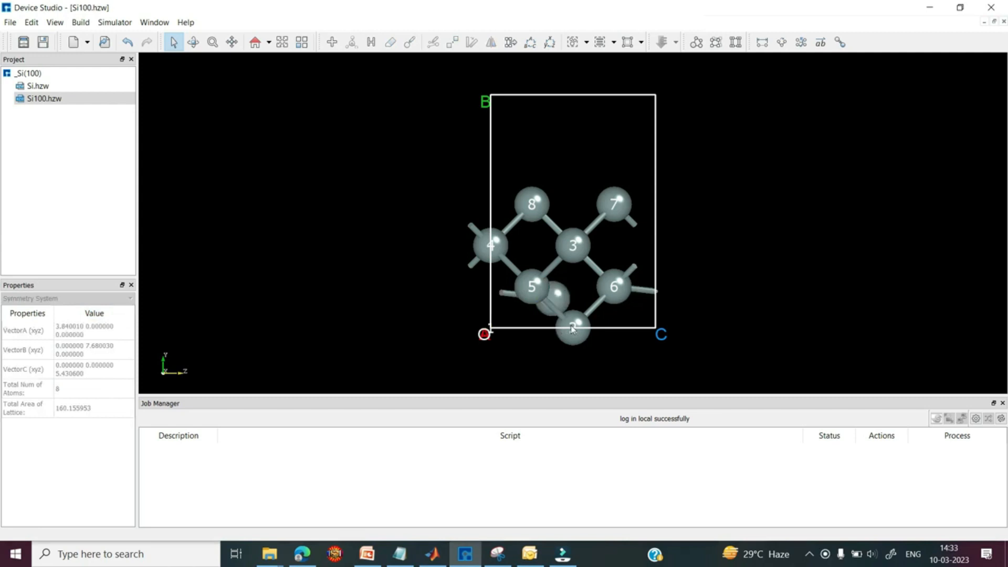
pyautogui.click(573, 328)
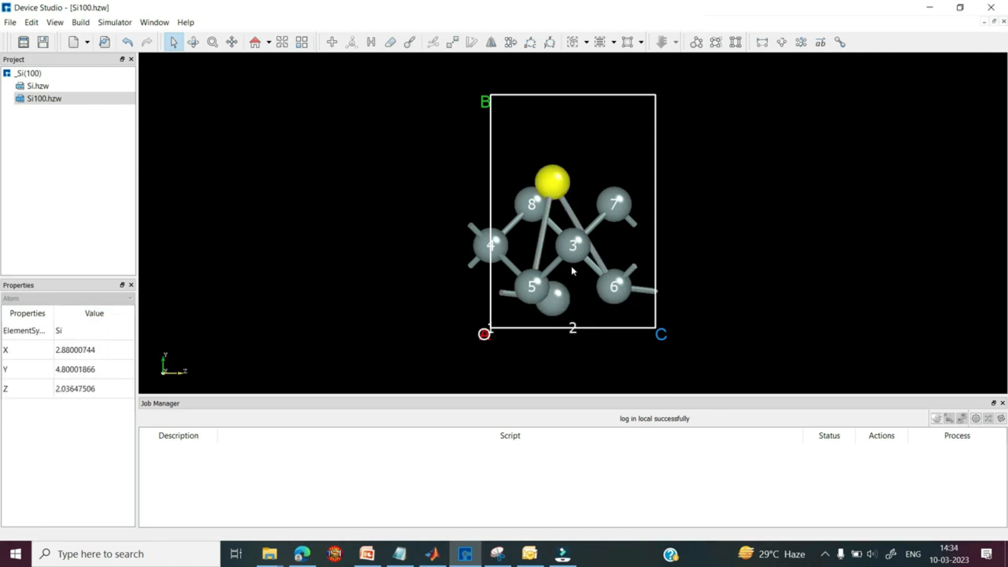
pyautogui.click(577, 255)
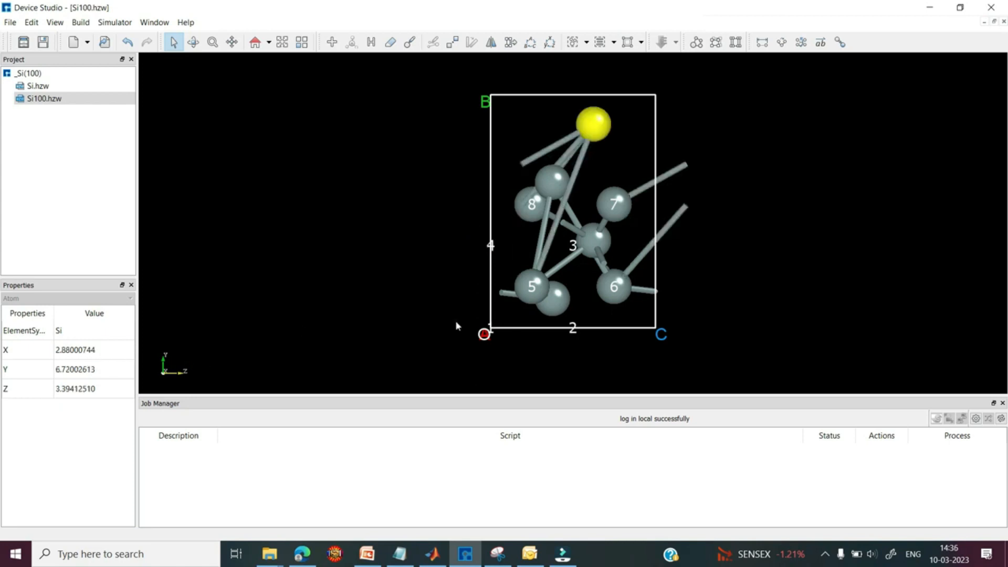
# Set atom 5 to (0.96000248, 2.88001120, 4.75177514), 6 to (0.96000248, 6.72002613, 4.75177514), 7 to (0.96000248, 0.96000373, 0.67882502), reposition 8, and recalculate the bonds.
pyautogui.click(528, 292)
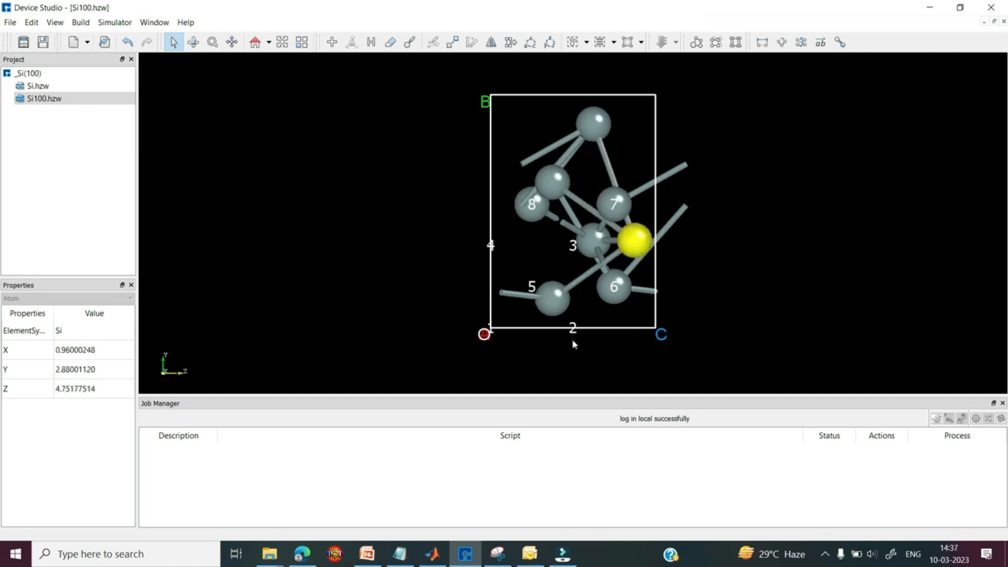
pyautogui.click(597, 319)
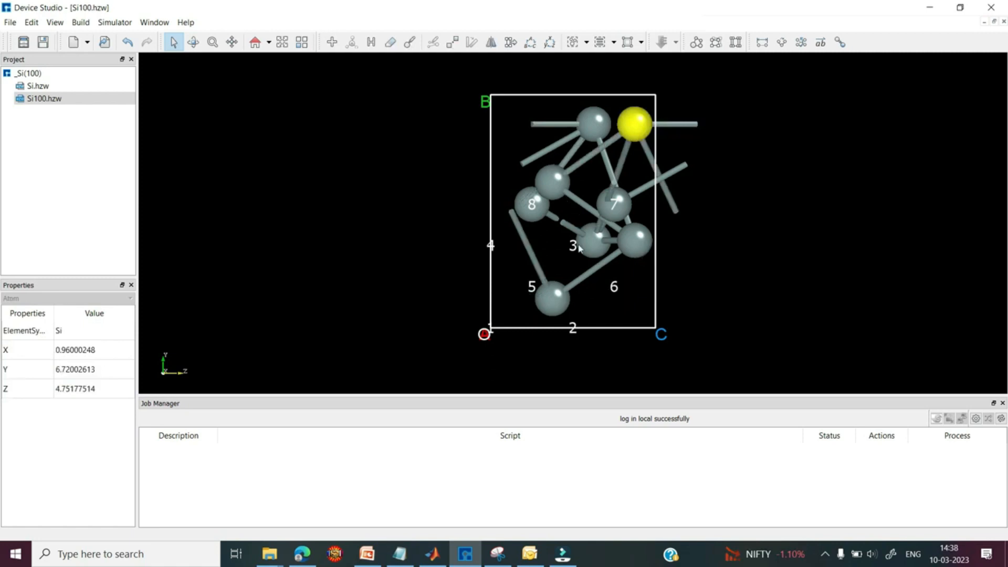
pyautogui.click(619, 210)
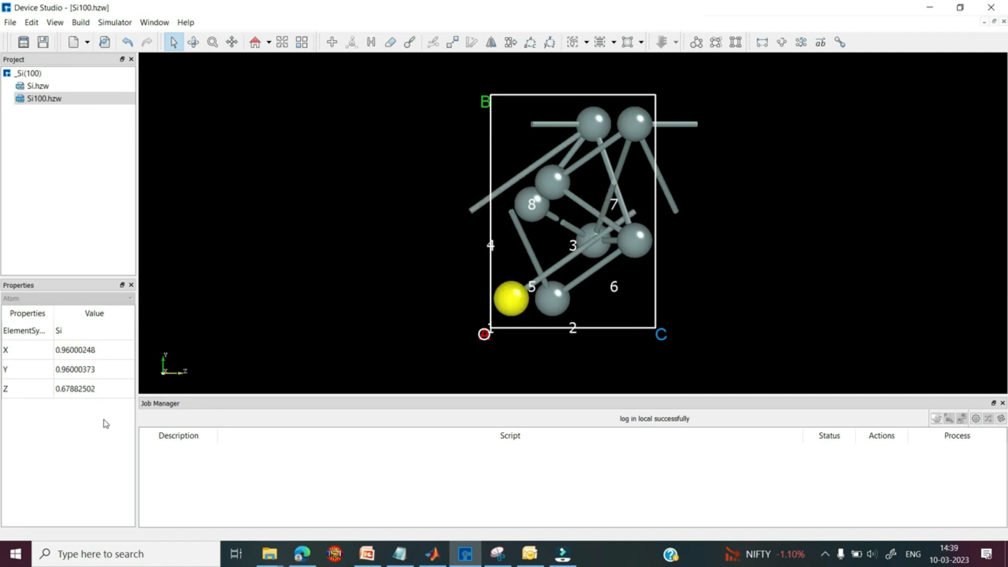
pyautogui.click(283, 341)
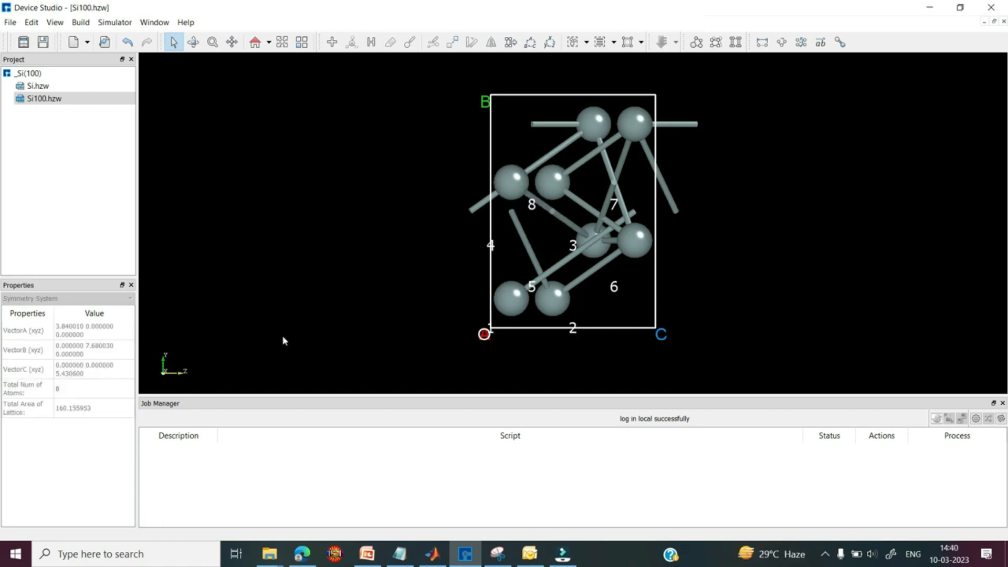
pyautogui.click(840, 43)
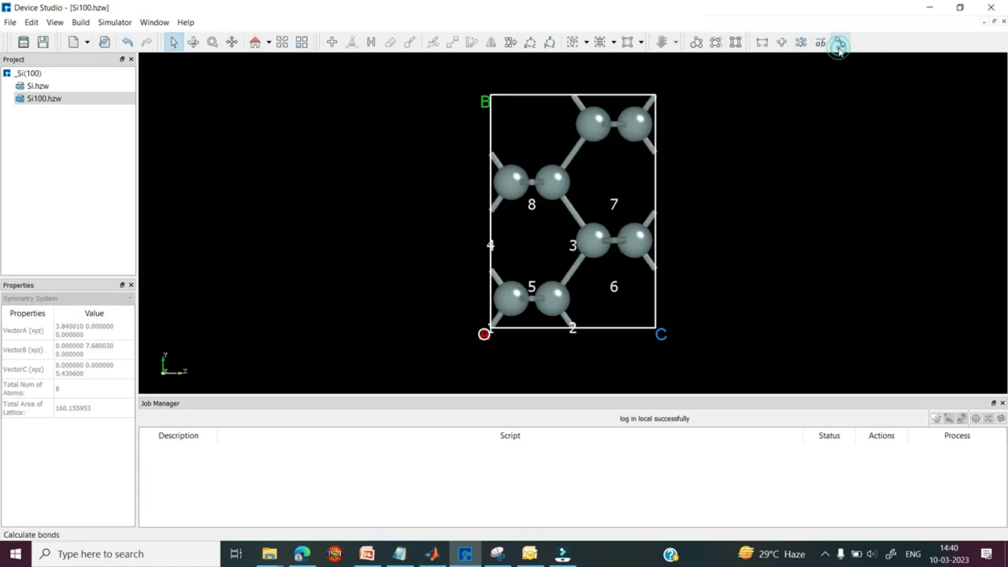
# Redefine the Si100 crystal with the w vector's c component set to 3, preview it and build the extended cell.
pyautogui.click(81, 23)
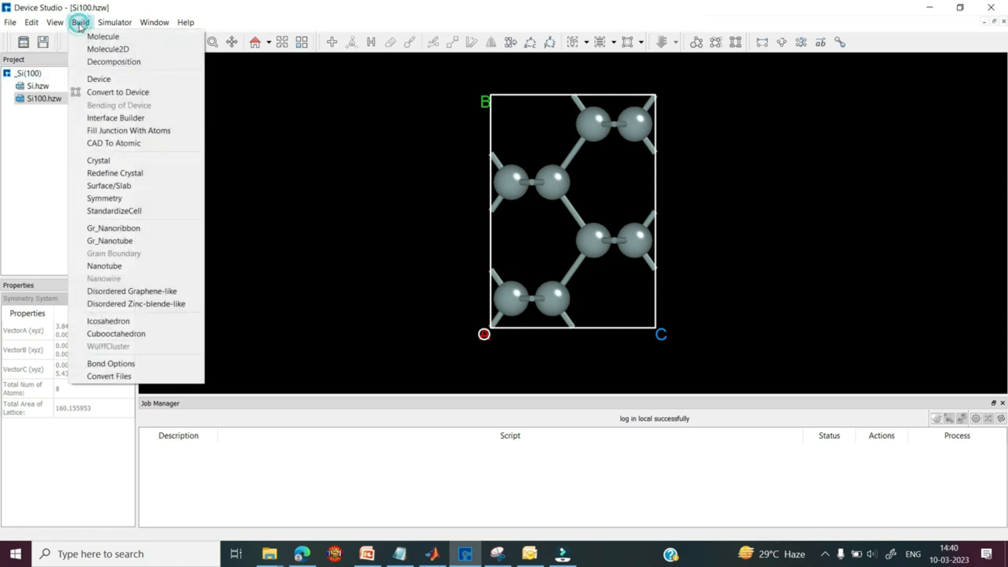
pyautogui.click(116, 173)
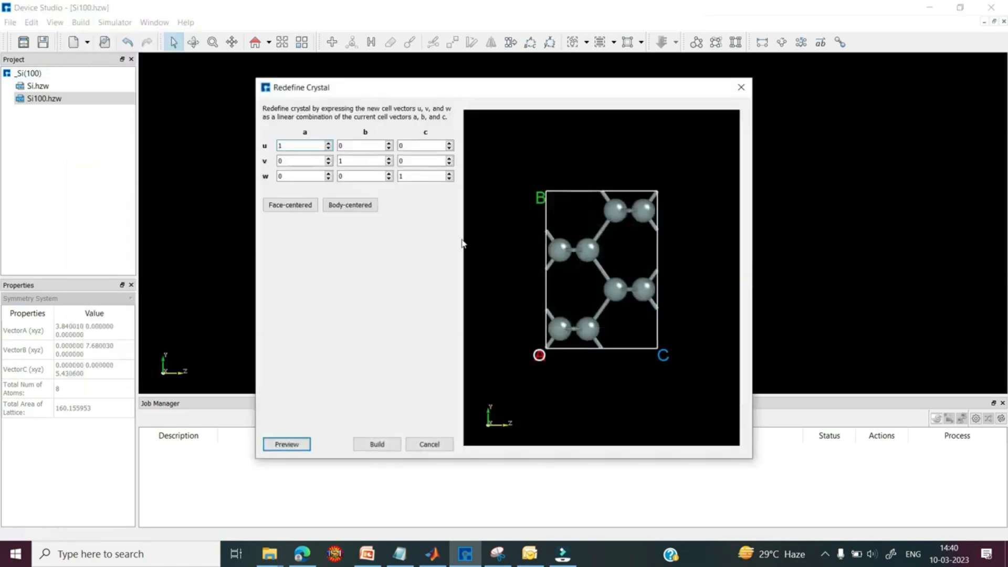
pyautogui.doubleClick(407, 176)
pyautogui.write('3')
pyautogui.click(297, 443)
pyautogui.moveTo(602, 337)
pyautogui.mouseDown()
pyautogui.moveTo(597, 203)
pyautogui.moveTo(592, 322)
pyautogui.mouseUp()
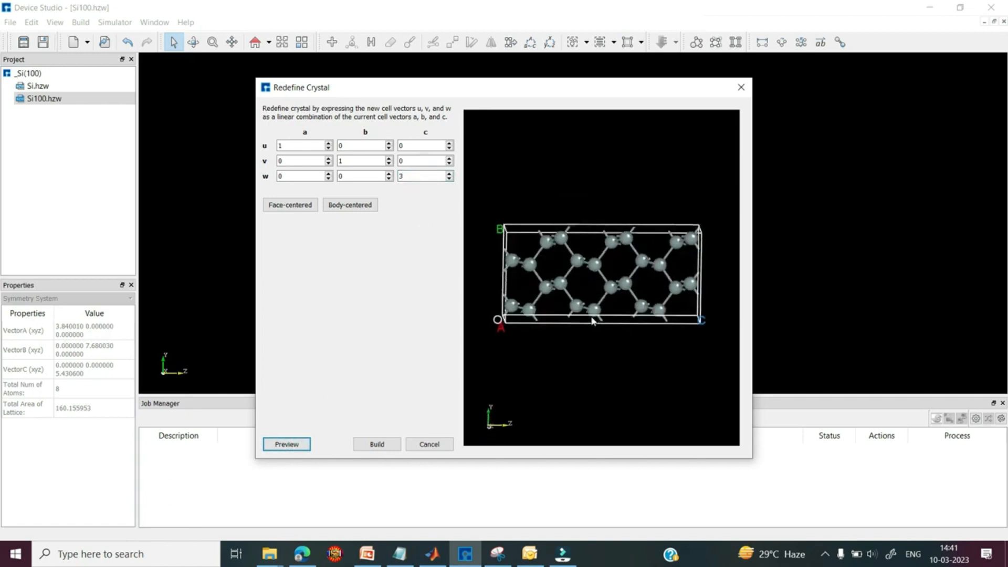
pyautogui.click(386, 445)
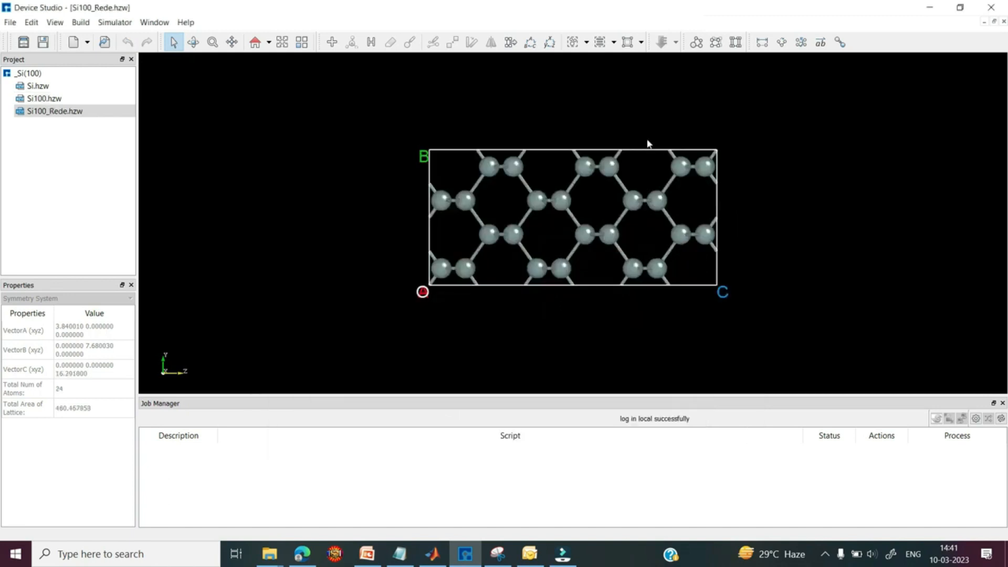
# Delete the six outermost silicon atoms at the C end of the redefined cell.
pyautogui.moveTo(647, 139); pyautogui.dragTo(742, 269)
pyautogui.click(390, 42)
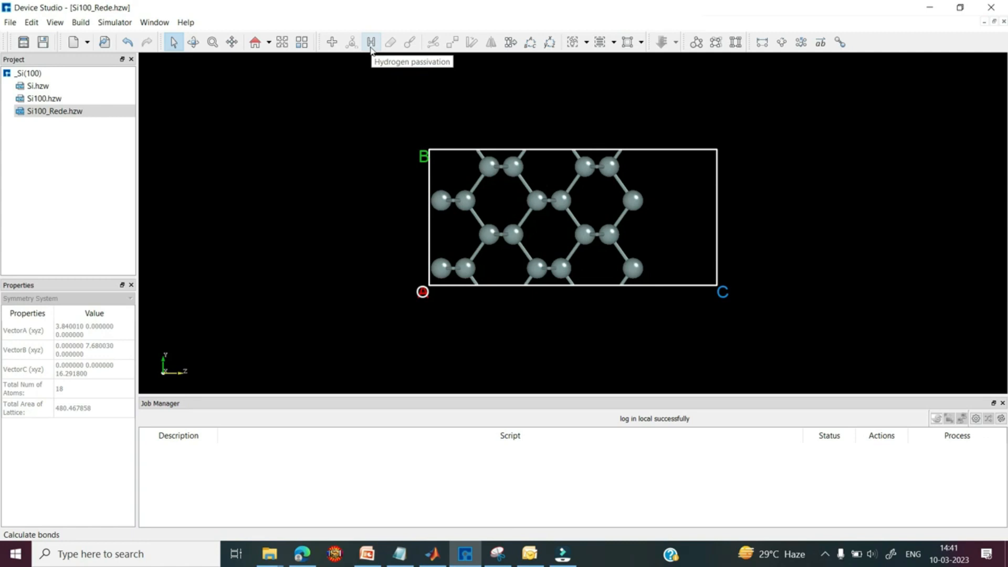
# Apply hydrogen passivation to the slab and delete the four hydrogen columns on the face at the cell origin.
pyautogui.click(371, 45)
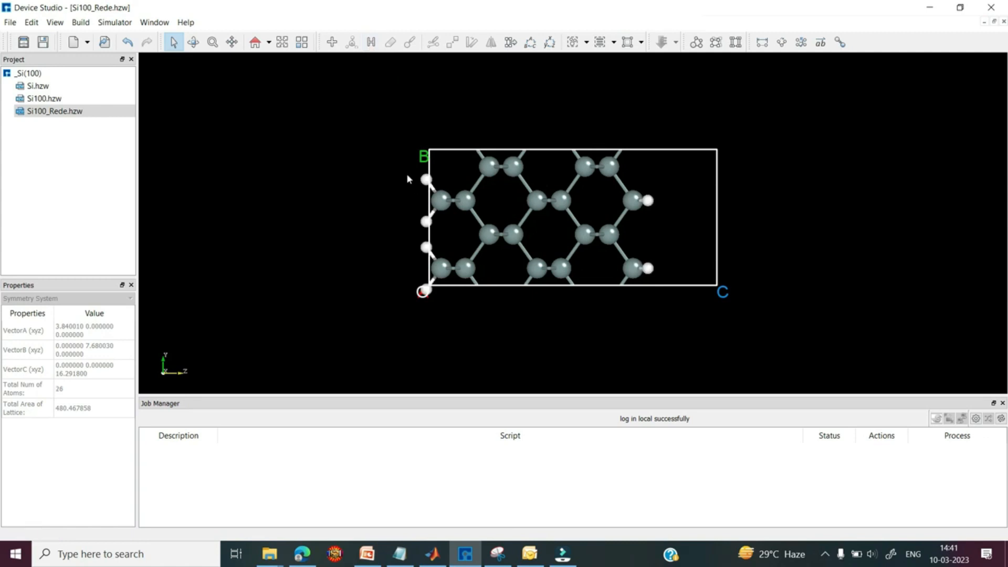
pyautogui.moveTo(402, 159); pyautogui.dragTo(428, 299)
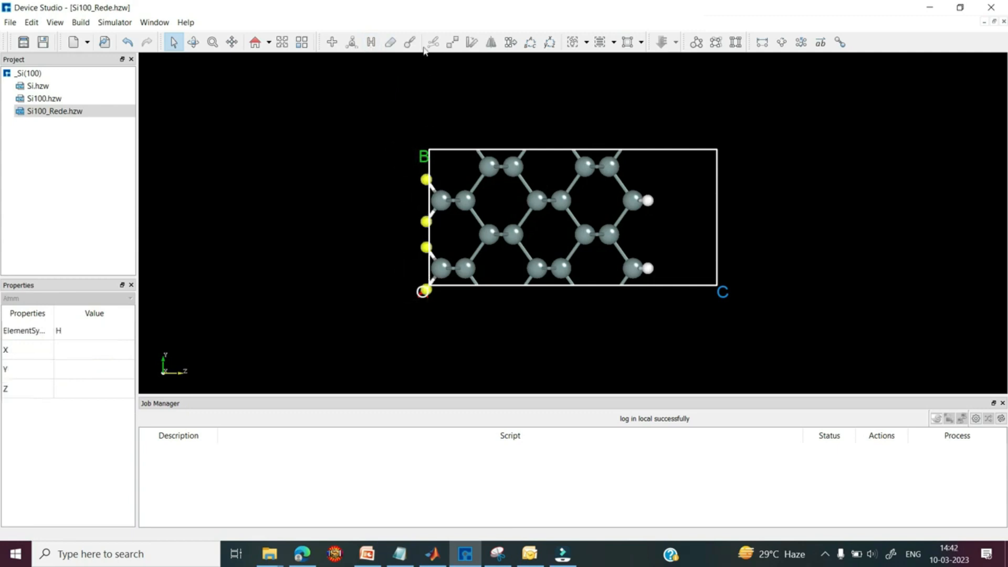
pyautogui.click(390, 42)
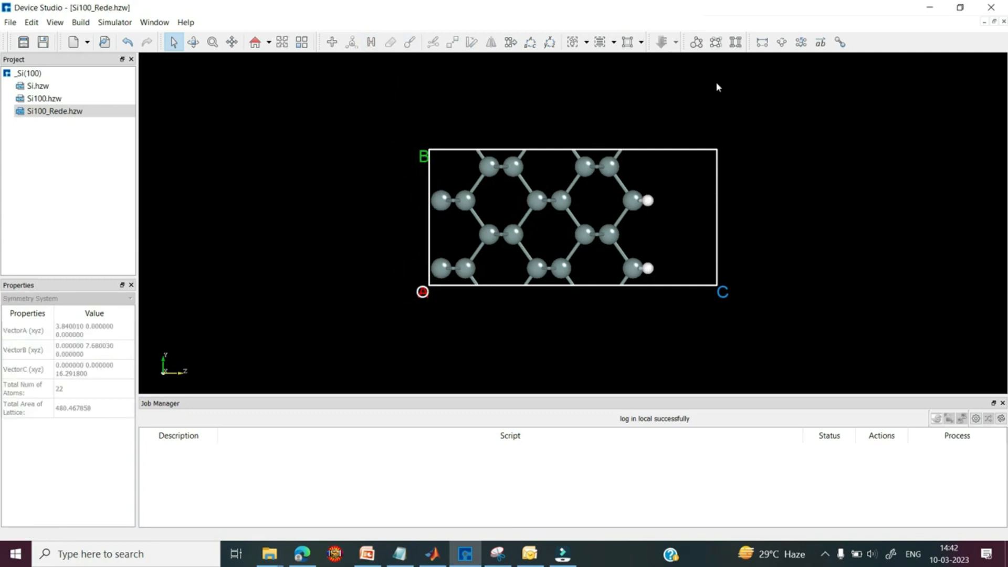
# Convert the structure to a crystal with a 26 Å c vector along z, and center the atoms along c.
pyautogui.click(715, 42)
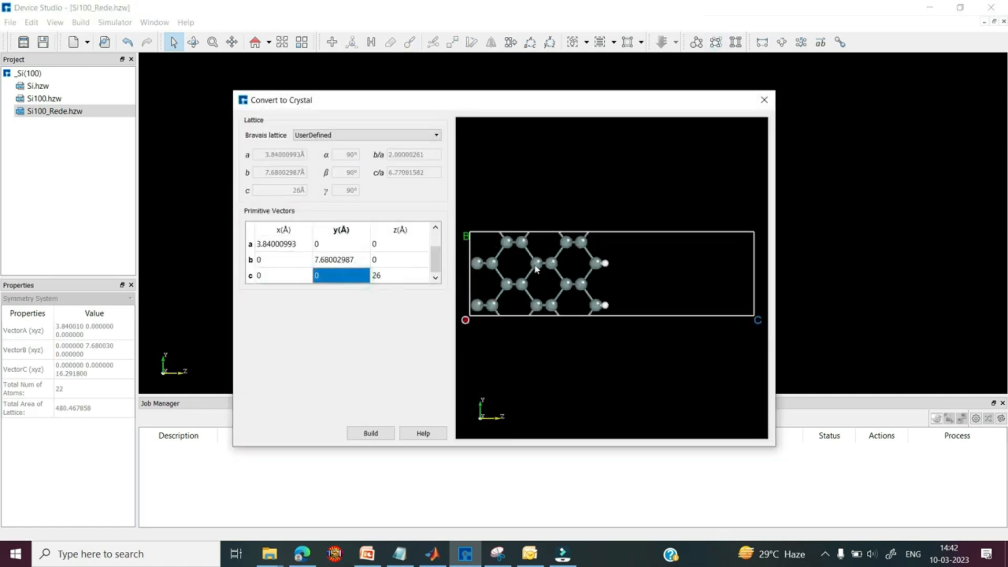
pyautogui.moveTo(547, 209); pyautogui.dragTo(580, 342)
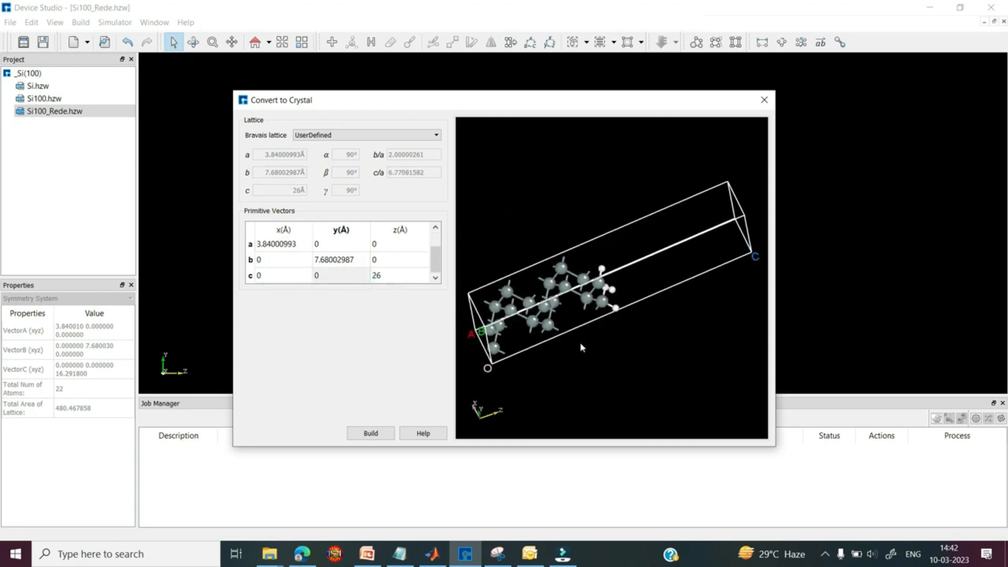
pyautogui.click(371, 432)
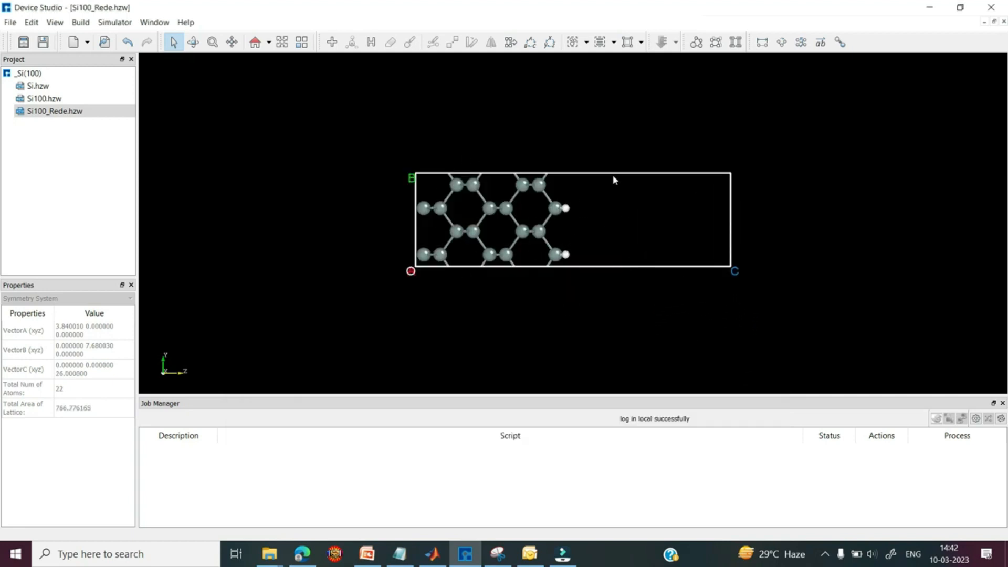
pyautogui.click(600, 46)
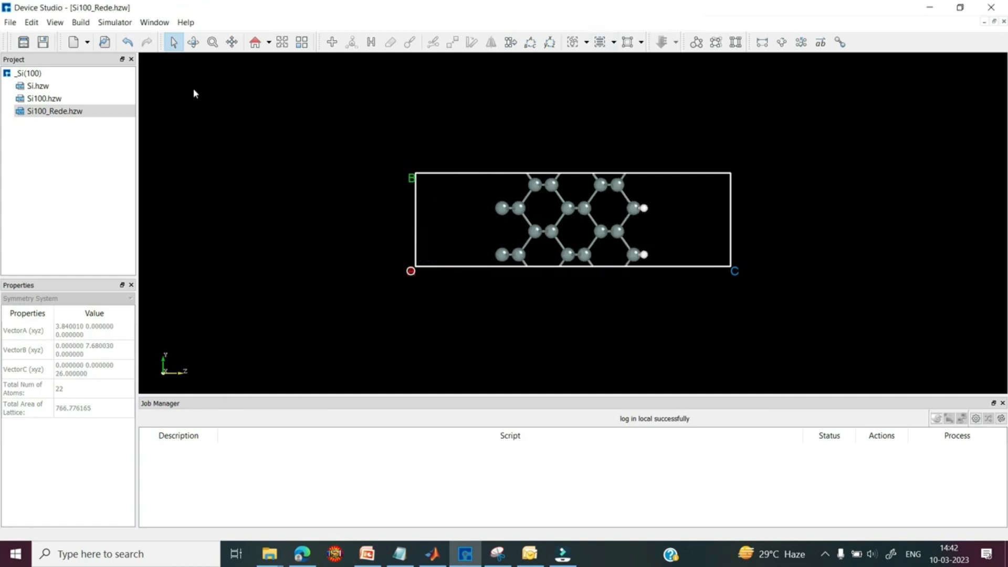
# Set up a Nanodcal Relax calculation for the slab, keeping LDA_PZ81 as the exchange correlation.
pyautogui.click(118, 22)
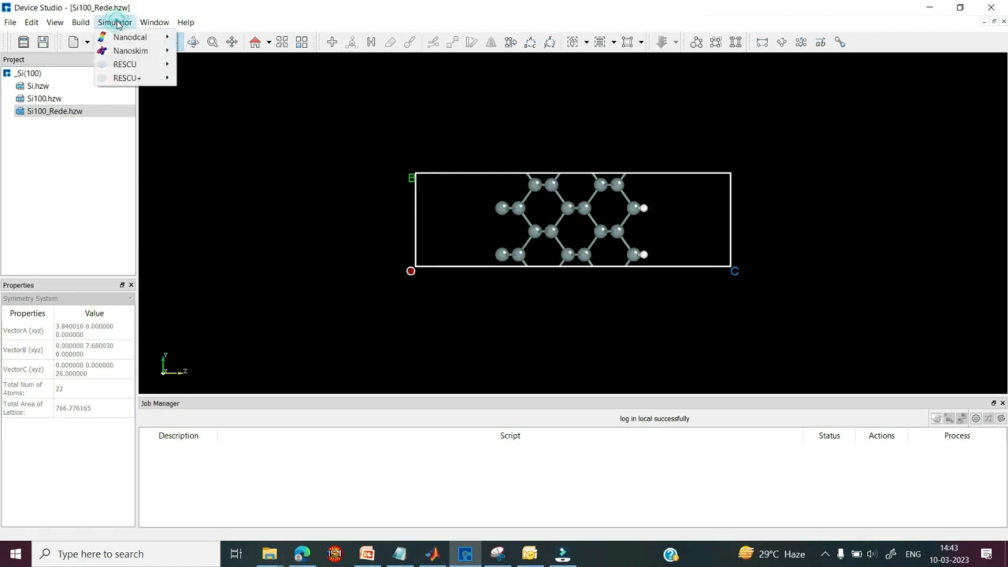
pyautogui.moveTo(137, 37)
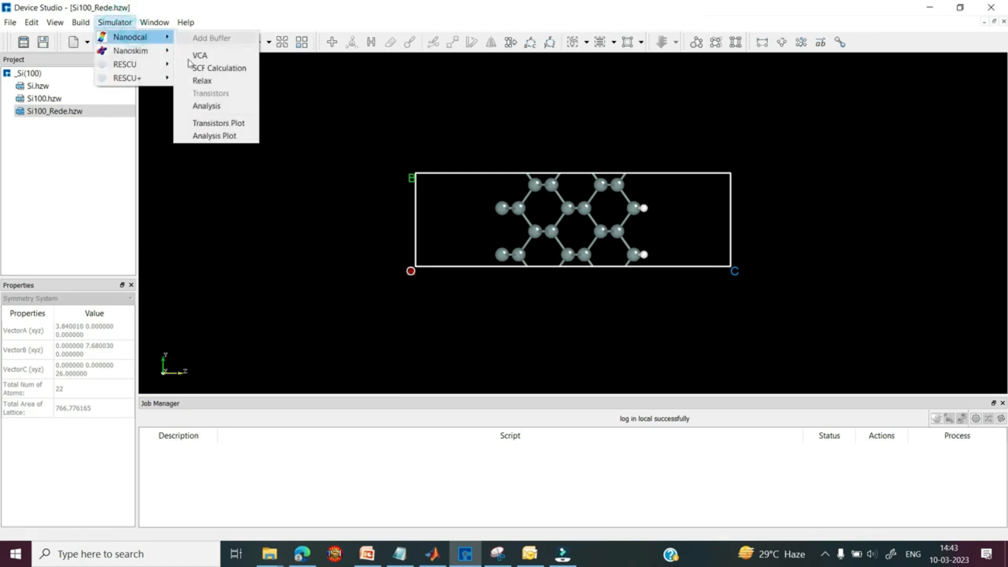
pyautogui.click(198, 82)
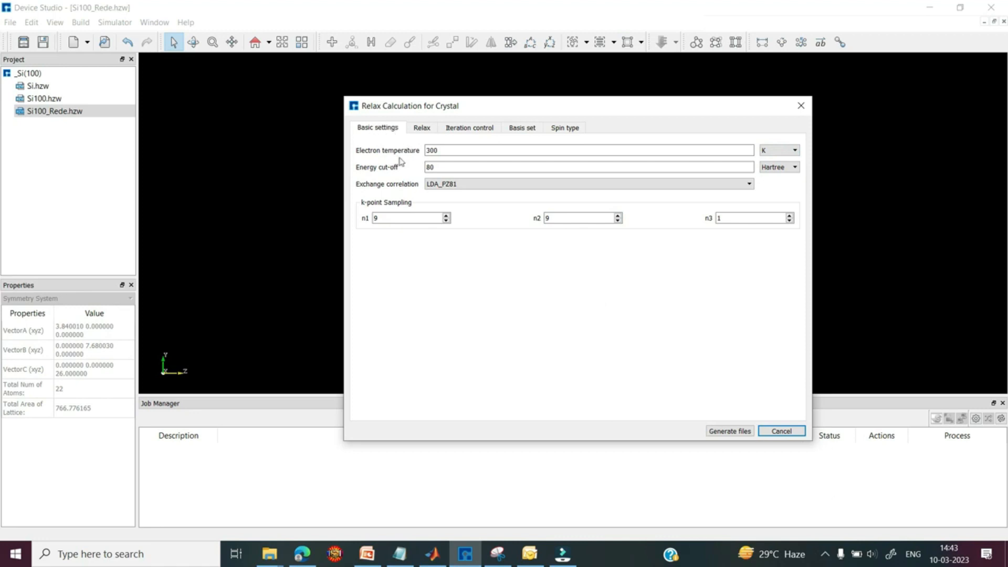
pyautogui.click(452, 184)
pyautogui.click(452, 184)
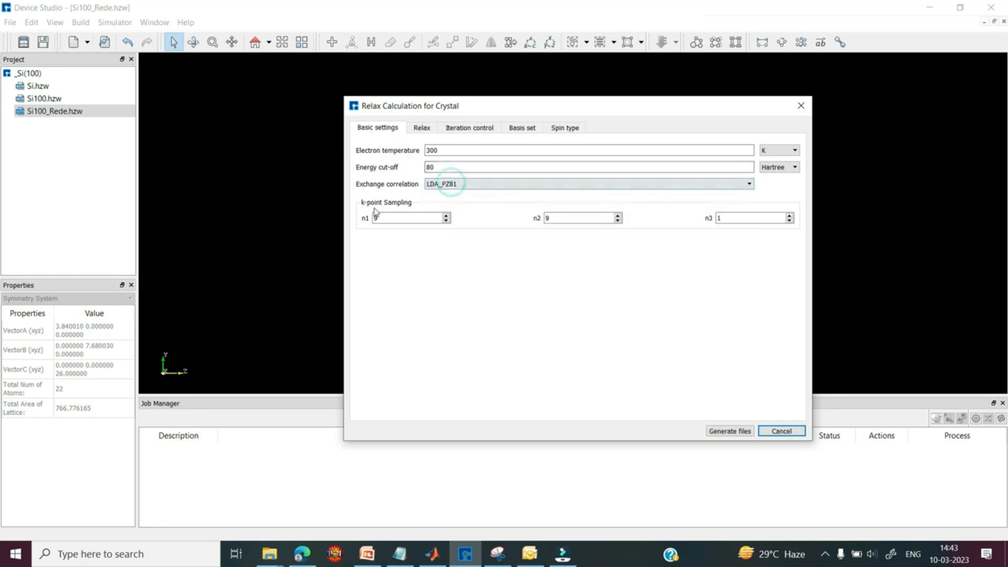
# Keep MD as the relaxation method and set the force convergence criterion to 0.02 eV/angstrom.
pyautogui.click(422, 128)
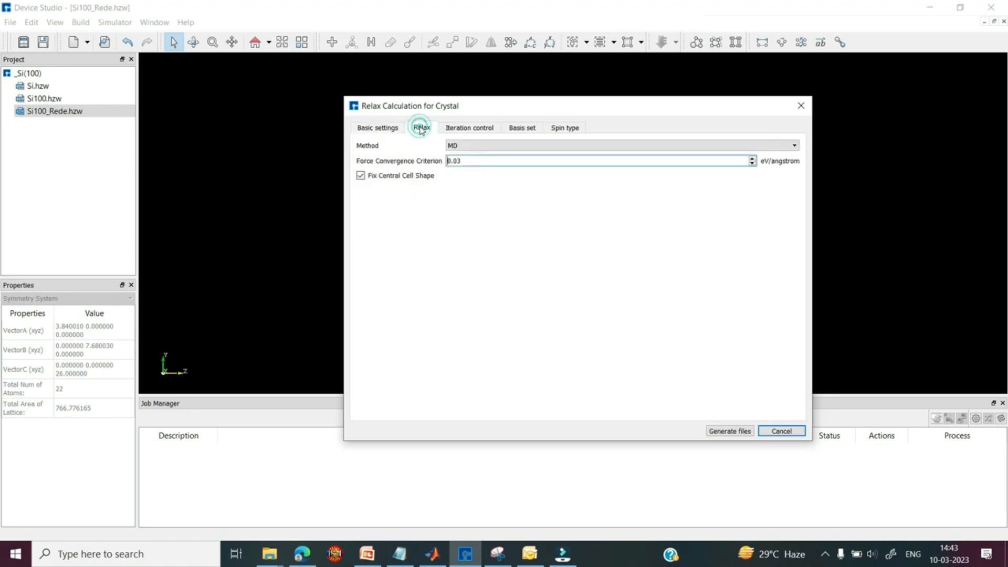
pyautogui.click(478, 147)
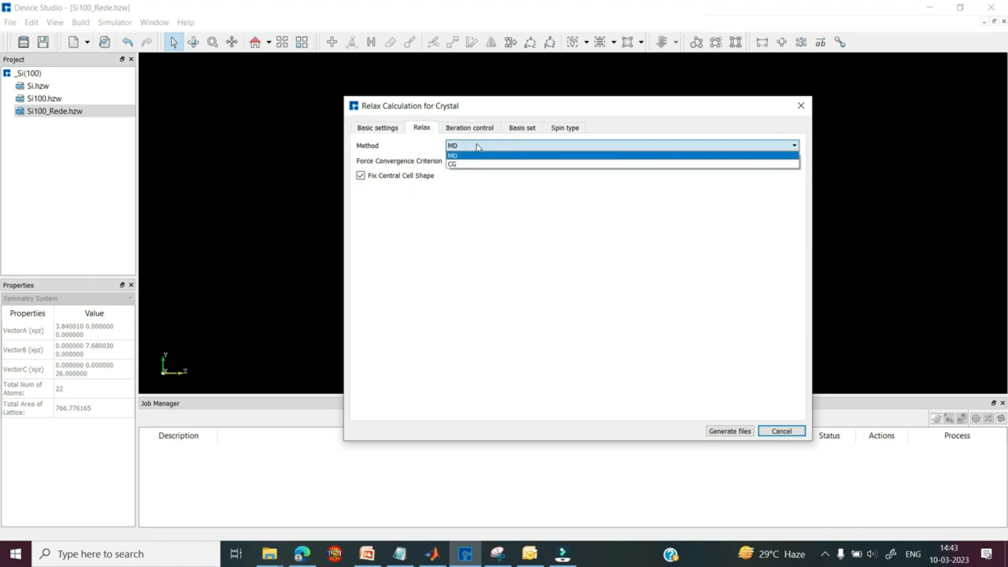
pyautogui.click(478, 147)
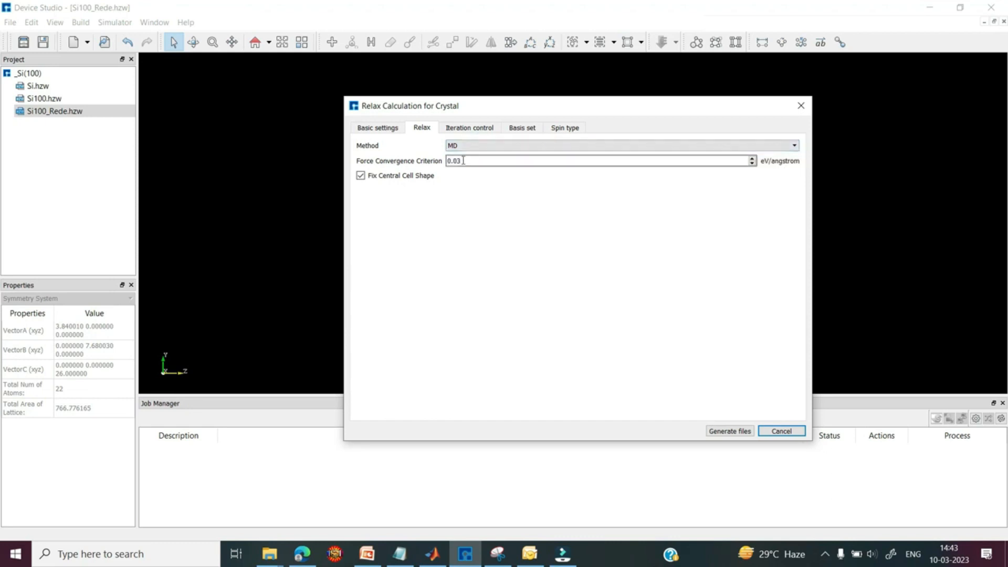
pyautogui.press('BackSpace')
pyautogui.write('2')
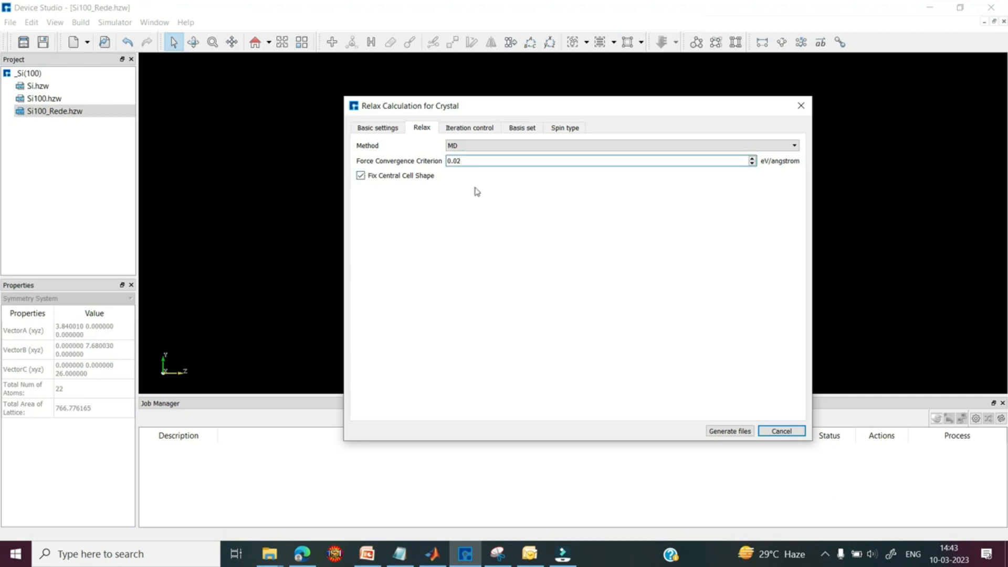
# Review the iteration control, ByElement basis set and NoSpin settings unchanged, and generate the relax calculation files.
pyautogui.click(470, 131)
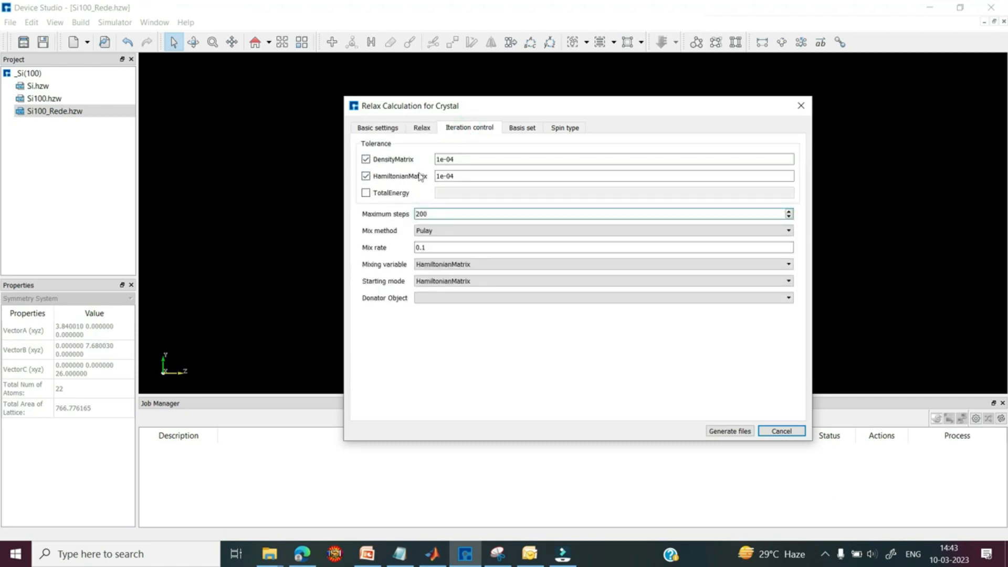
pyautogui.click(522, 130)
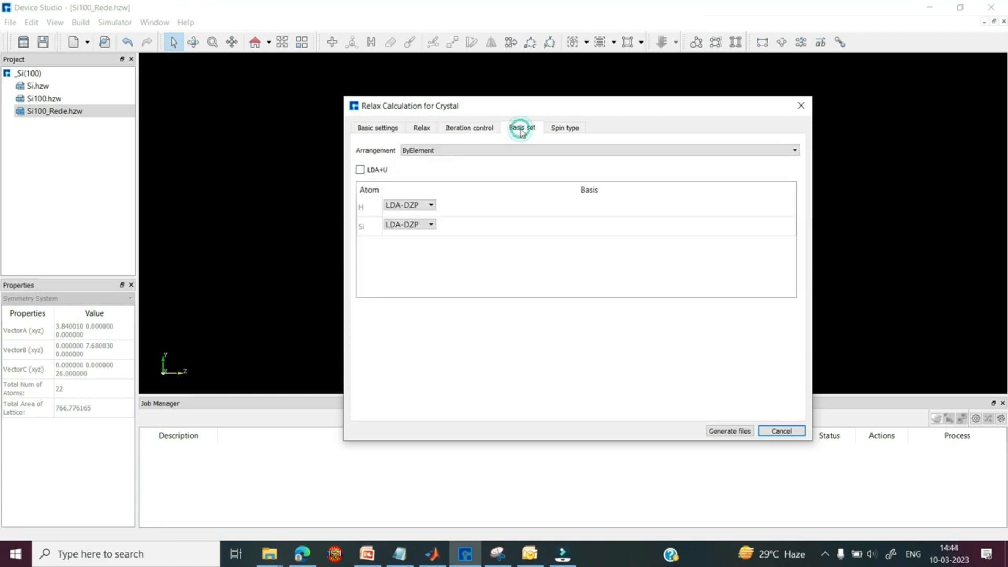
pyautogui.click(427, 152)
pyautogui.click(423, 152)
pyautogui.click(567, 128)
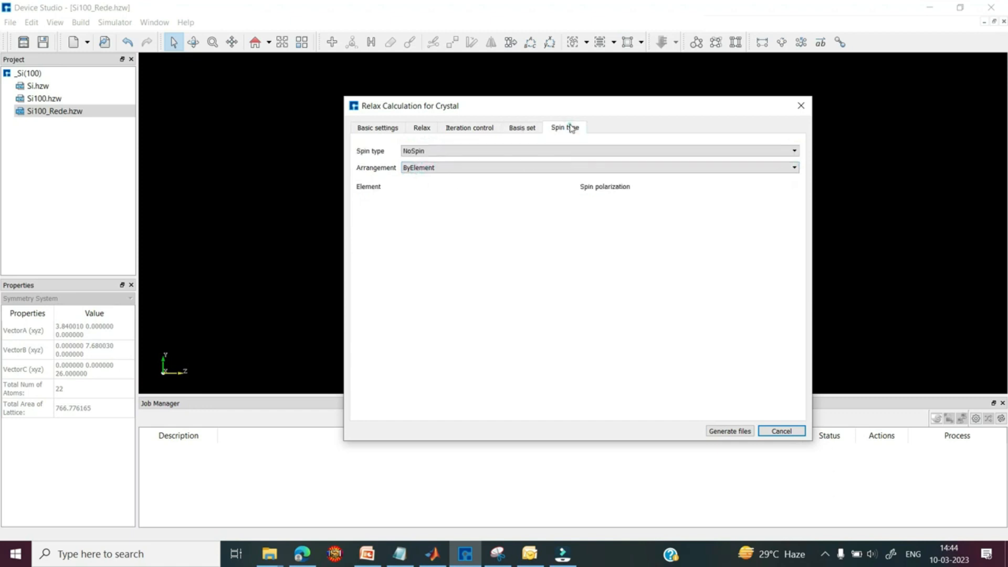
pyautogui.click(519, 151)
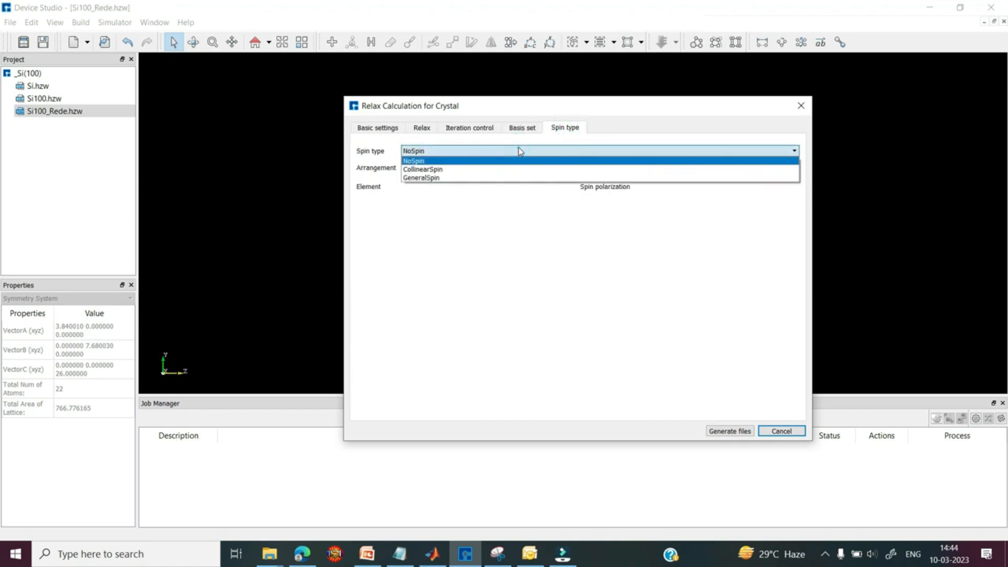
pyautogui.click(519, 151)
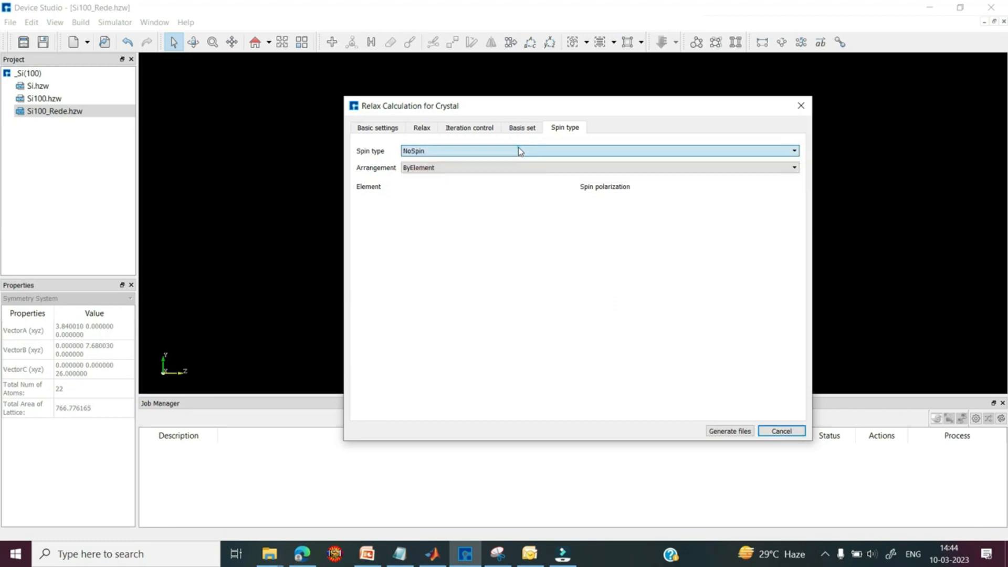
pyautogui.click(720, 430)
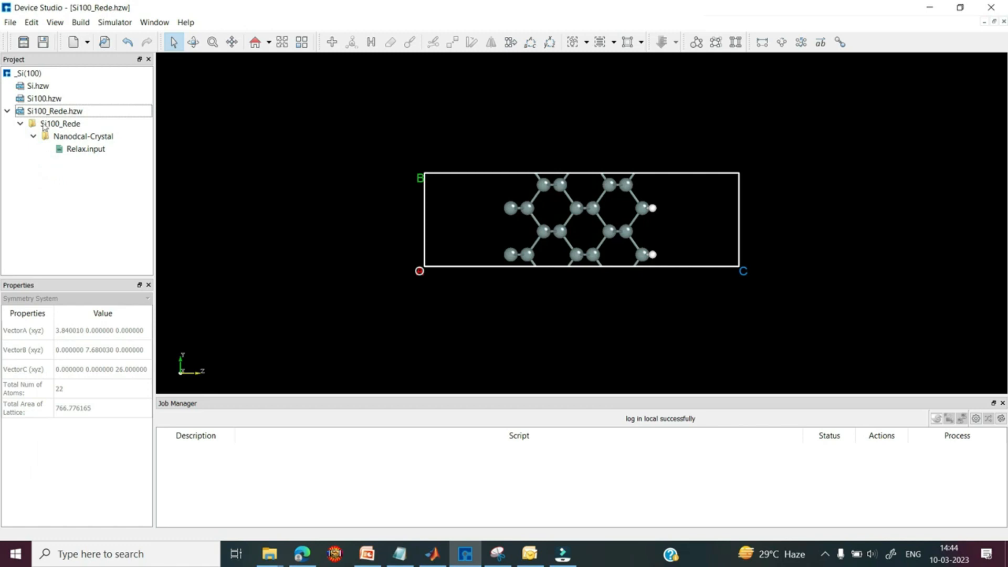
# Open the generated Relax.input file of Si100_Rede to inspect the relaxation input parameters.
pyautogui.click(82, 151)
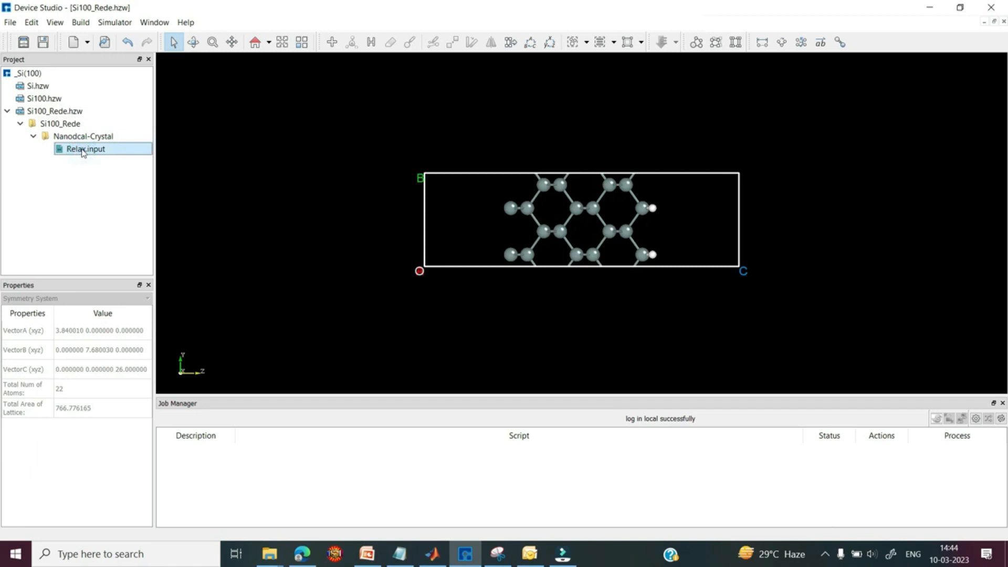
pyautogui.rightClick(82, 152)
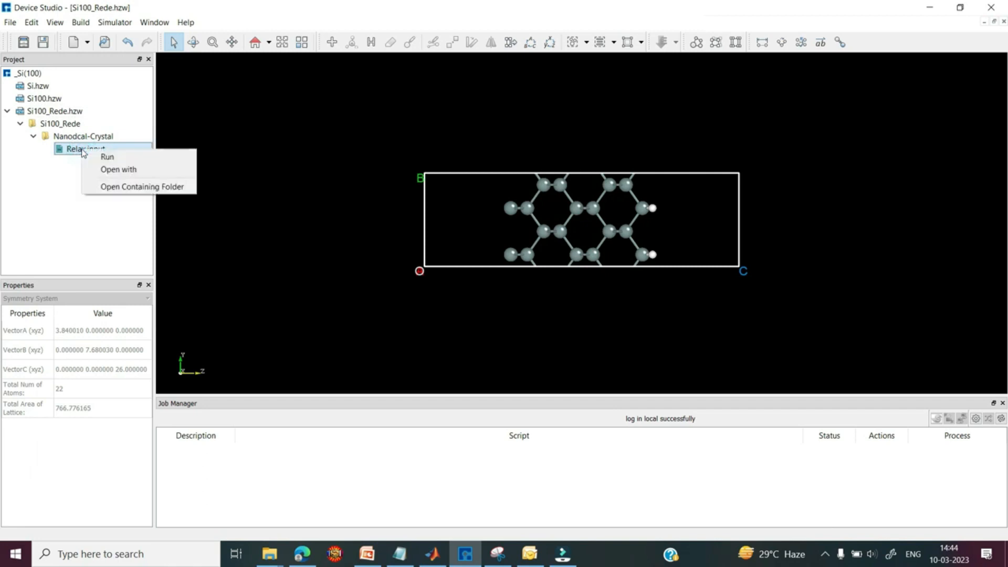
pyautogui.click(122, 170)
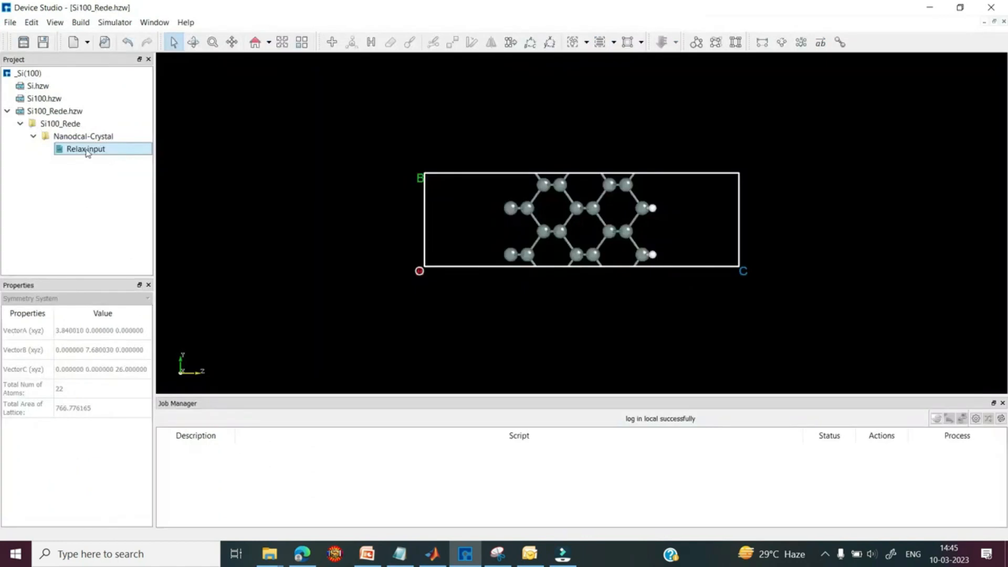
# Run the Relax.input calculation on the MyComputer(127.0.0.1) gateway.
pyautogui.click(86, 150)
pyautogui.rightClick(86, 151)
pyautogui.click(112, 157)
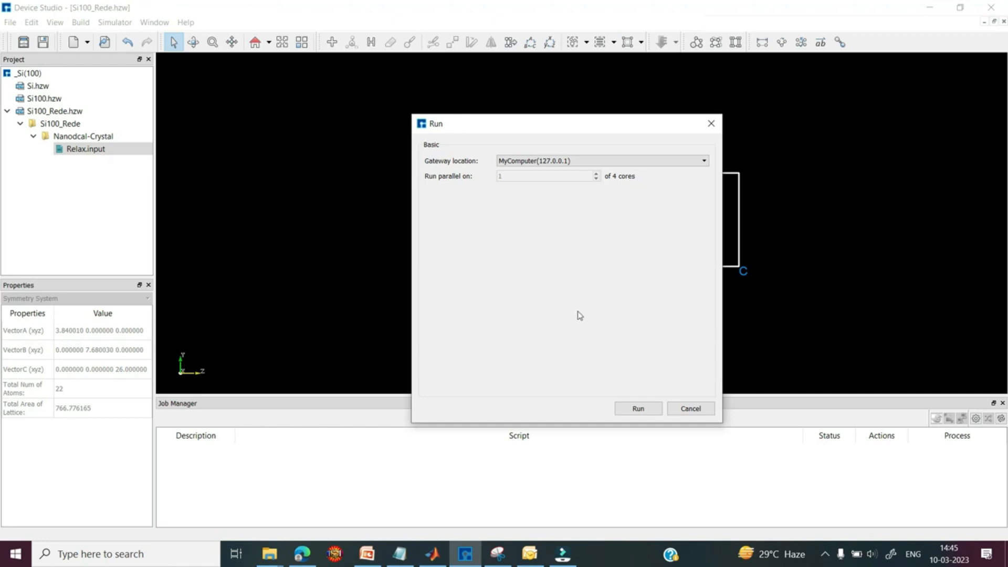
pyautogui.click(638, 409)
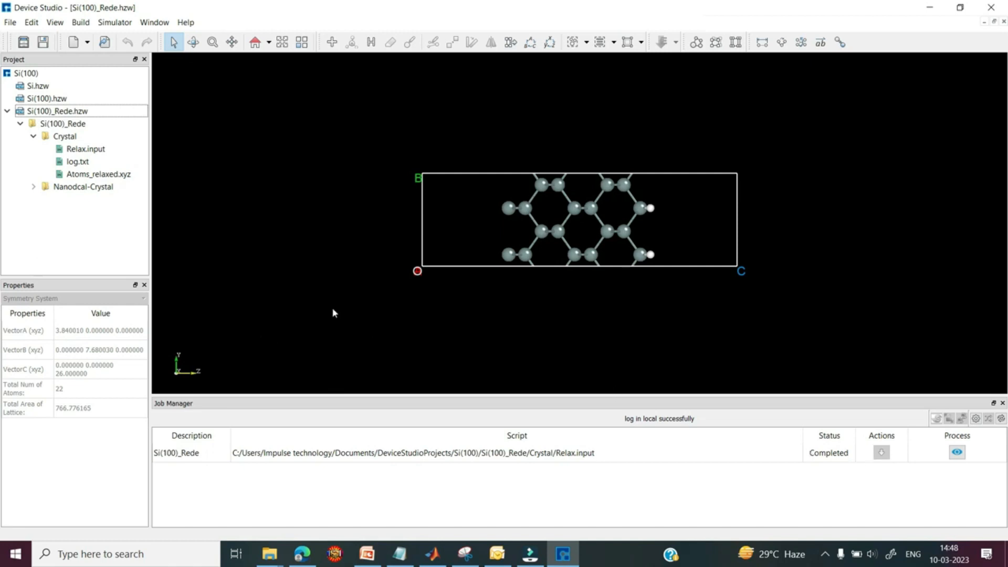
# Open the Atoms_relaxed.xyz result file of Si(100)_Rede to inspect the relaxed atom coordinates.
pyautogui.click(91, 176)
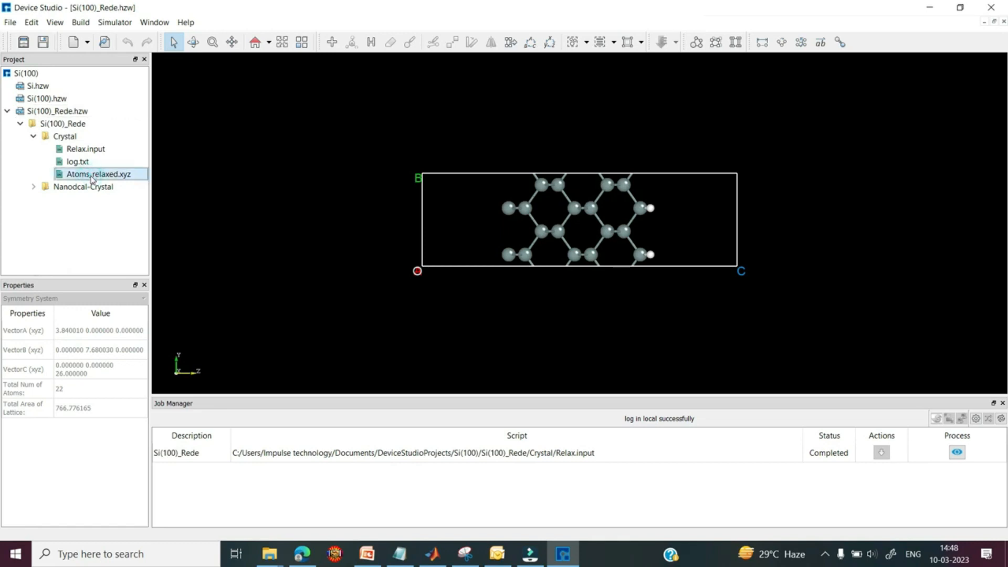
pyautogui.rightClick(91, 179)
pyautogui.click(121, 184)
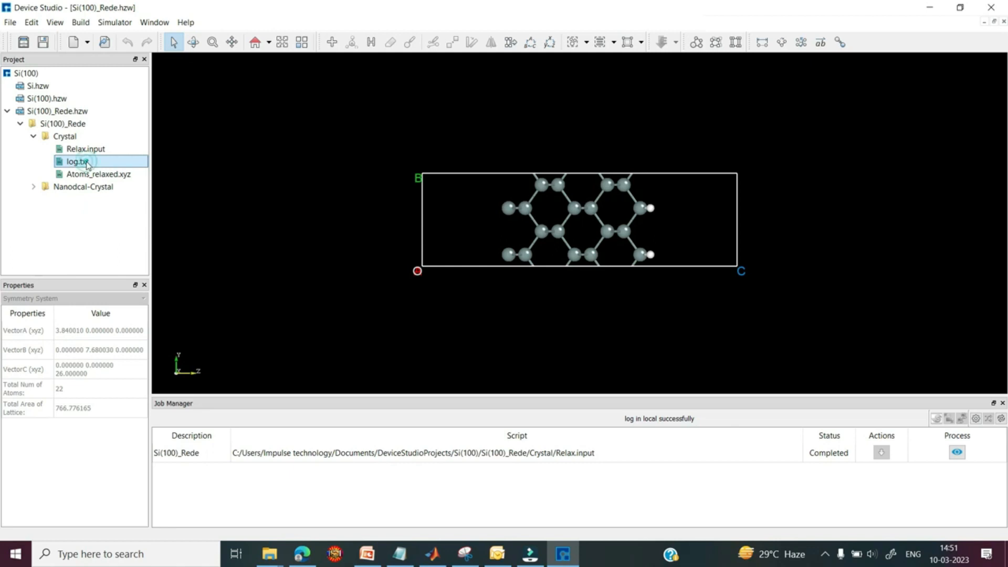
# Open log.txt of the relaxation, examine the maximum atomic force at each step down to the end, and close it.
pyautogui.rightClick(87, 163)
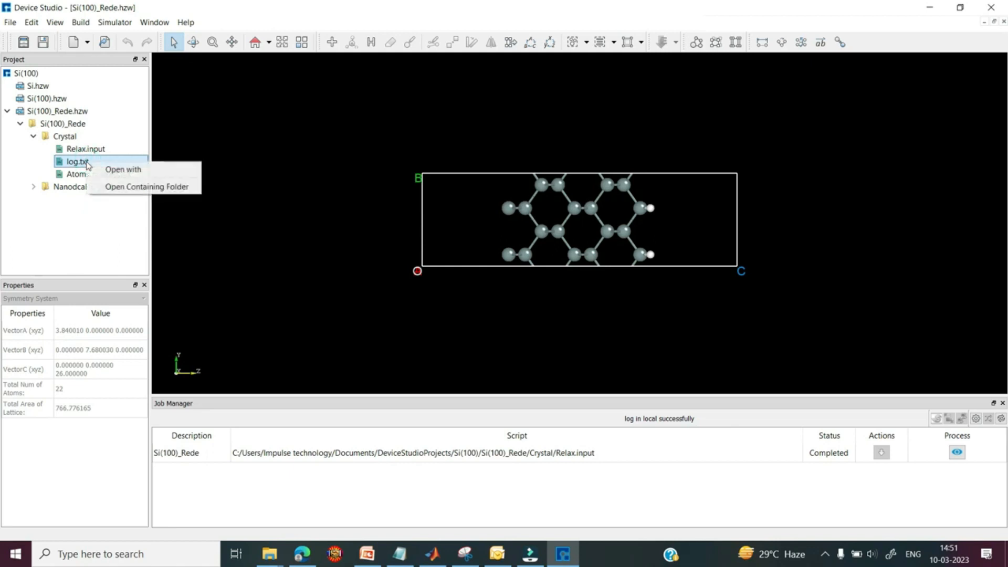
pyautogui.click(122, 170)
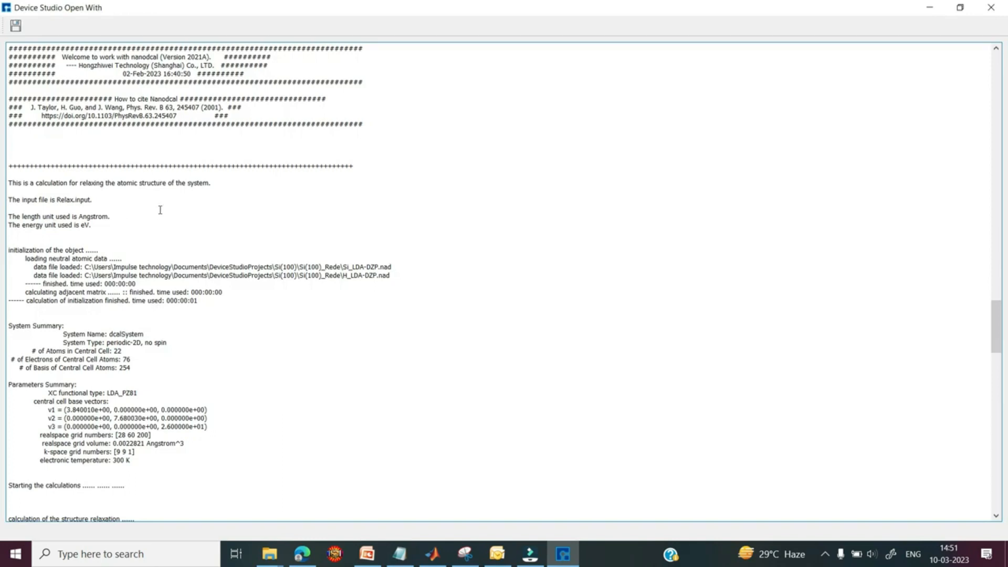
pyautogui.scroll(-13, 240, 290)
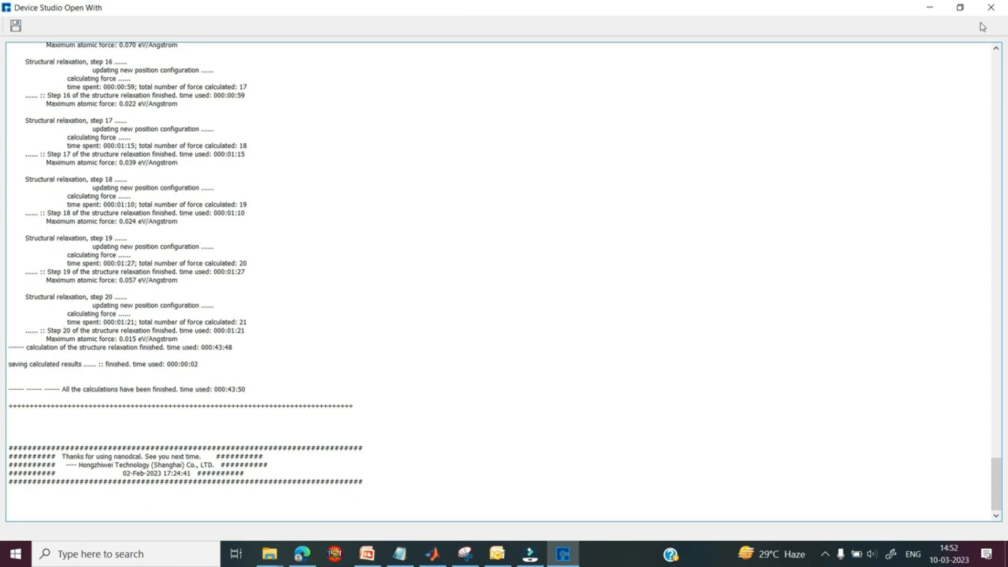
pyautogui.click(990, 7)
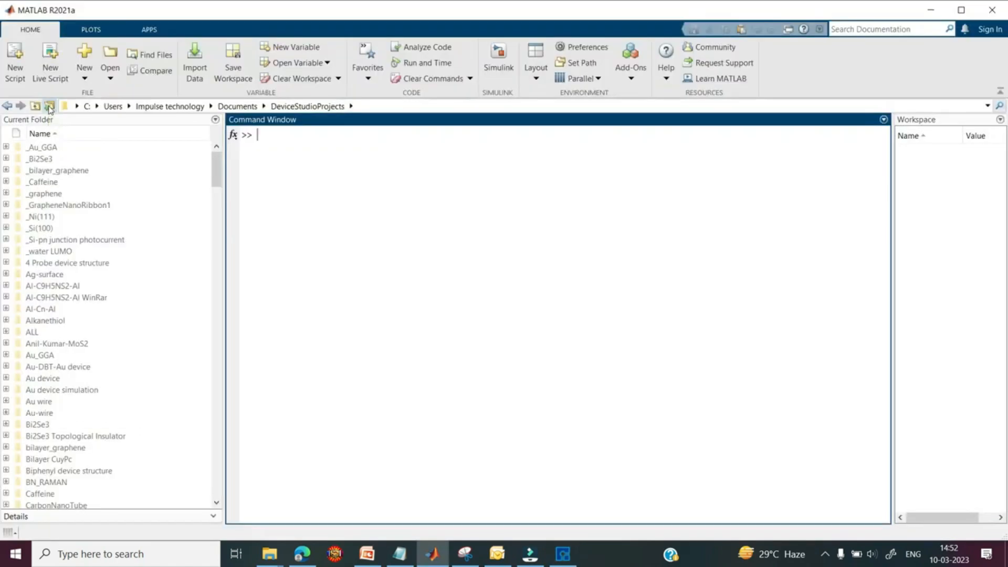
# In MATLAB, set the current folder to the Si(100) project, expand its Crystal results folder and select CalculatedResults.mat.
pyautogui.click(49, 106)
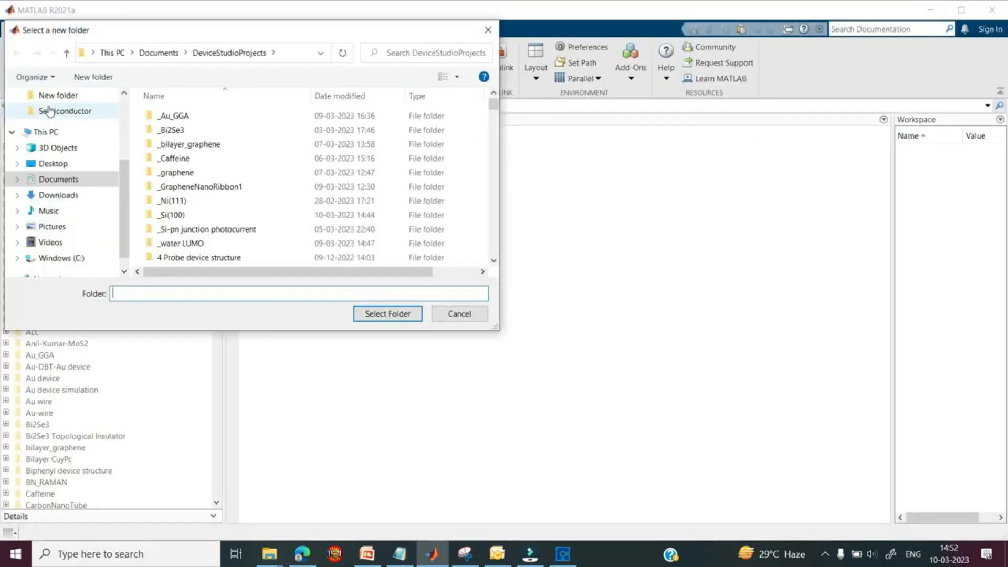
pyautogui.scroll(-20, 196, 196)
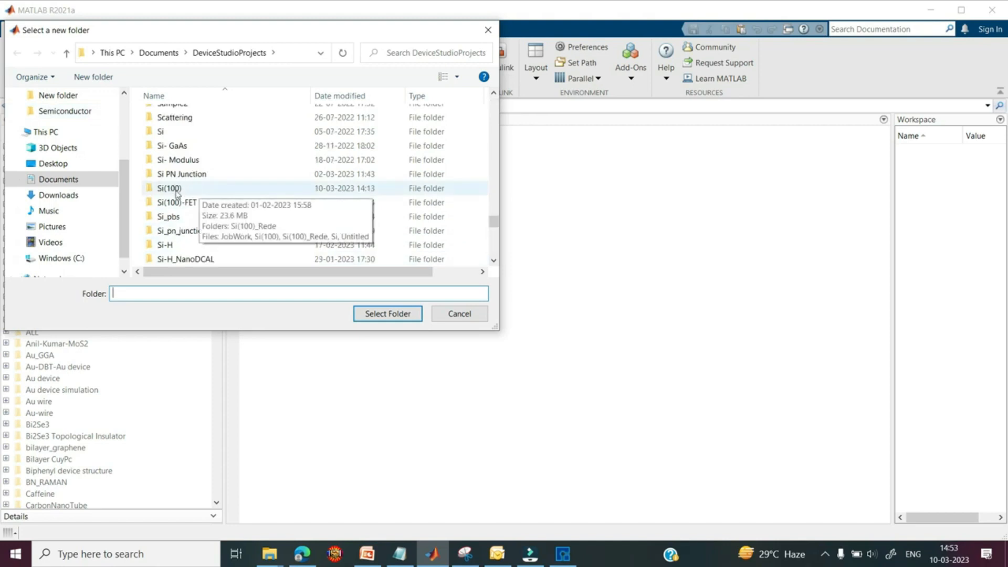
pyautogui.click(176, 190)
pyautogui.click(176, 192)
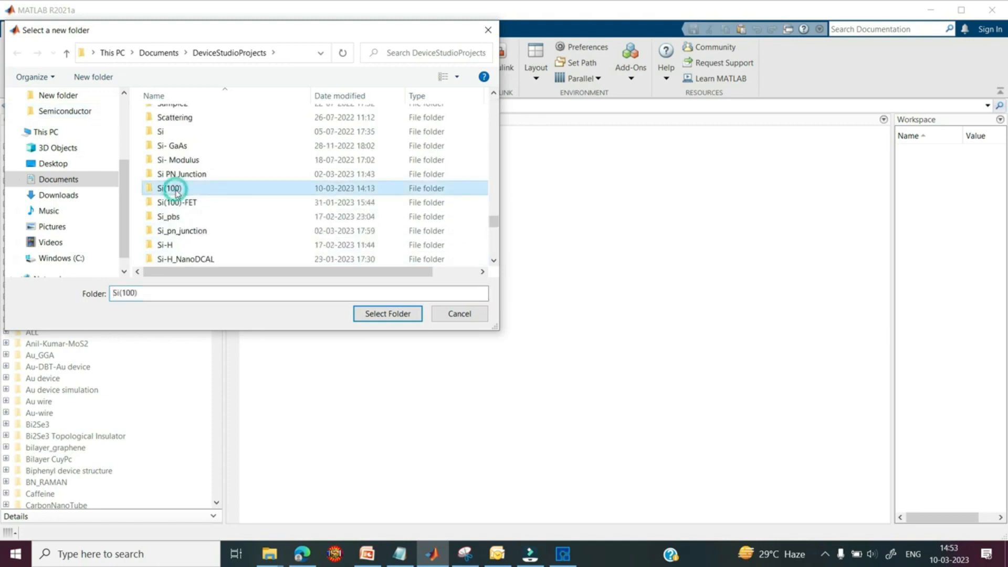
pyautogui.click(387, 314)
pyautogui.click(15, 159)
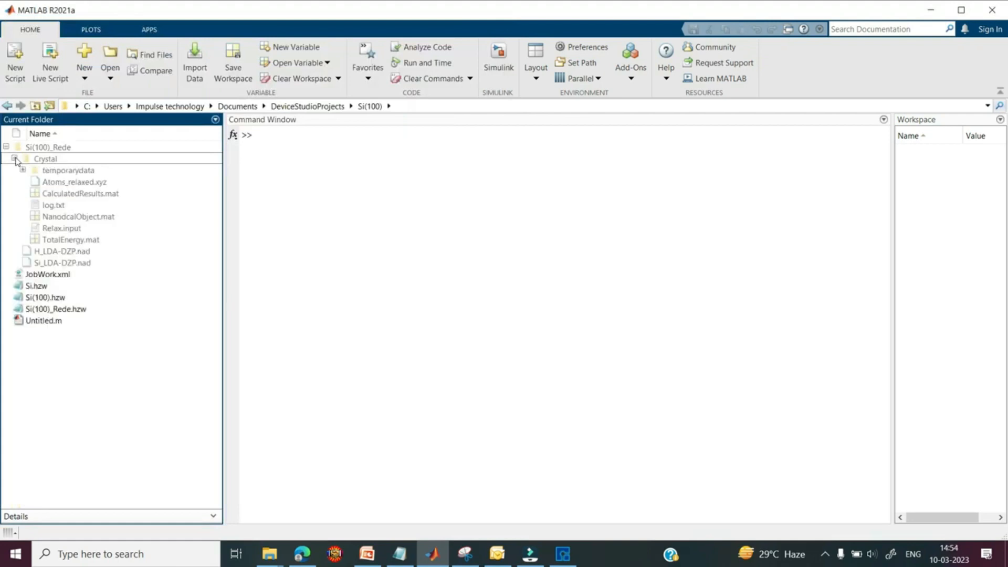
pyautogui.click(108, 194)
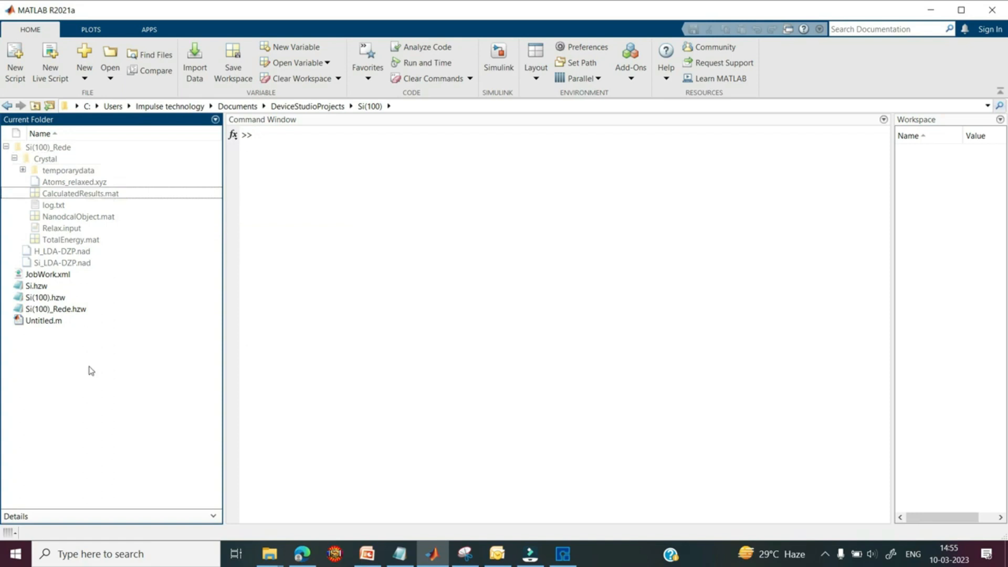
# Run the Untitled.m script plotting maximum atomic force against optimization step for the Si(100) surface, and enlarge the figure.
pyautogui.click(18, 67)
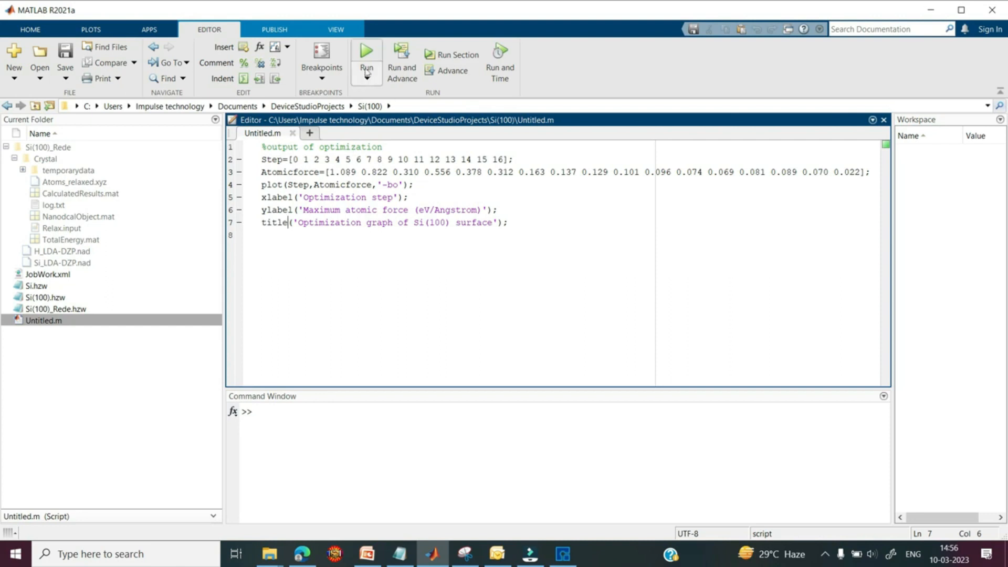
pyautogui.click(366, 53)
pyautogui.moveTo(540, 24); pyautogui.dragTo(535, 116)
pyautogui.doubleClick(535, 117)
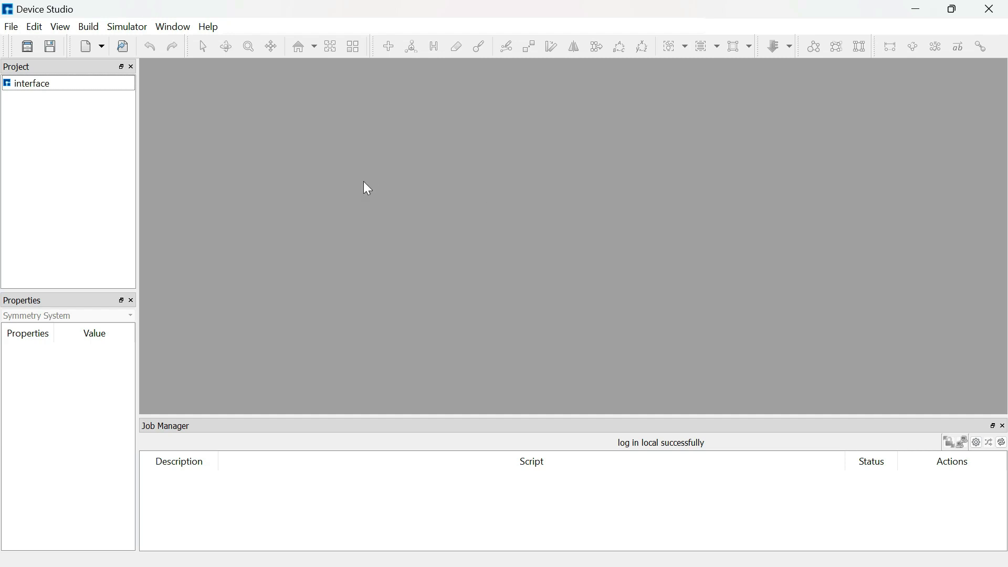
# In Device Studio's interface project, import the local Si.hzw structure from 3Dmaterials > Semiconductor and maximize its view.
pyautogui.click(11, 27)
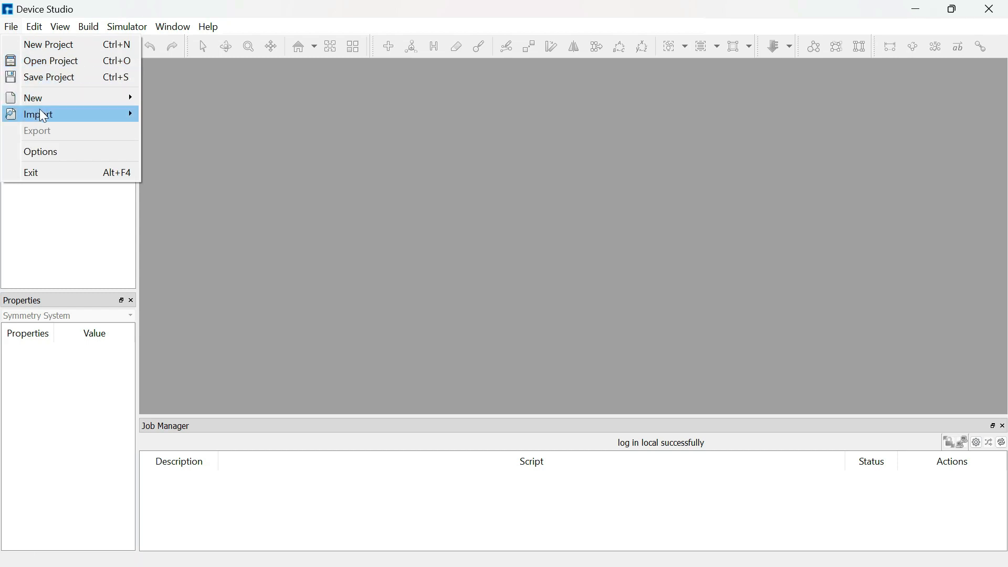
pyautogui.moveTo(43, 117)
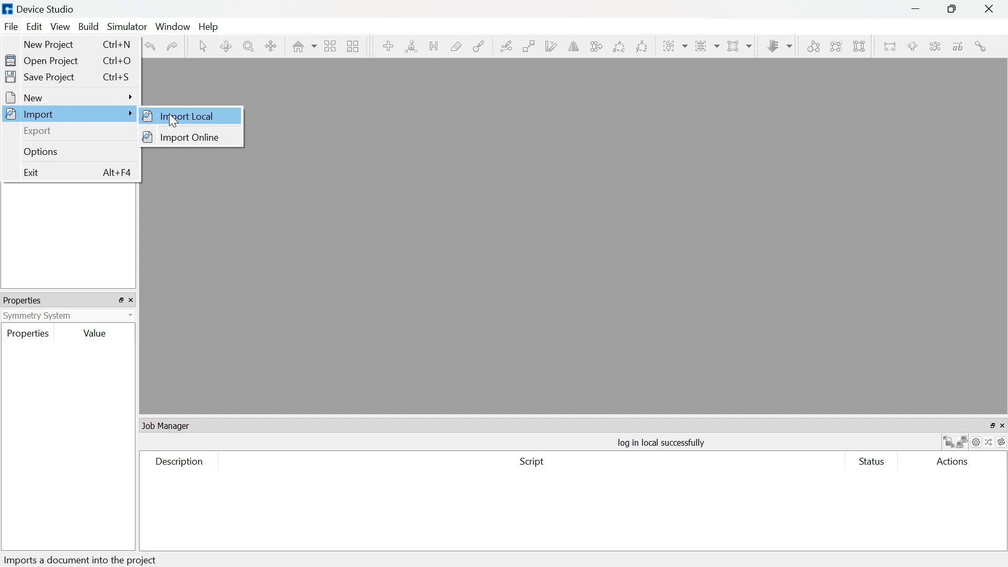
pyautogui.click(198, 116)
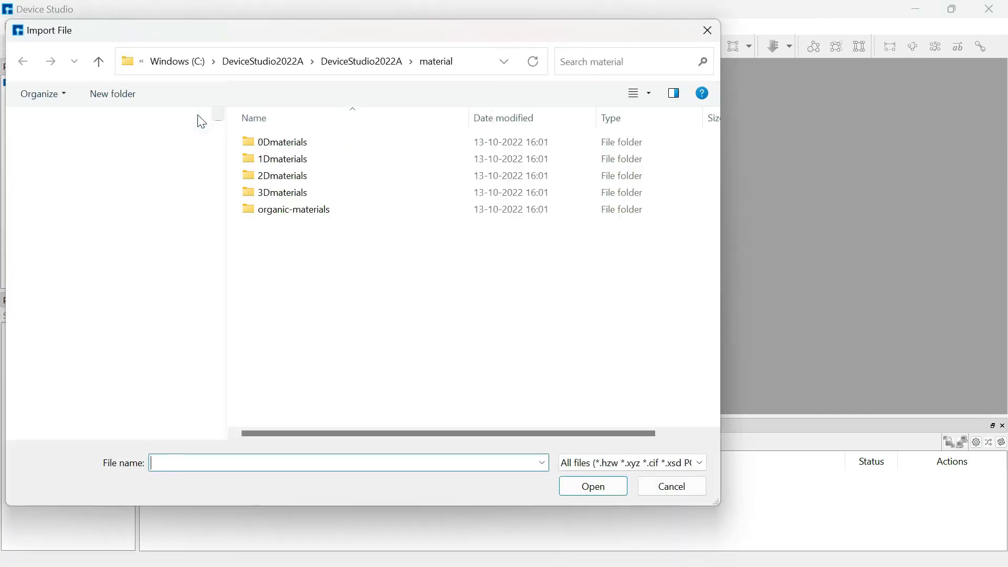
pyautogui.click(292, 197)
pyautogui.doubleClick(292, 197)
pyautogui.doubleClick(293, 241)
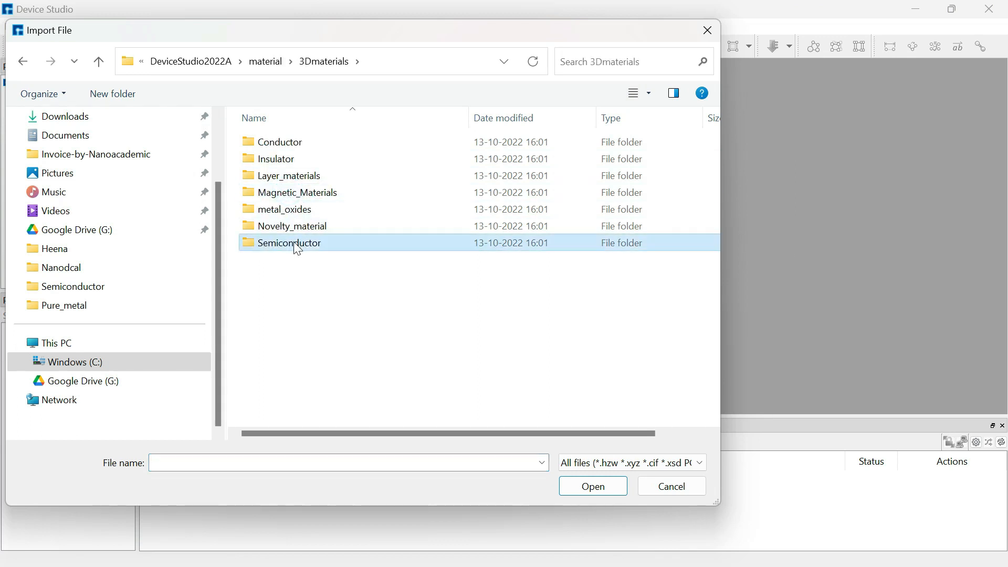
pyautogui.click(279, 202)
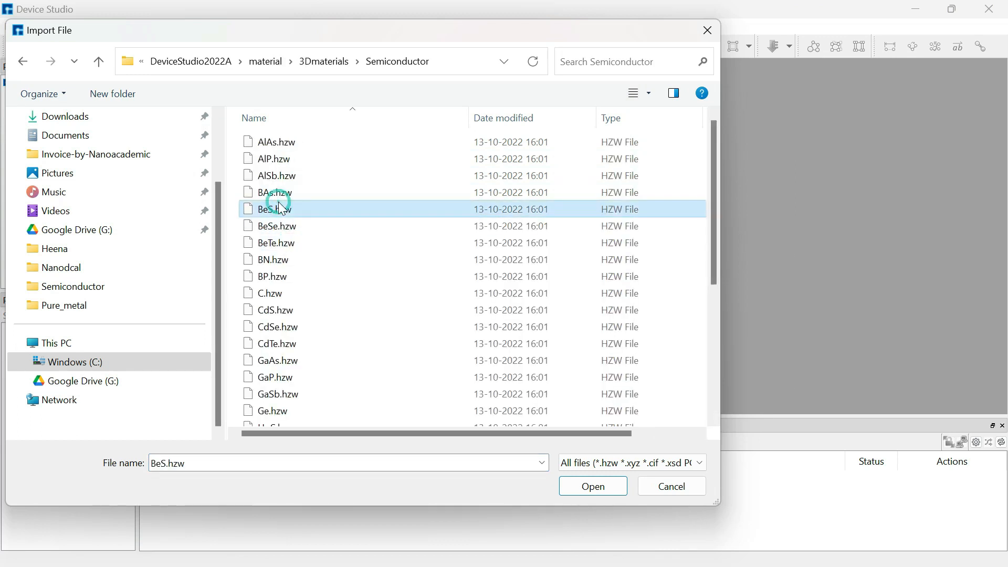
pyautogui.press('s')
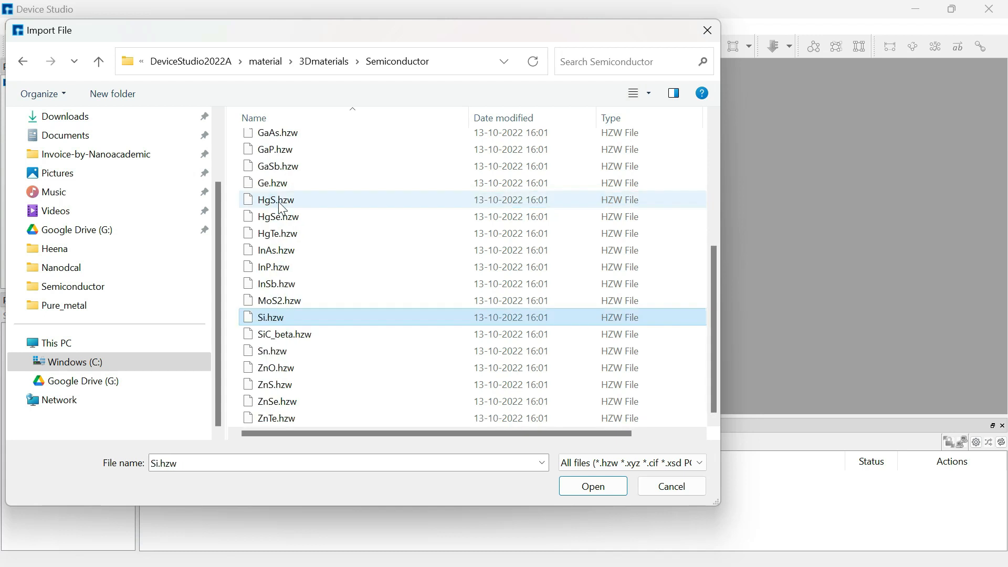
pyautogui.click(263, 317)
pyautogui.click(604, 487)
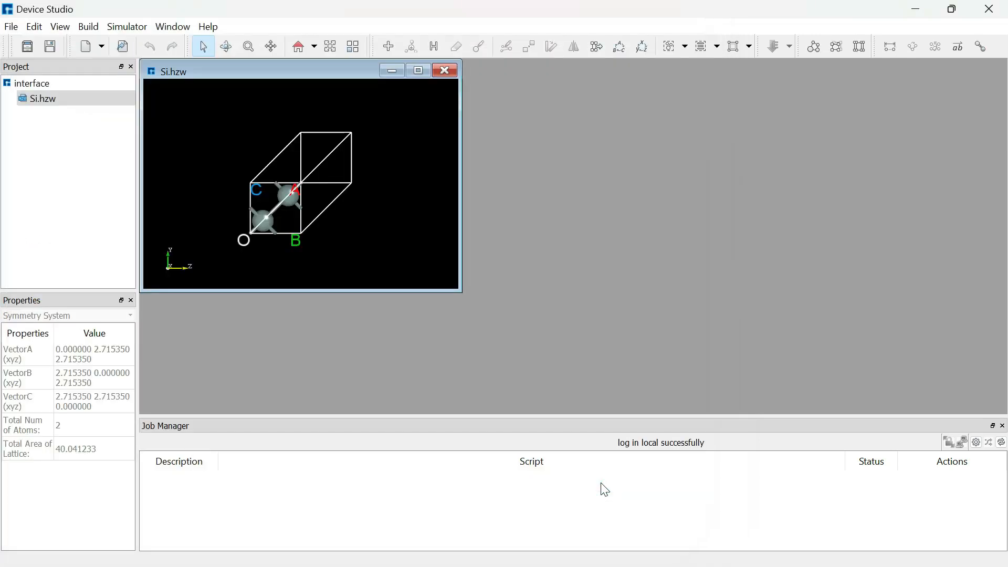
pyautogui.click(418, 71)
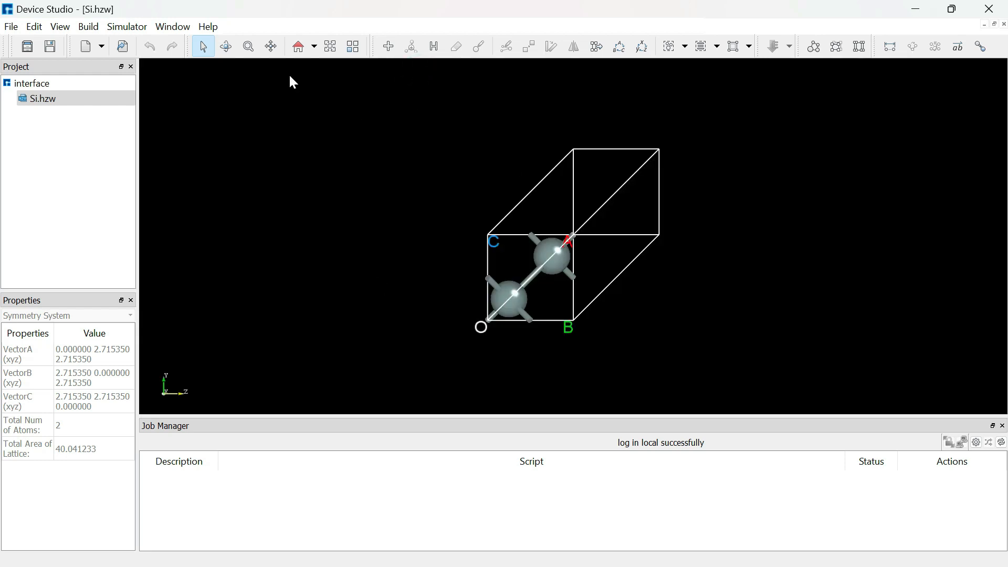
# Import the local Au.hzw structure from 3Dmaterials > Conductor > Pure_metal, and view the Si and Au structures in turn.
pyautogui.click(9, 28)
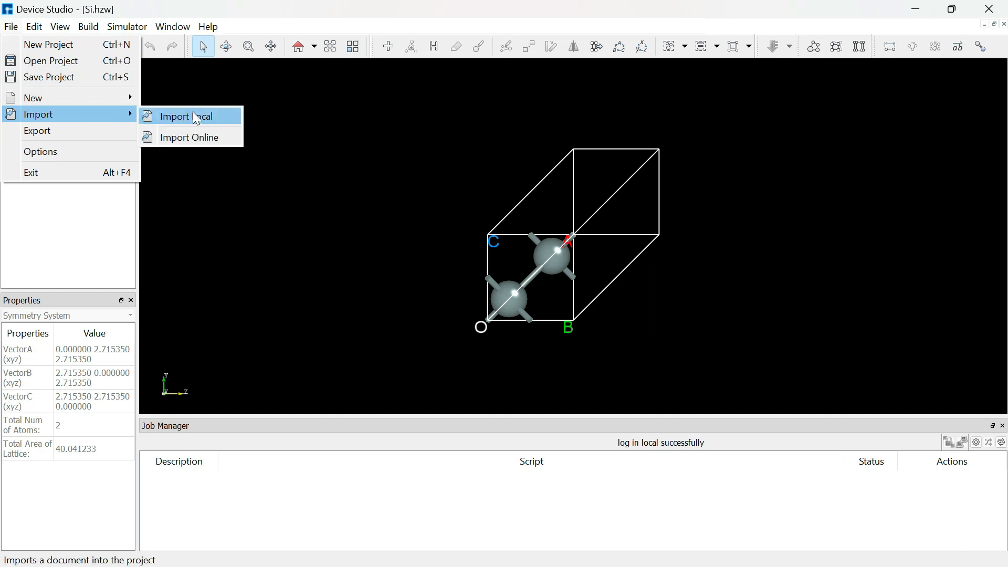
pyautogui.click(194, 113)
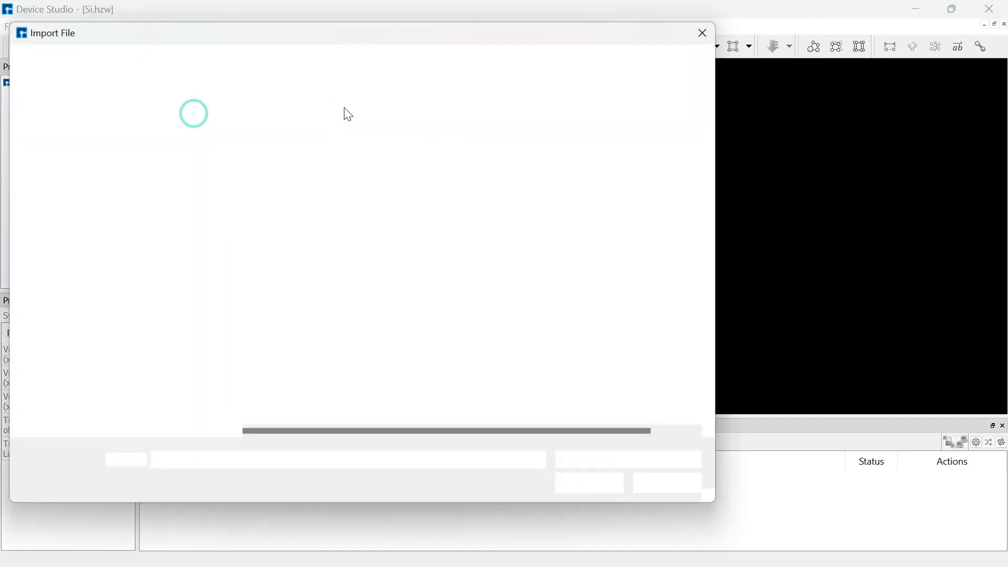
pyautogui.doubleClick(283, 195)
pyautogui.doubleClick(279, 142)
pyautogui.doubleClick(278, 143)
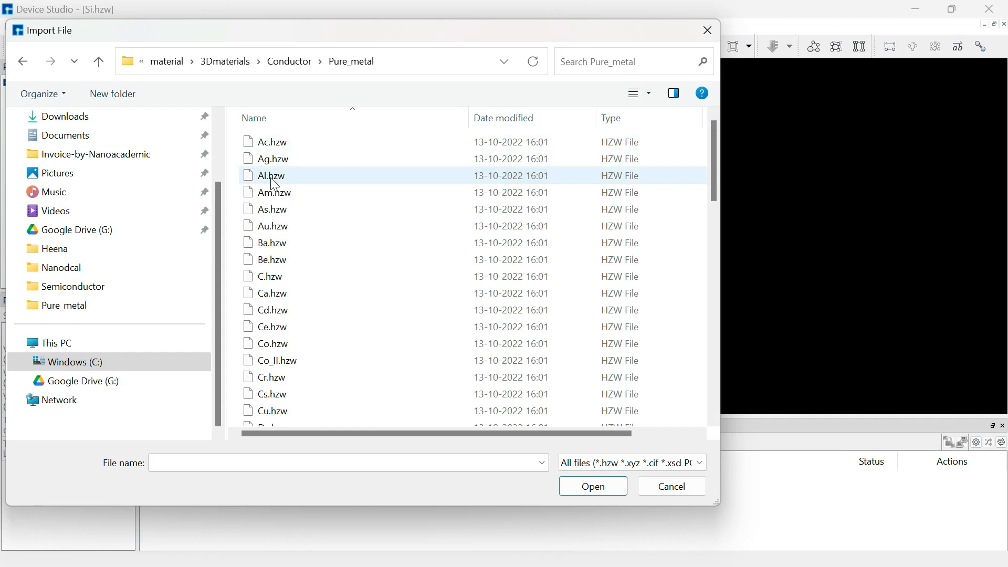
pyautogui.click(268, 229)
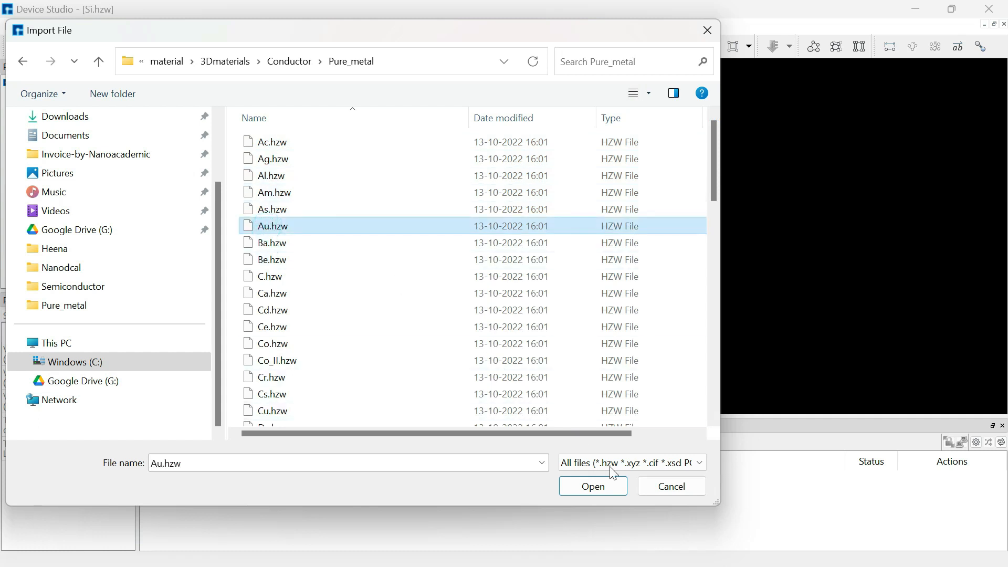
pyautogui.click(616, 488)
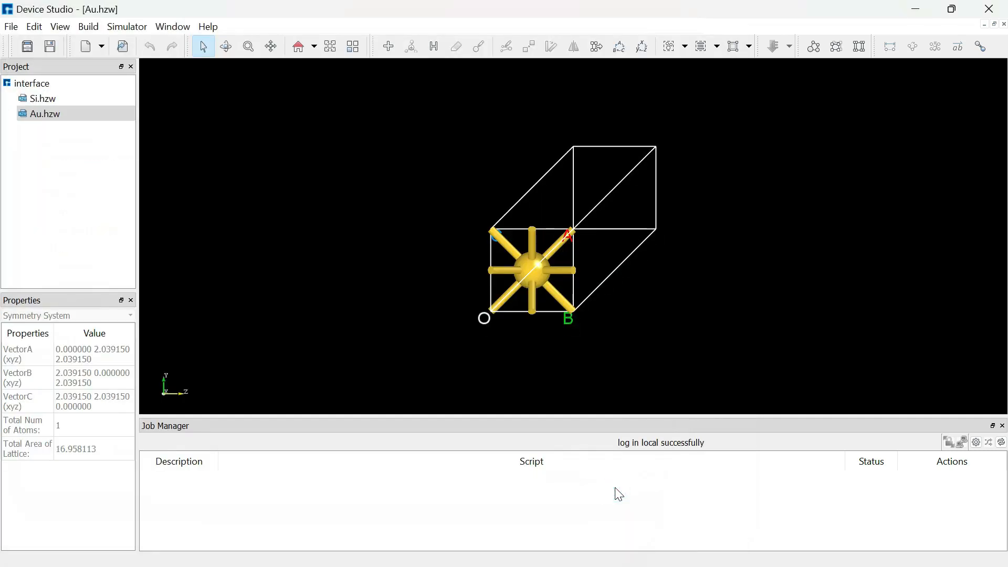
pyautogui.doubleClick(45, 98)
pyautogui.doubleClick(49, 114)
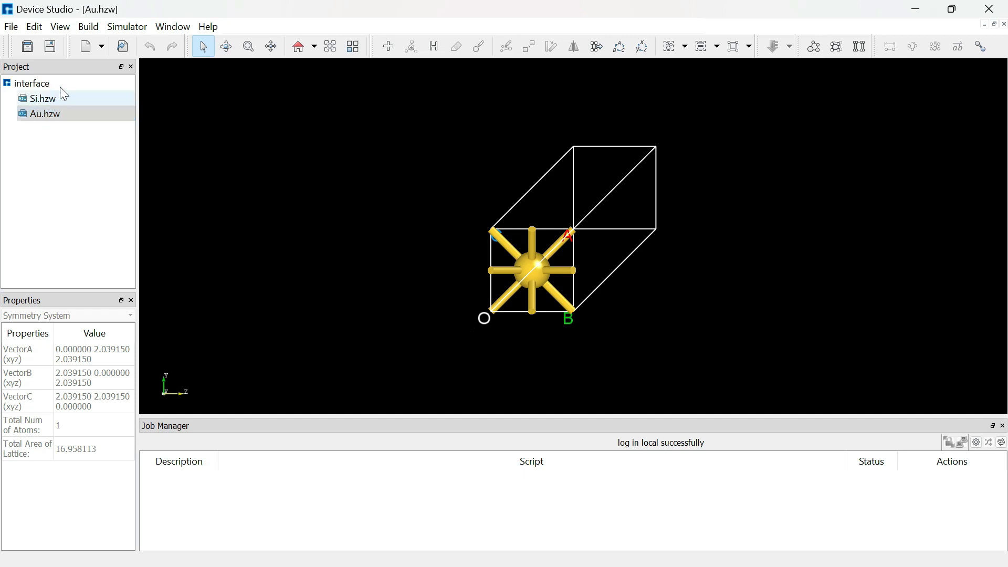
# Start CAD To Atomic and place a first rectangular block in the lower-left area of the drawing canvas.
pyautogui.click(89, 27)
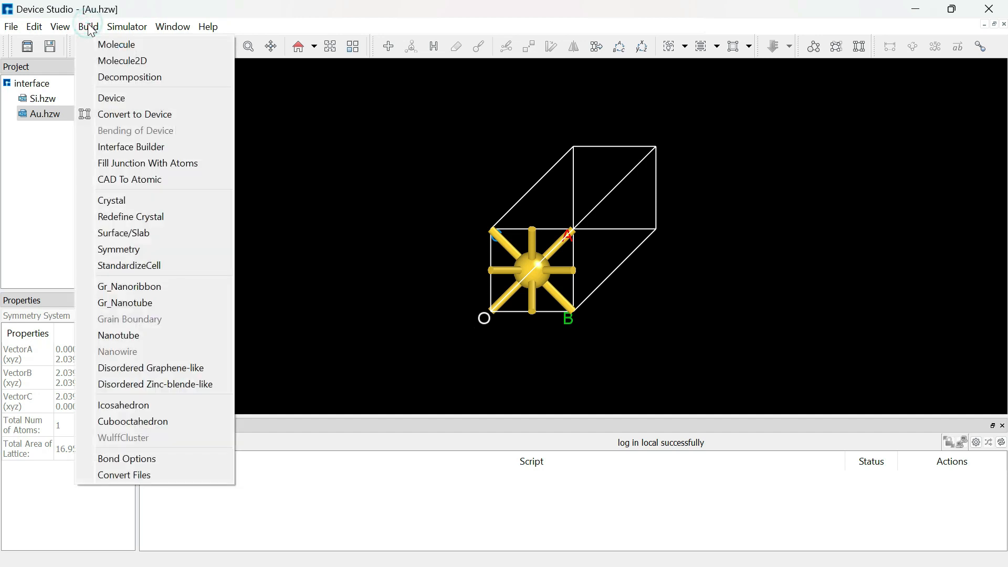
pyautogui.click(127, 178)
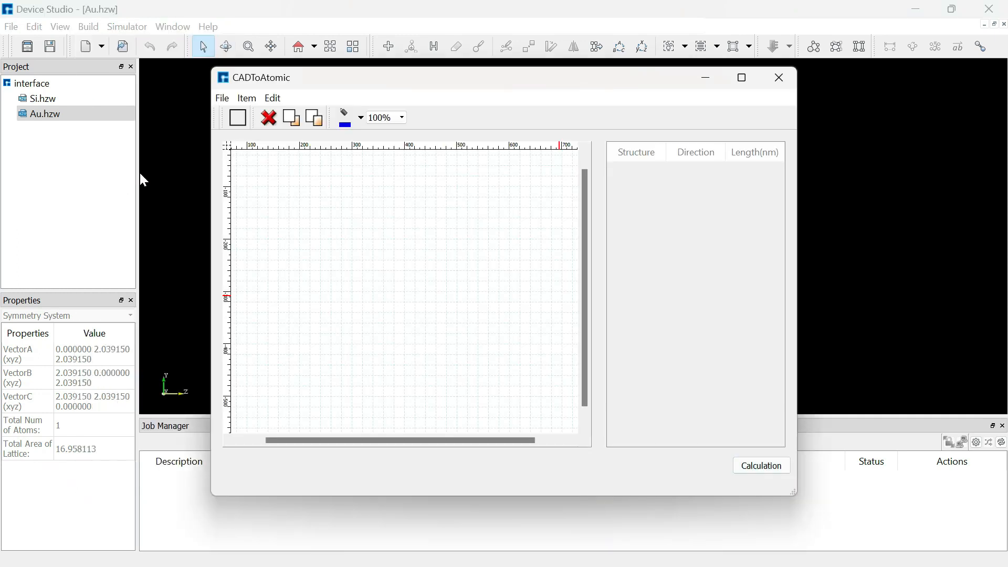
pyautogui.click(239, 118)
pyautogui.click(317, 295)
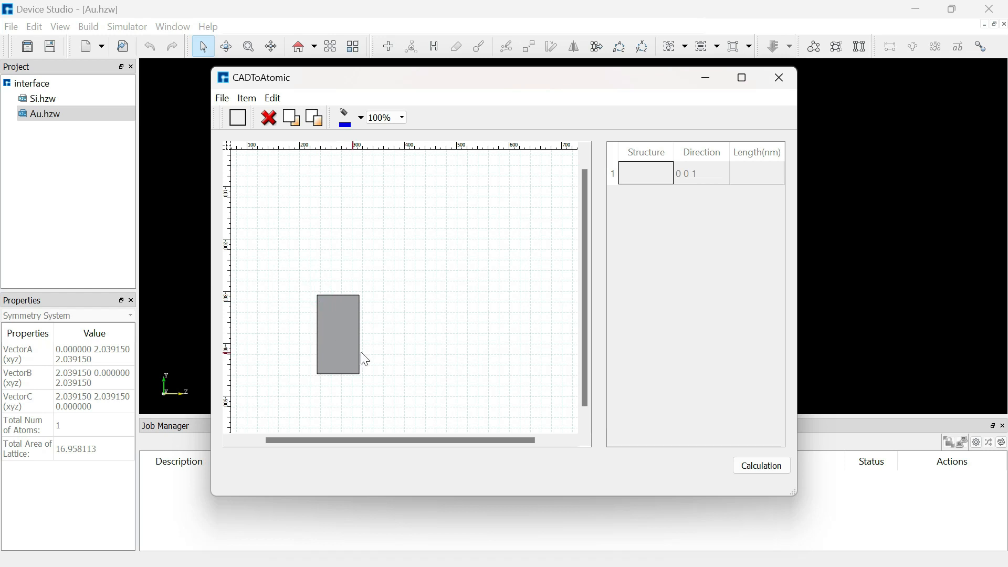
# Assign the Au.hzw structure to the first block, keeping its direction at 0 0 1.
pyautogui.rightClick(345, 317)
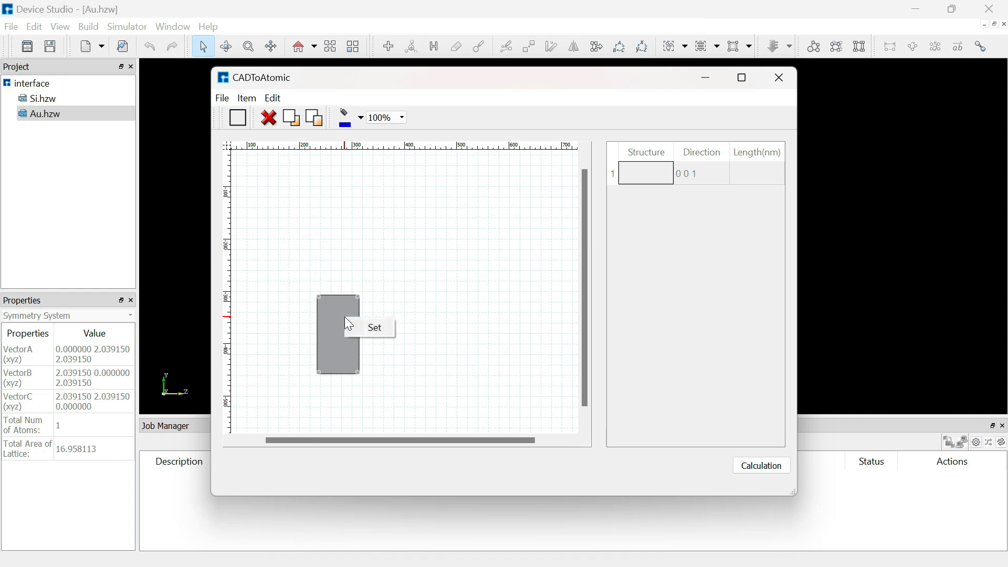
pyautogui.click(373, 326)
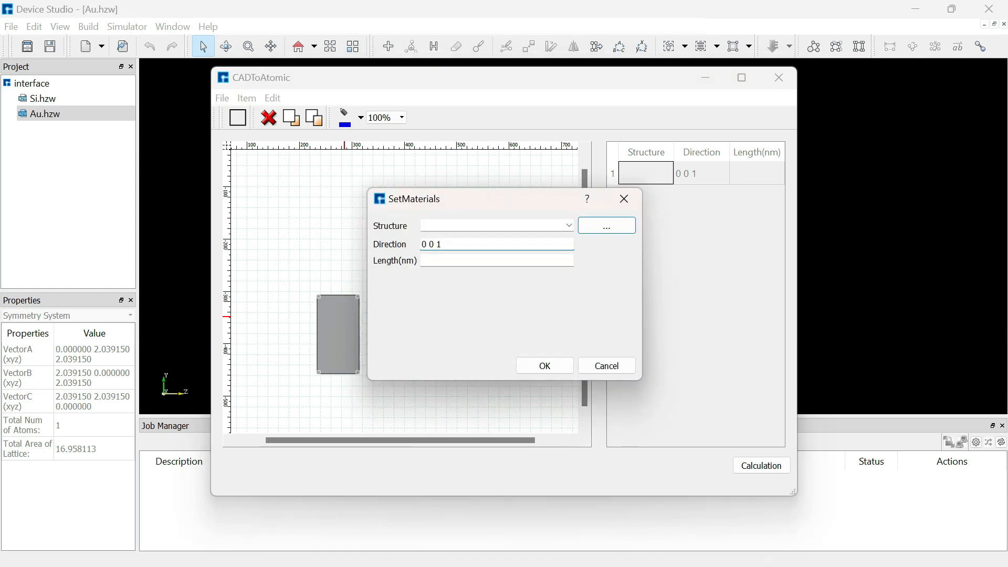
pyautogui.click(570, 226)
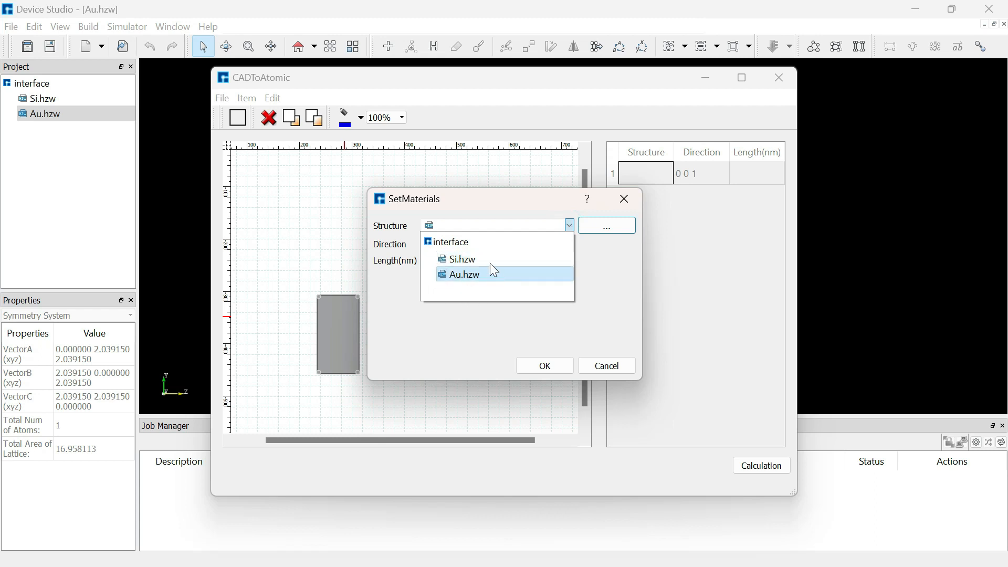
pyautogui.click(465, 274)
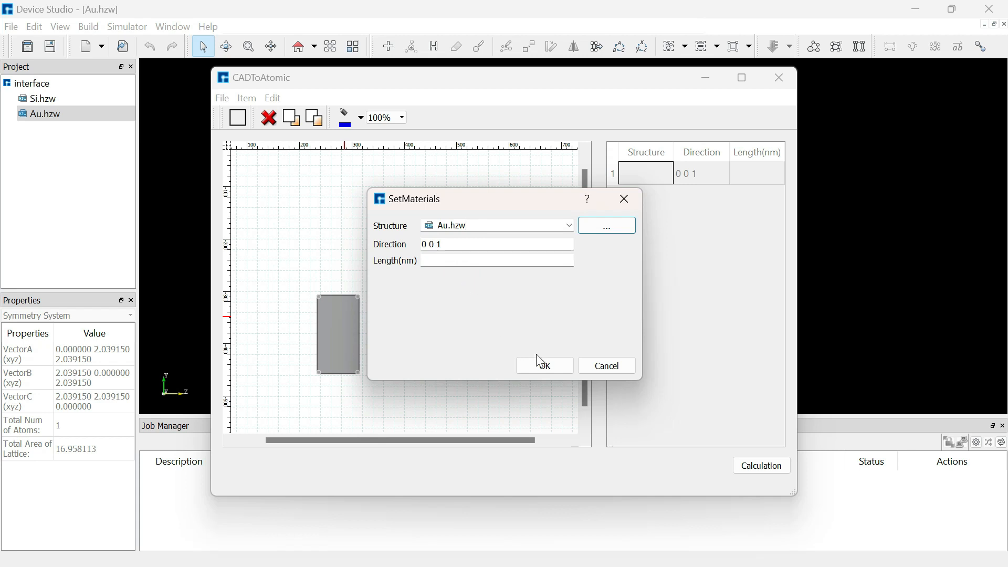
pyautogui.click(553, 367)
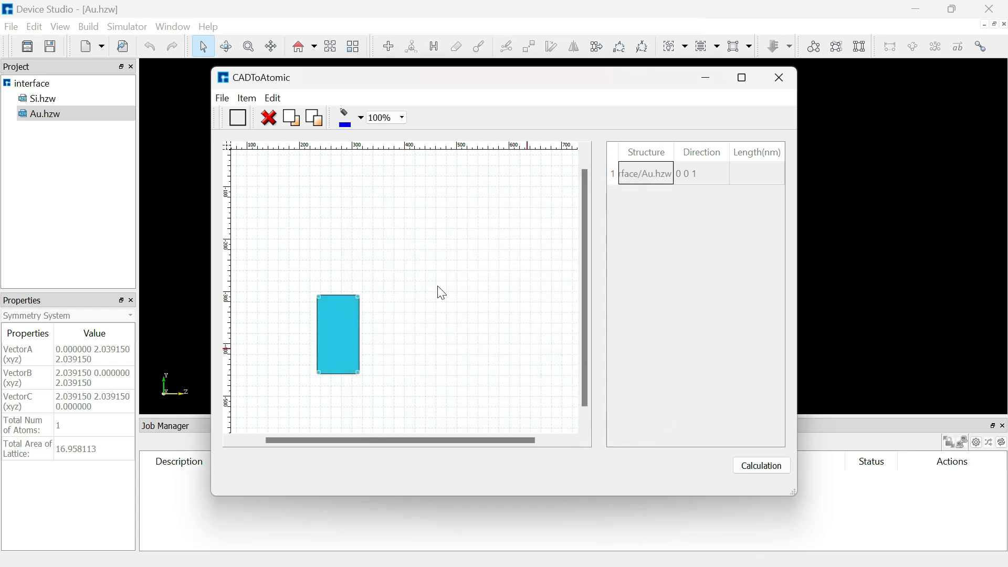
# Add a second block flush against the Au block's right edge and assign it the Si.hzw structure.
pyautogui.click(239, 118)
pyautogui.click(377, 308)
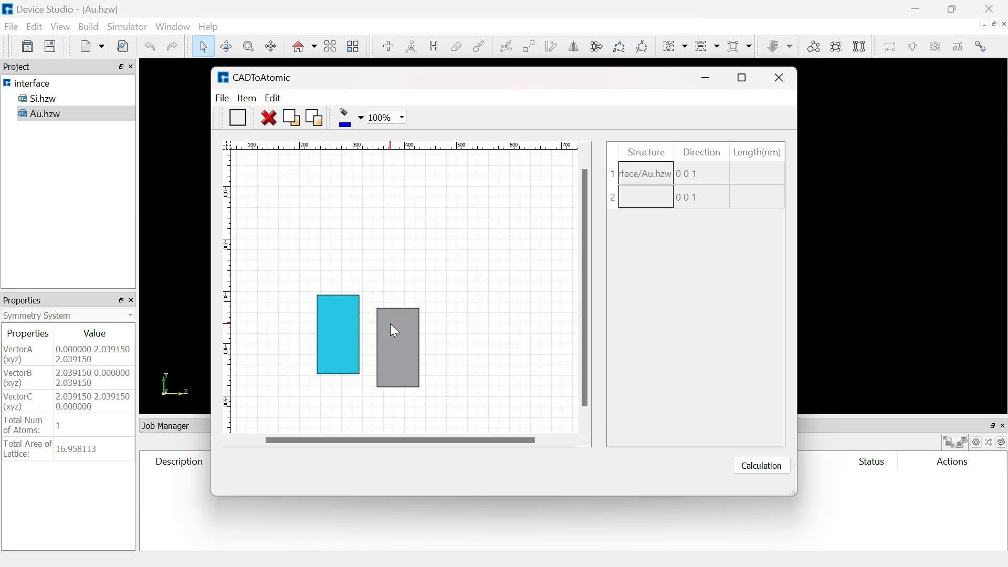
pyautogui.moveTo(390, 323); pyautogui.dragTo(374, 313)
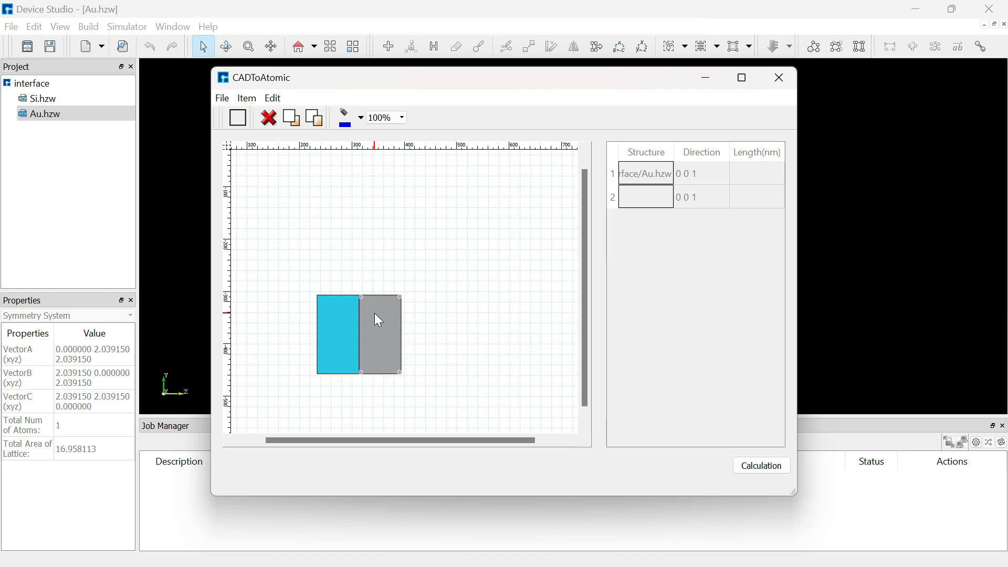
pyautogui.rightClick(375, 314)
pyautogui.click(399, 324)
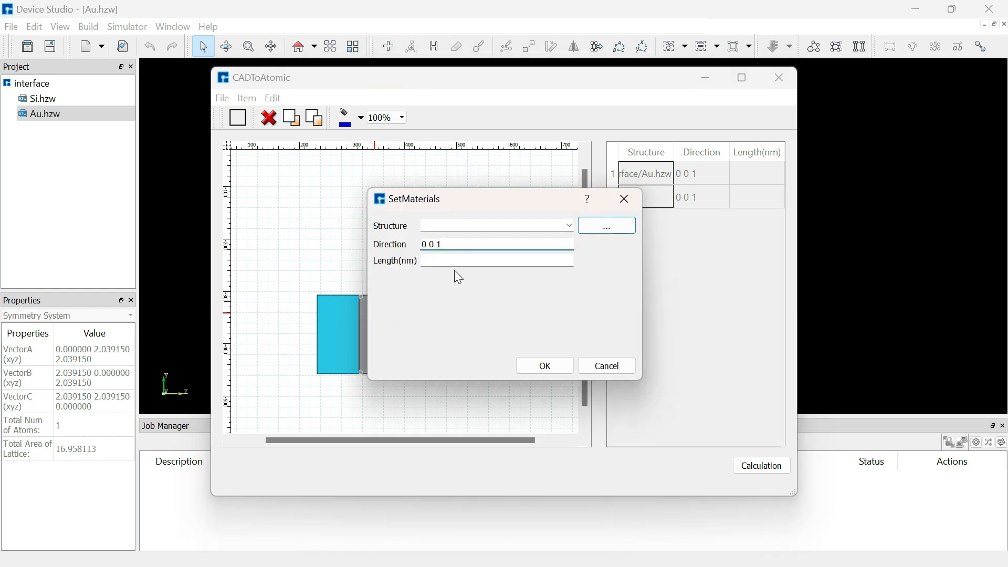
pyautogui.click(571, 228)
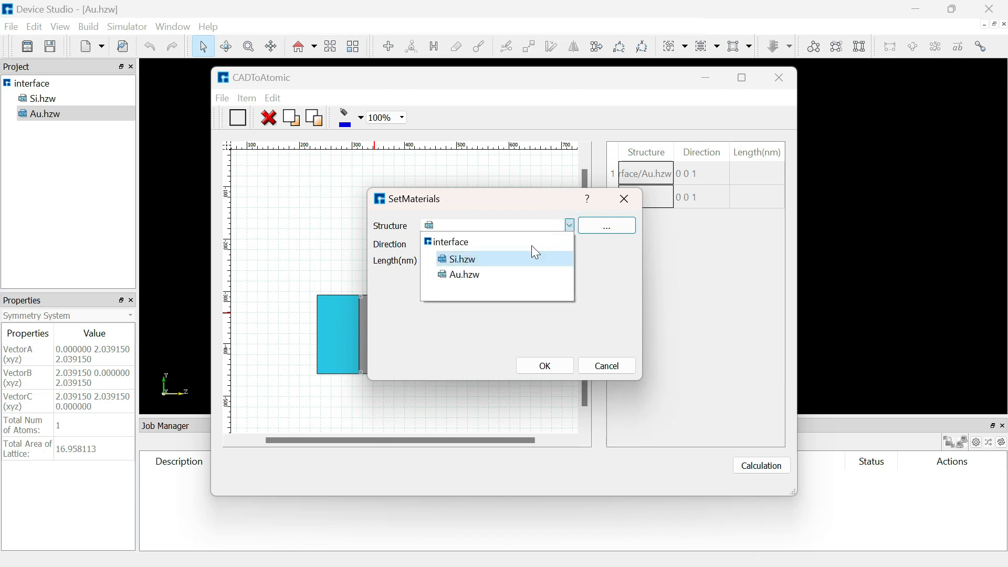
pyautogui.click(470, 262)
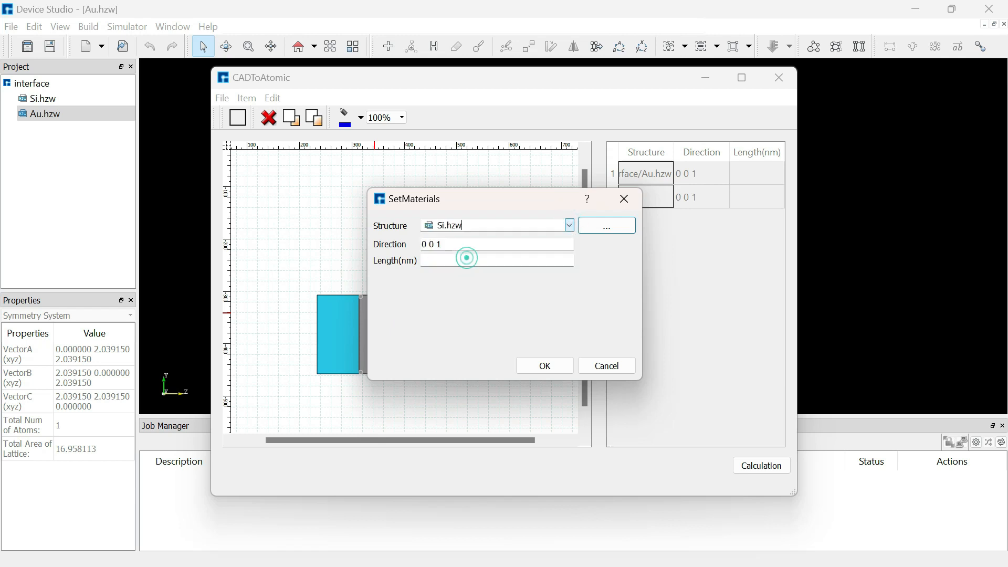
pyautogui.click(547, 367)
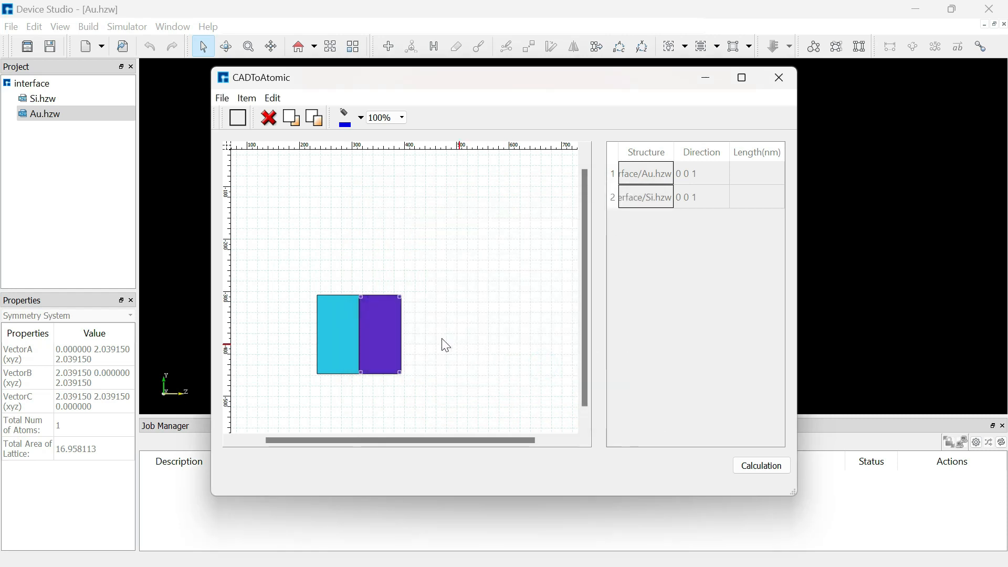
# Add a third block flush against the Si block's right edge and assign it the Au.hzw structure.
pyautogui.click(238, 119)
pyautogui.click(420, 324)
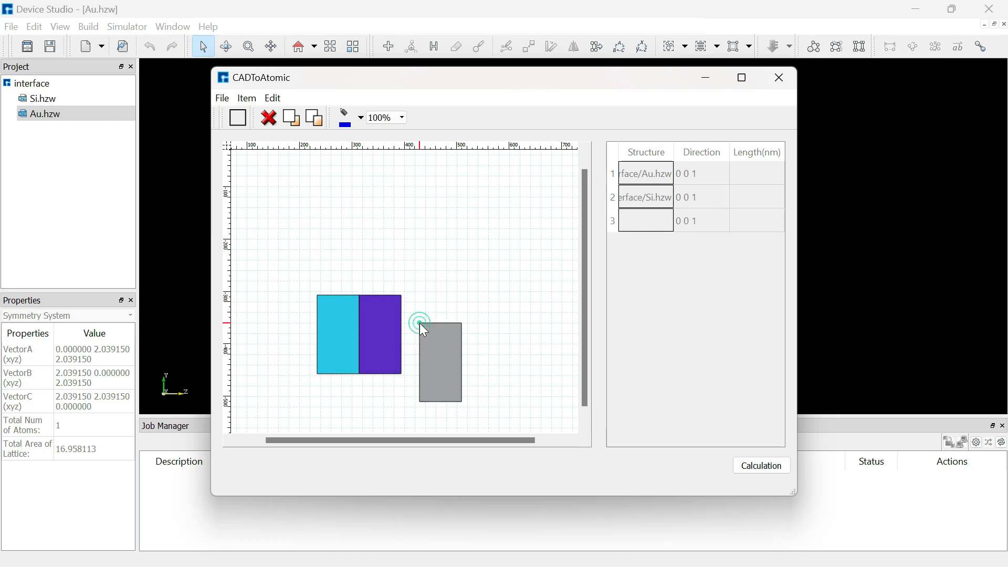
pyautogui.moveTo(436, 341); pyautogui.dragTo(420, 312)
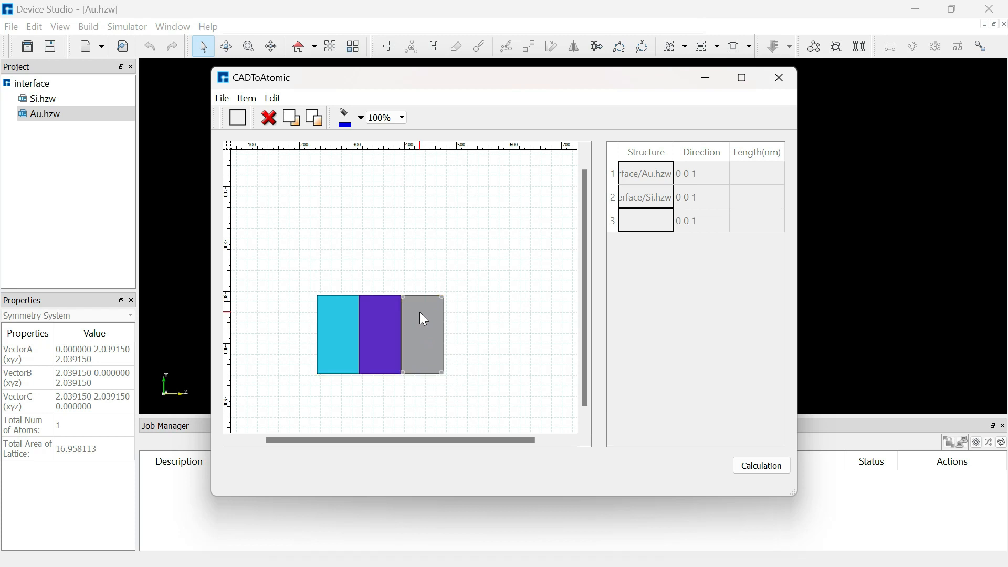
pyautogui.rightClick(421, 313)
pyautogui.click(443, 321)
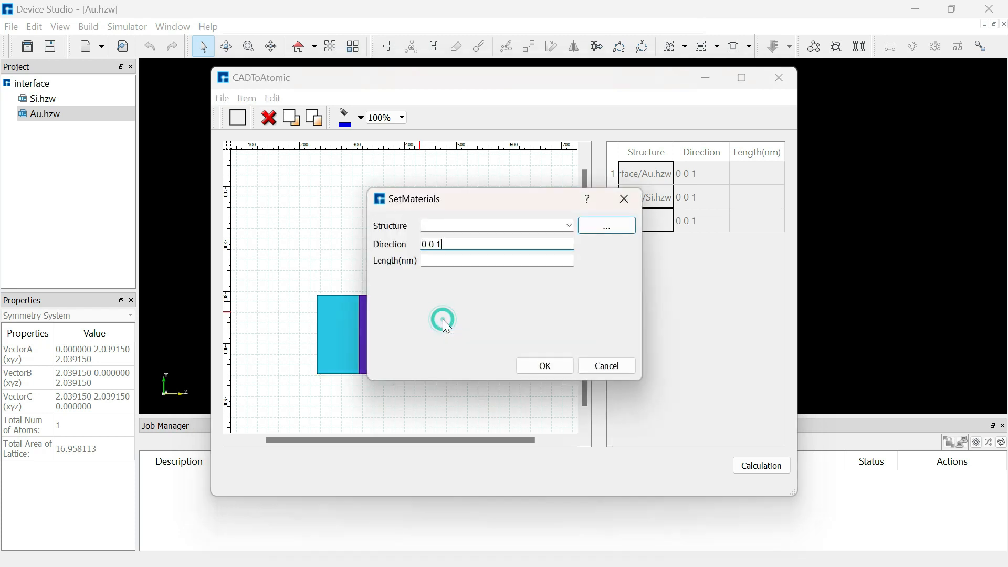
pyautogui.click(571, 225)
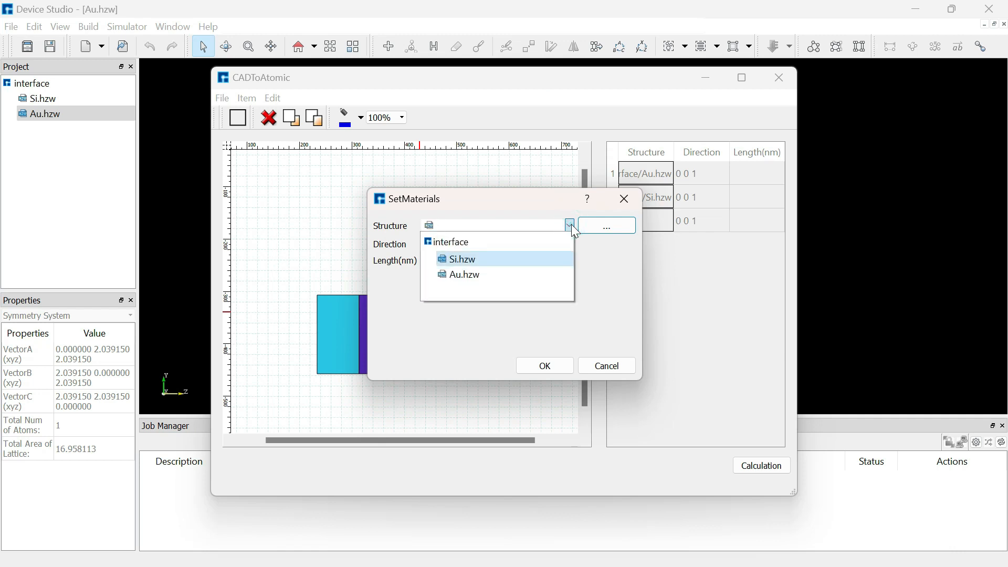
pyautogui.click(475, 278)
pyautogui.click(546, 366)
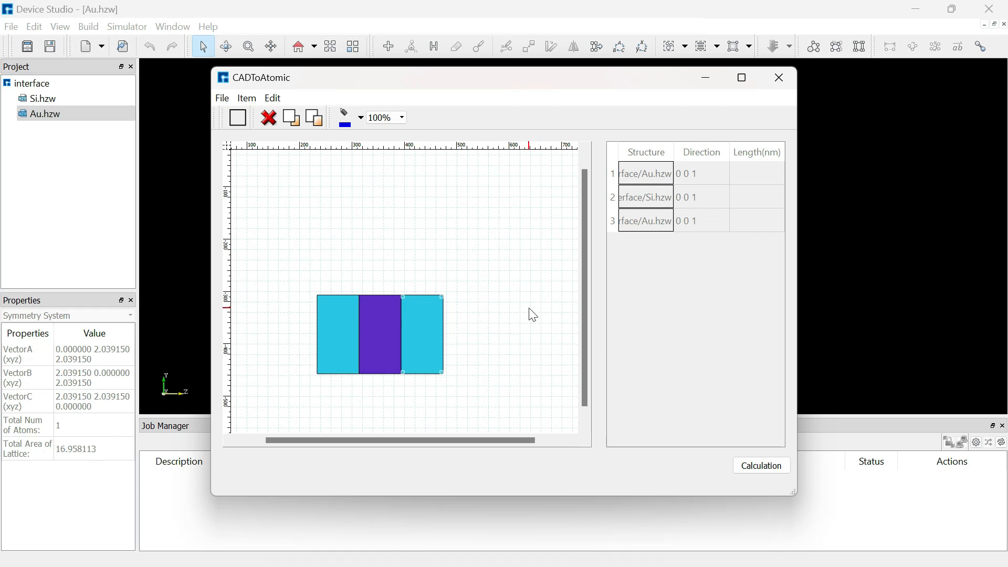
# Start the junction calculation, widen its dialog, and set the three layer lengths to 0.5, 1.0 and 0.5 nm.
pyautogui.click(763, 467)
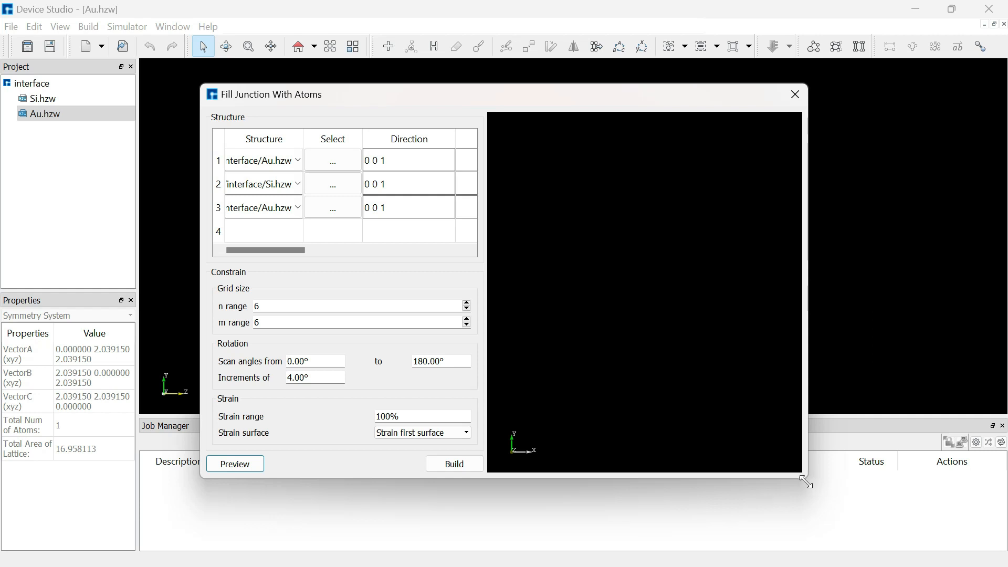
pyautogui.moveTo(807, 481); pyautogui.dragTo(992, 514)
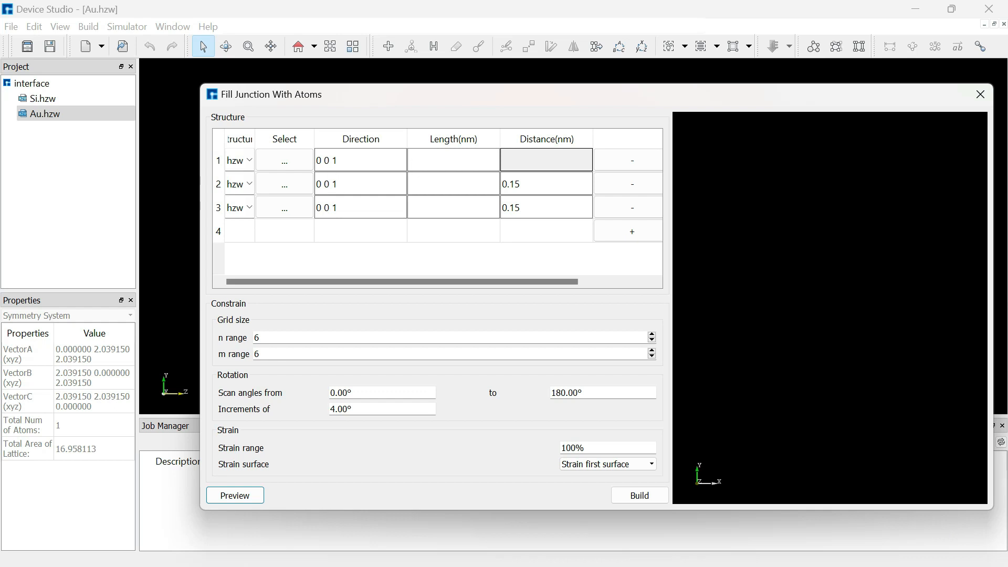
pyautogui.click(439, 158)
pyautogui.write('0.5')
pyautogui.click(428, 184)
pyautogui.write('1.0')
pyautogui.click(425, 205)
pyautogui.write('0.5')
# Keep the strain on the first surface, preview the Au–Si–Au junction from another angle, and build it.
pyautogui.click(582, 465)
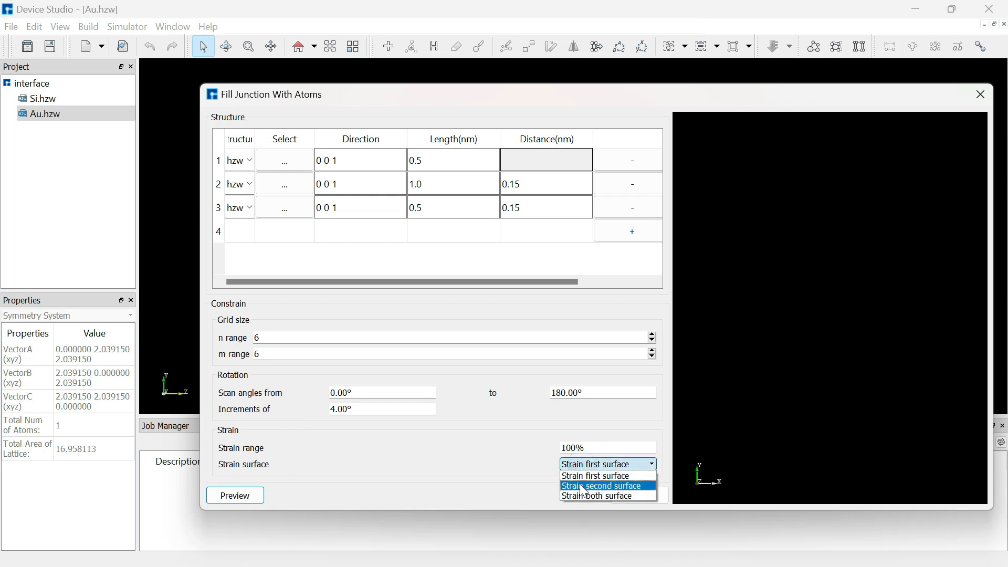
pyautogui.click(622, 408)
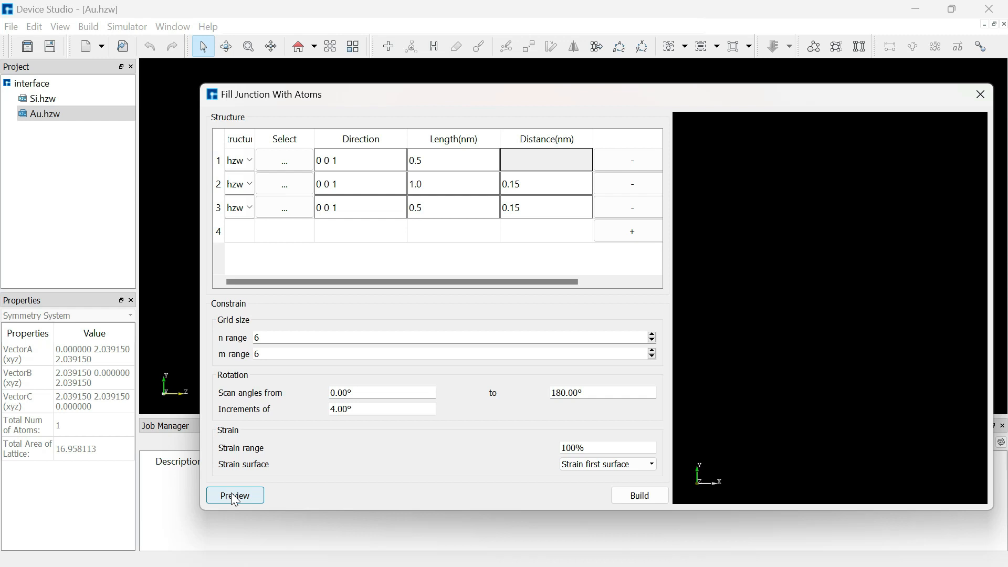
pyautogui.click(244, 503)
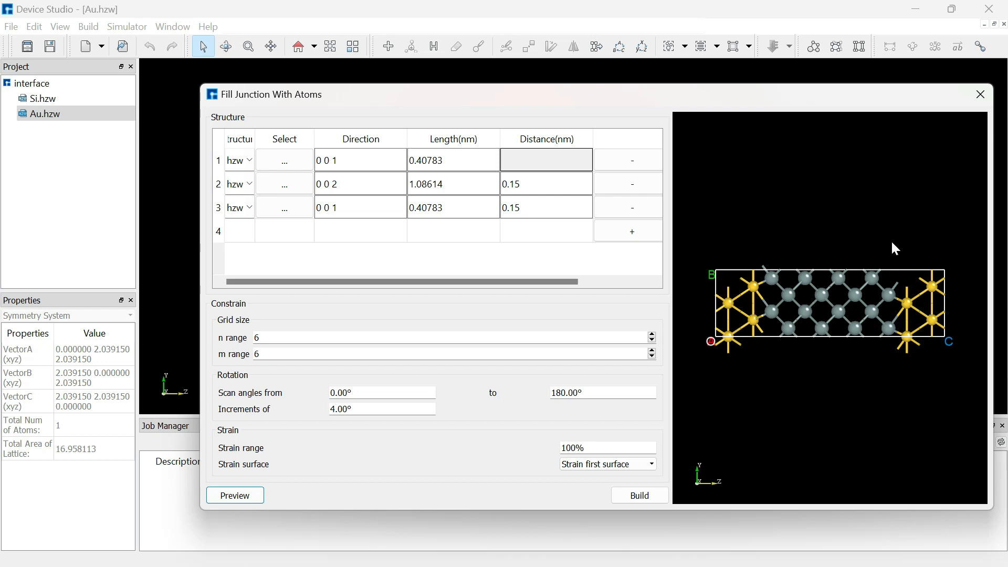
pyautogui.moveTo(892, 243); pyautogui.dragTo(807, 241)
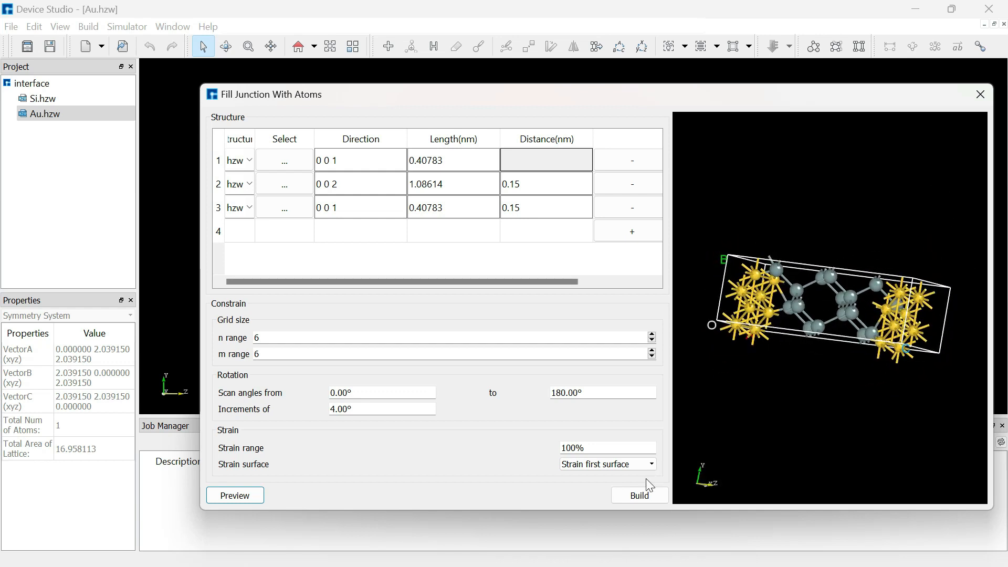
pyautogui.click(640, 497)
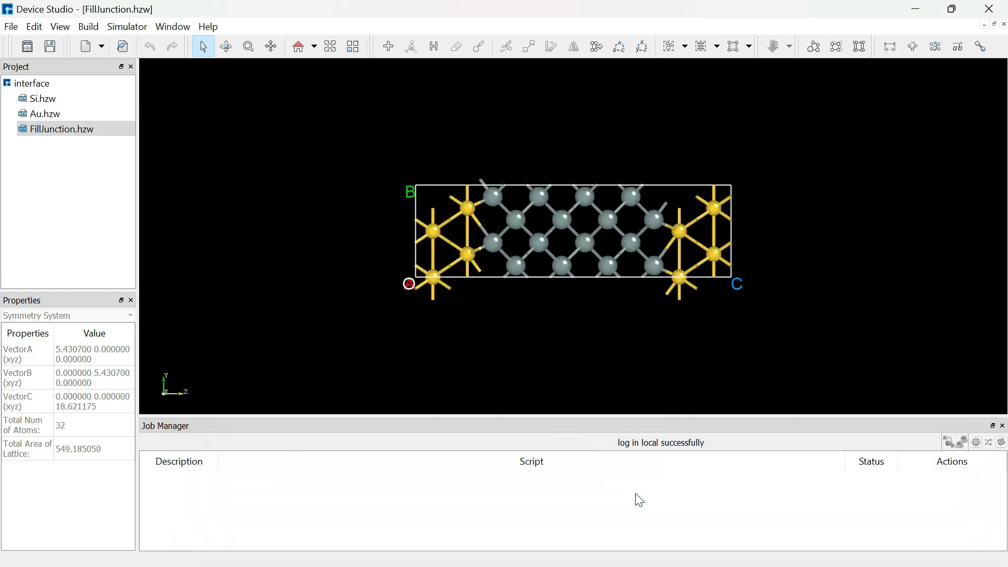
# Examine the built FillJunction.hzw structure enlarged and from several angles, then restore the default view.
pyautogui.click(249, 46)
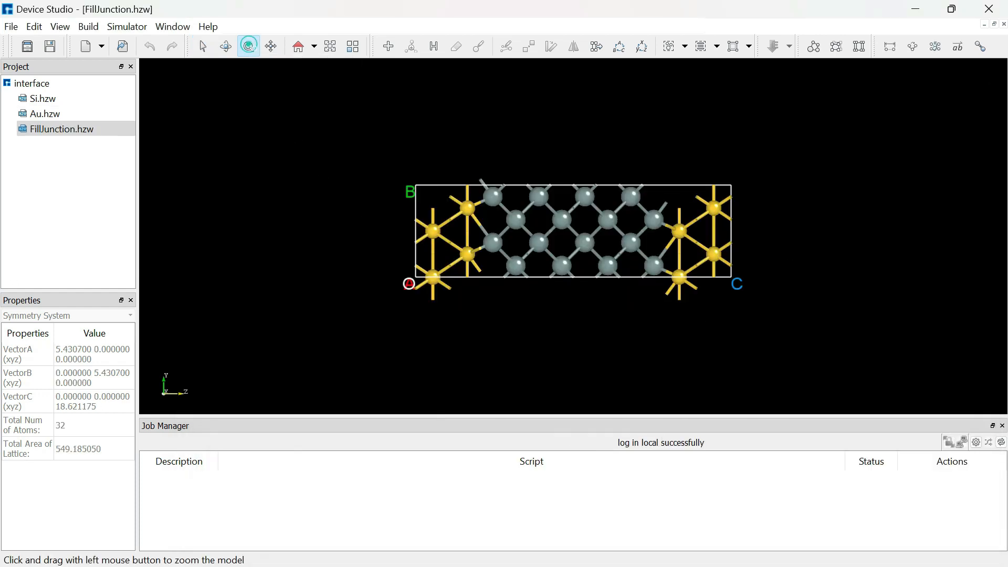
pyautogui.moveTo(545, 155); pyautogui.dragTo(548, 280)
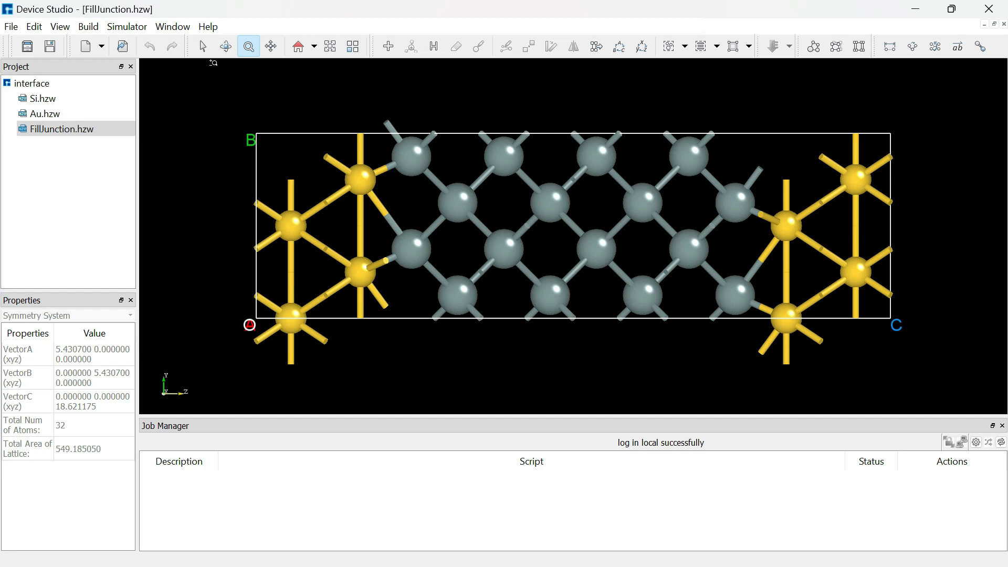
pyautogui.click(205, 46)
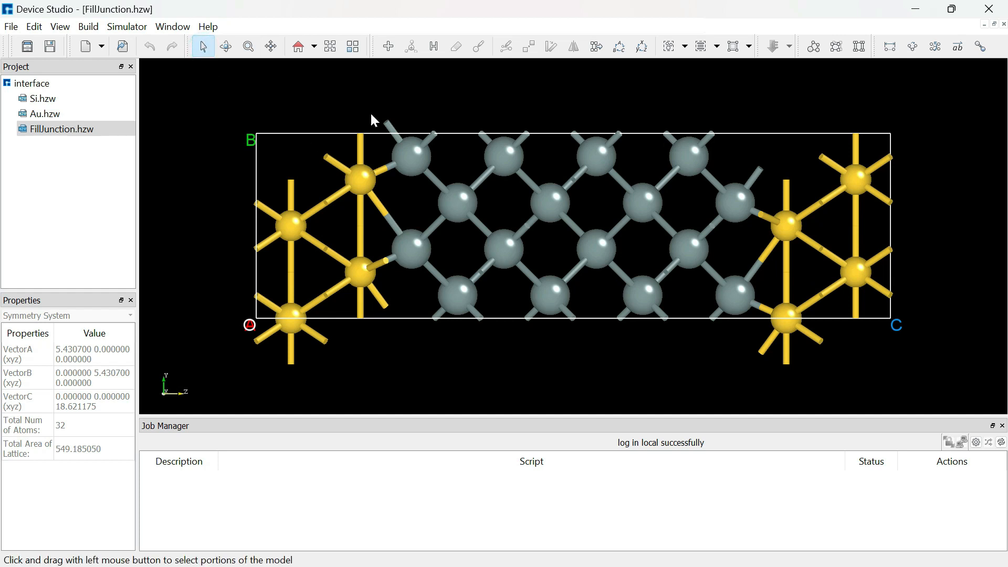
pyautogui.moveTo(684, 331); pyautogui.dragTo(636, 155, button='right')
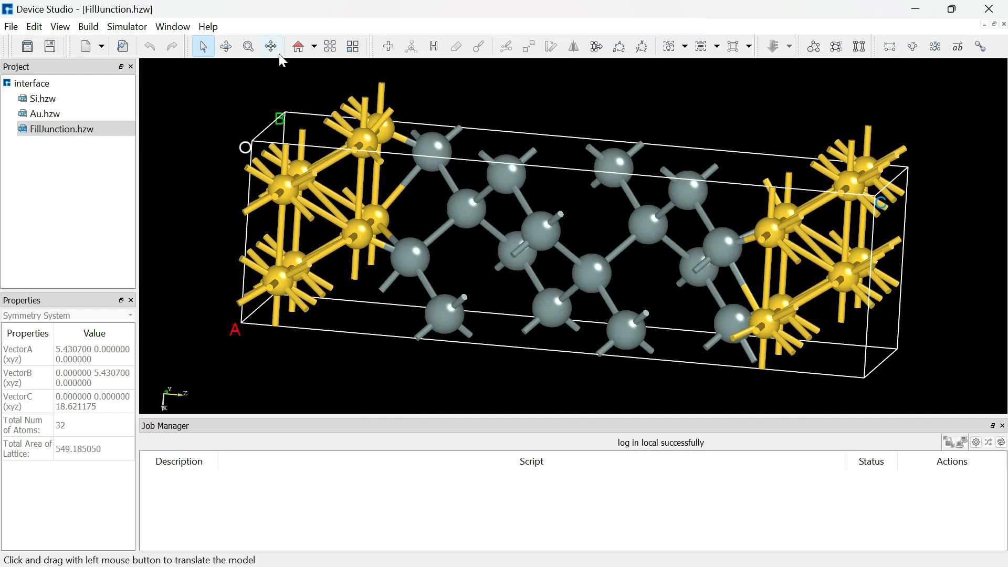
pyautogui.click(300, 47)
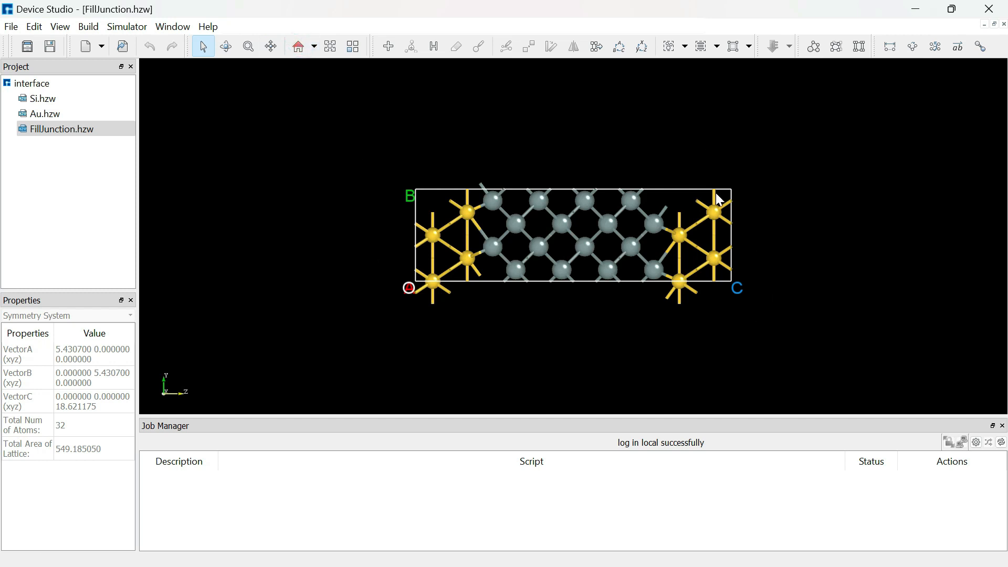
pyautogui.click(122, 29)
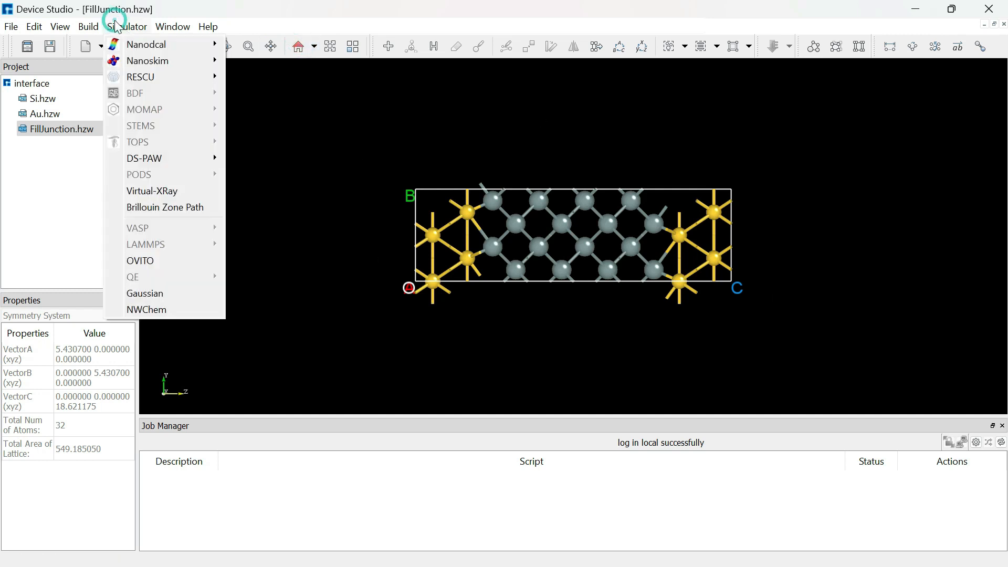
pyautogui.moveTo(152, 46)
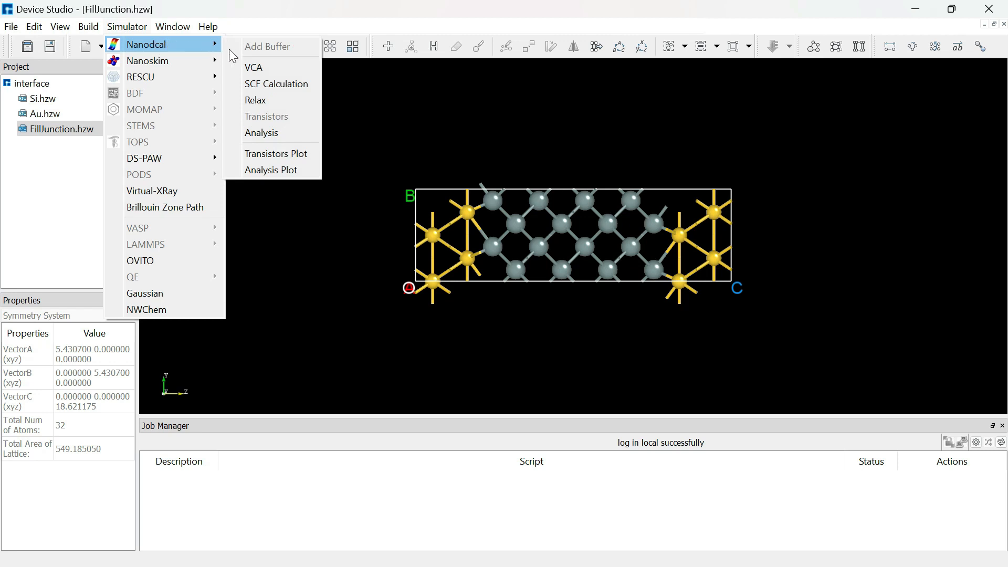
pyautogui.moveTo(187, 78)
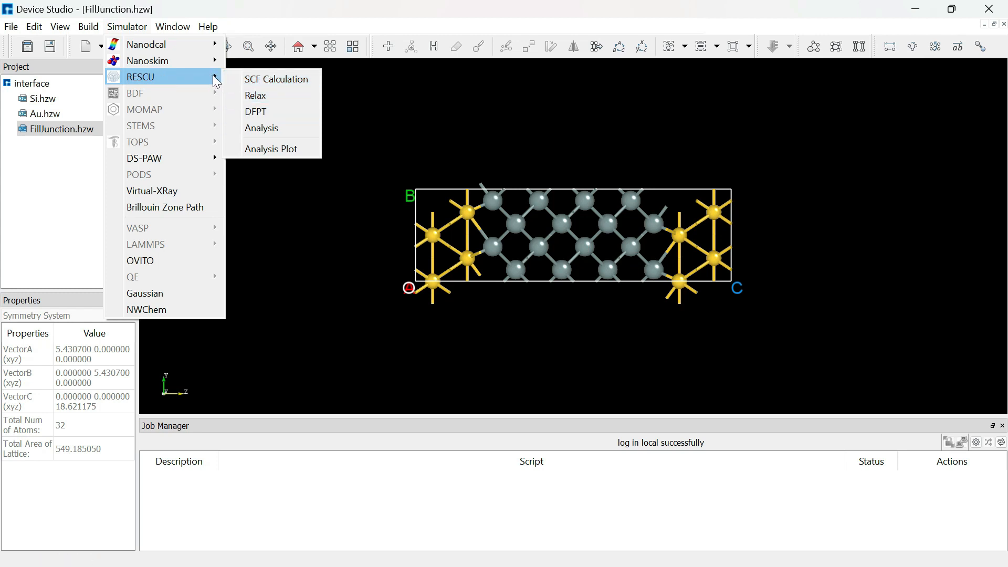
pyautogui.moveTo(219, 52)
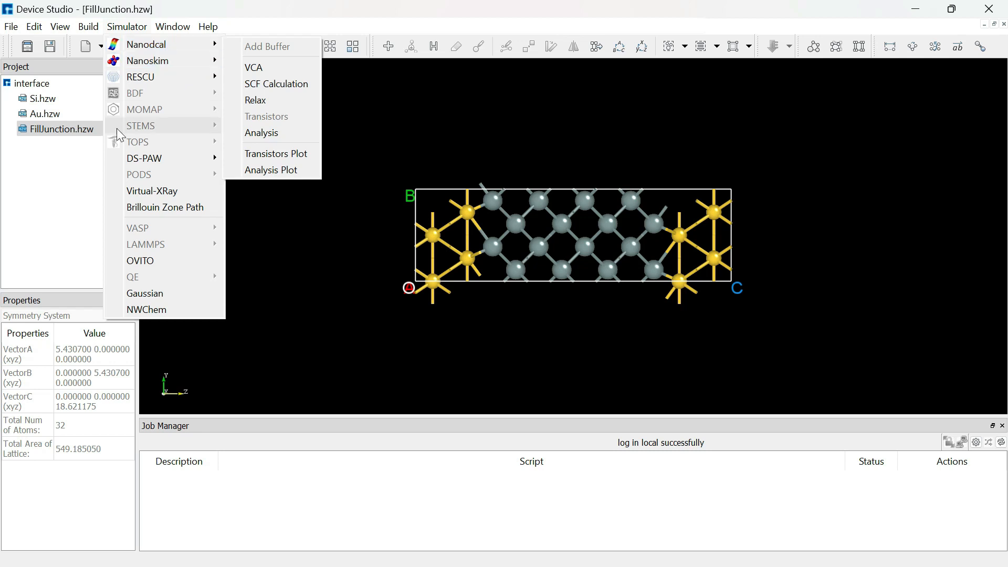
pyautogui.click(45, 161)
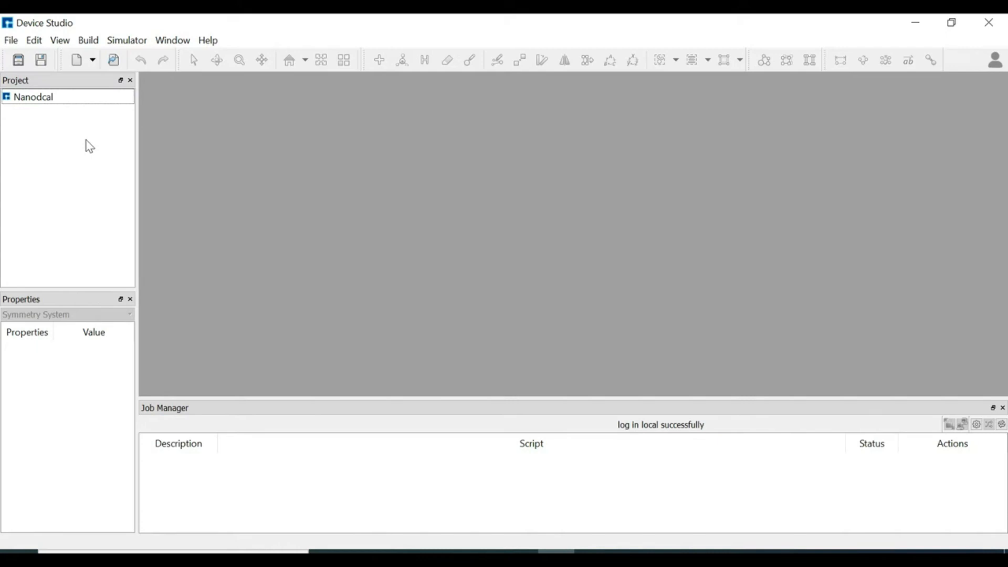
# Import the local structure Au.hzw from DeviceStudio2021B's material/3Dmaterials/Conductor/Pure_metal folder and maximize its view.
pyautogui.click(10, 41)
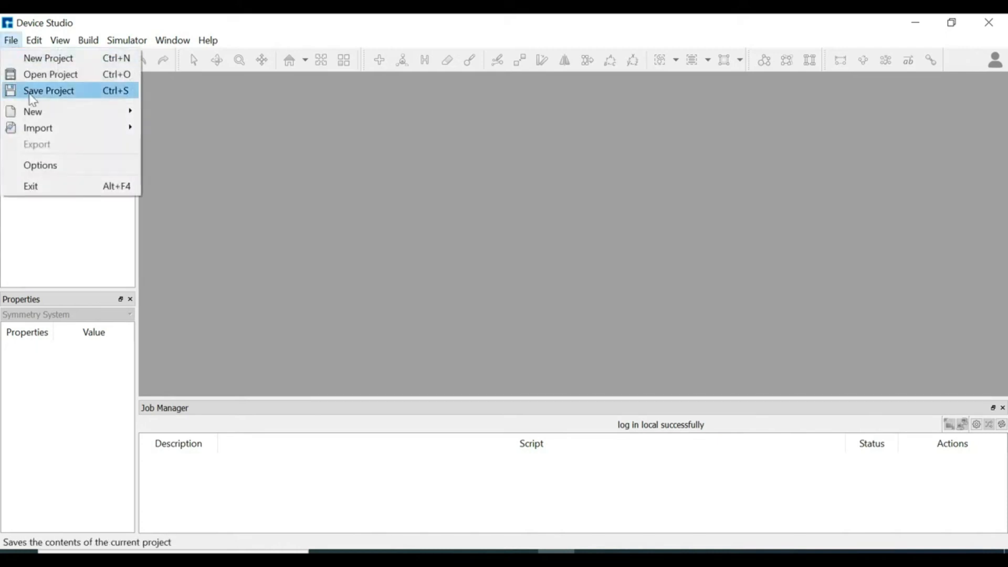
pyautogui.moveTo(50, 129)
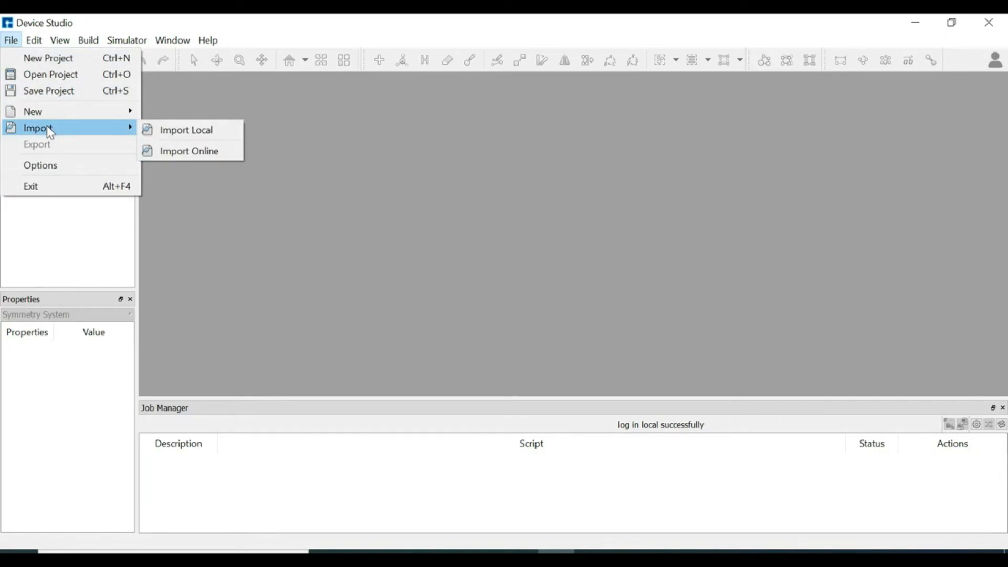
pyautogui.click(191, 135)
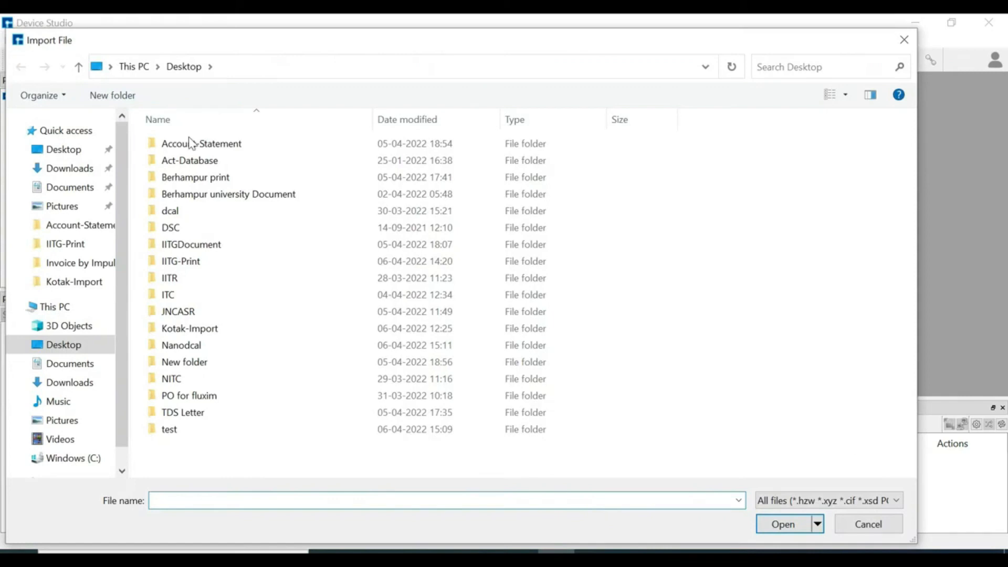
pyautogui.click(89, 459)
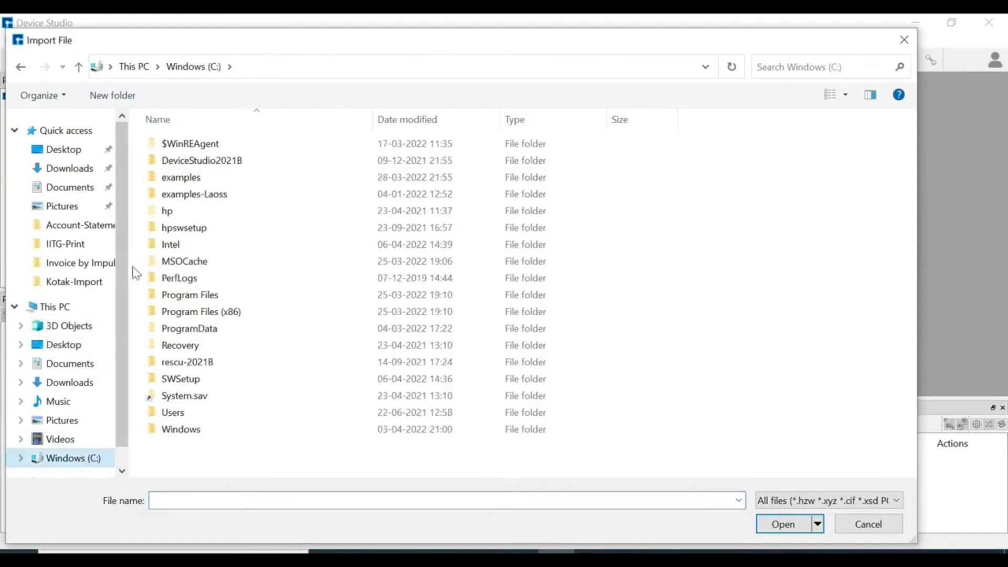
pyautogui.doubleClick(202, 161)
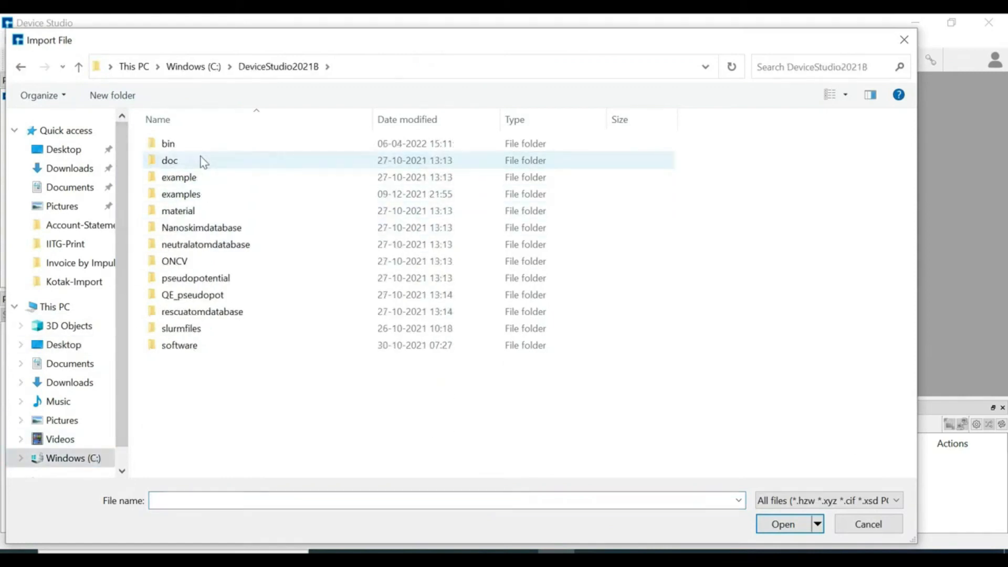
pyautogui.doubleClick(195, 212)
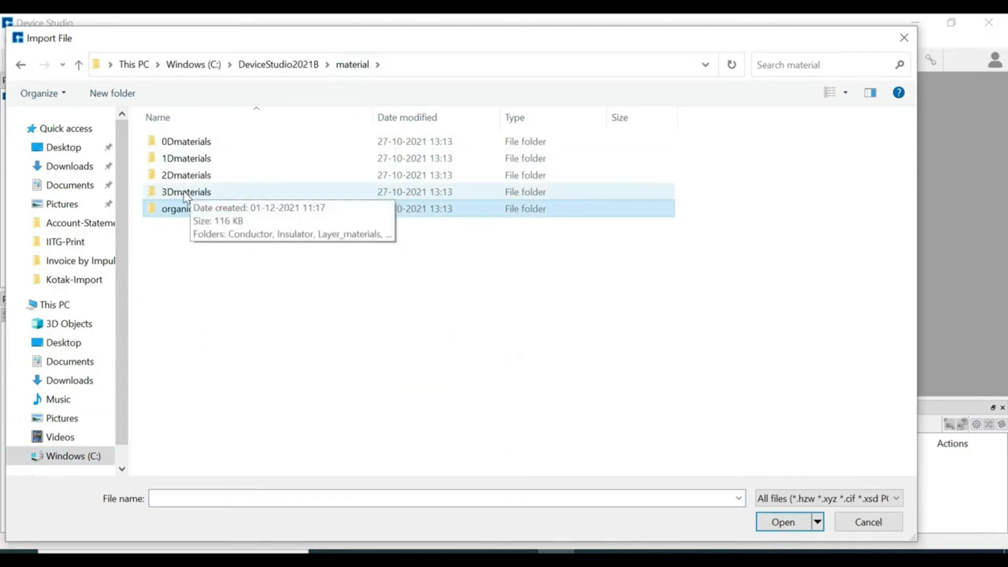
pyautogui.doubleClick(184, 193)
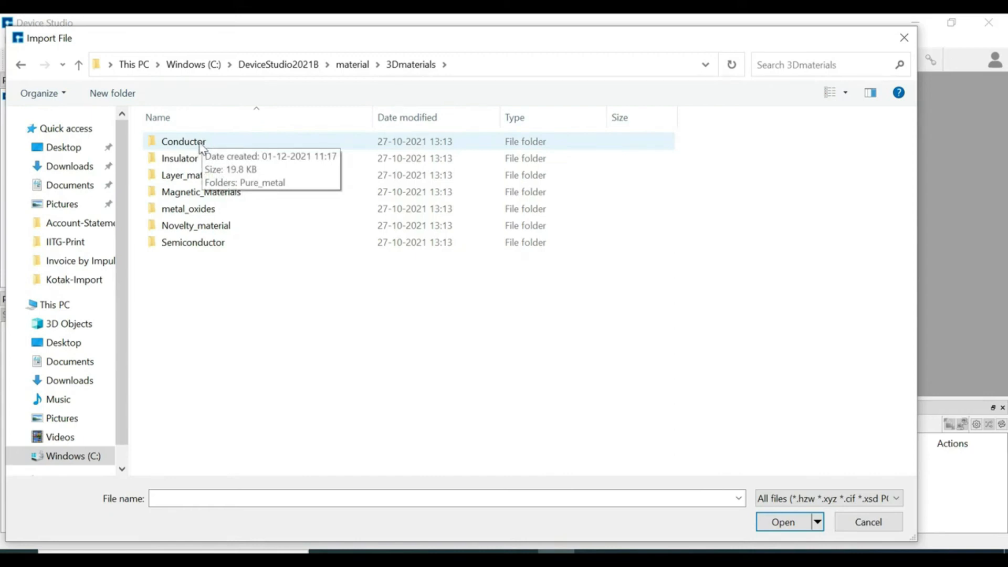
pyautogui.doubleClick(202, 149)
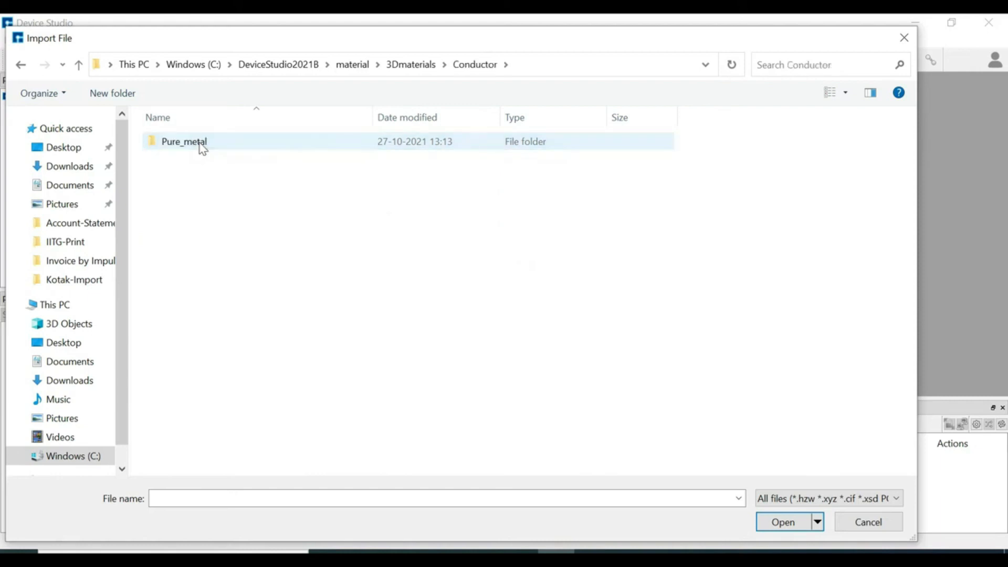
pyautogui.doubleClick(203, 148)
pyautogui.click(177, 228)
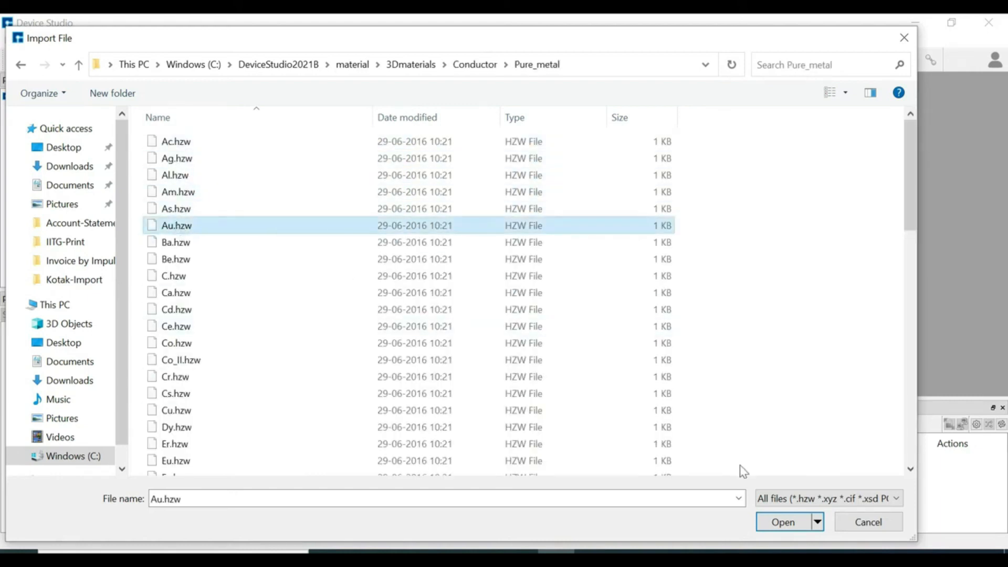
pyautogui.click(778, 523)
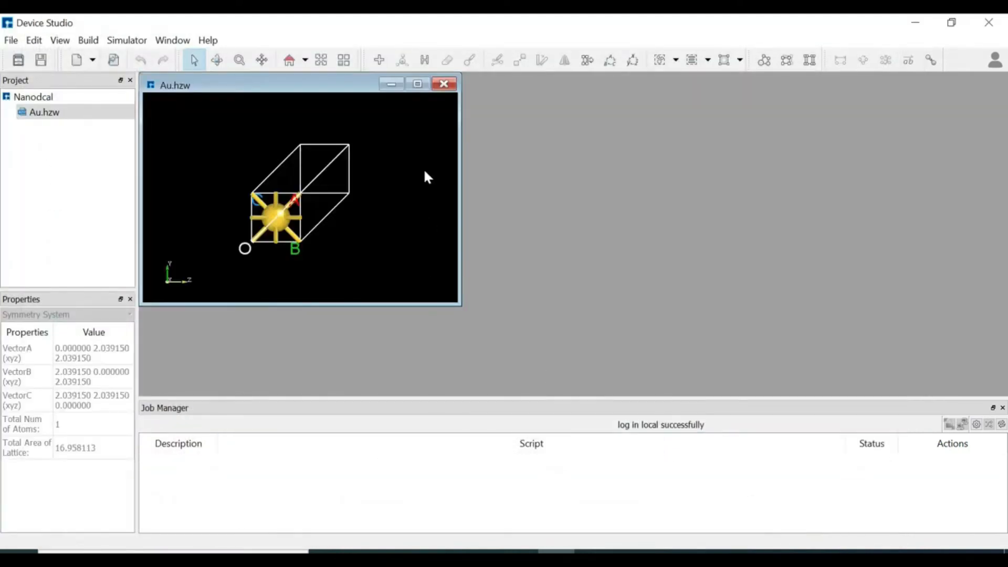
pyautogui.click(418, 84)
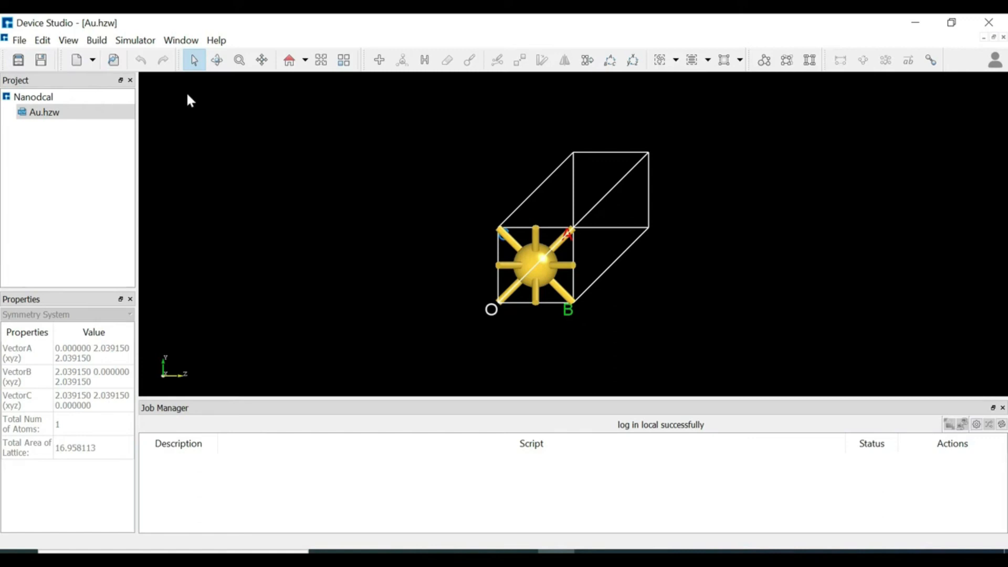
# Redefine the Au crystal with the face-centered cell vectors, preview it, and build the new cell.
pyautogui.click(99, 42)
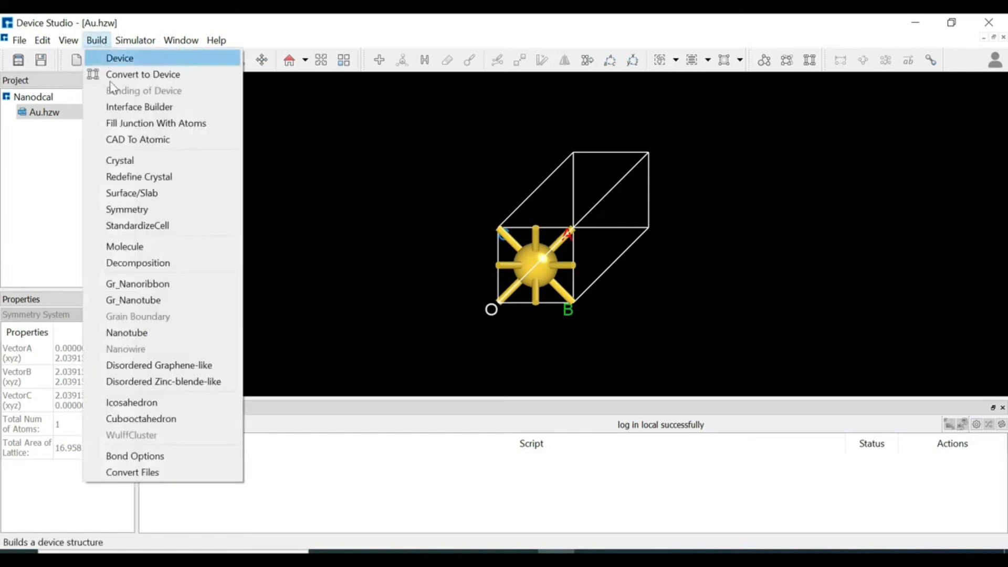
pyautogui.click(130, 178)
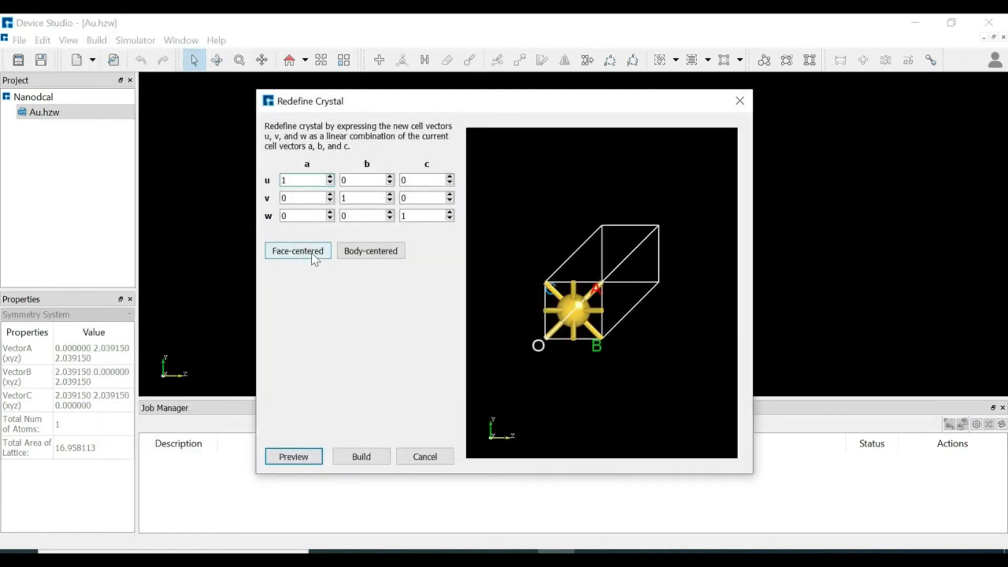
pyautogui.click(312, 254)
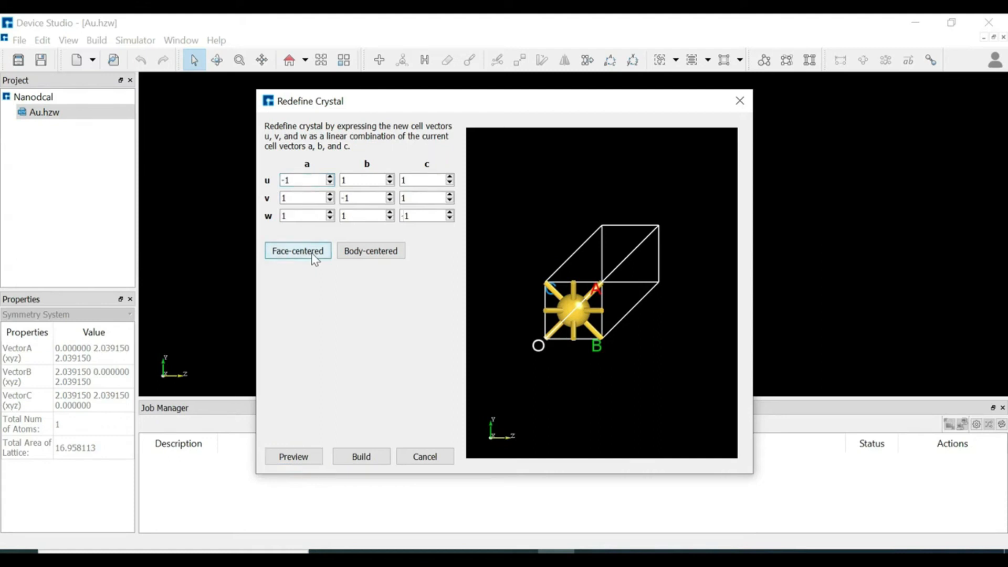
pyautogui.click(295, 455)
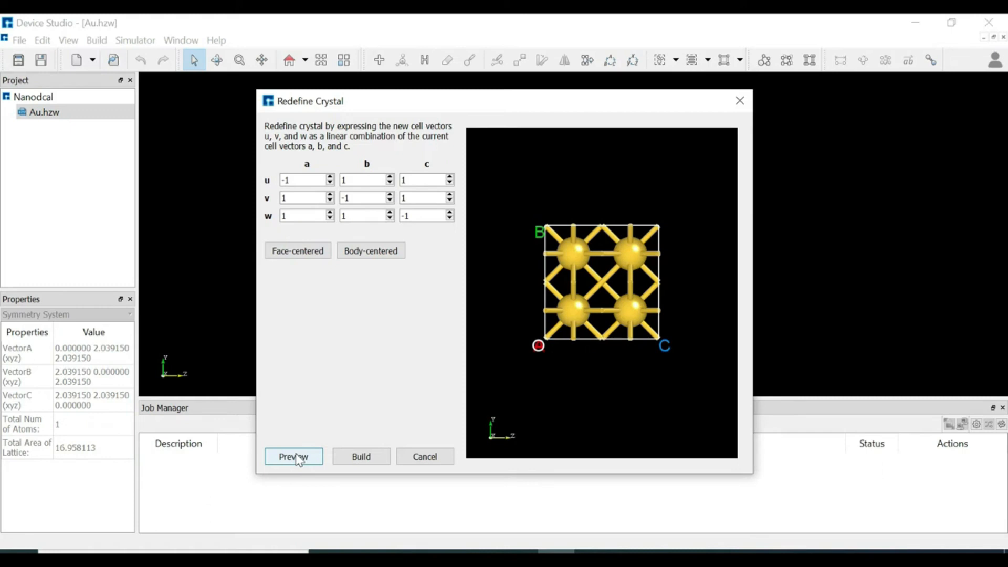
pyautogui.click(376, 457)
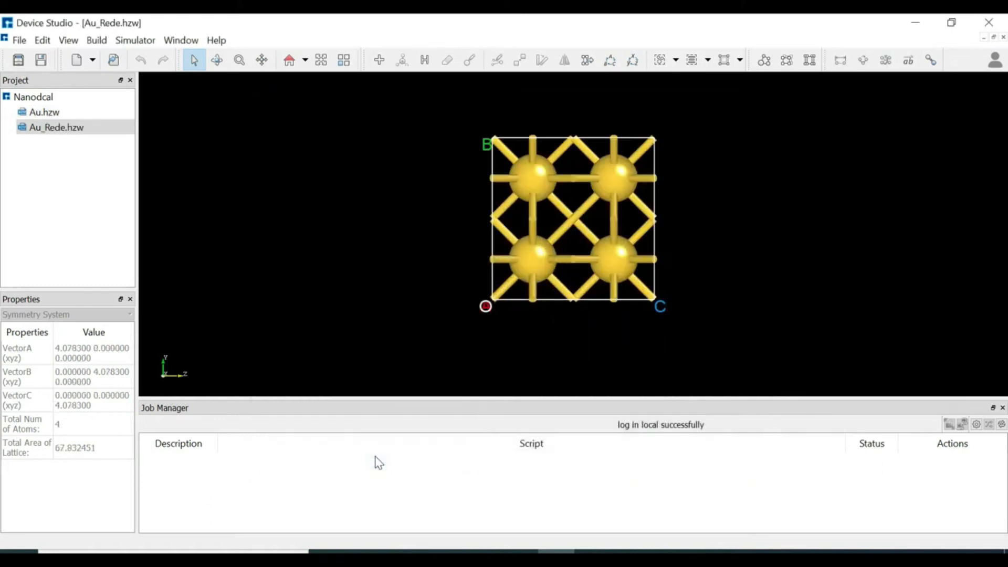
# Redefine the Au_Rede.hzw cell as a 2 × 2 × 4 supercell along a, b and c, preview it, and build it.
pyautogui.click(96, 41)
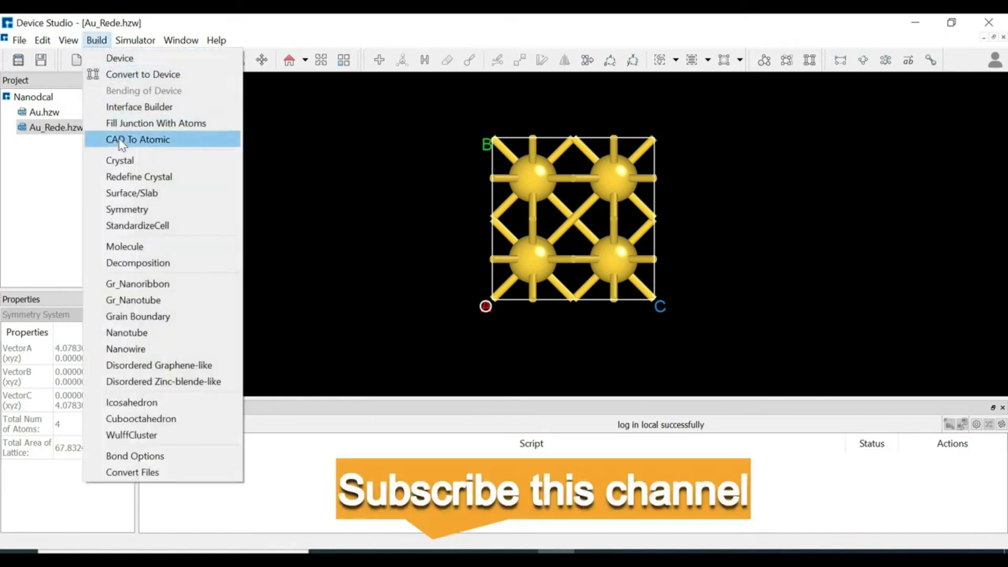
pyautogui.click(124, 182)
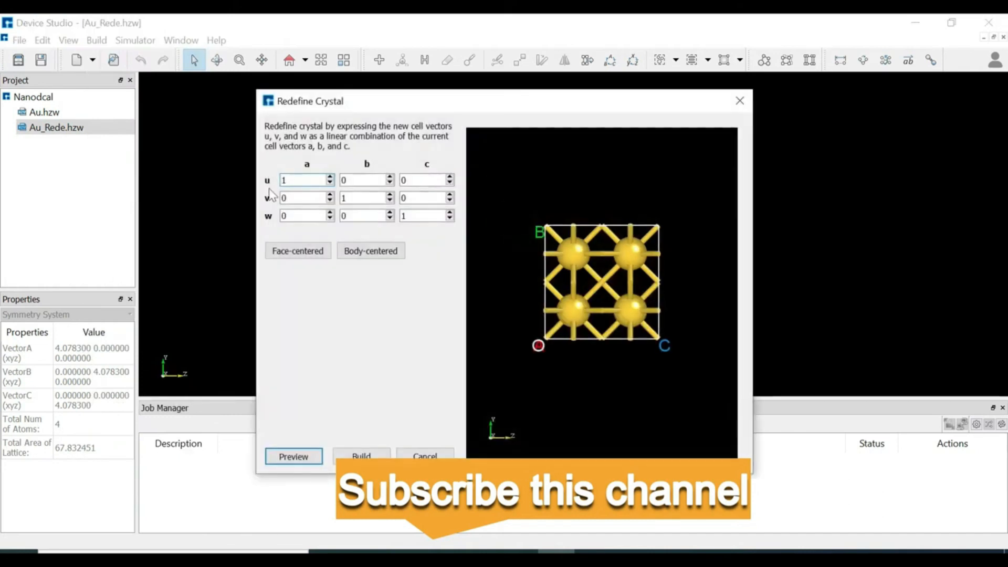
pyautogui.click(330, 177)
pyautogui.click(390, 195)
pyautogui.click(450, 212)
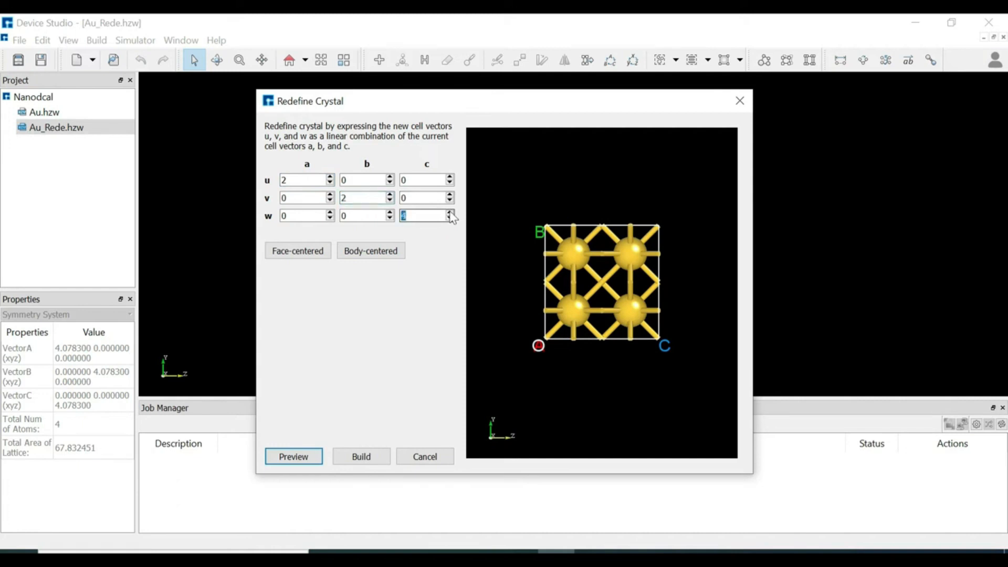
pyautogui.write('4')
pyautogui.click(302, 461)
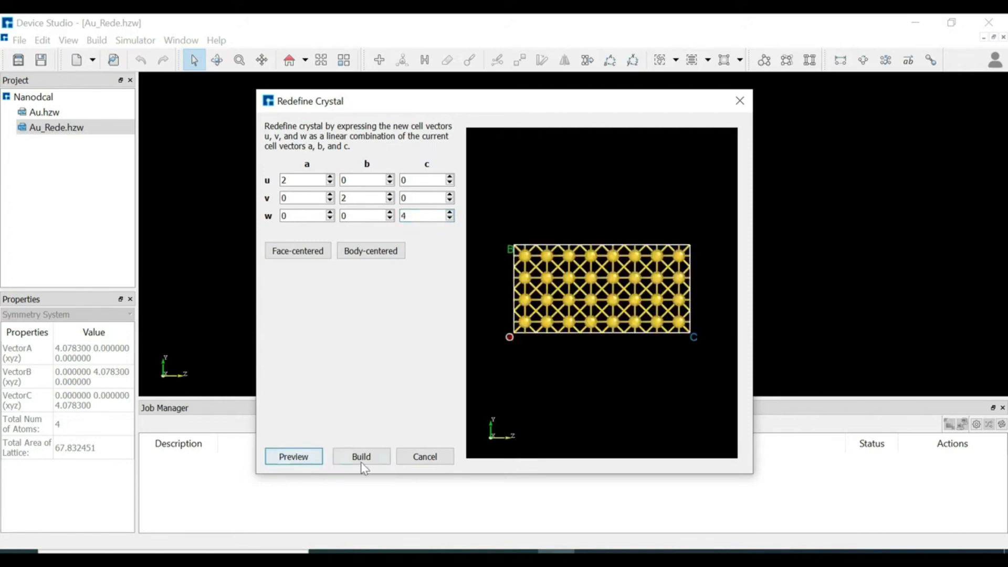
pyautogui.click(380, 458)
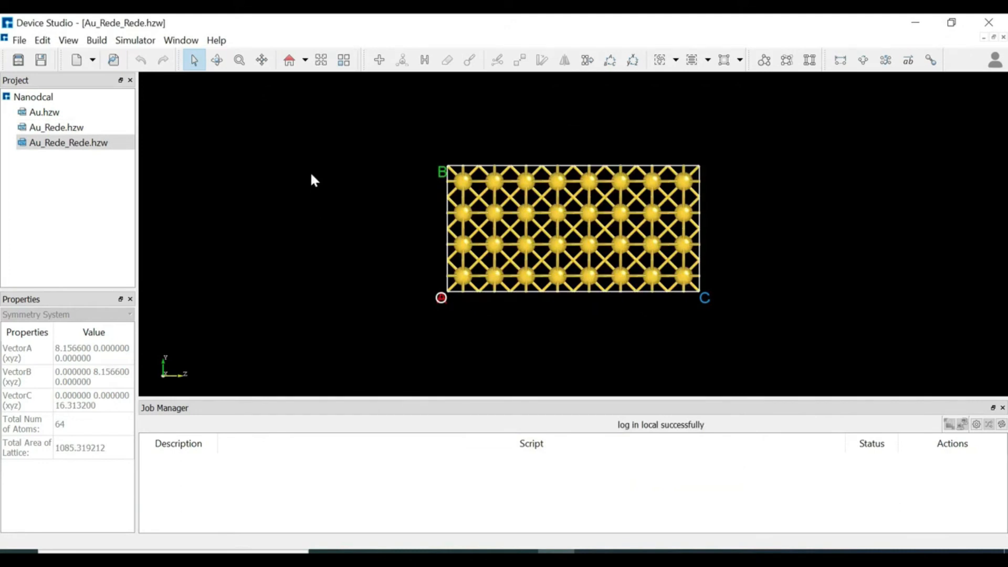
# In the xy view of the supercell, delete the uppermost row of Au atoms and the rightmost remaining column.
pyautogui.click(306, 61)
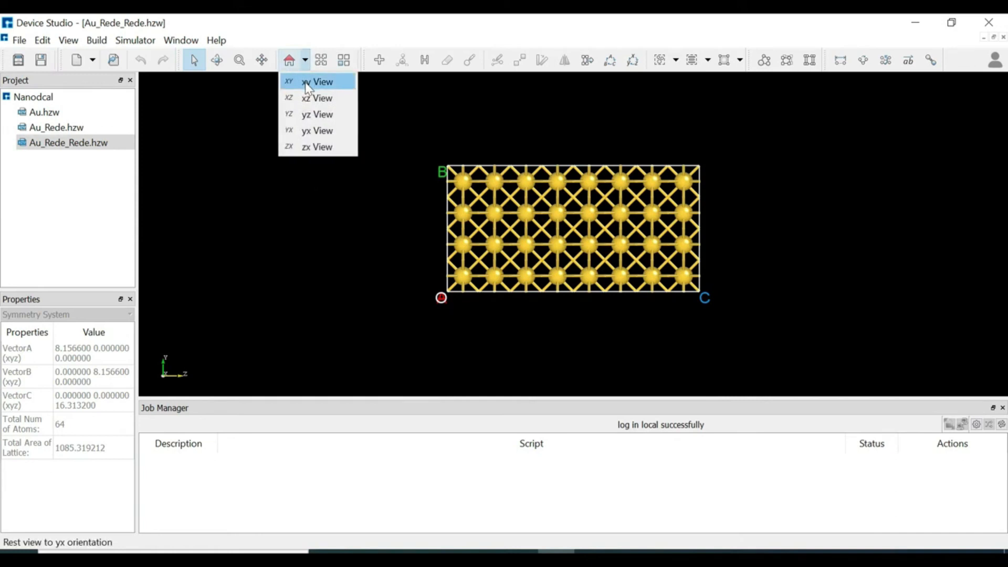
pyautogui.click(308, 84)
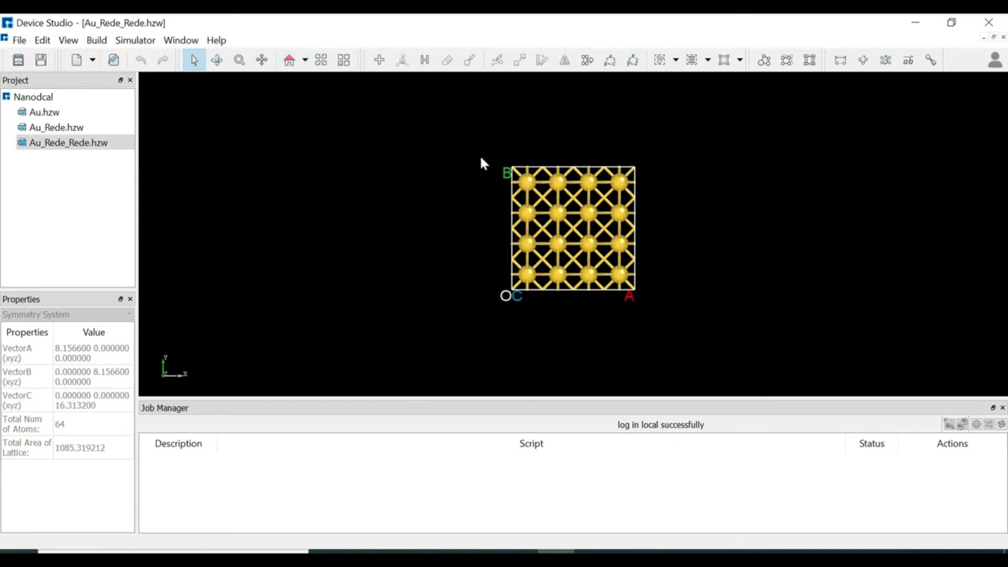
pyautogui.moveTo(477, 142); pyautogui.dragTo(664, 197)
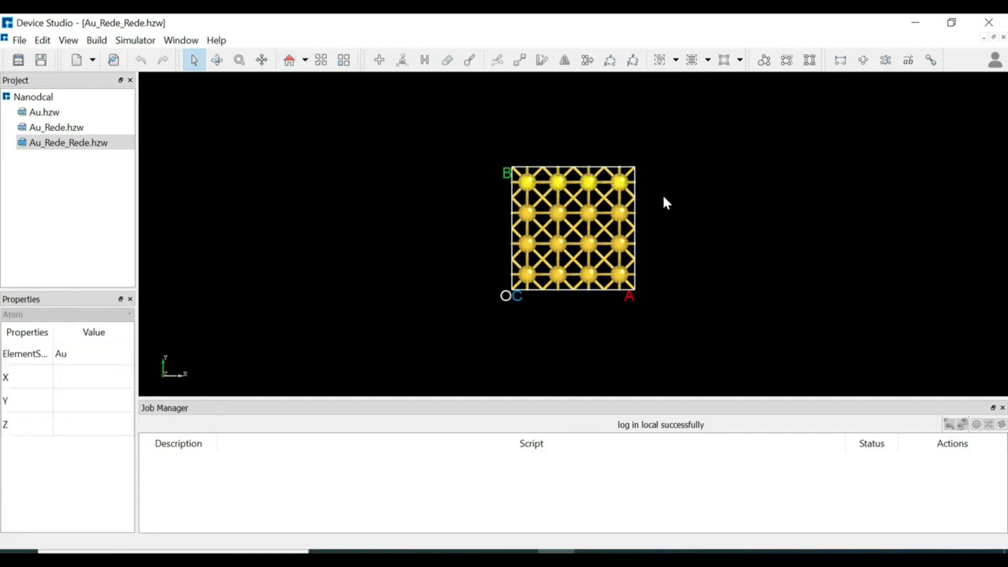
pyautogui.click(455, 67)
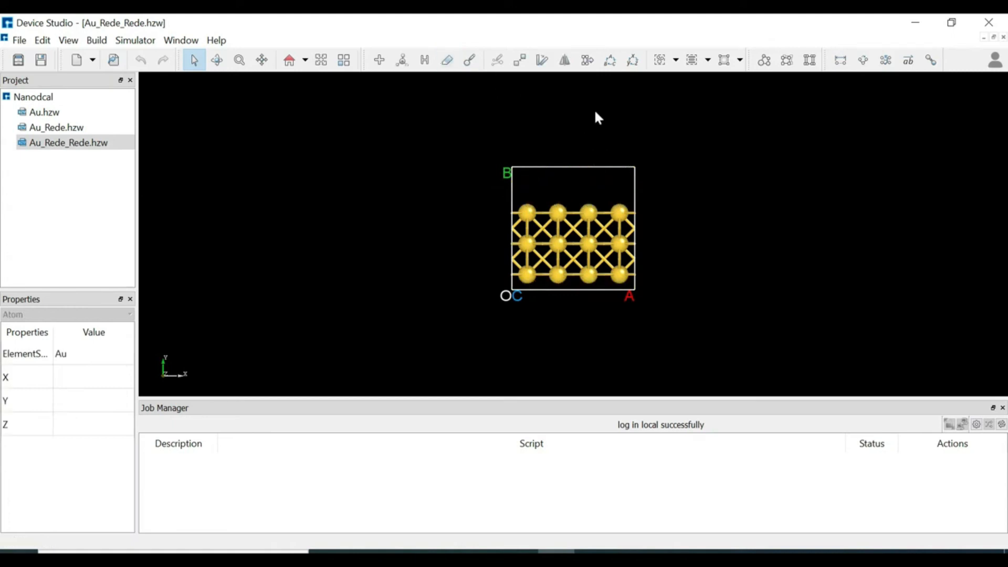
pyautogui.moveTo(604, 139); pyautogui.dragTo(658, 332)
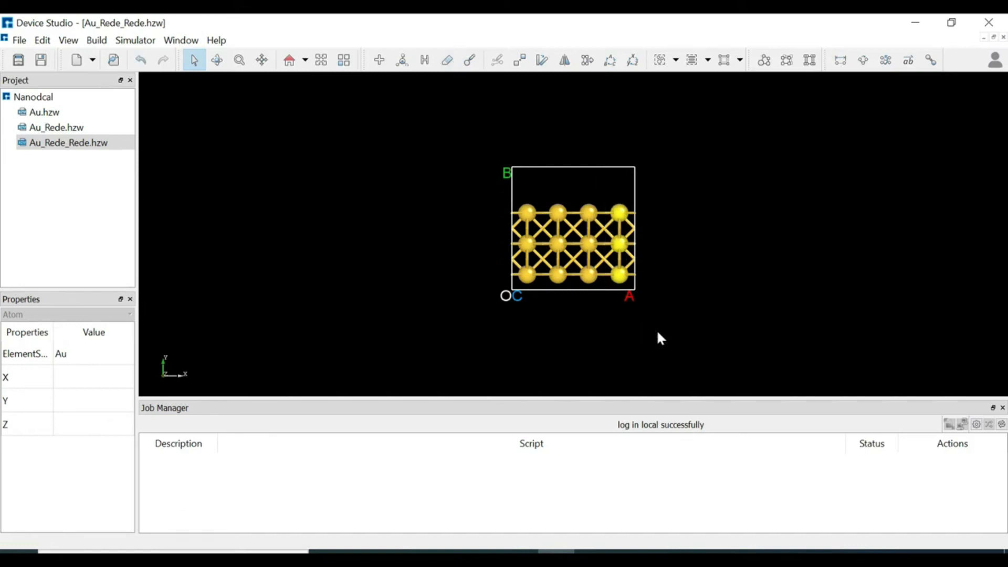
pyautogui.click(446, 63)
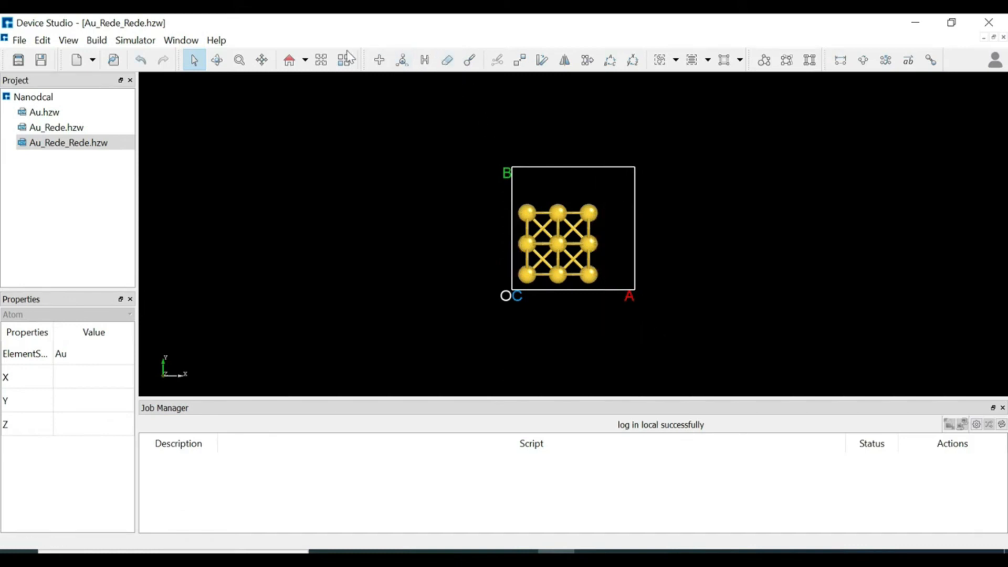
# In the zx view, delete the last two atom columns at the C end, keeping the second-to-last column's middle atoms as a tip.
pyautogui.click(306, 62)
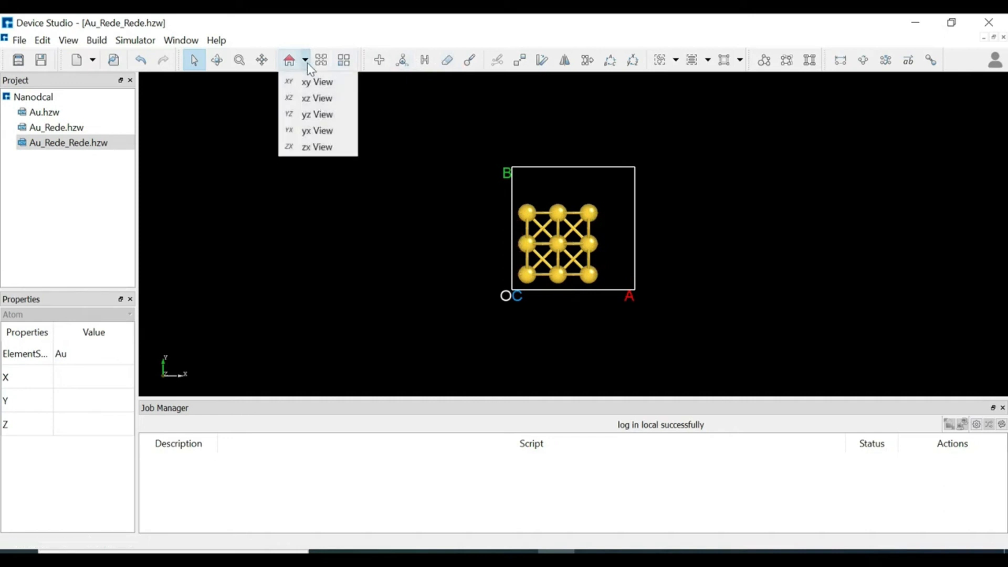
pyautogui.click(322, 148)
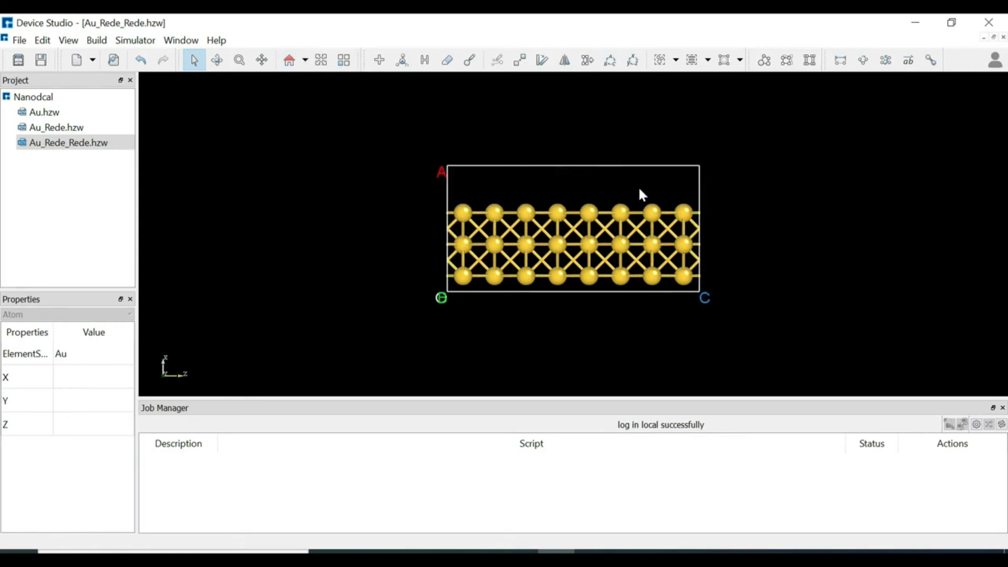
pyautogui.moveTo(639, 186); pyautogui.dragTo(716, 301)
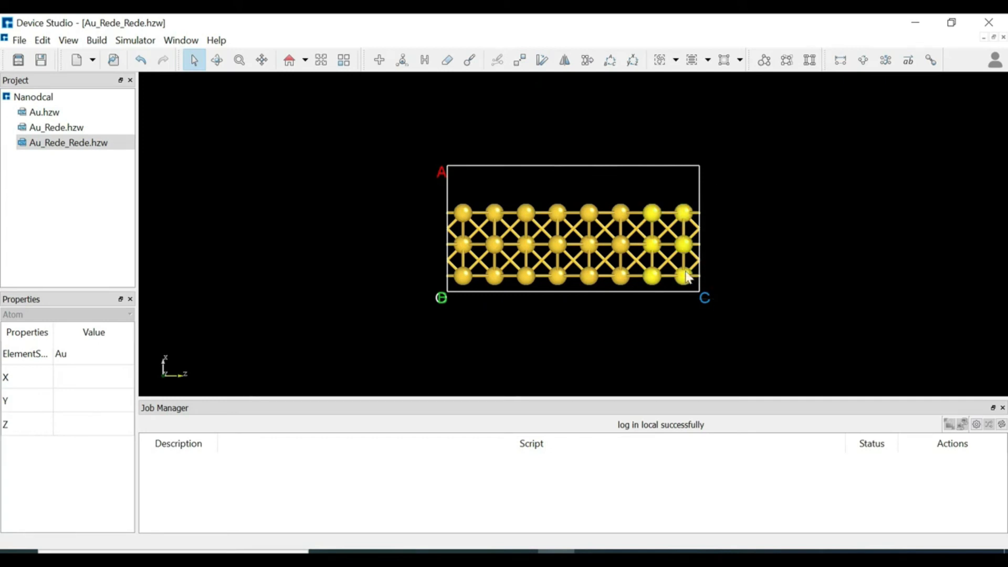
pyautogui.keyDown('ctrl'); pyautogui.click(651, 243); pyautogui.keyUp('ctrl')
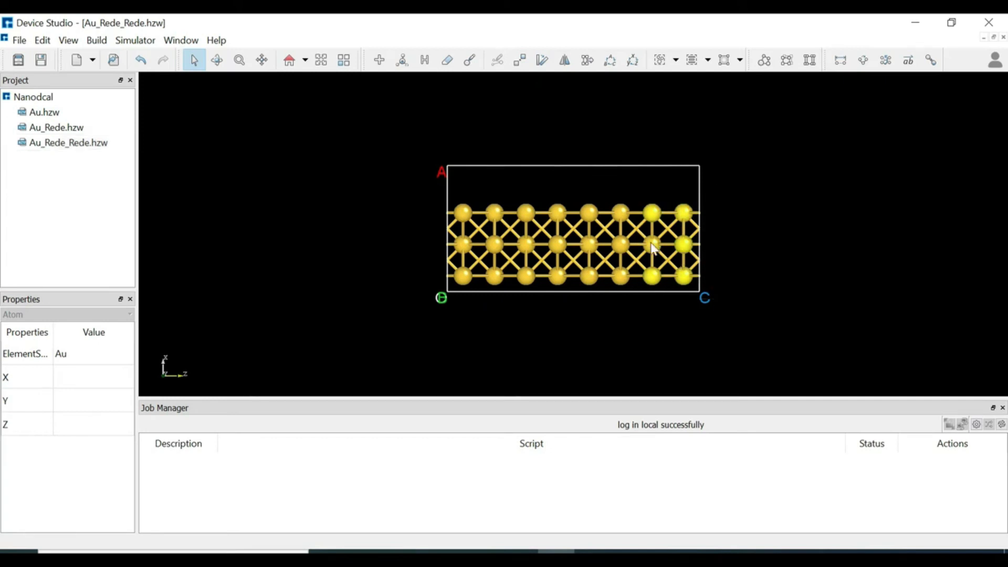
pyautogui.click(447, 60)
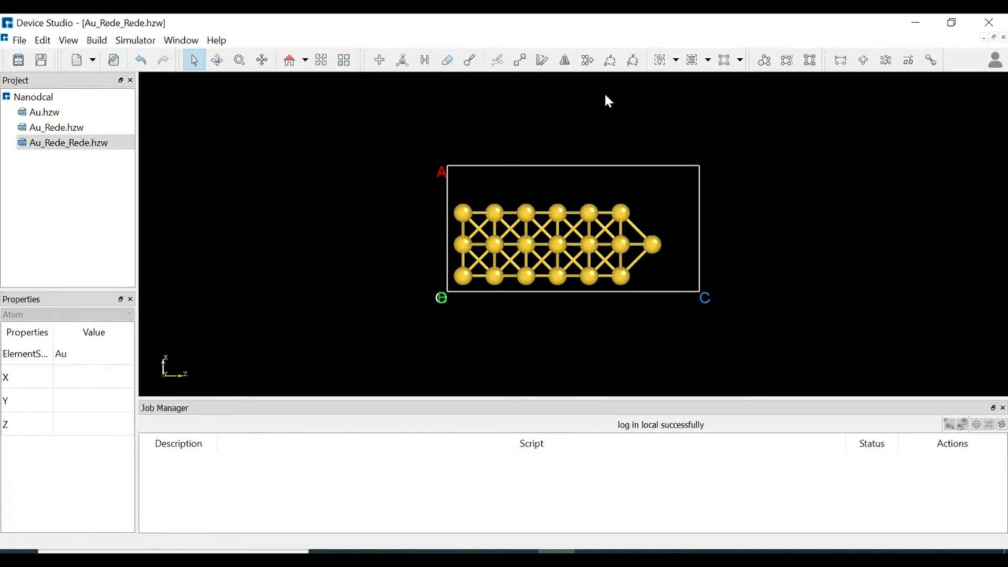
# Convert the tipped Au structure to a crystal with primitive vectors a x = 20 Å and b y = 20 Å, and build it.
pyautogui.click(787, 60)
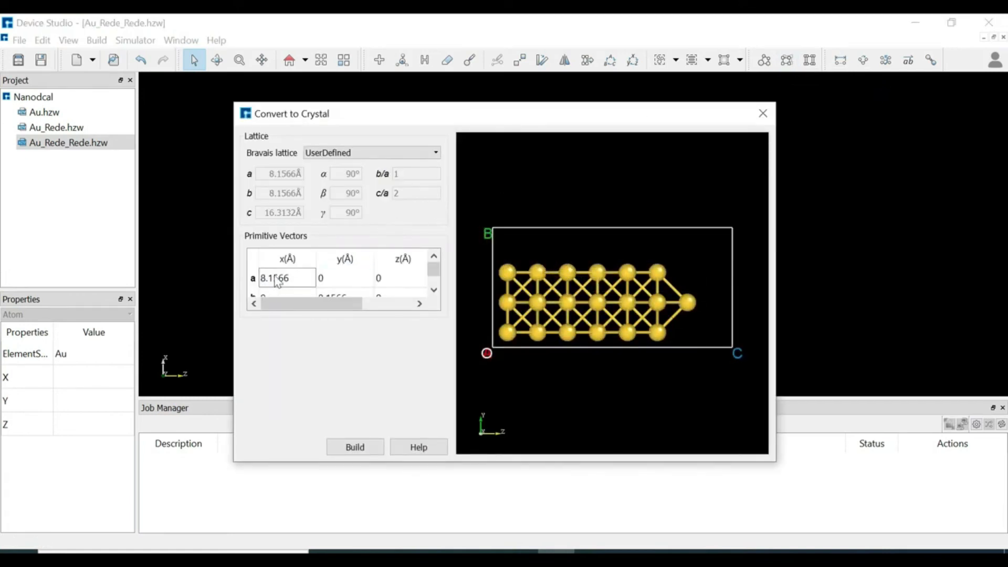
pyautogui.doubleClick(308, 284)
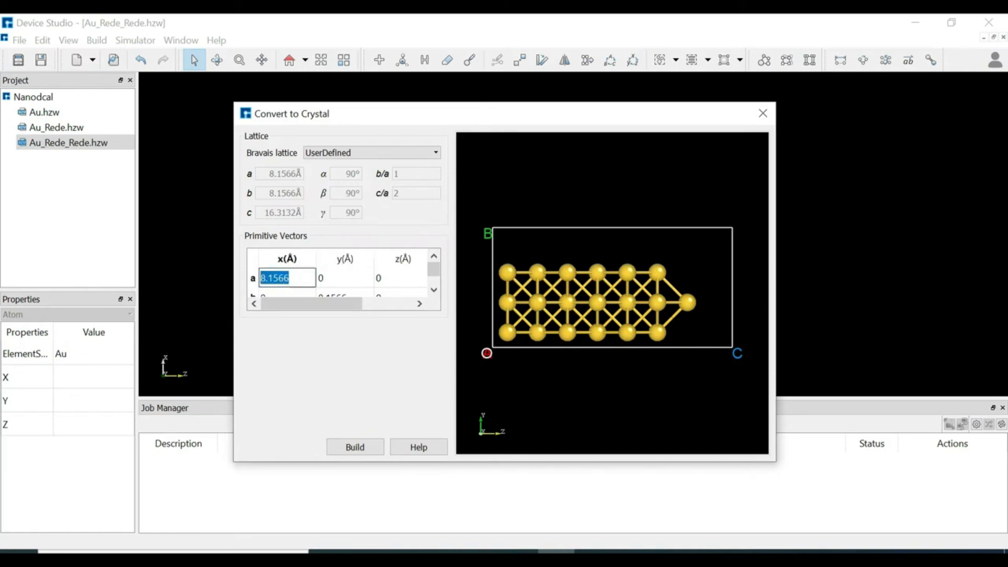
pyautogui.write('20')
pyautogui.click(433, 291)
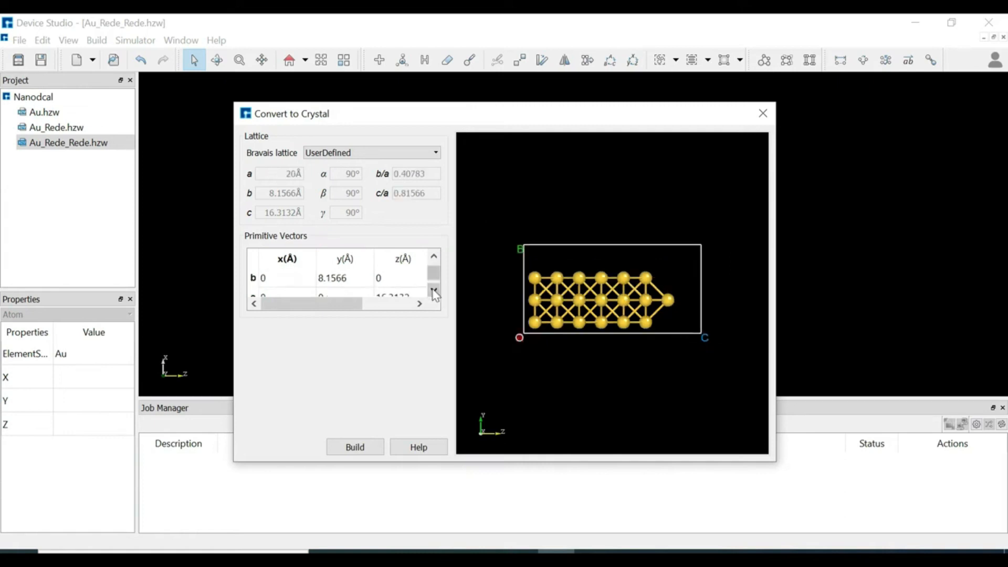
pyautogui.doubleClick(347, 278)
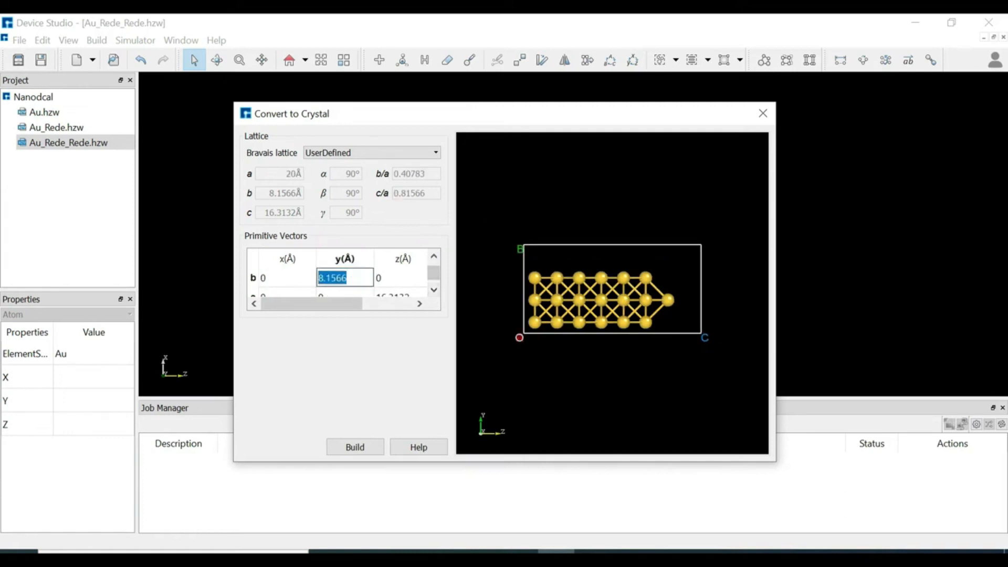
pyautogui.write('20')
pyautogui.click(399, 284)
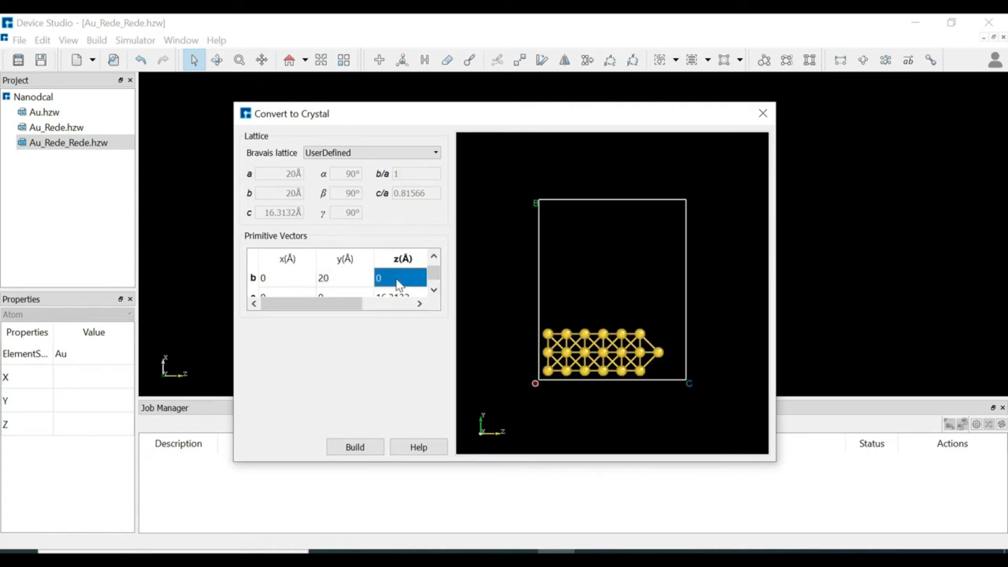
pyautogui.click(746, 260)
pyautogui.moveTo(747, 263); pyautogui.dragTo(623, 198, button='right')
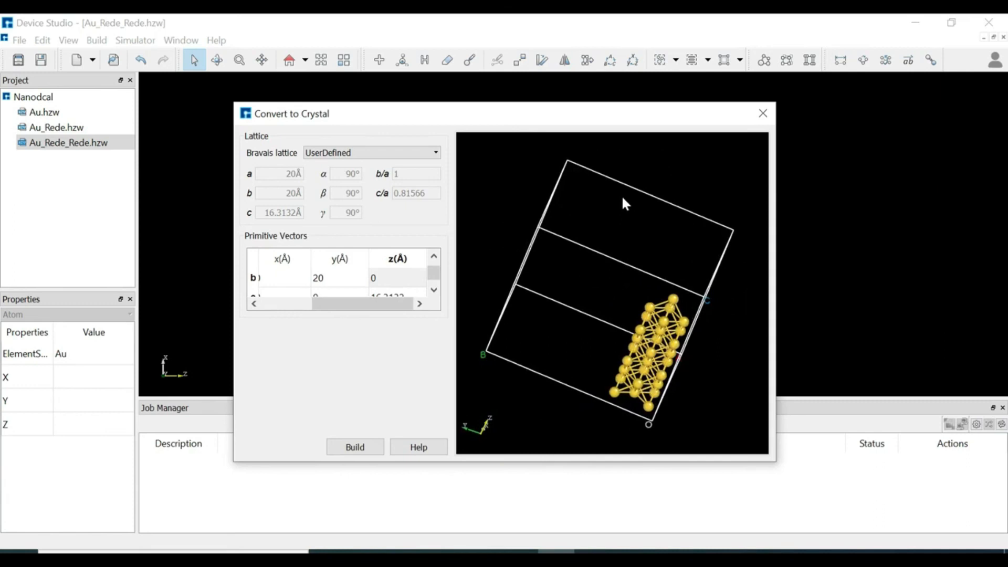
pyautogui.click(364, 450)
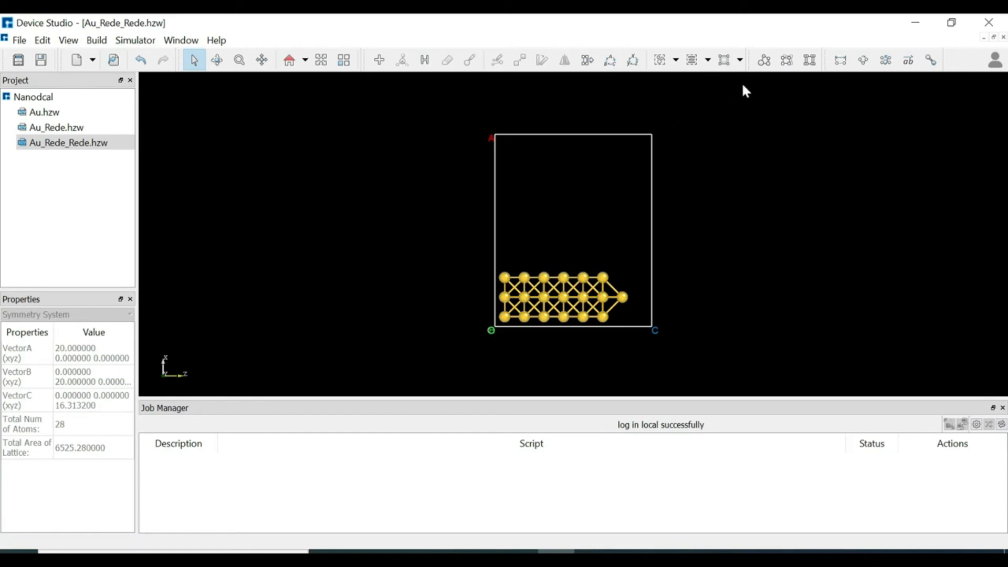
# Center the Au atoms in the enlarged cell along a and along b.
pyautogui.click(740, 60)
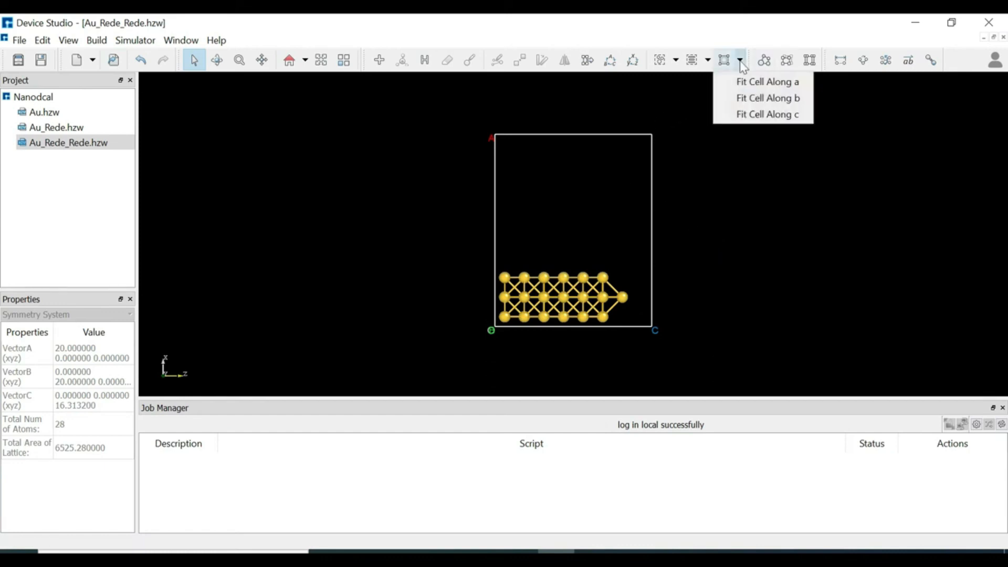
pyautogui.click(710, 61)
pyautogui.click(709, 60)
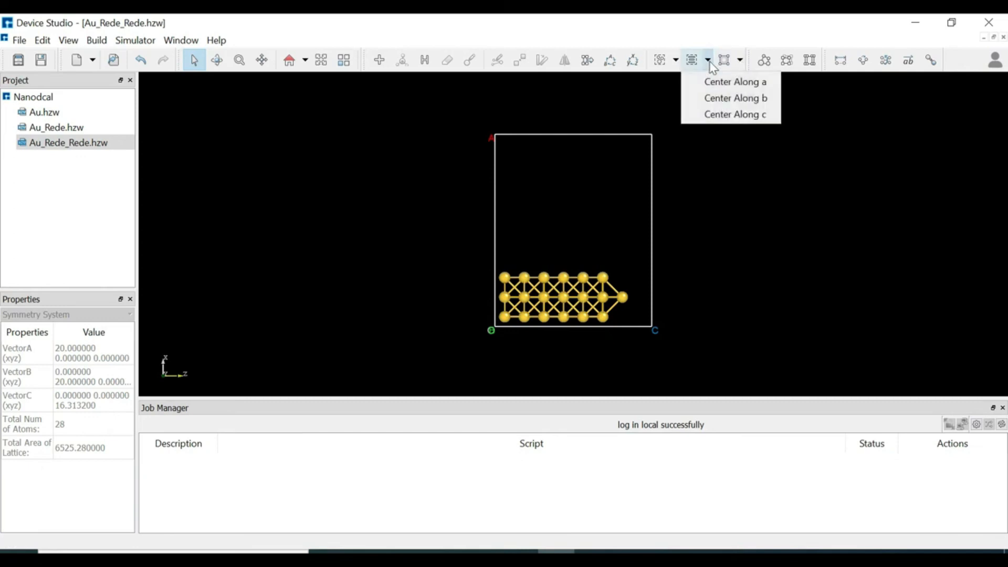
pyautogui.click(731, 82)
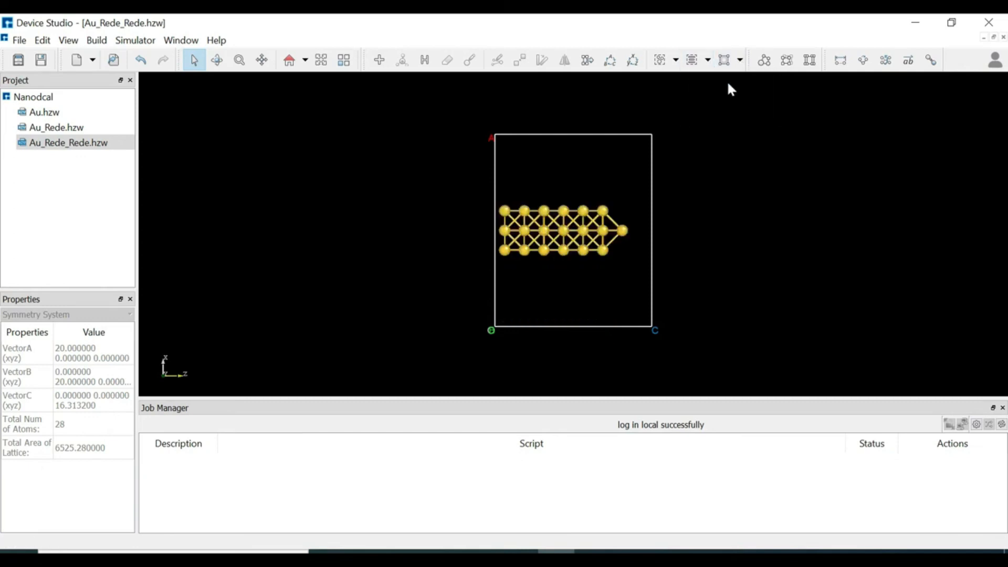
pyautogui.click(708, 60)
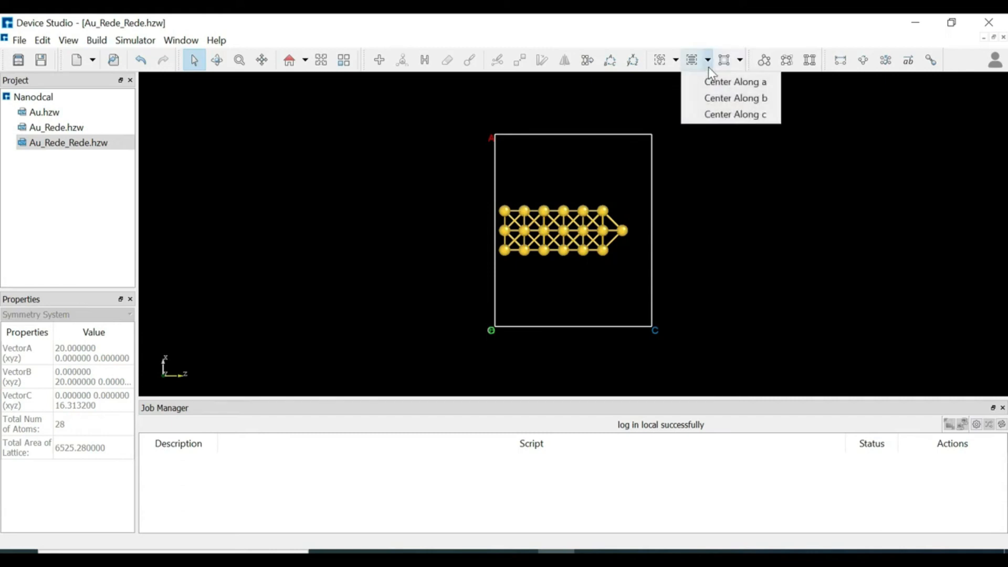
pyautogui.click(721, 101)
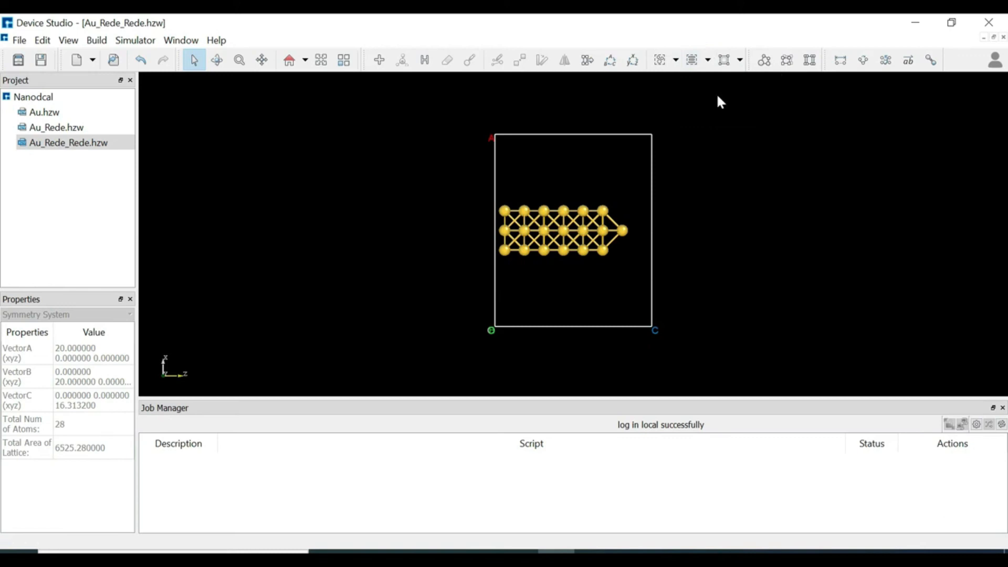
pyautogui.moveTo(715, 159); pyautogui.dragTo(587, 180, button='right')
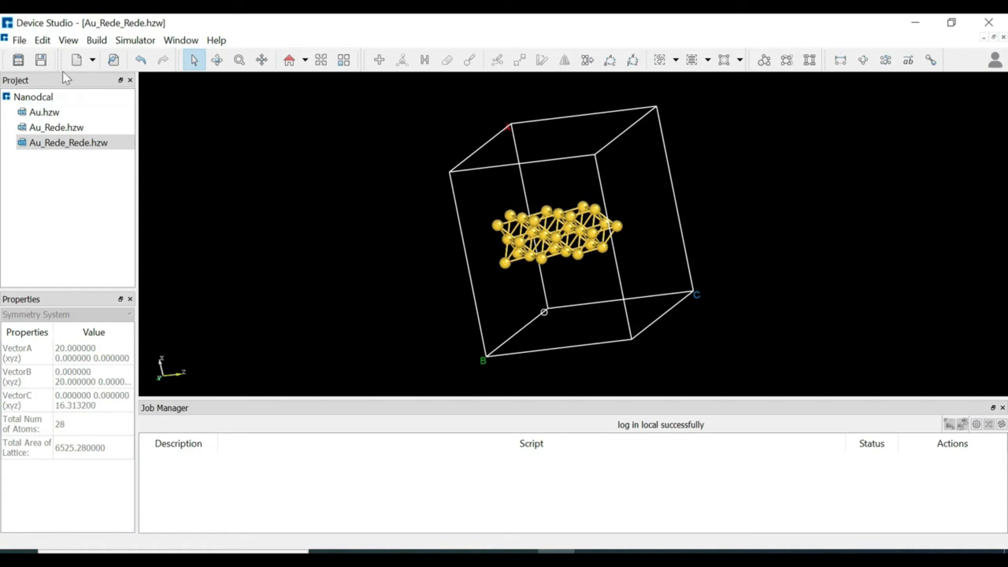
# Import the local file Alkanethiol.hzw from the material library's 0Dmaterials > Molecules folder.
pyautogui.click(19, 42)
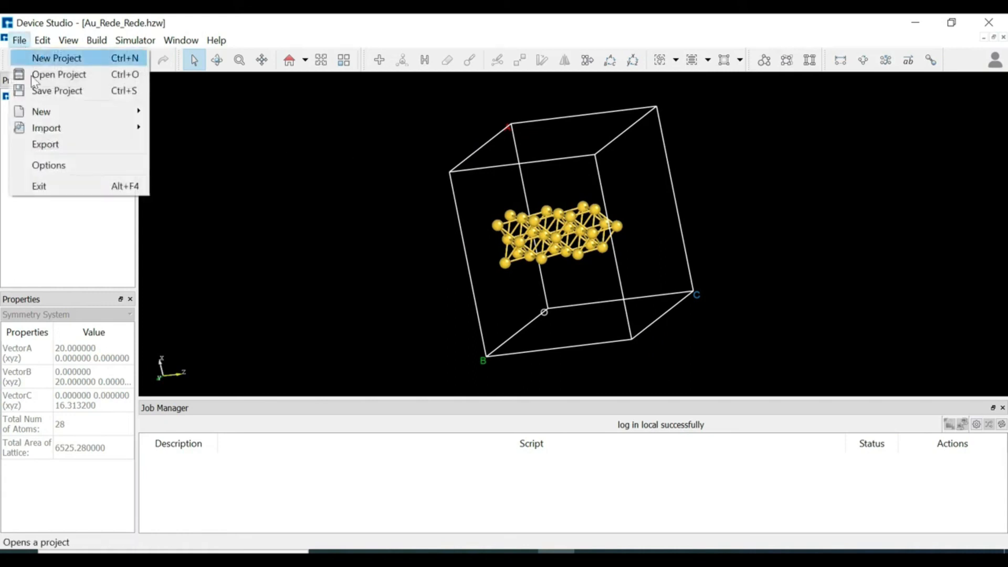
pyautogui.moveTo(54, 132)
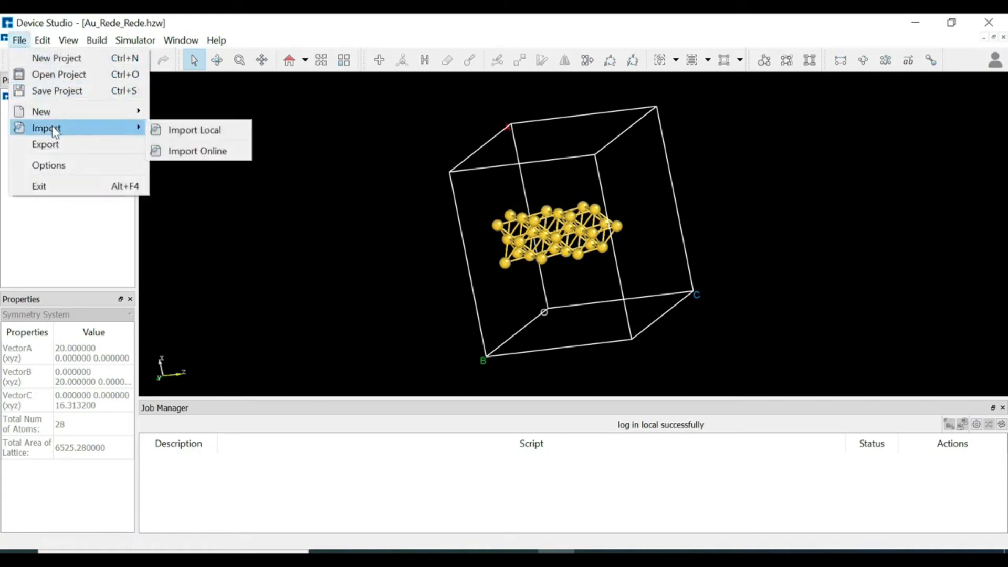
pyautogui.click(181, 132)
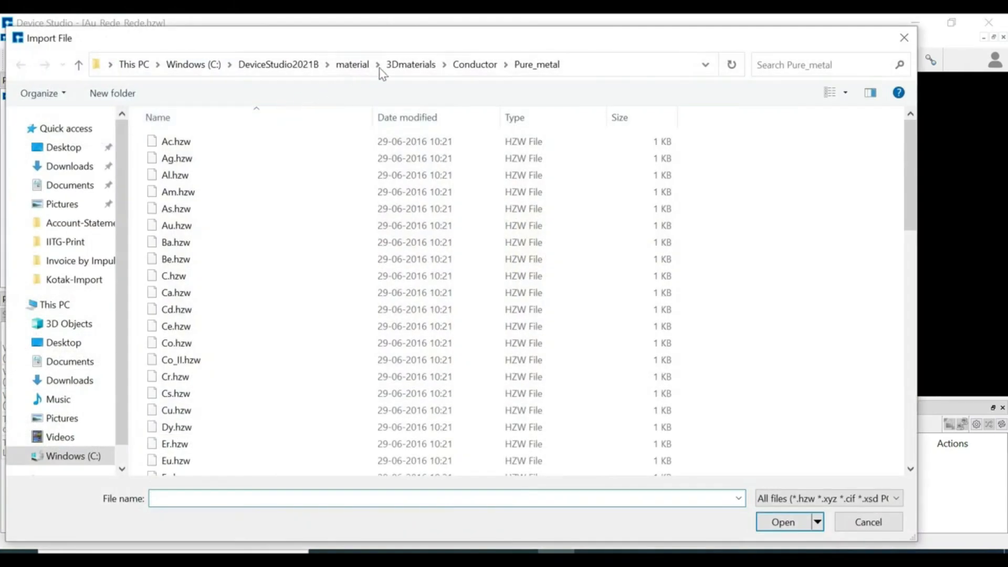
pyautogui.click(353, 66)
pyautogui.doubleClick(197, 141)
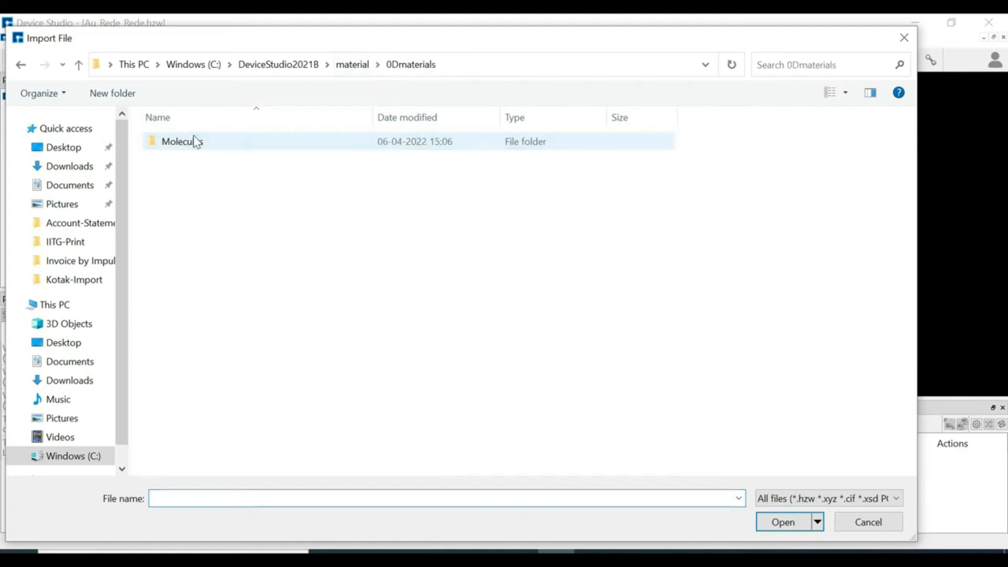
pyautogui.doubleClick(196, 141)
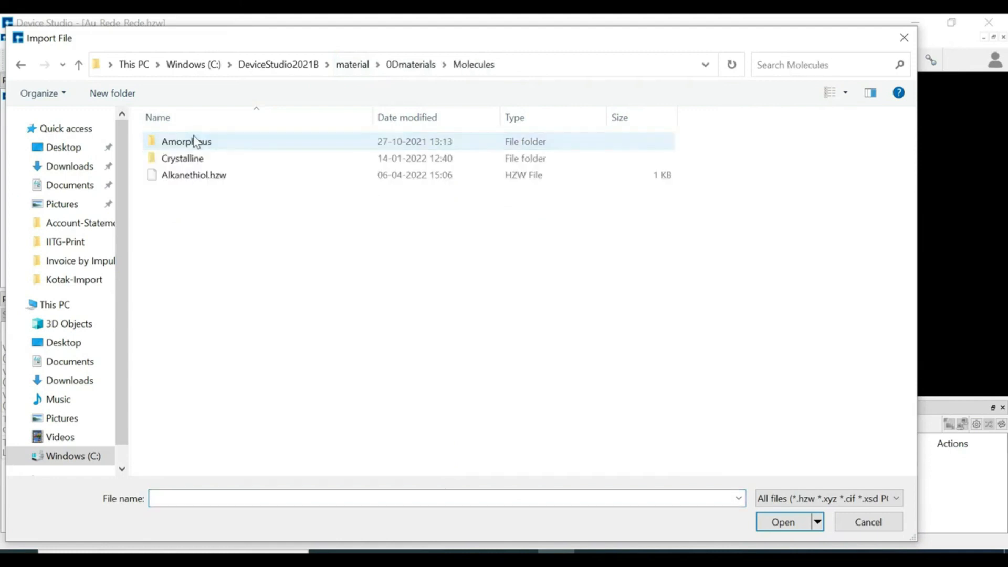
pyautogui.doubleClick(201, 176)
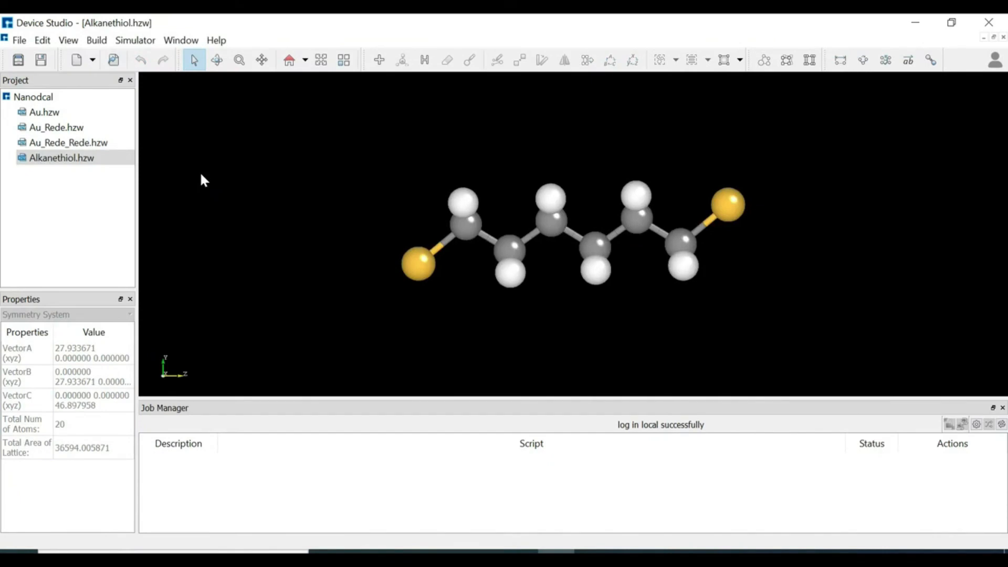
# In Au_Rede_Rede.hzw, mirror a copy of all Au atoms across the xy plane at a distance of 6.7105 Å.
pyautogui.doubleClick(95, 142)
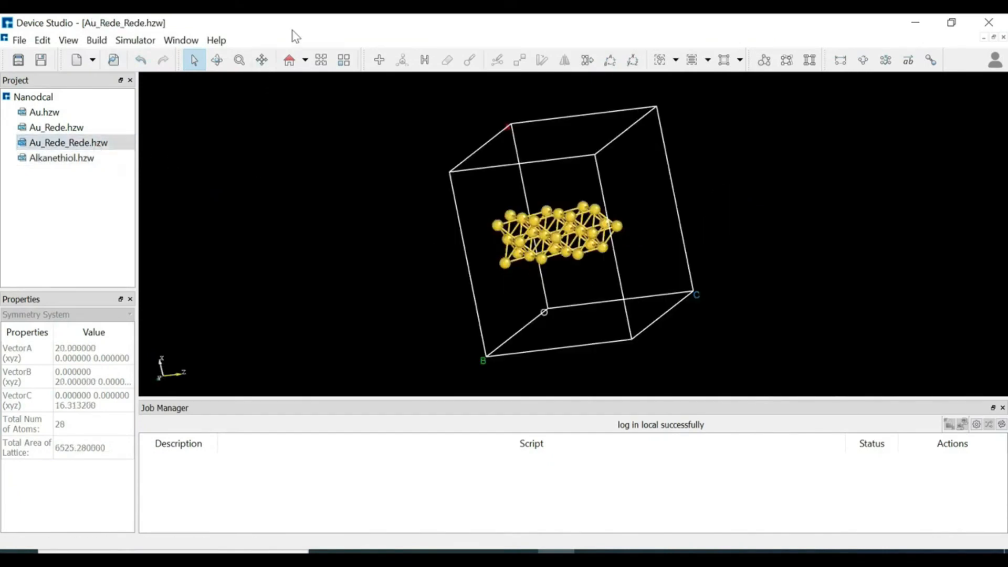
pyautogui.click(294, 64)
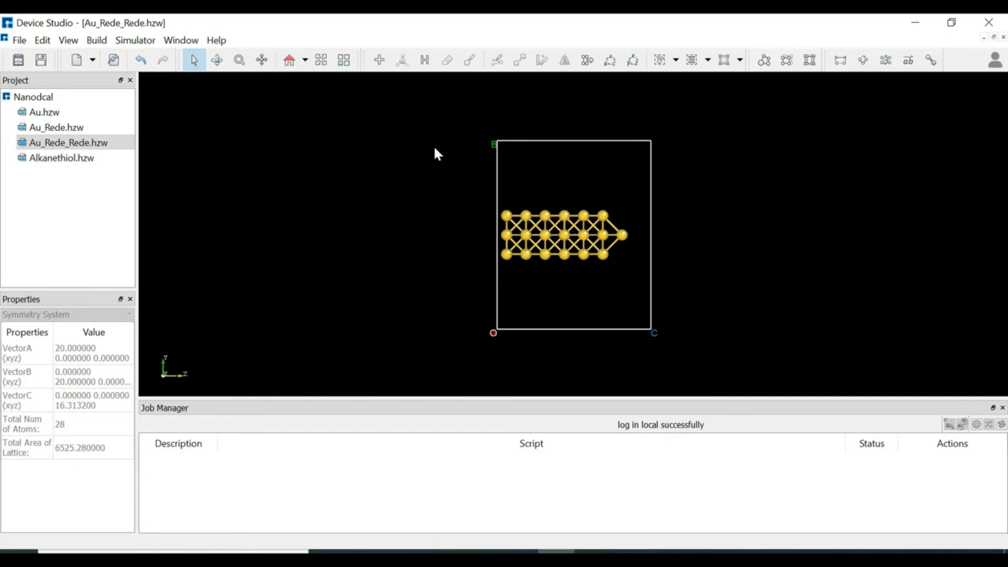
pyautogui.moveTo(440, 125); pyautogui.dragTo(708, 317)
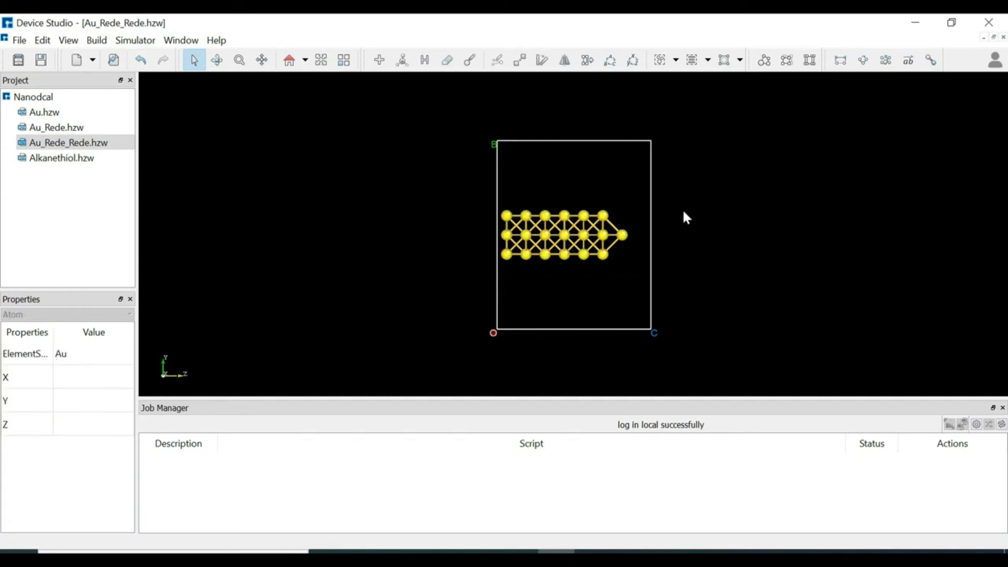
pyautogui.click(565, 59)
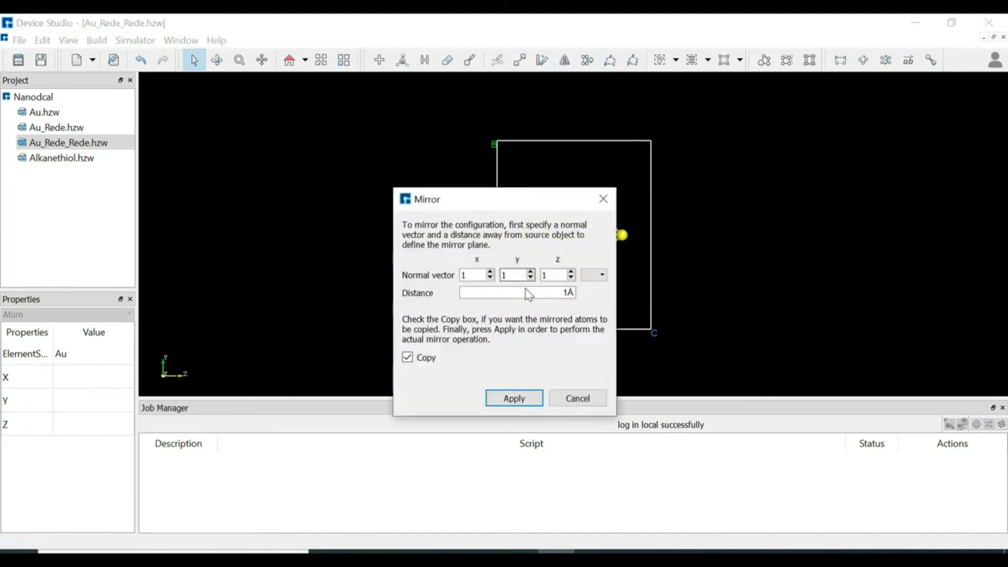
pyautogui.click(593, 275)
pyautogui.click(593, 301)
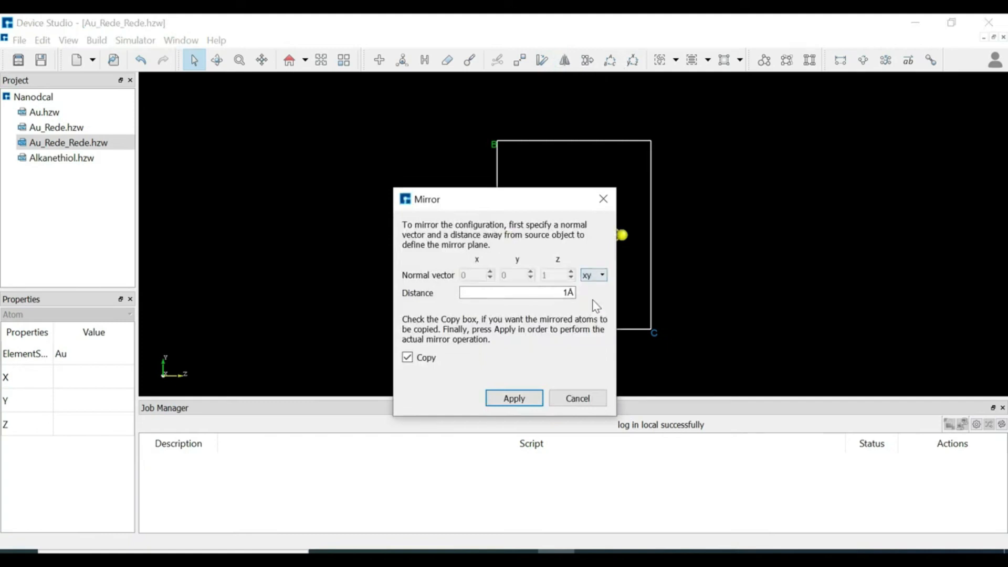
pyautogui.click(567, 293)
pyautogui.press('BackSpace')
pyautogui.write('6.71')
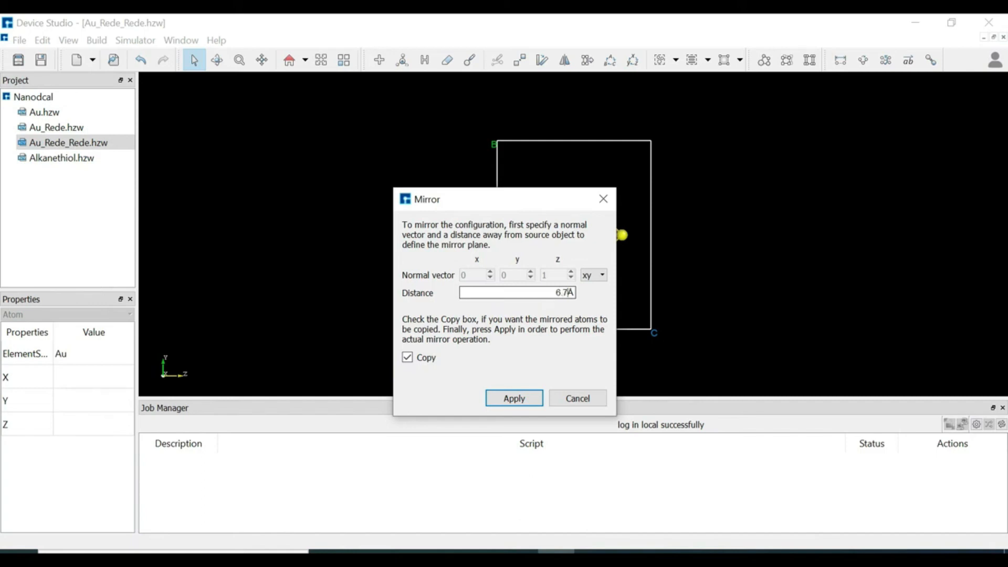
pyautogui.write('05')
pyautogui.click(527, 398)
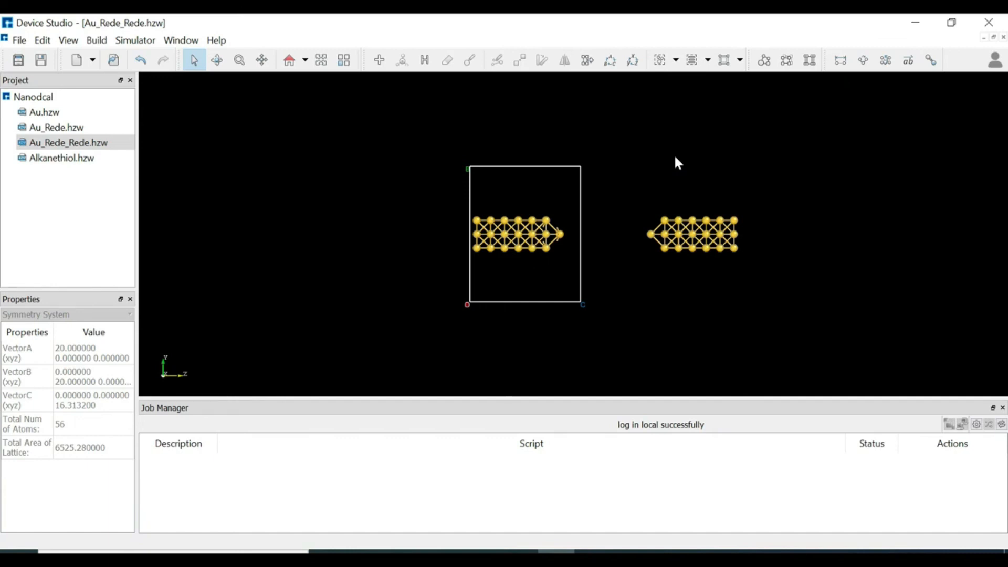
# Convert the two-electrode Au structure to a crystal with primitive vector c z = 39.97595818 Å, and build it.
pyautogui.click(765, 67)
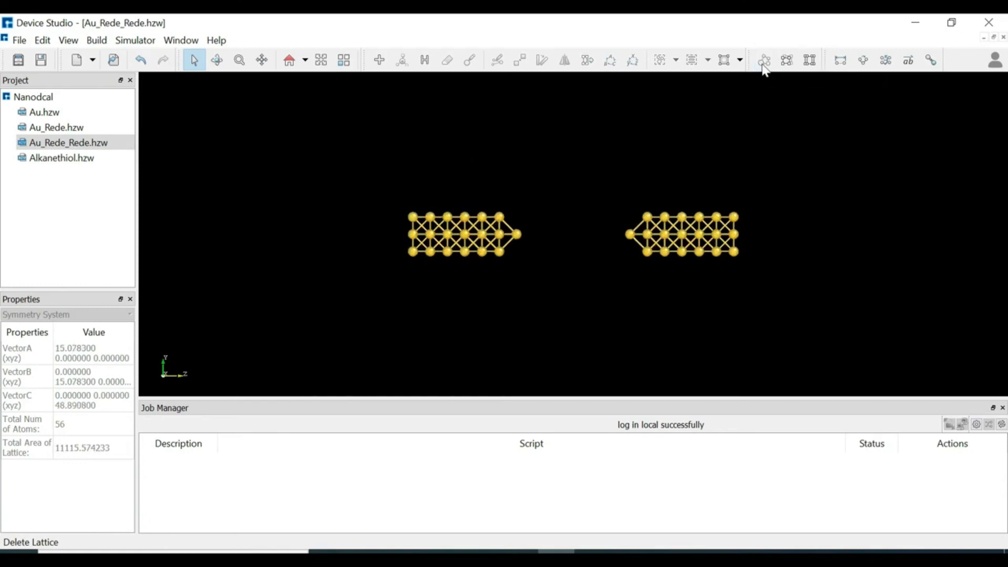
pyautogui.click(765, 63)
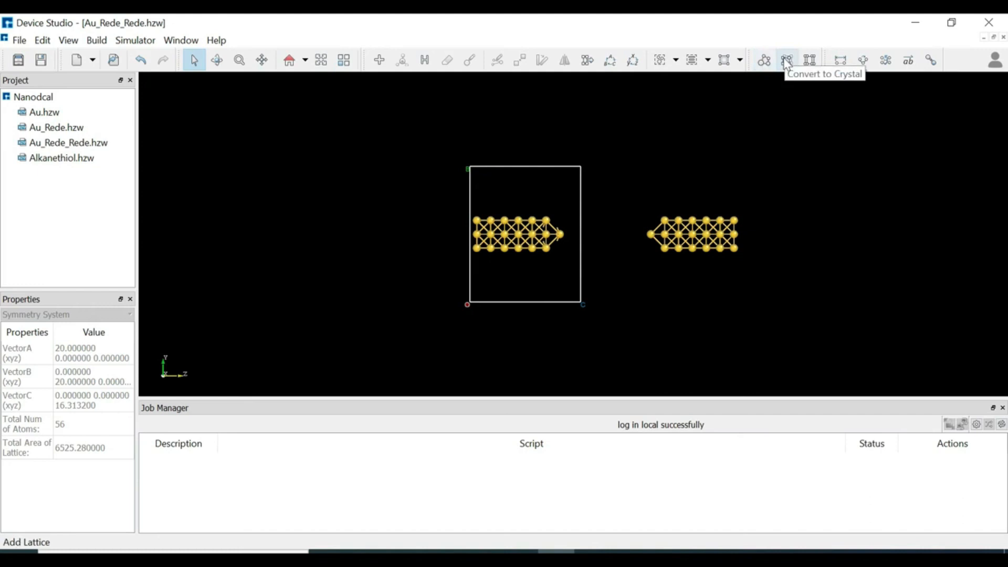
pyautogui.click(787, 61)
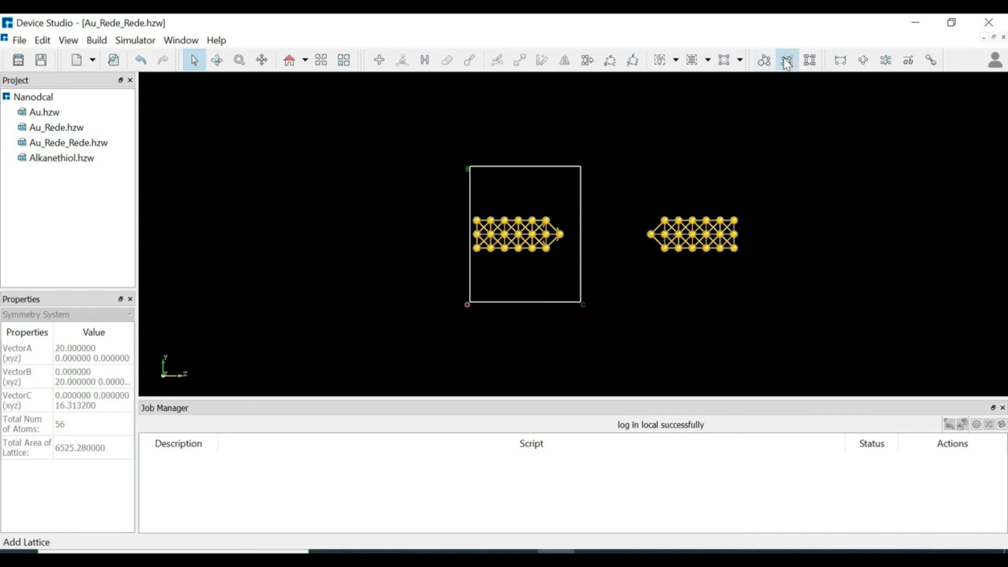
pyautogui.click(433, 290)
pyautogui.click(433, 290)
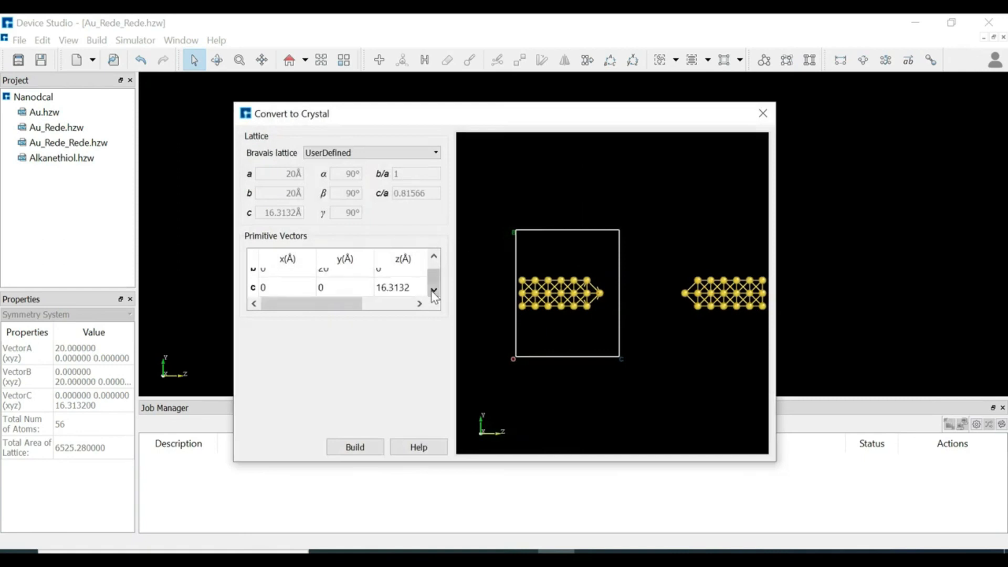
pyautogui.doubleClick(401, 288)
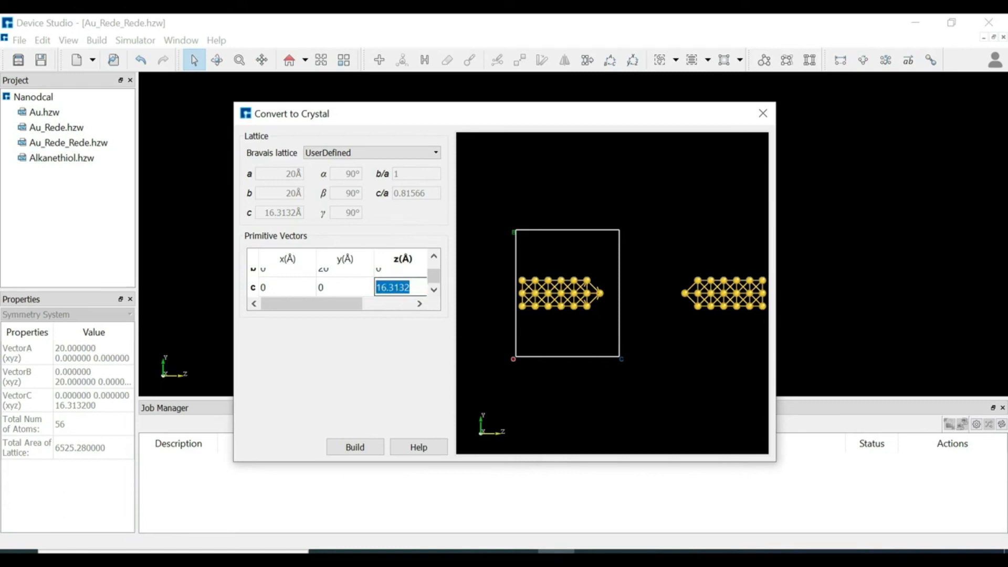
pyautogui.write('39.97595818')
pyautogui.press('Return')
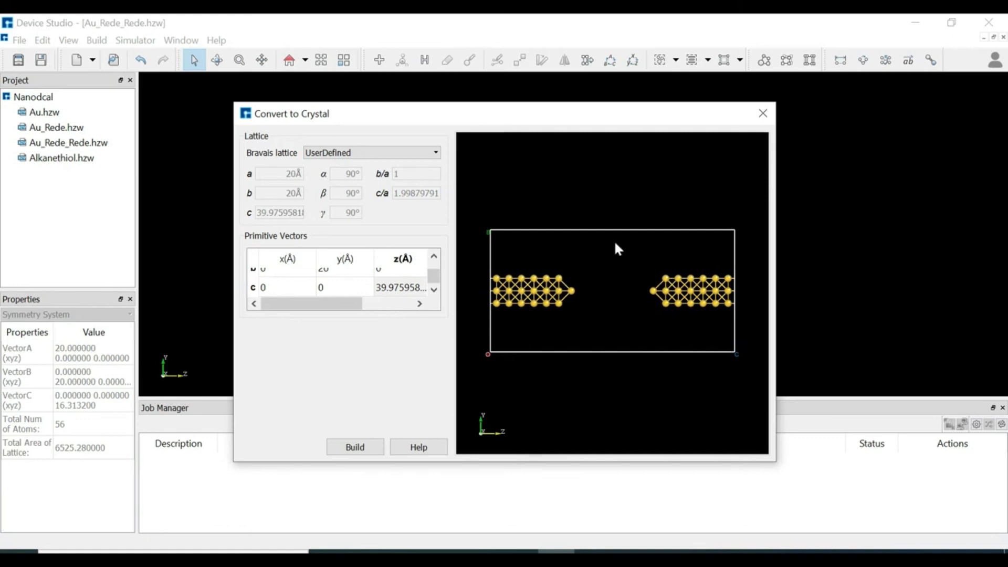
pyautogui.click(348, 452)
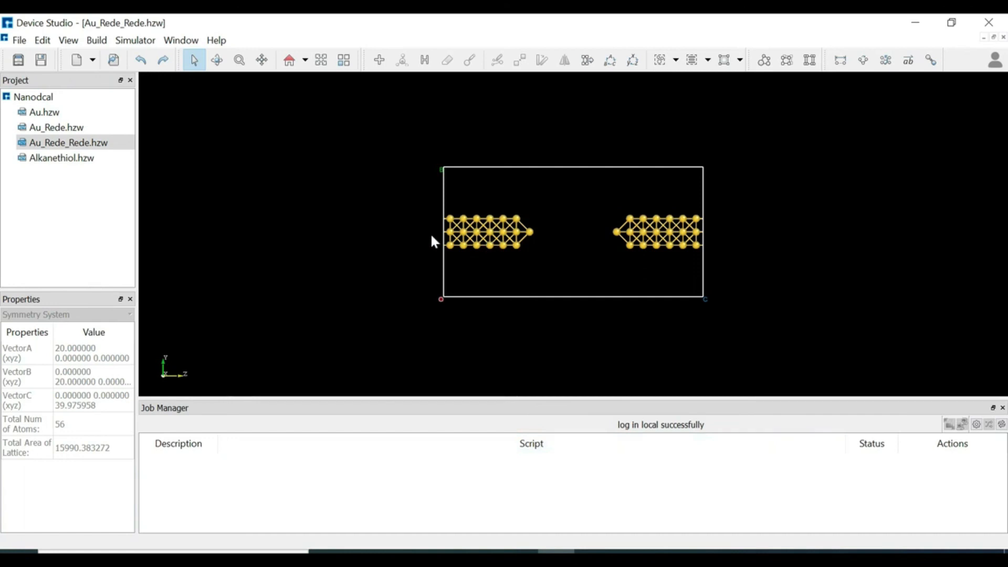
# Copy the whole alkanethiol molecule from Alkanethiol.hzw into Au_Rede_Rede.hzw and center it in the cell between the two Au electrodes.
pyautogui.doubleClick(56, 159)
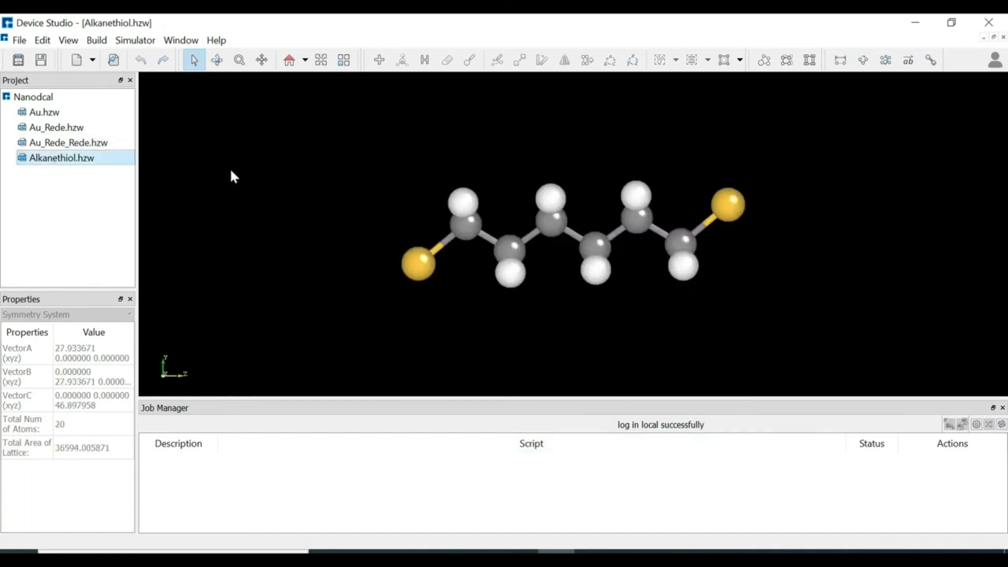
pyautogui.moveTo(363, 136); pyautogui.dragTo(752, 304)
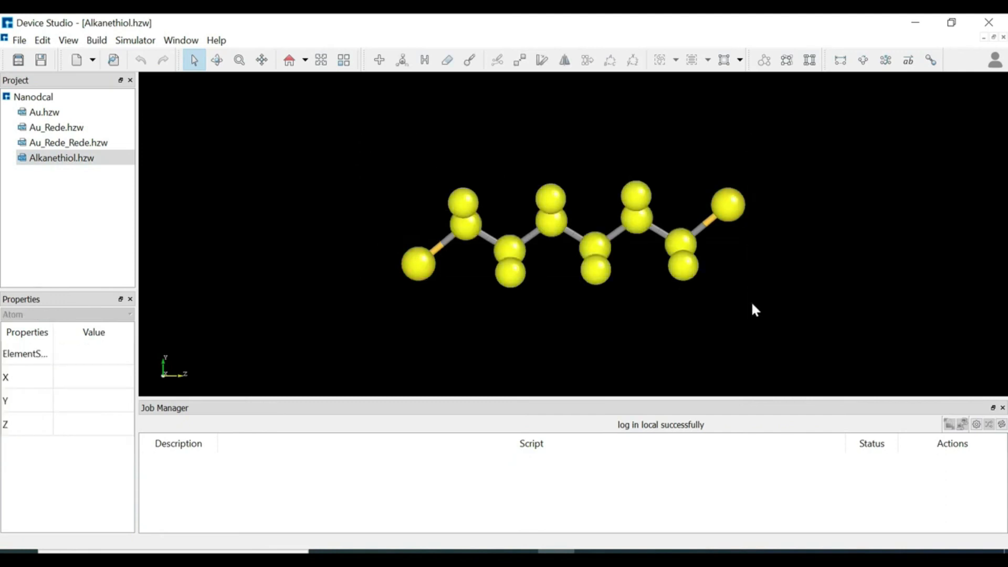
pyautogui.doubleClick(49, 143)
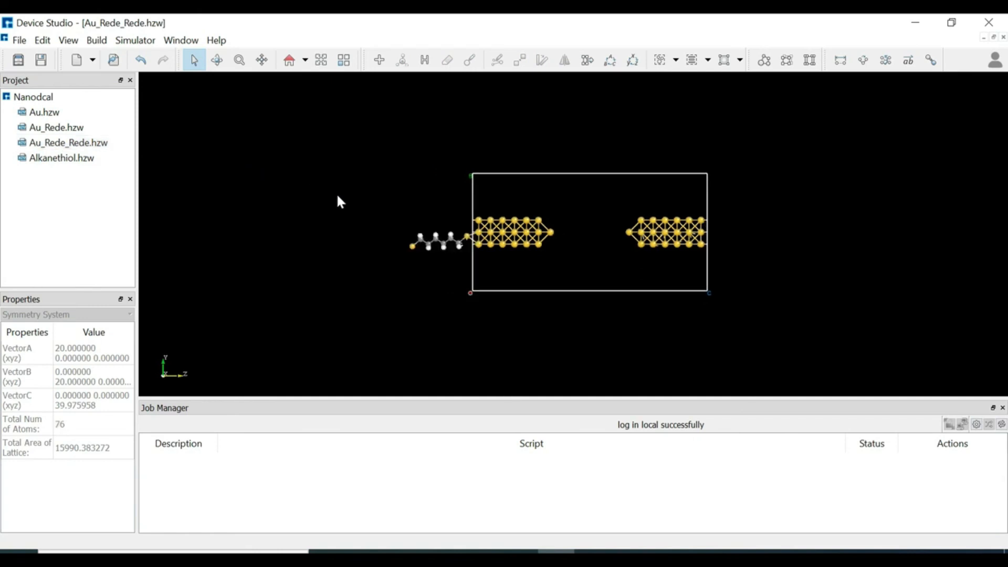
pyautogui.moveTo(396, 217); pyautogui.dragTo(471, 272)
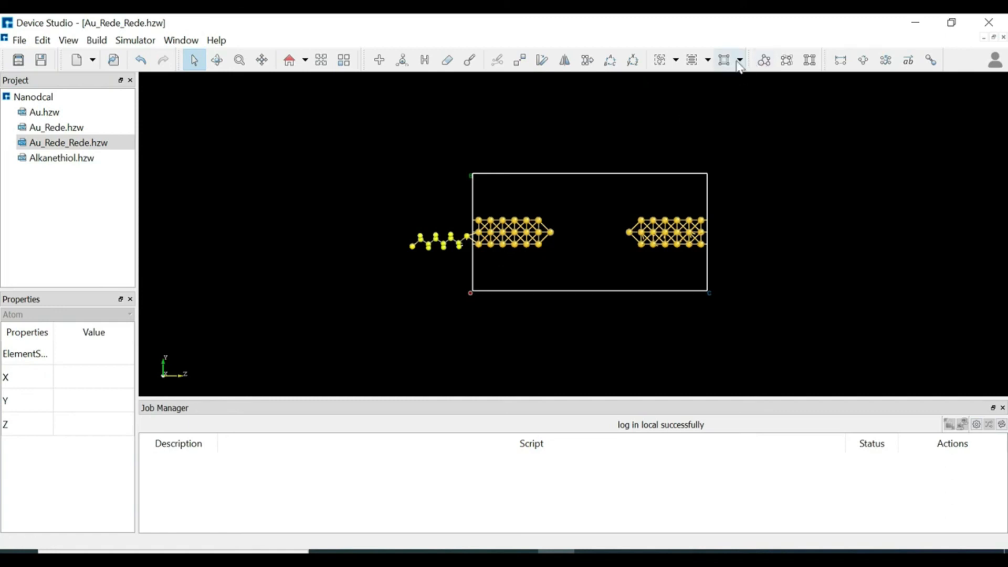
pyautogui.click(693, 60)
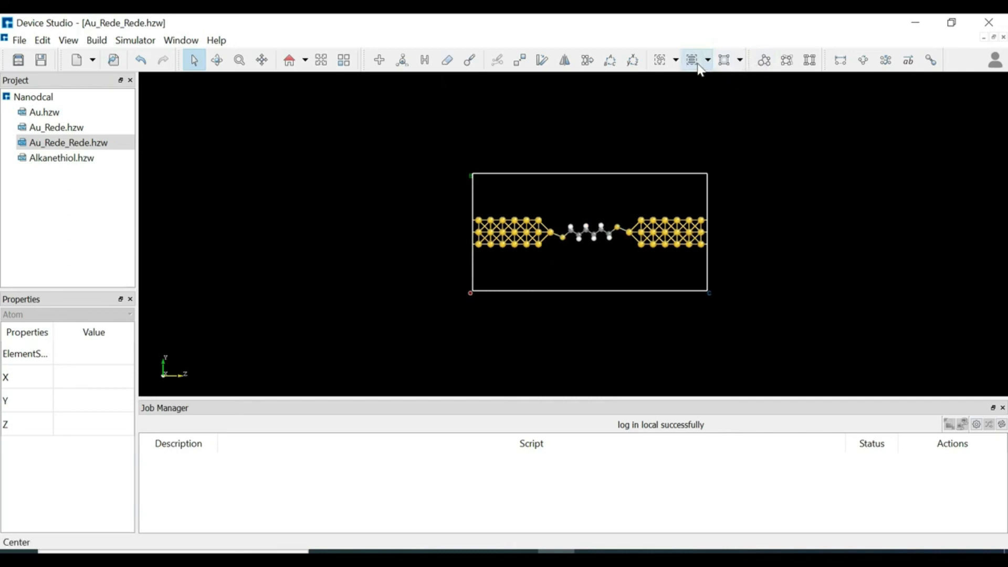
# Examine the assembled Au–alkanethiol–Au junction up close and from an oblique angle, then reset the view orientation.
pyautogui.click(239, 59)
pyautogui.moveTo(605, 171); pyautogui.dragTo(596, 325)
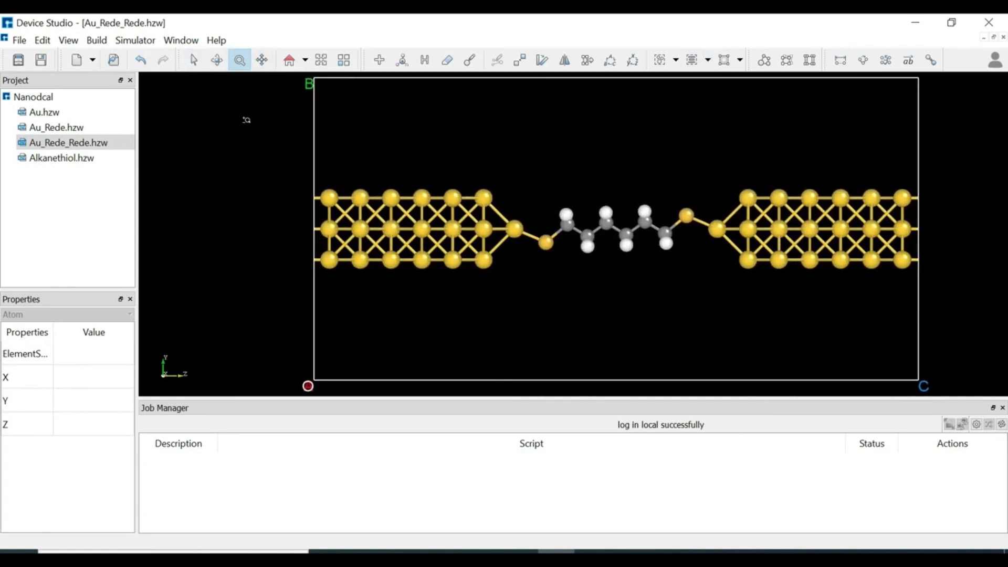
pyautogui.click(216, 60)
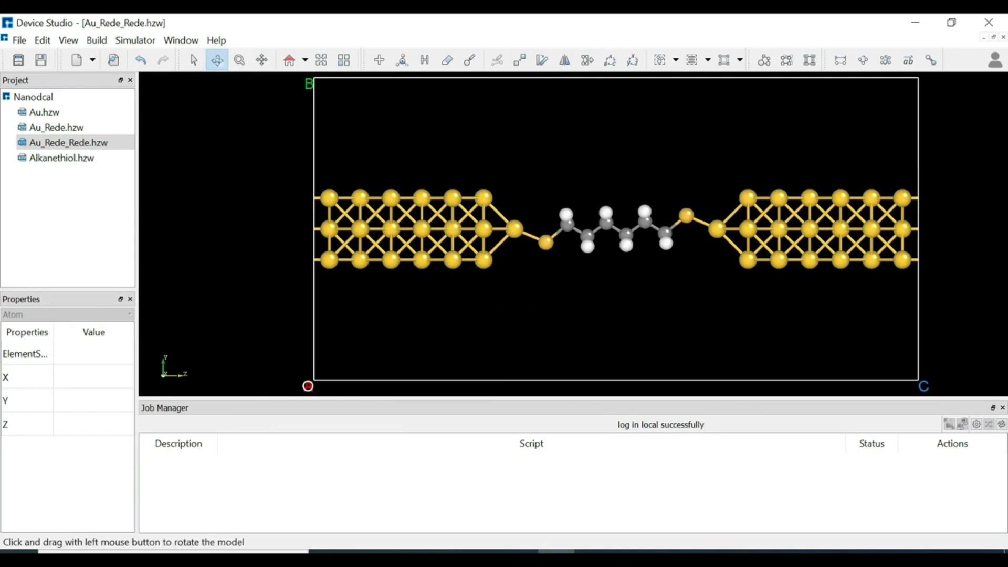
pyautogui.moveTo(807, 175)
pyautogui.mouseDown()
pyautogui.moveTo(697, 186)
pyautogui.moveTo(409, 325)
pyautogui.moveTo(567, 322)
pyautogui.moveTo(815, 257)
pyautogui.moveTo(632, 291)
pyautogui.moveTo(605, 101)
pyautogui.moveTo(806, 160)
pyautogui.mouseUp()
pyautogui.moveTo(396, 134); pyautogui.dragTo(390, 179)
pyautogui.moveTo(803, 279); pyautogui.dragTo(740, 215)
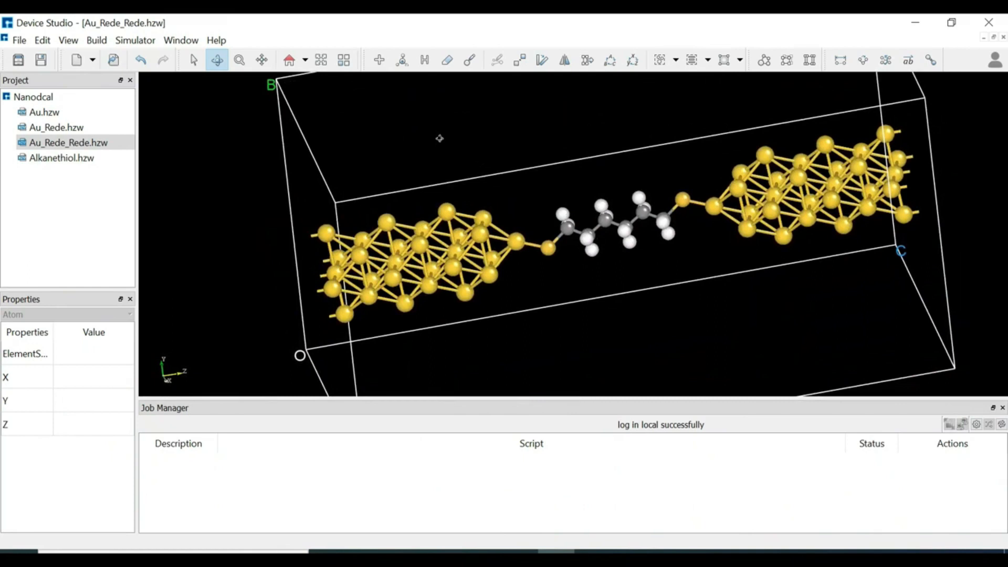
pyautogui.click(290, 60)
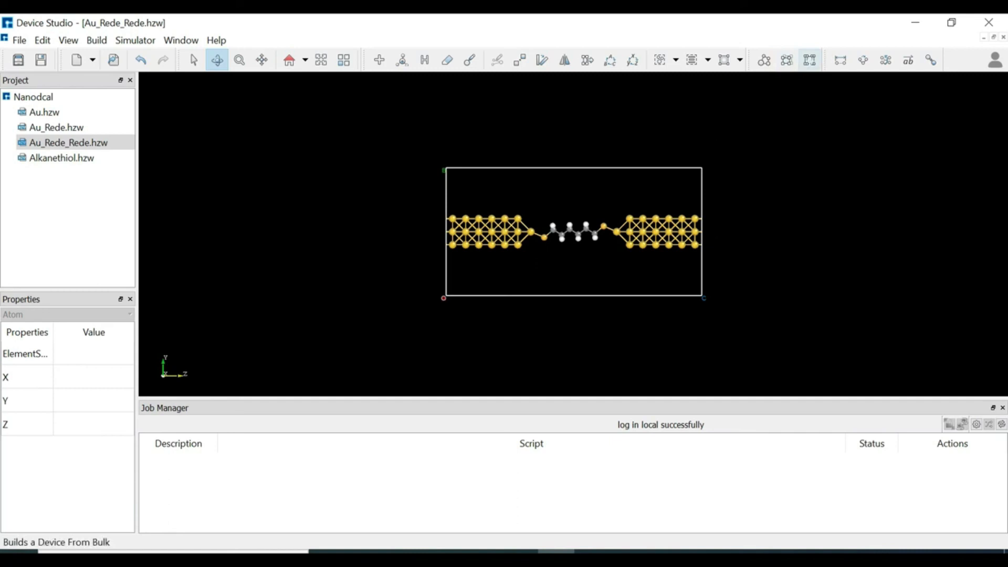
# Convert the junction to a device with left and right electrodes extended by -4.0783 Å and 4.0783 Å in z, preview it and build it.
pyautogui.click(810, 60)
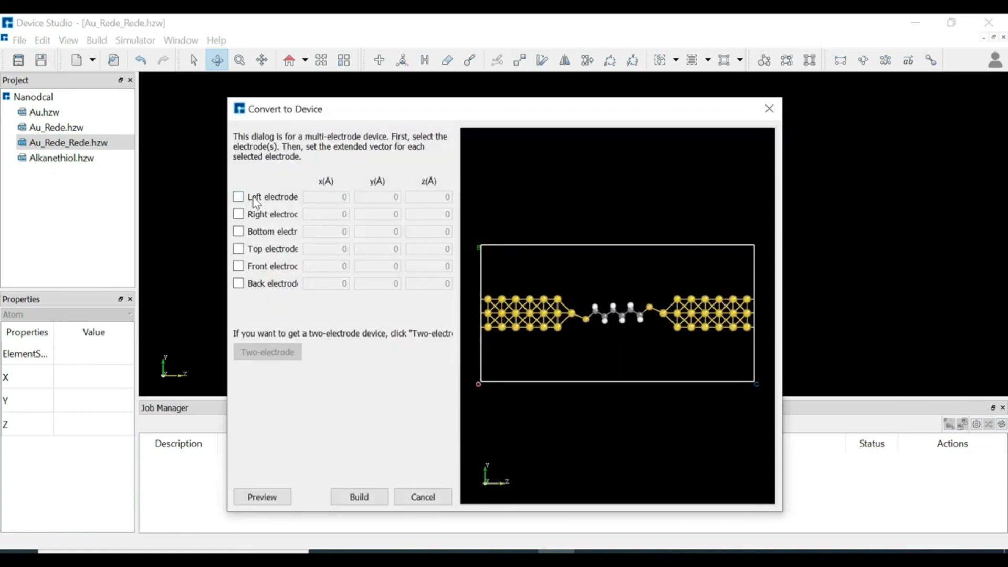
pyautogui.click(256, 201)
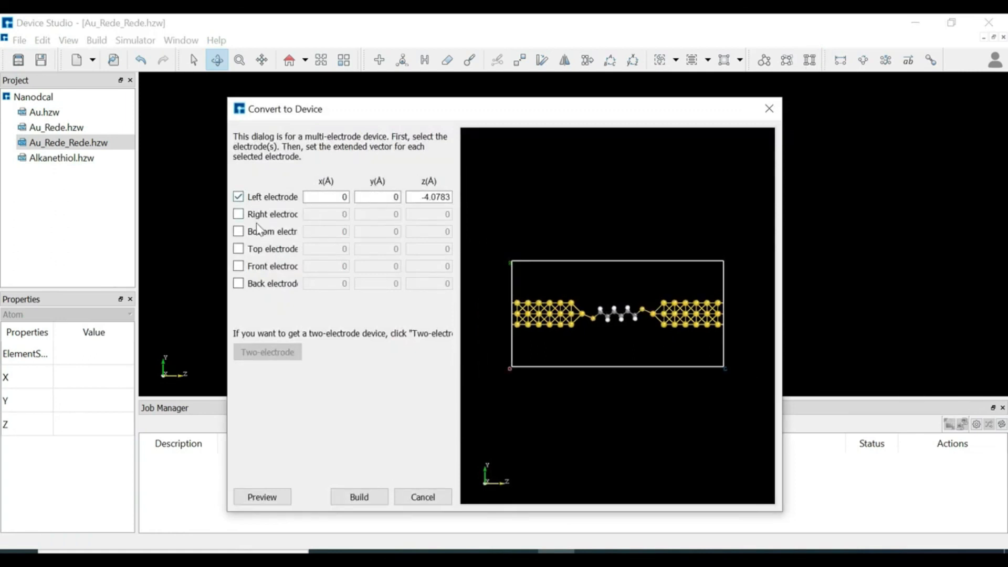
pyautogui.click(257, 217)
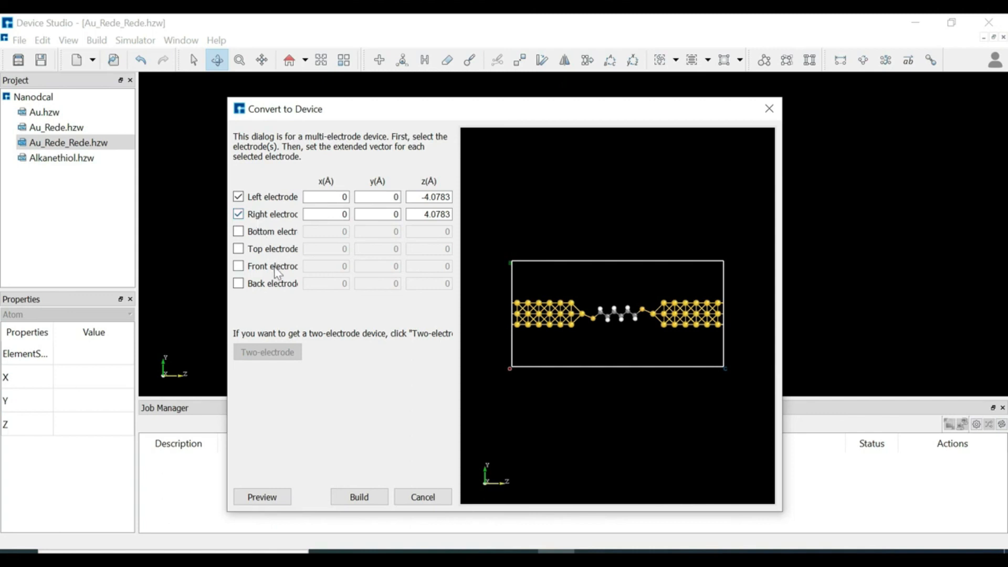
pyautogui.click(276, 493)
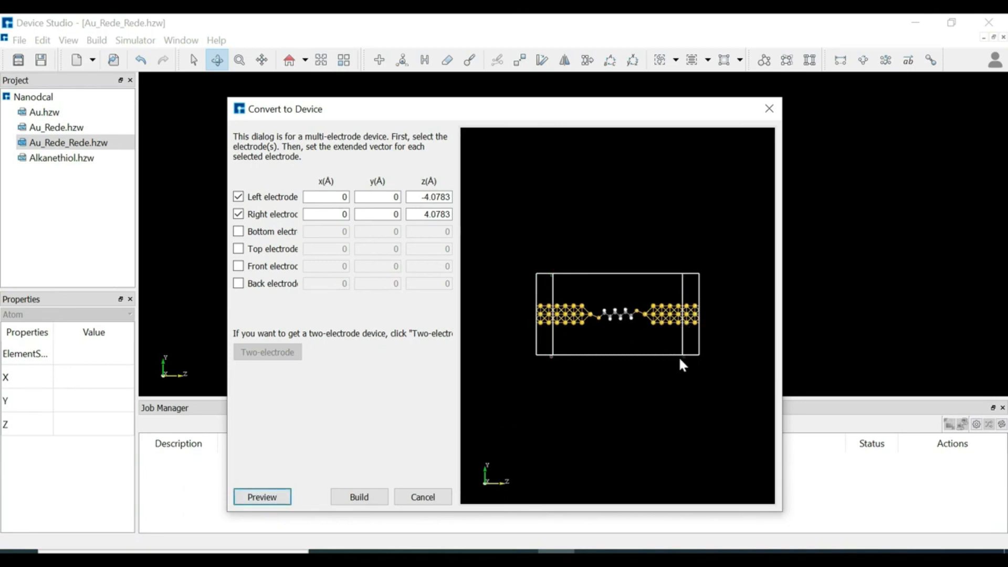
pyautogui.click(360, 498)
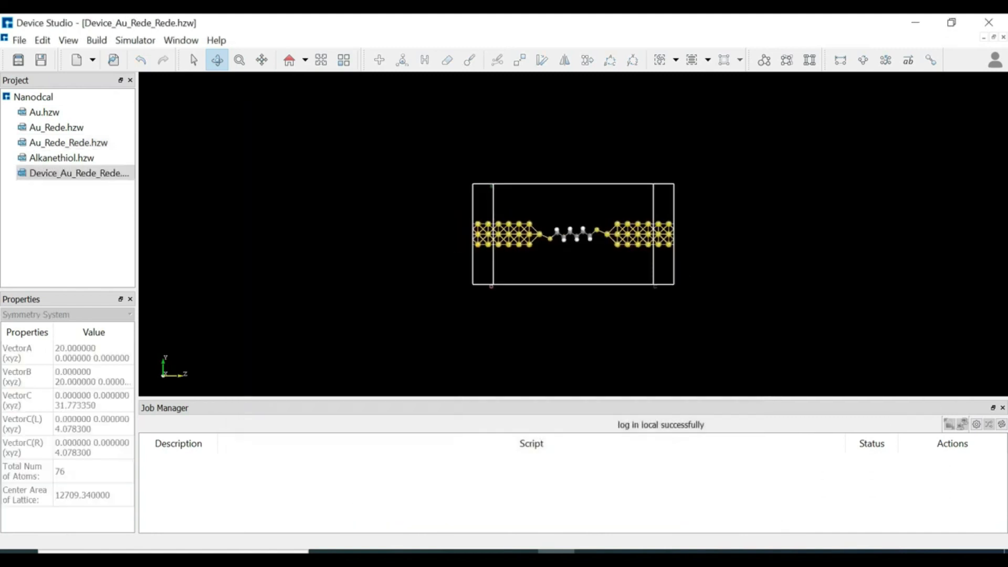
# Start the Nanodcal Transistors setup for Device_Au_Rede_Rede.hzw and set the dielectric thickness to 5 Å.
pyautogui.click(239, 60)
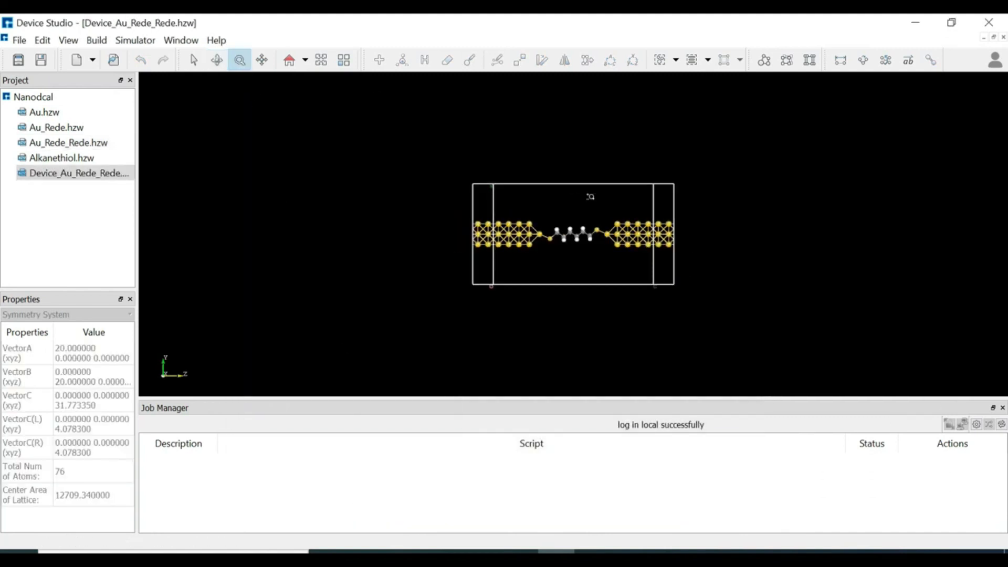
pyautogui.moveTo(609, 207); pyautogui.dragTo(597, 306)
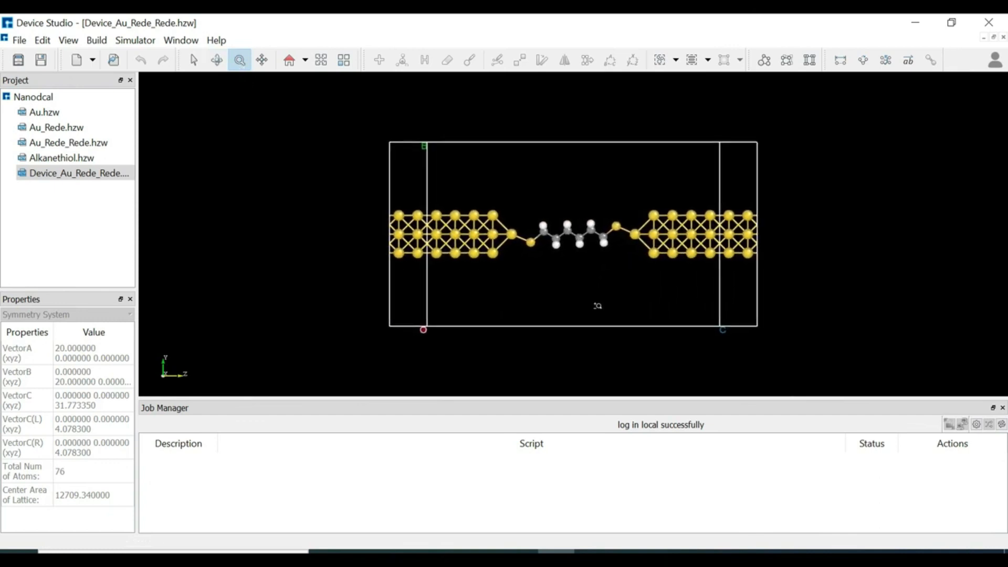
pyautogui.moveTo(675, 224); pyautogui.dragTo(792, 221, button='middle')
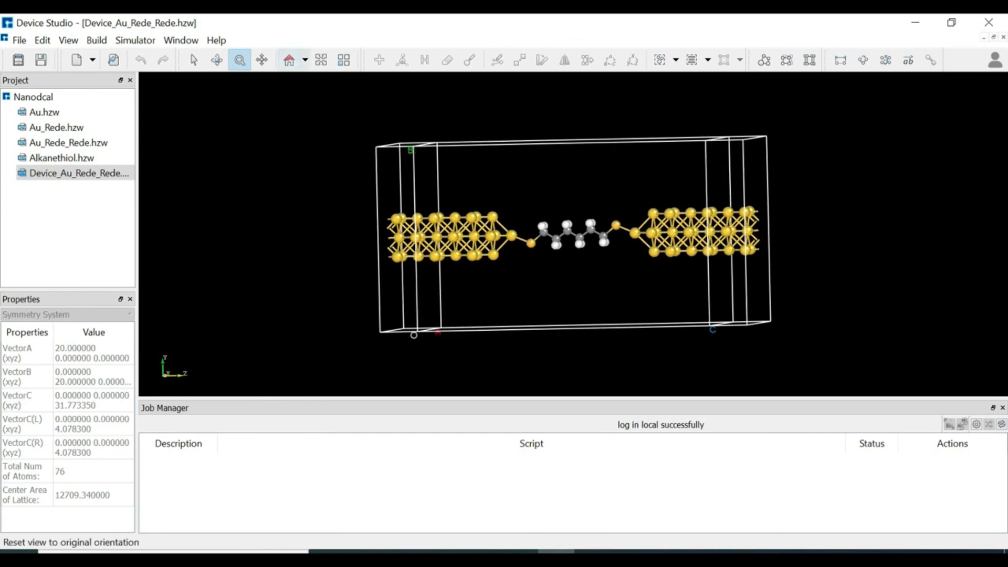
pyautogui.click(289, 60)
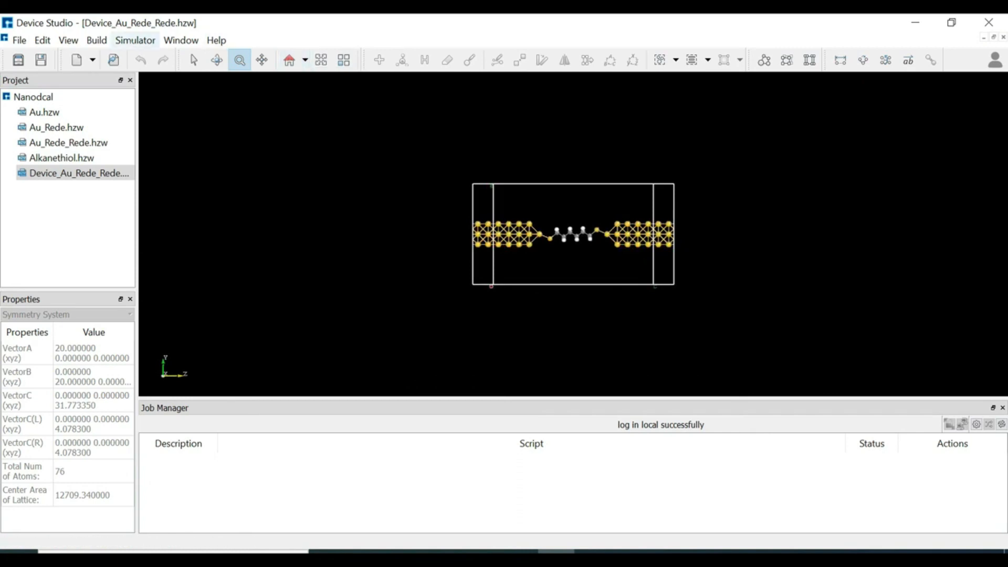
pyautogui.click(133, 42)
pyautogui.moveTo(101, 45)
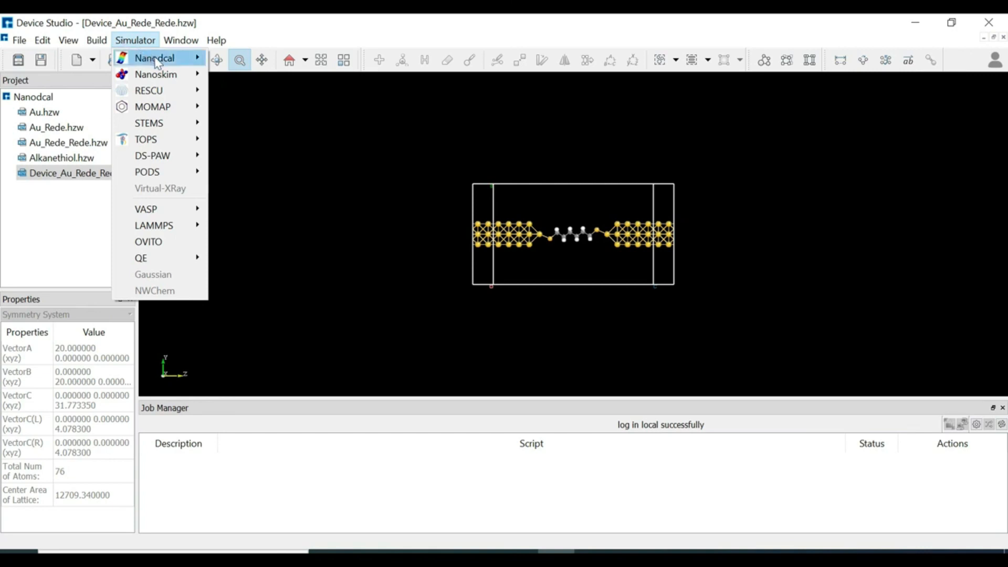
pyautogui.moveTo(155, 59)
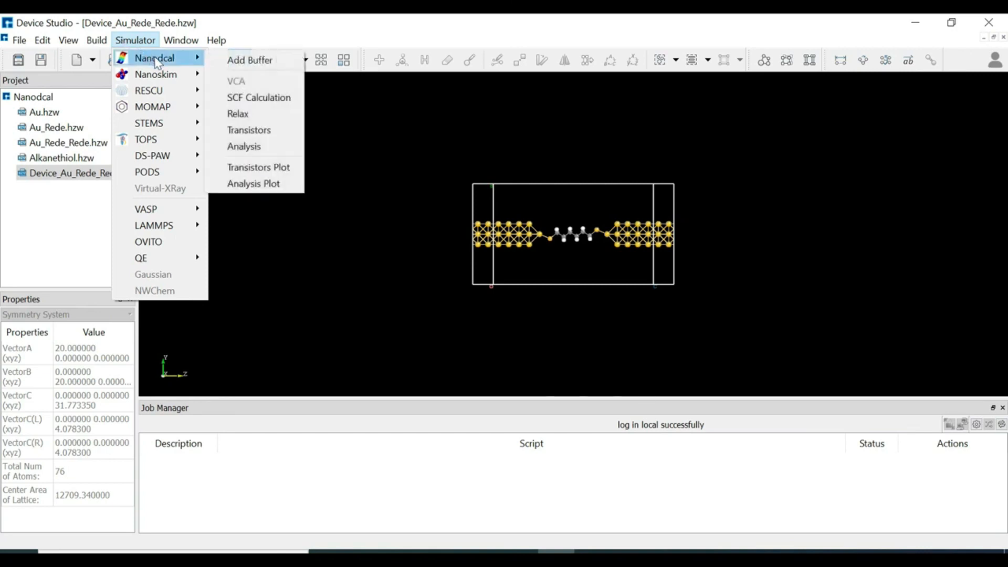
pyautogui.click(271, 135)
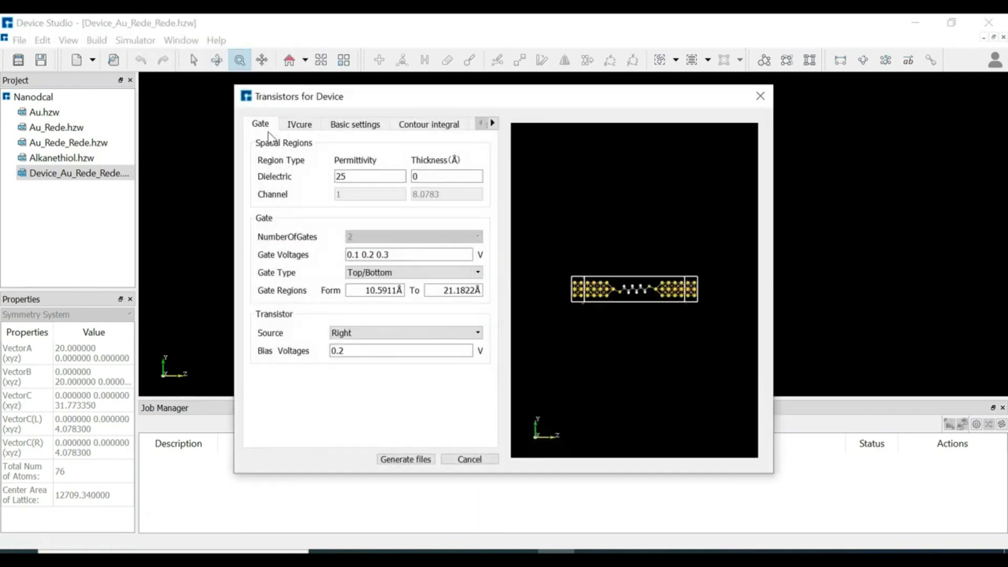
pyautogui.click(408, 177)
pyautogui.press('BackSpace')
pyautogui.write('5')
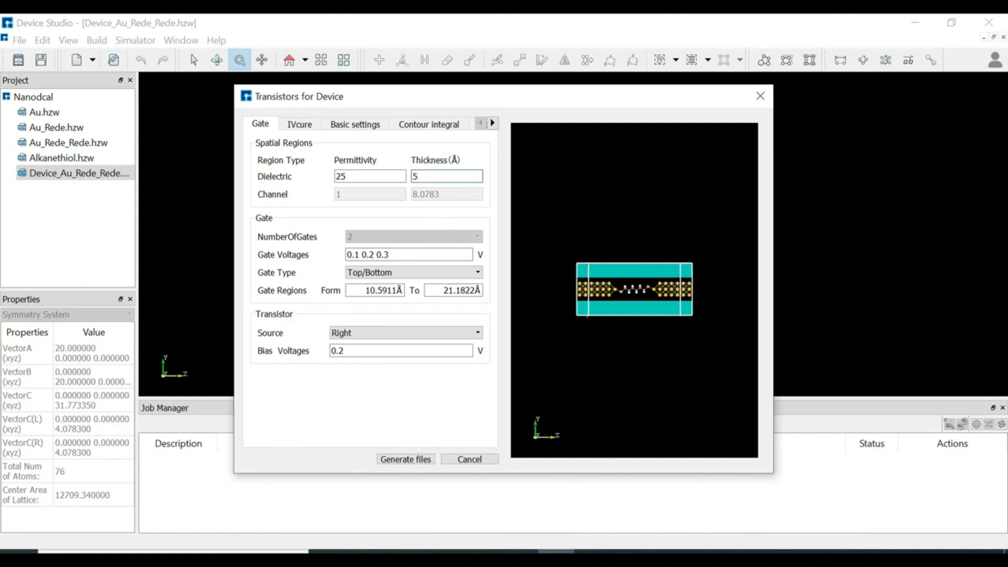
# Keep gate voltages 0.1 0.2 0.3 V, source Right and bias voltage 0.2 V, generate the transistor files, and reveal the generated folders in the project tree.
pyautogui.click(390, 254)
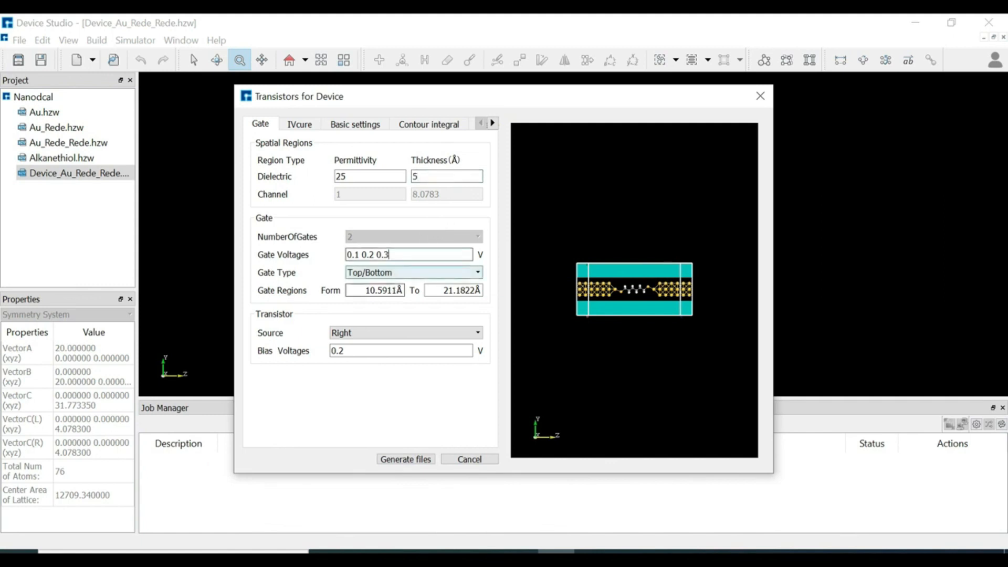
pyautogui.click(375, 291)
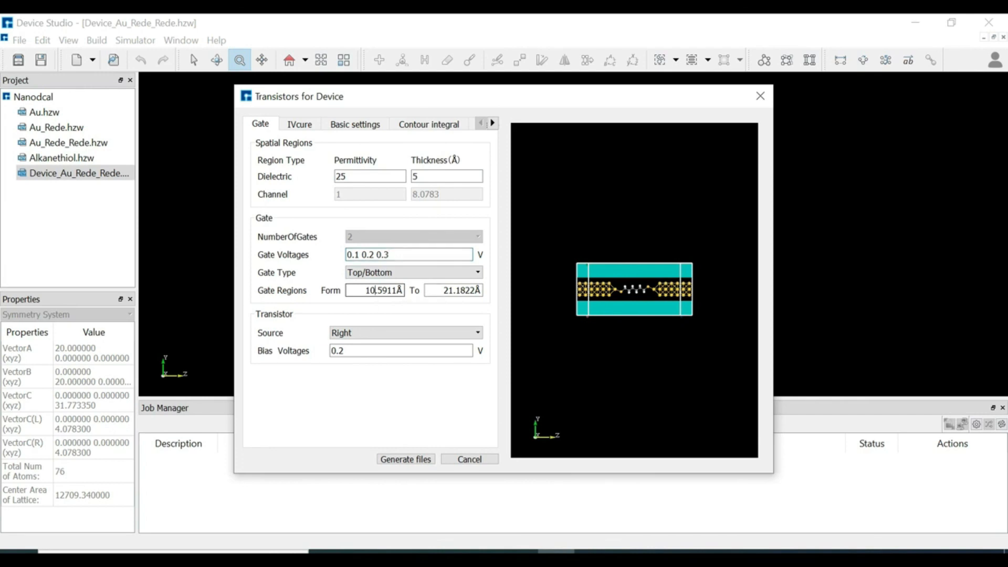
pyautogui.click(410, 336)
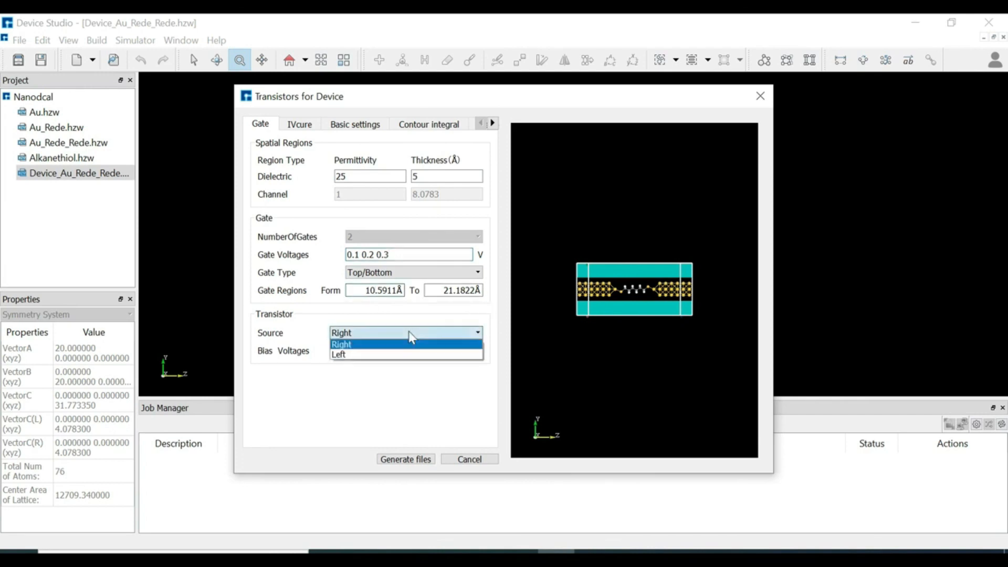
pyautogui.click(287, 341)
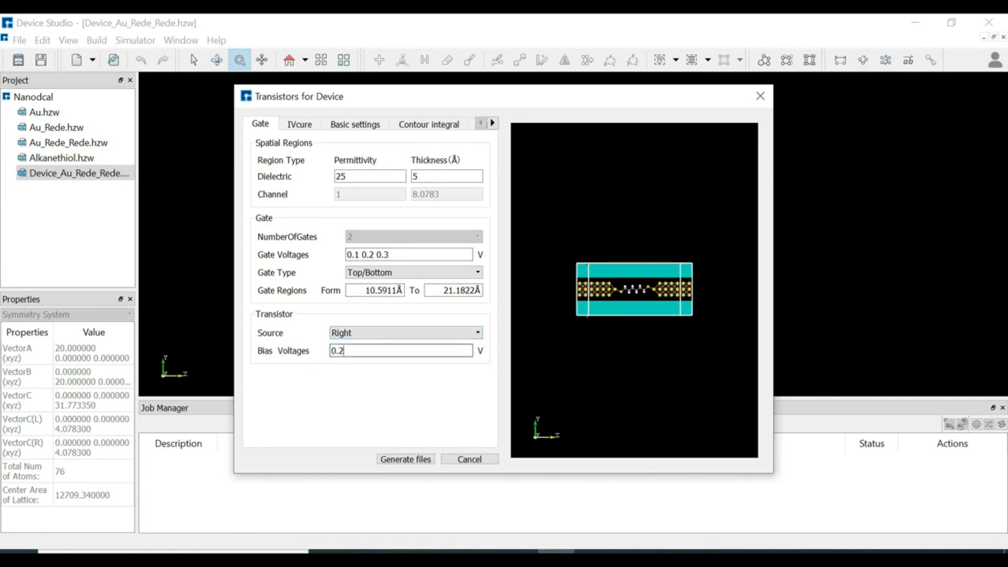
pyautogui.click(414, 460)
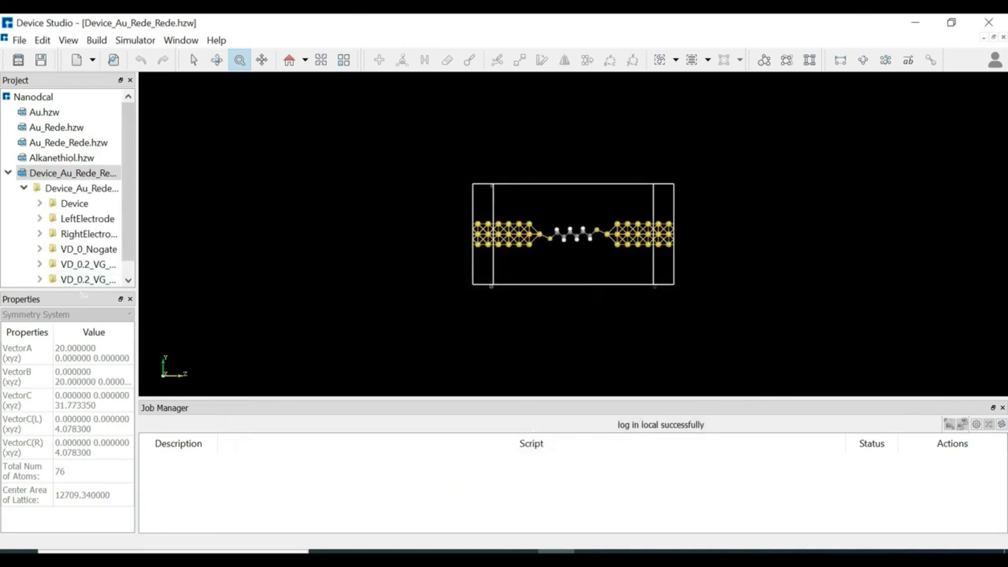
pyautogui.moveTo(83, 295); pyautogui.dragTo(81, 348)
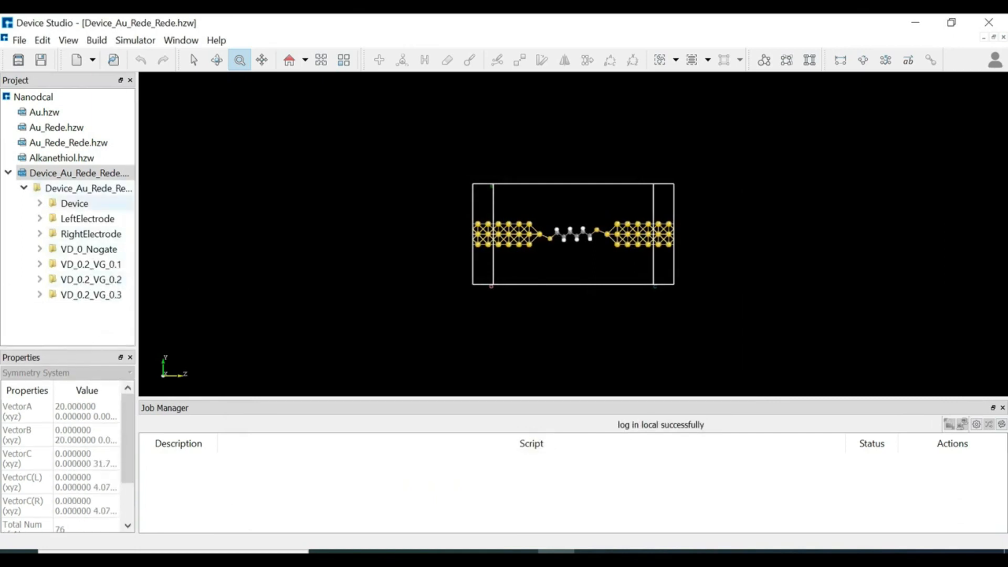
pyautogui.click(74, 204)
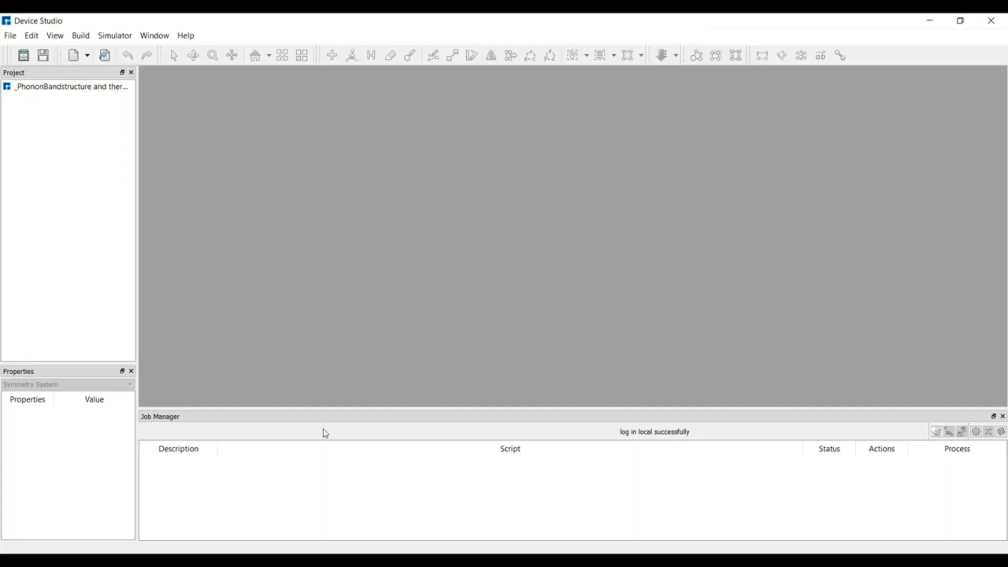
pyautogui.click(12, 36)
pyautogui.click(68, 111)
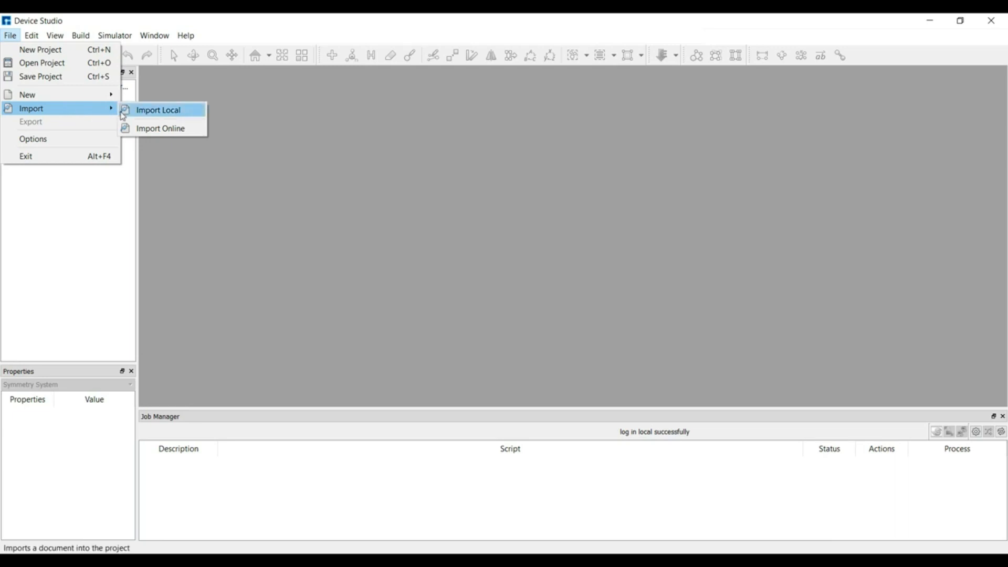
pyautogui.click(142, 111)
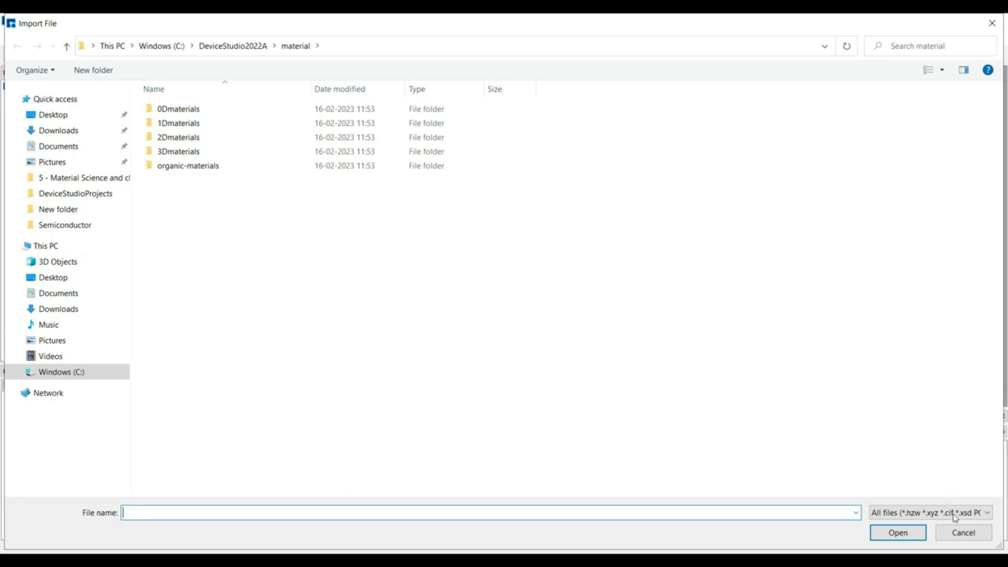
pyautogui.click(962, 533)
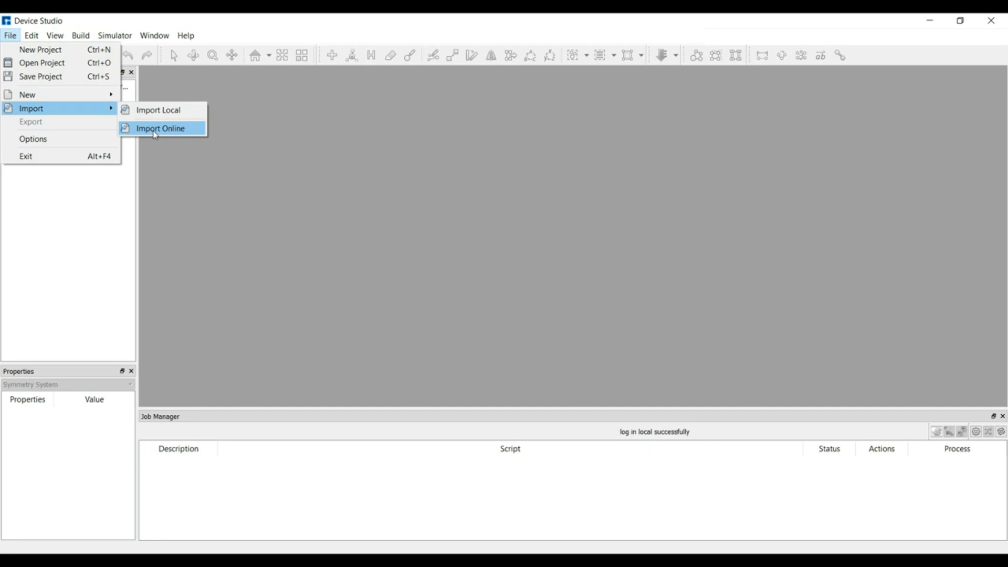
# Search the online Materials Project for Si and import the Si2 crystal with space group Fd-3m.
pyautogui.click(156, 135)
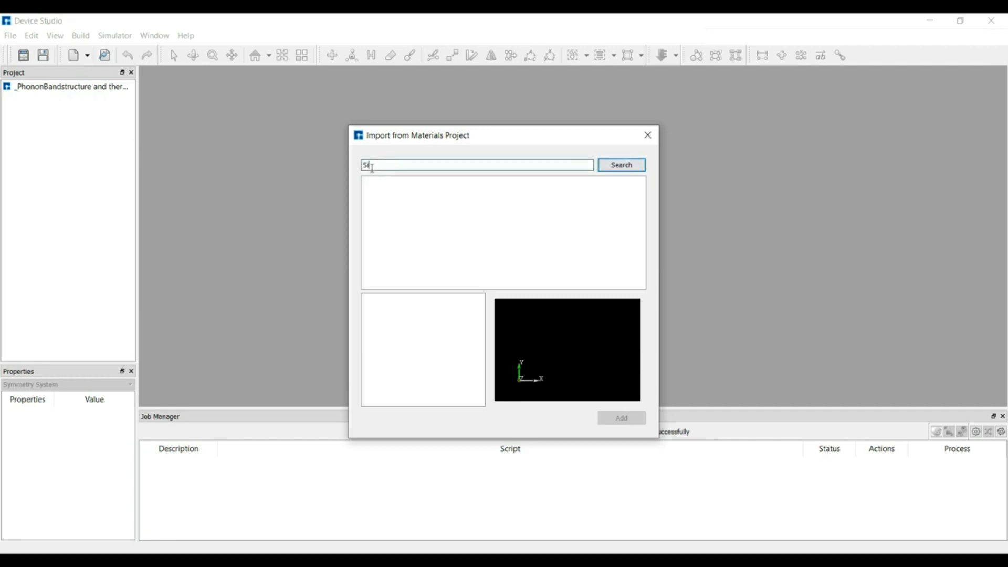
pyautogui.click(624, 166)
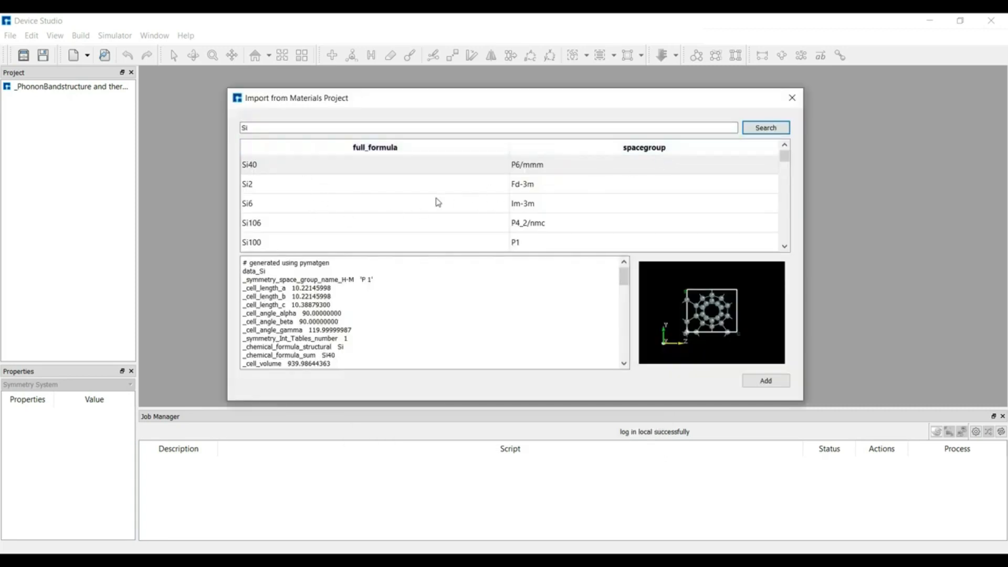
pyautogui.click(294, 186)
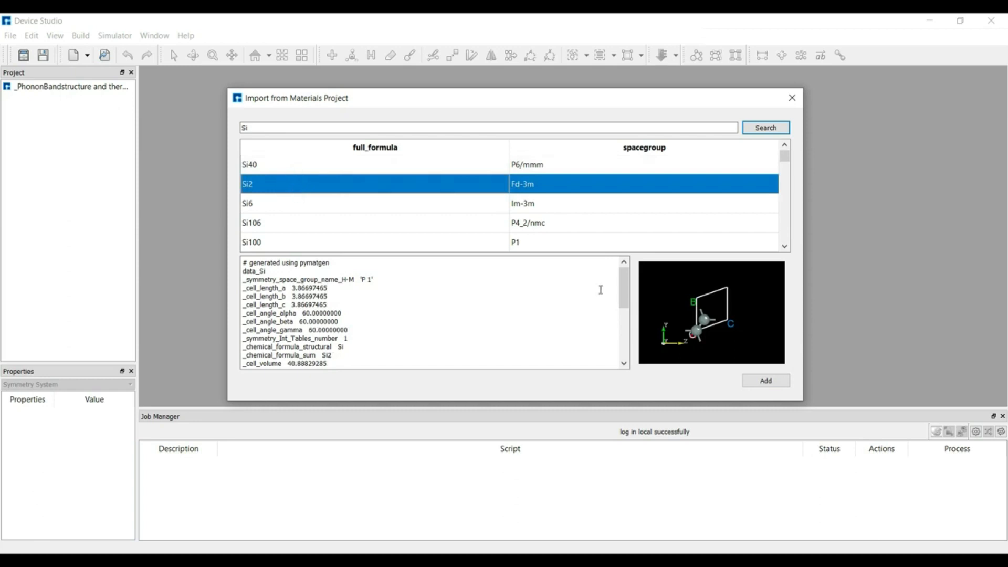
pyautogui.click(772, 381)
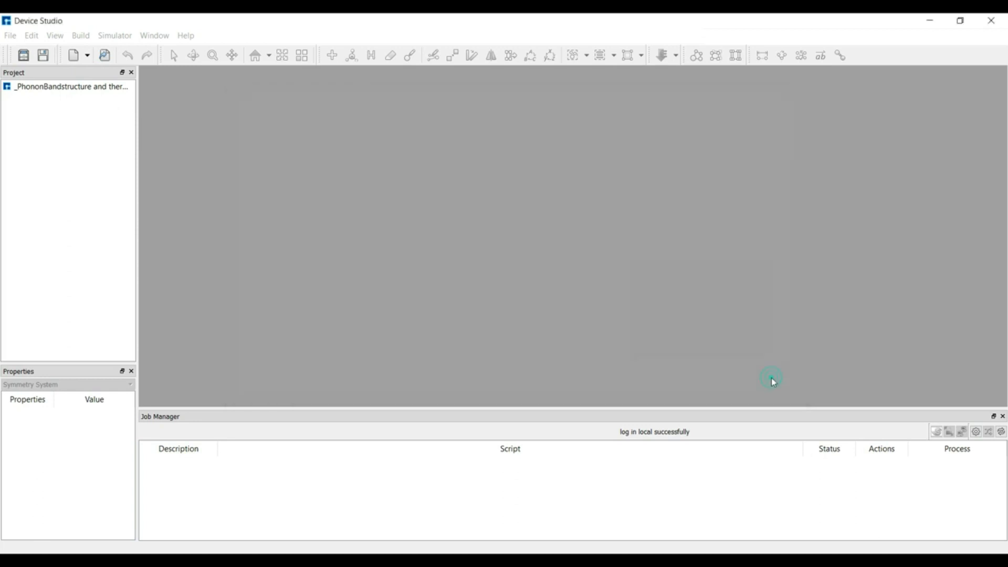
pyautogui.click(424, 76)
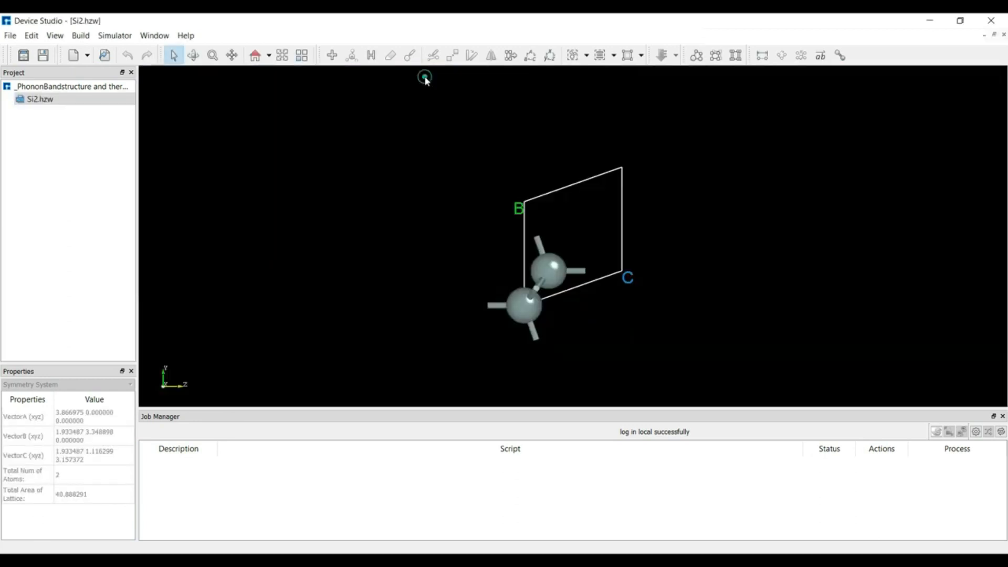
pyautogui.moveTo(500, 304); pyautogui.dragTo(284, 242, button='middle')
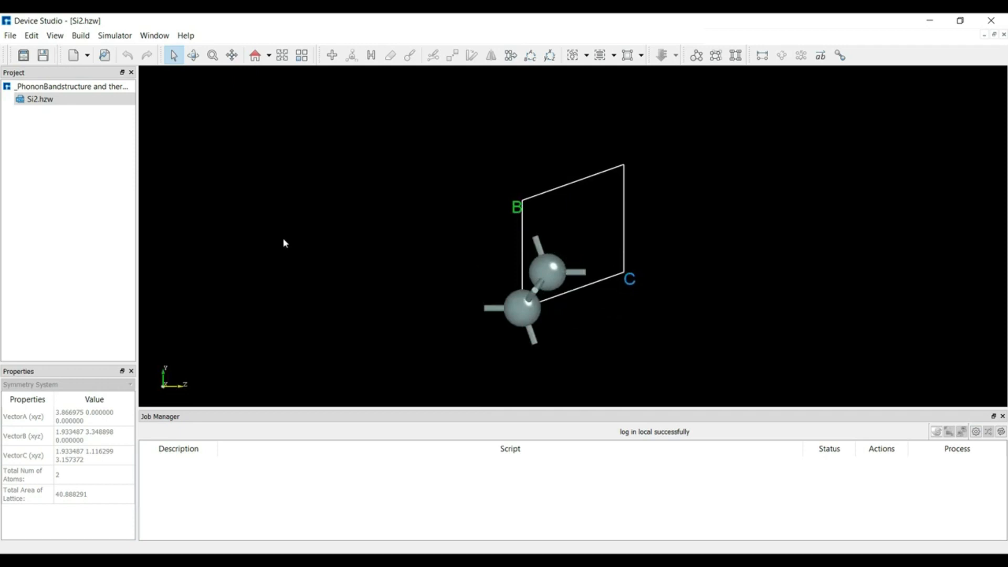
# Start a Nanodcal SCF calculation for the Si2 crystal, keeping LDA_PZ81 as the exchange correlation.
pyautogui.click(115, 36)
pyautogui.moveTo(138, 50)
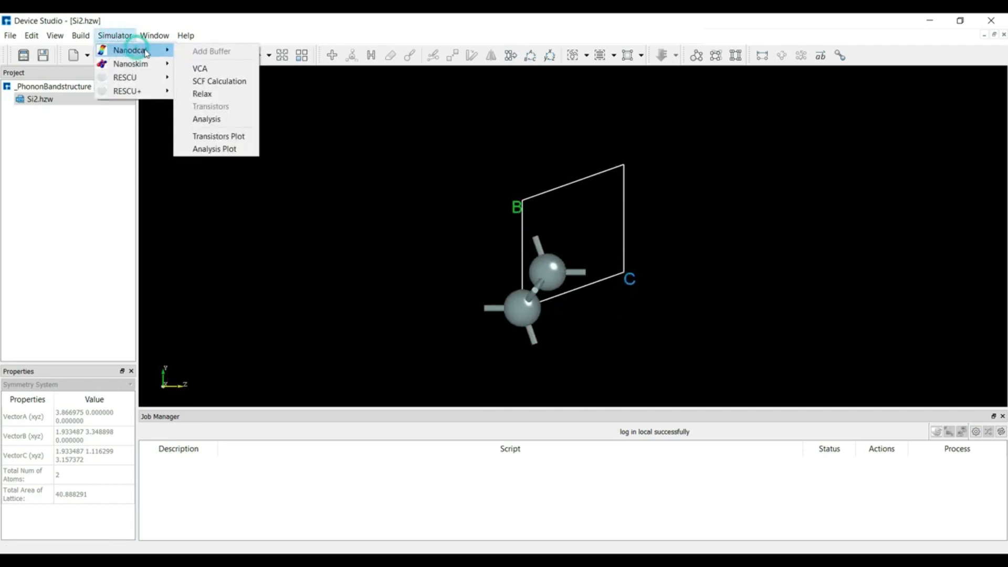
pyautogui.click(202, 81)
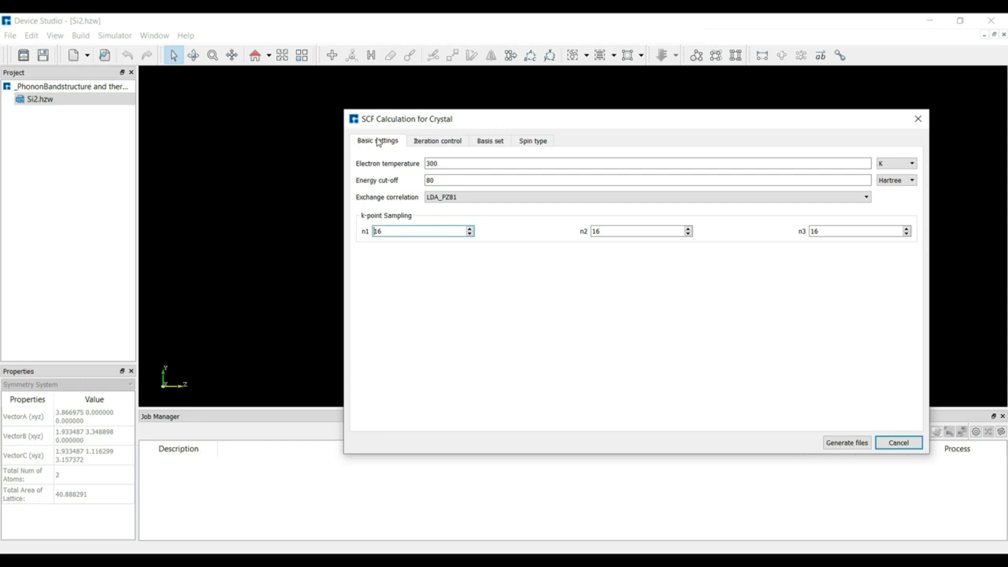
pyautogui.click(455, 198)
pyautogui.click(456, 199)
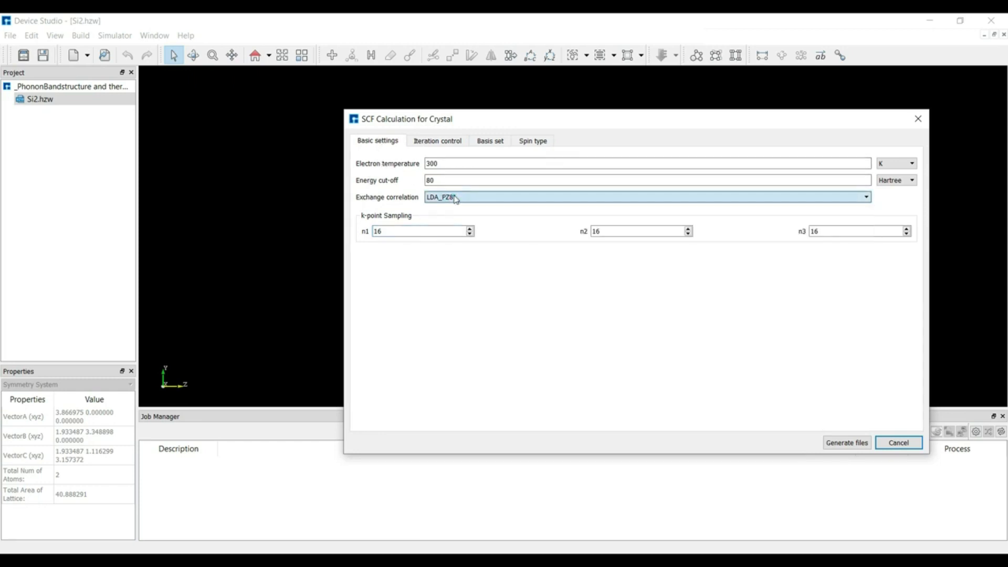
# Review the SCF iteration control settings, keep the basis set arrangement ByElement and enable LDA+U.
pyautogui.click(440, 142)
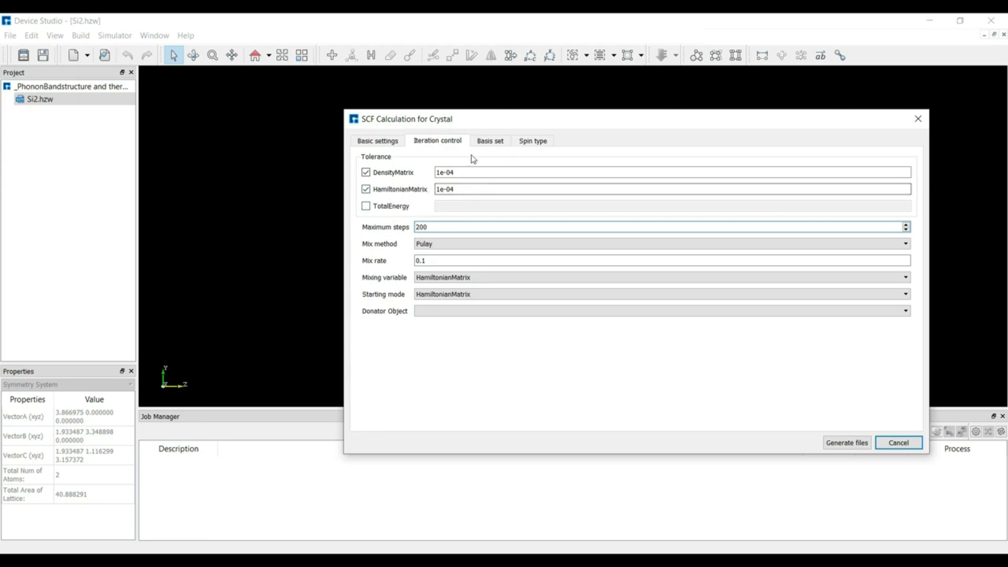
pyautogui.click(491, 141)
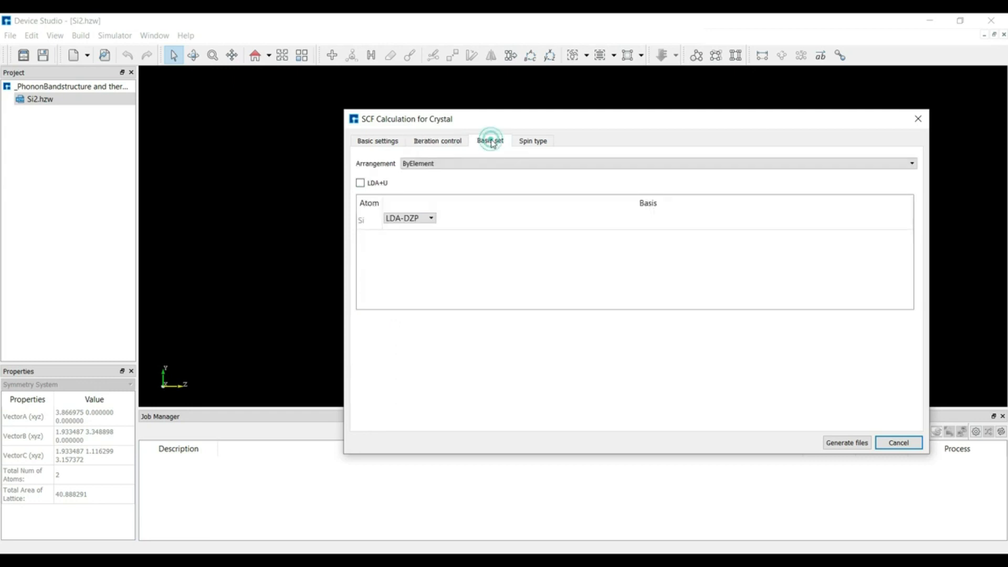
pyautogui.click(451, 165)
pyautogui.click(450, 165)
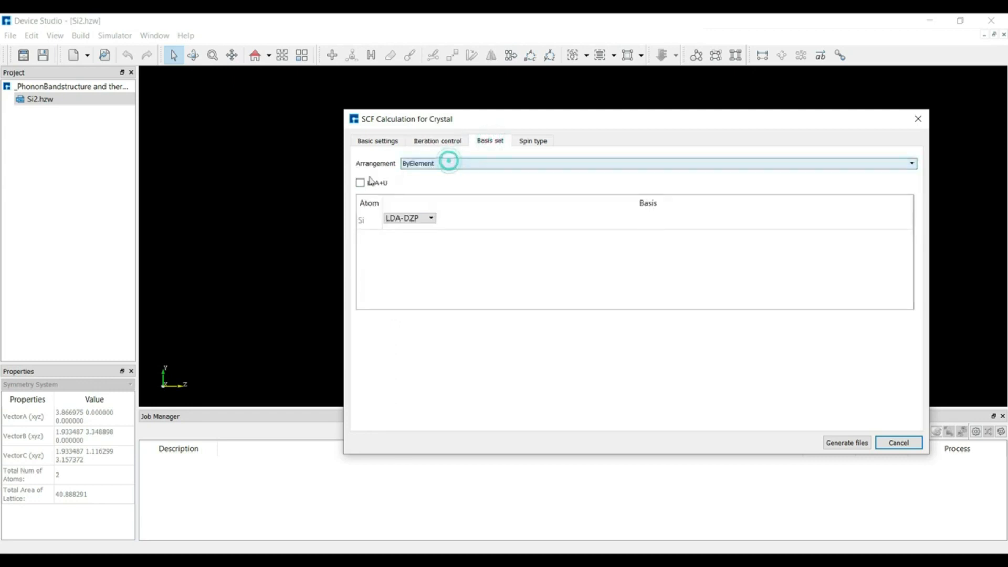
pyautogui.click(360, 183)
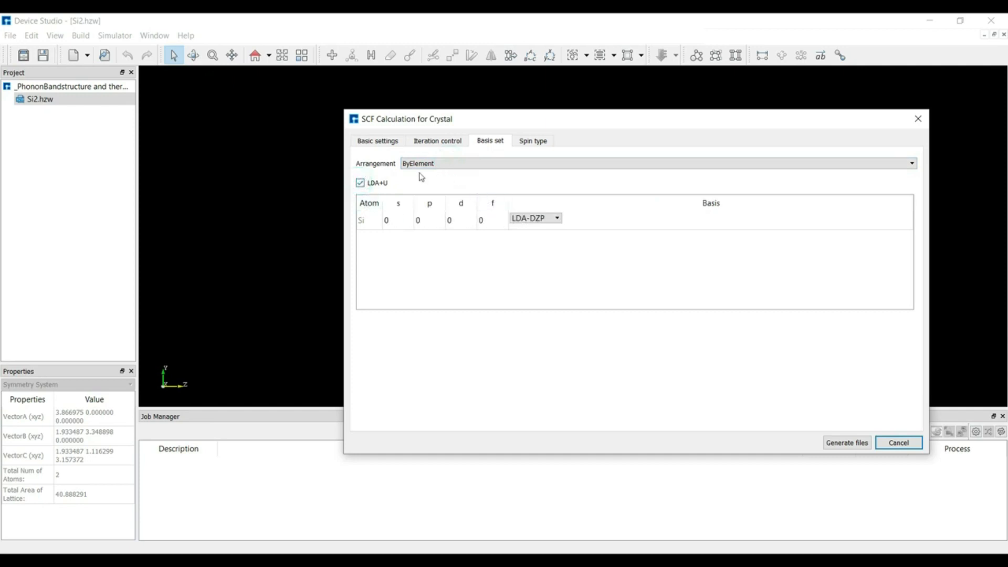
# Keep the spin type NoSpin, generate the SCF files and reveal the contents of the Nanodcal-Crystal folder.
pyautogui.click(540, 142)
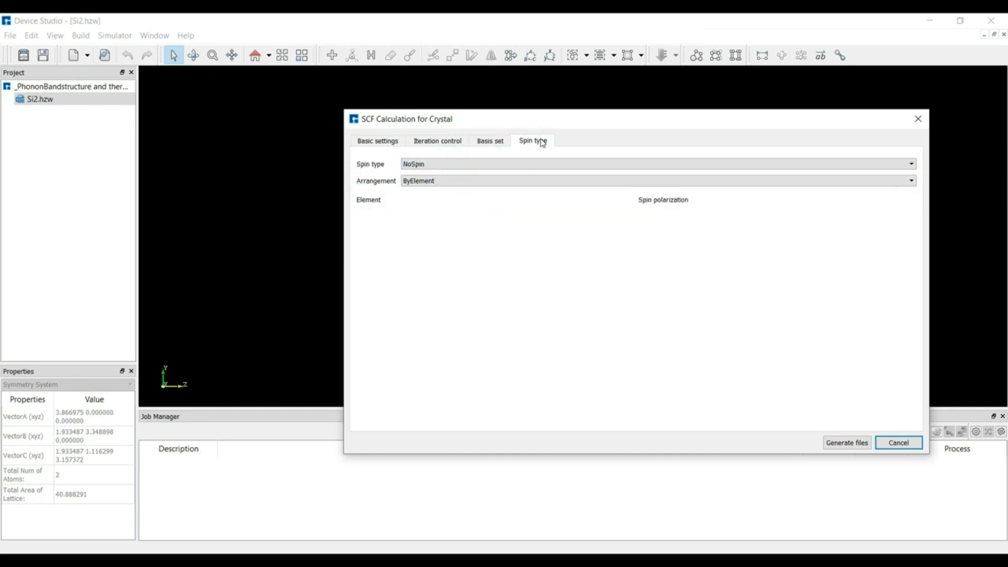
pyautogui.click(456, 165)
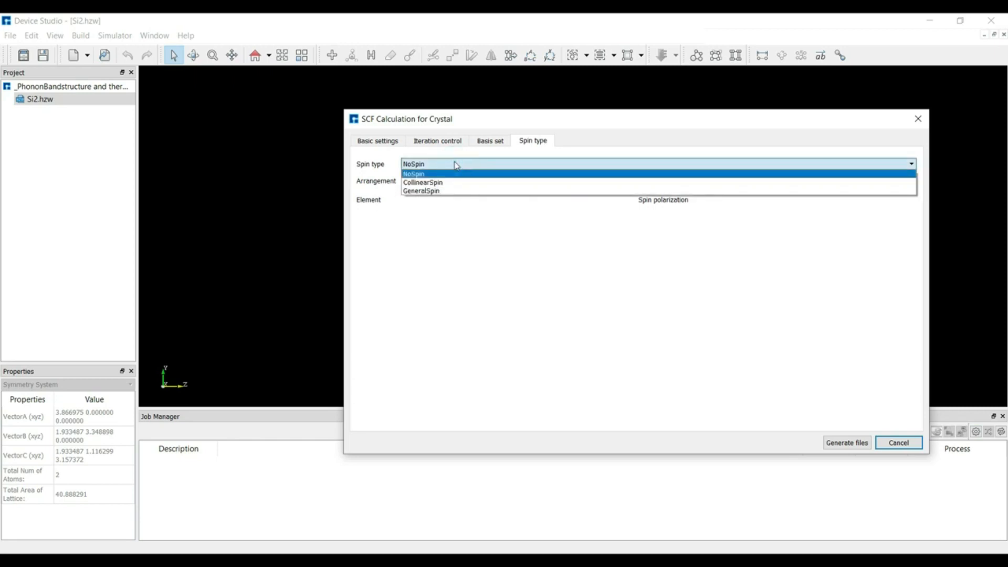
pyautogui.click(456, 164)
pyautogui.click(500, 244)
pyautogui.click(389, 142)
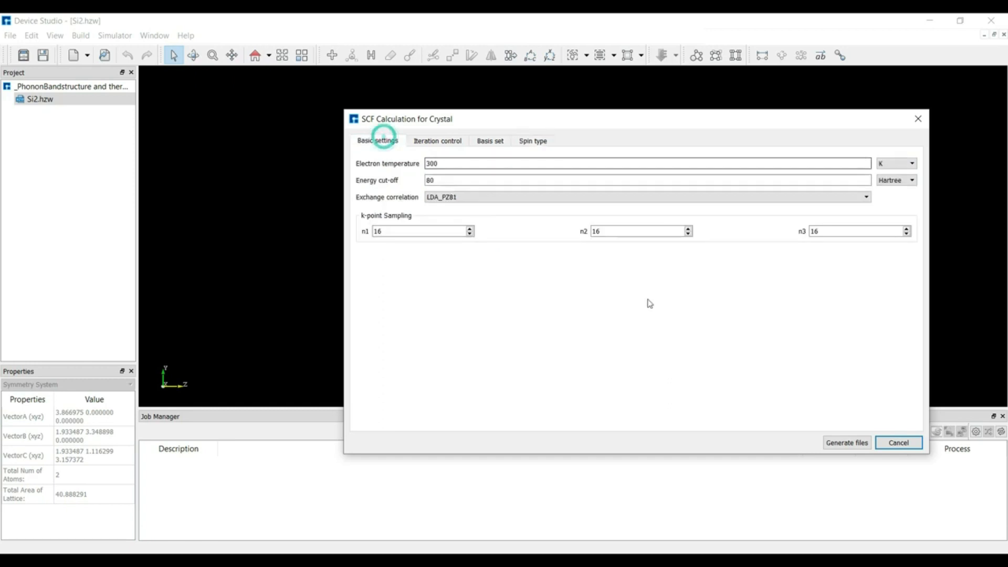
pyautogui.click(836, 443)
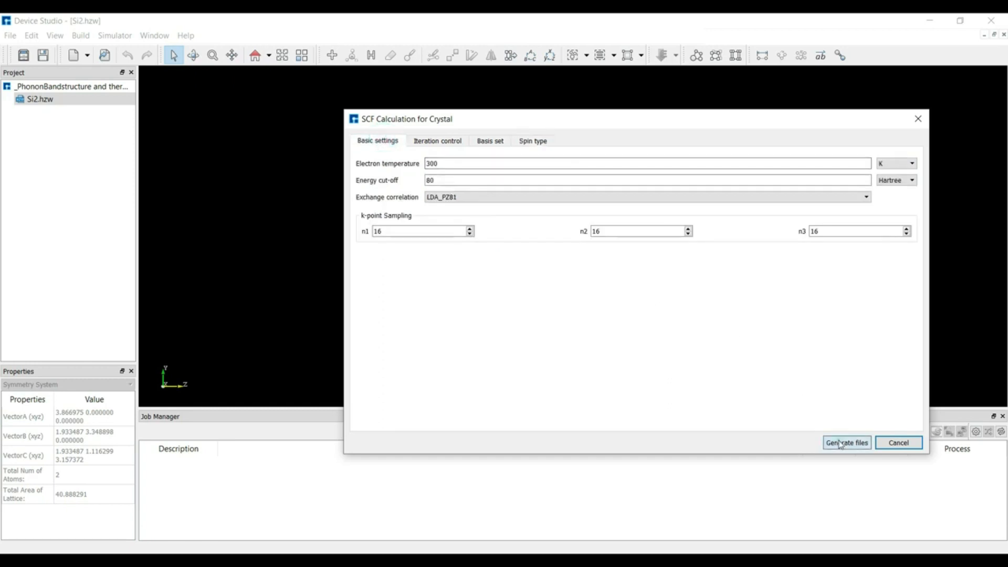
pyautogui.click(34, 125)
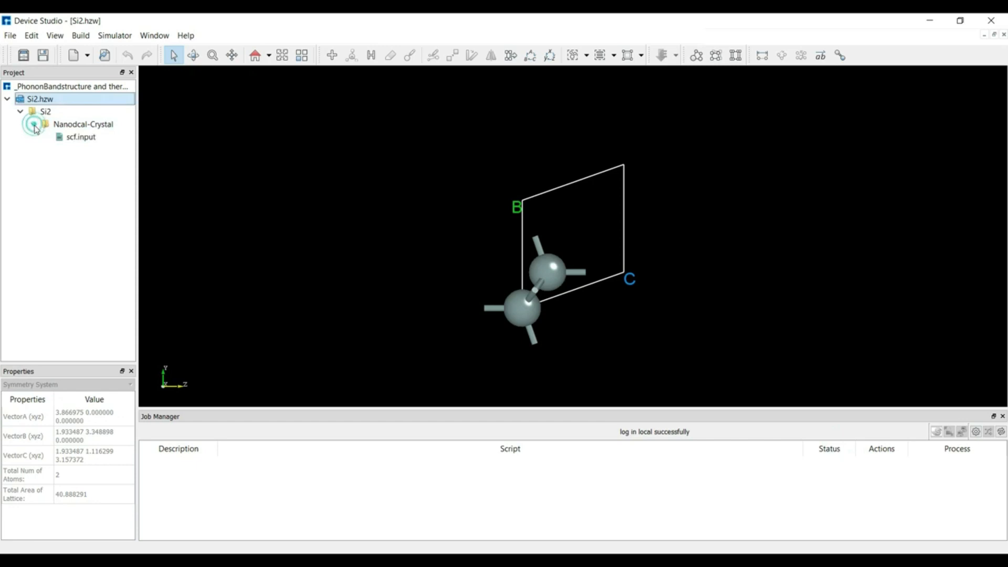
# Open the generated scf.input file to examine its contents.
pyautogui.click(93, 139)
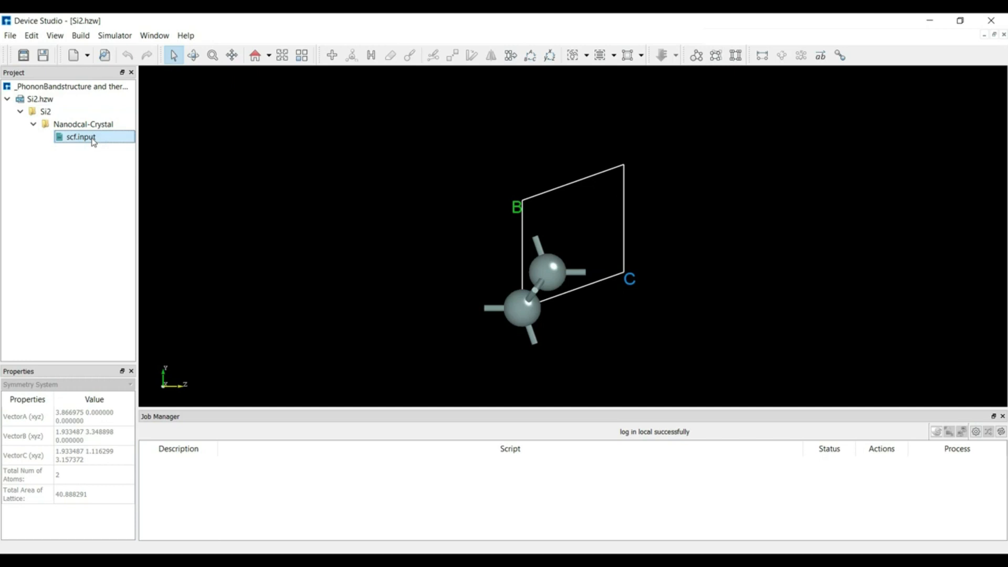
pyautogui.rightClick(93, 142)
pyautogui.click(117, 159)
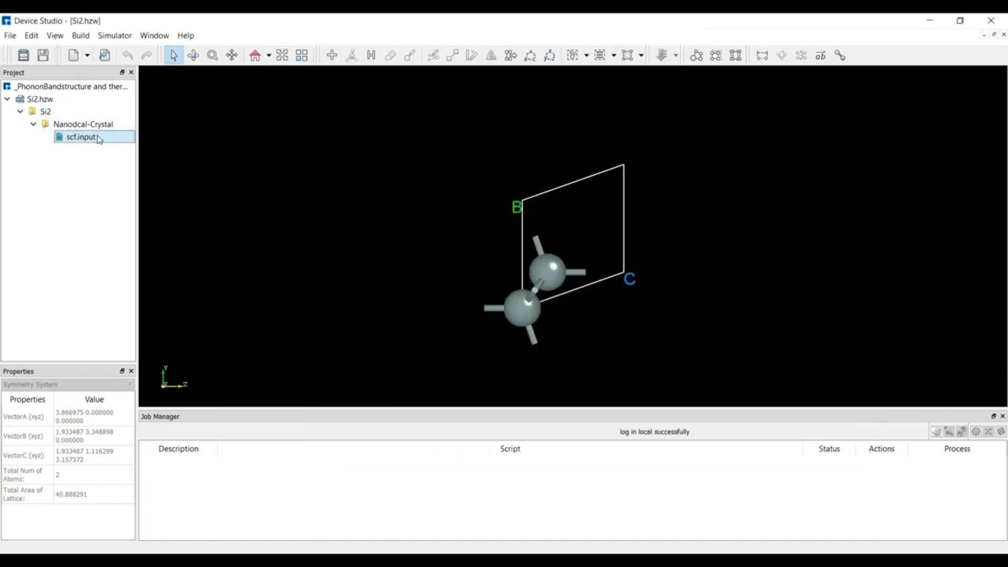
# Run the scf.input job for Si2 on the MyComputer gateway.
pyautogui.click(98, 138)
pyautogui.rightClick(99, 139)
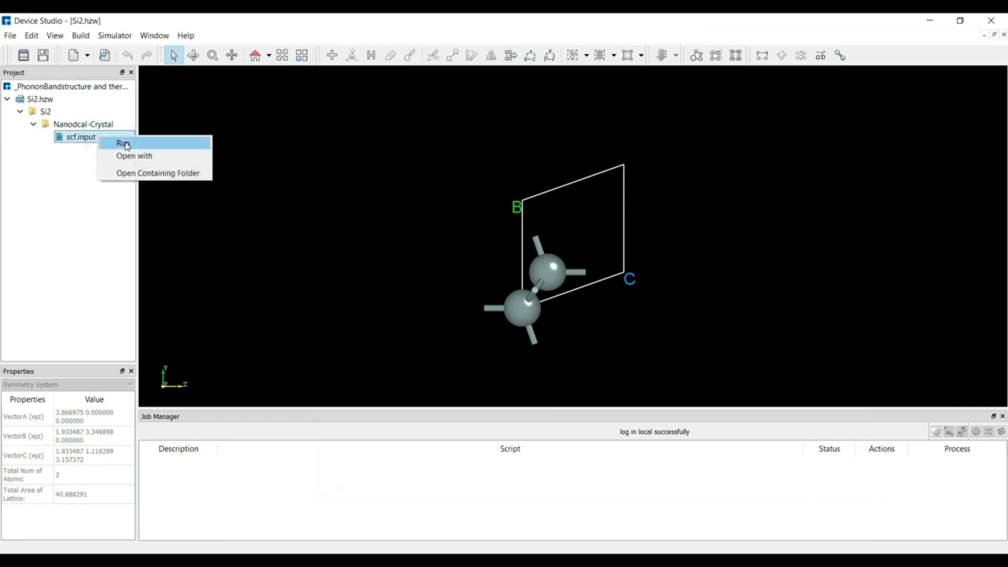
pyautogui.click(125, 143)
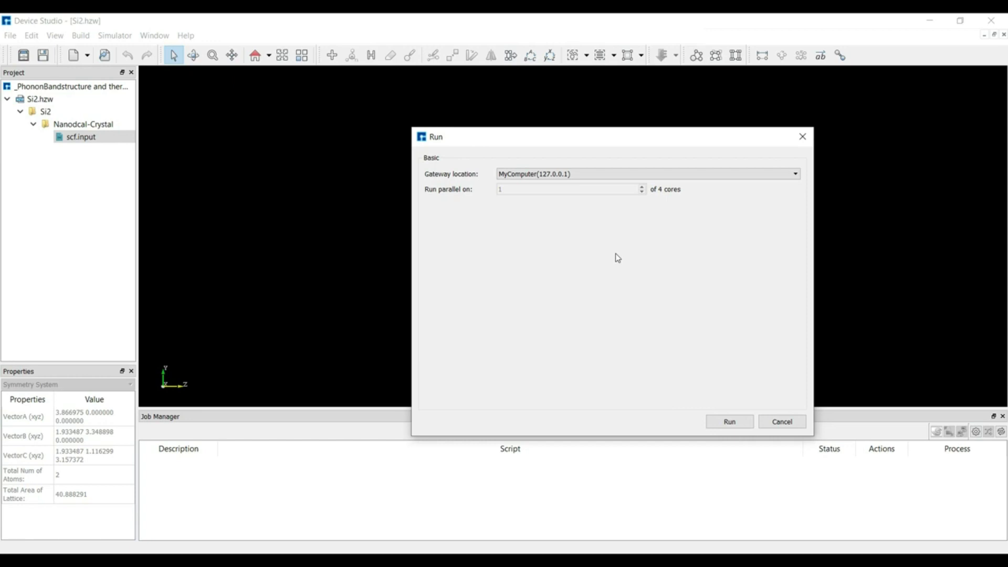
pyautogui.click(727, 421)
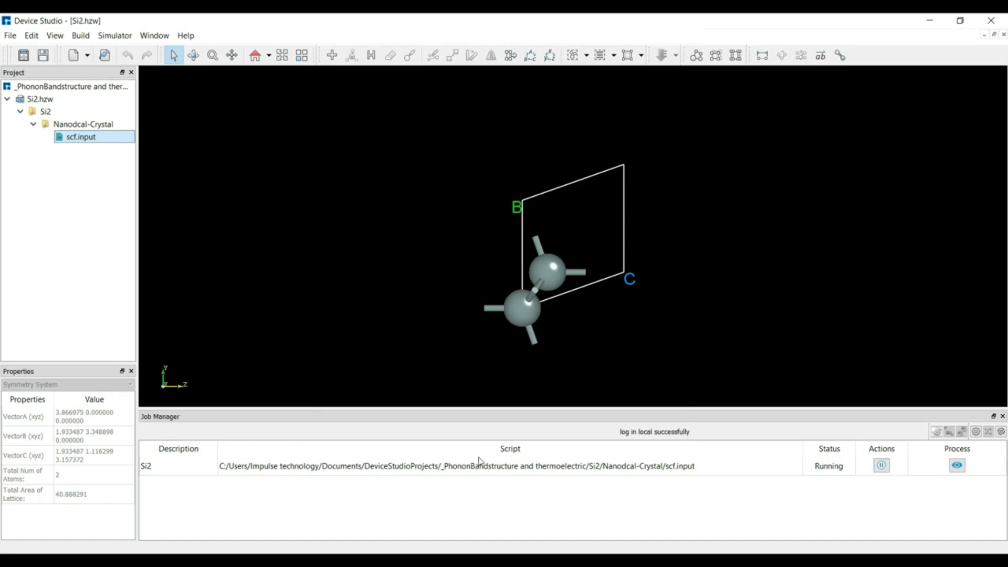
# Start a Nanodcal analysis for the Si2 crystal and add the Hessian and PhononBandStructure calculations.
pyautogui.click(115, 36)
pyautogui.moveTo(133, 53)
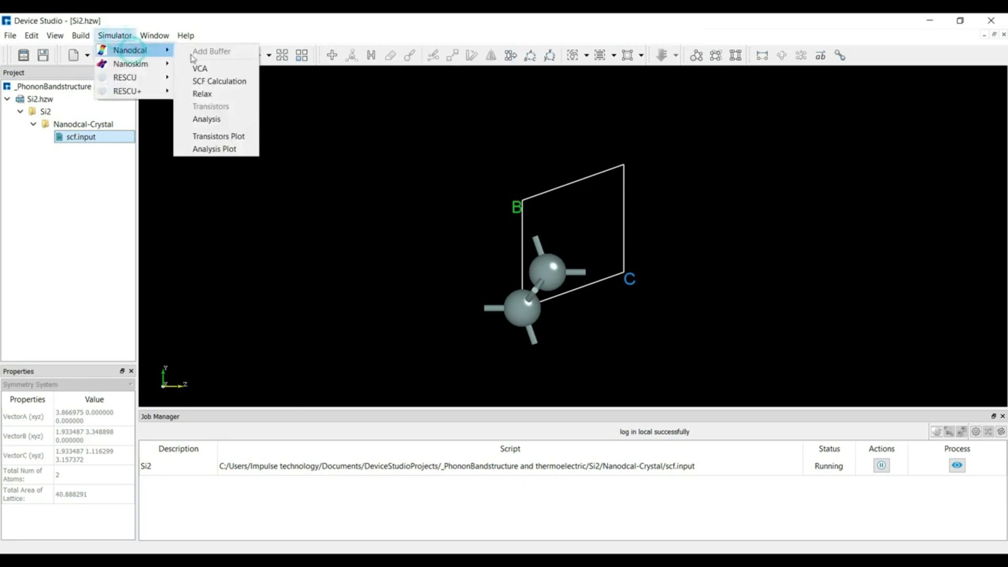
pyautogui.click(207, 120)
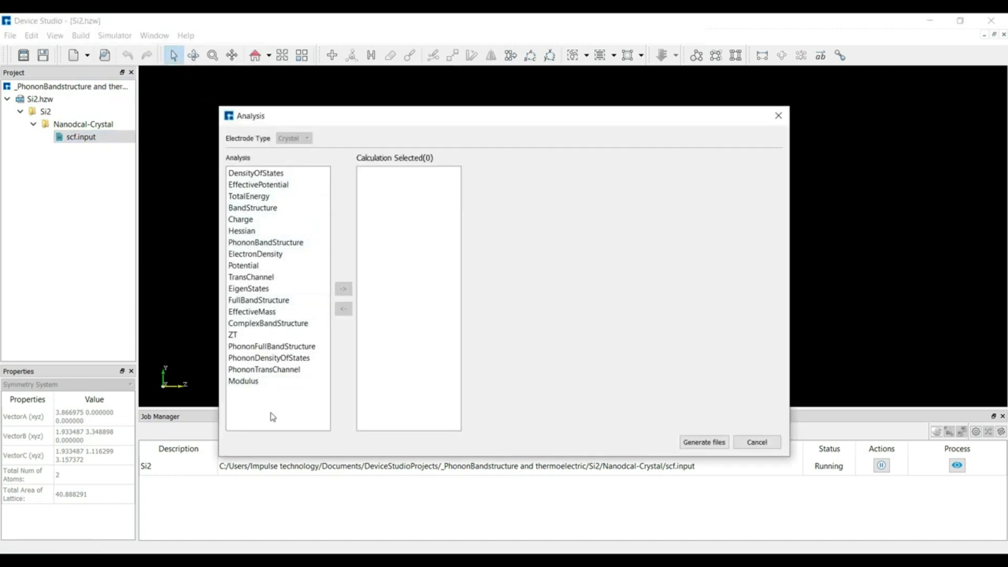
pyautogui.click(253, 234)
pyautogui.click(343, 289)
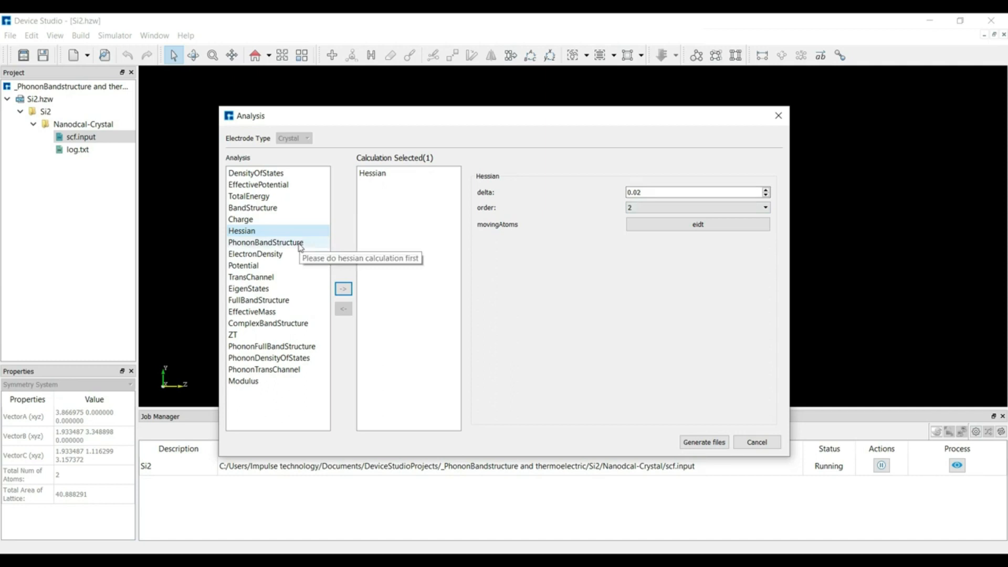
pyautogui.doubleClick(266, 242)
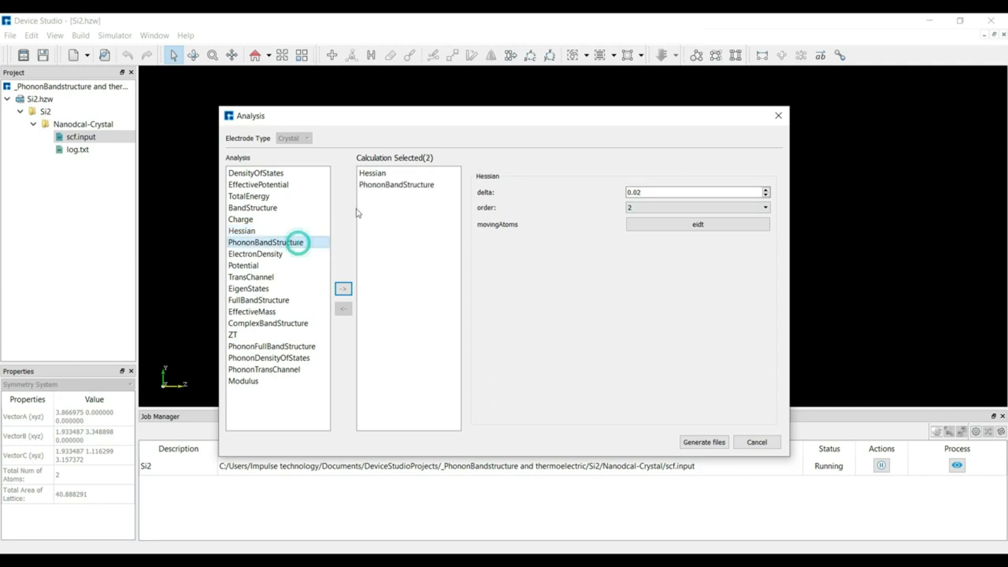
# Inspect the PhononBandStructure Brillouin zone path, keep 200 k-points and generate the analysis files.
pyautogui.click(412, 185)
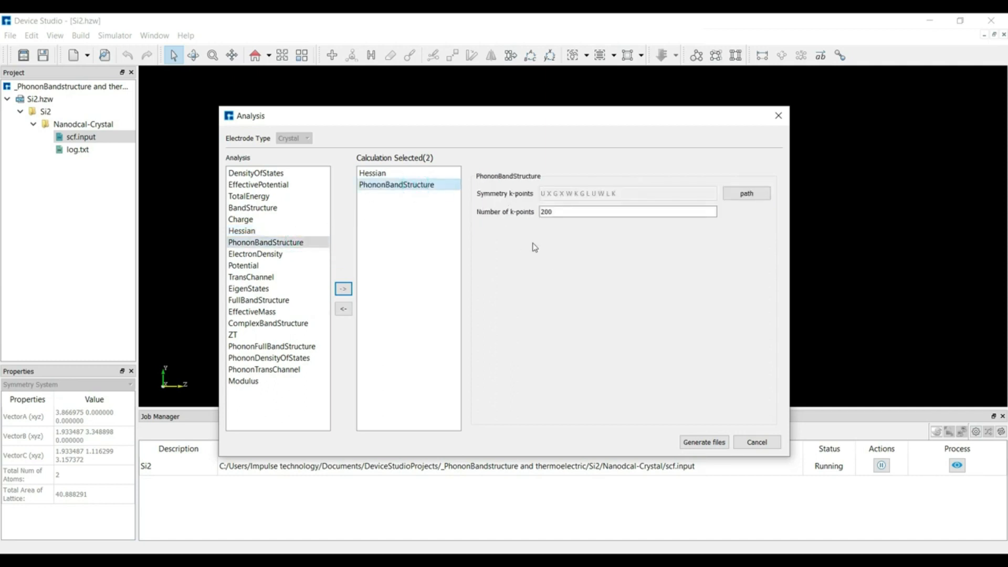
pyautogui.click(741, 195)
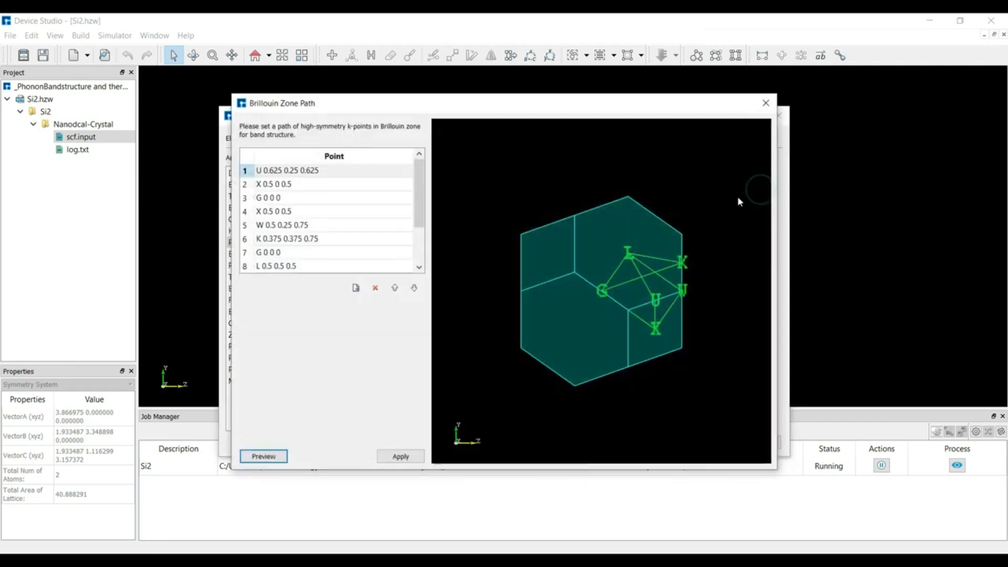
pyautogui.moveTo(531, 254); pyautogui.dragTo(636, 320)
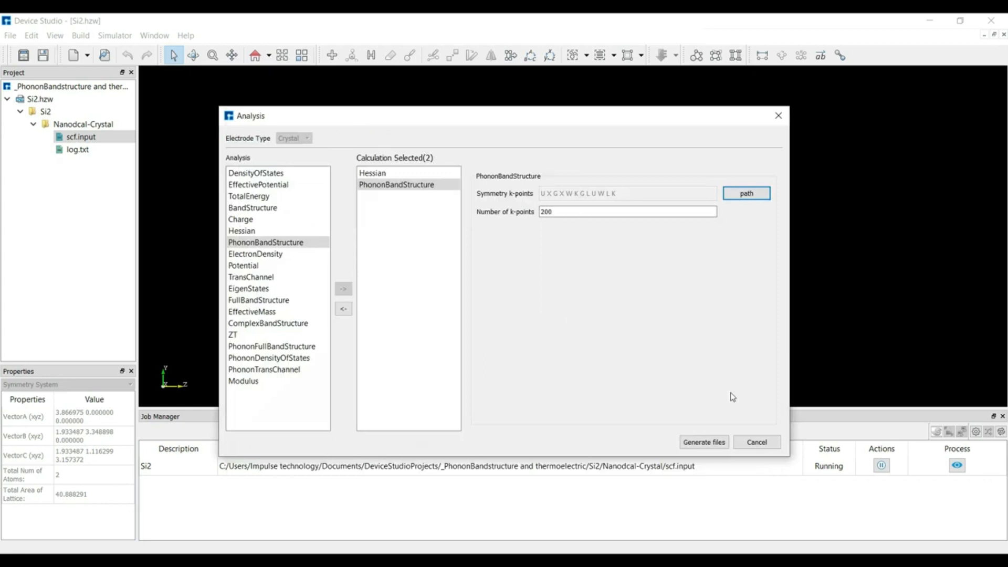
pyautogui.click(698, 441)
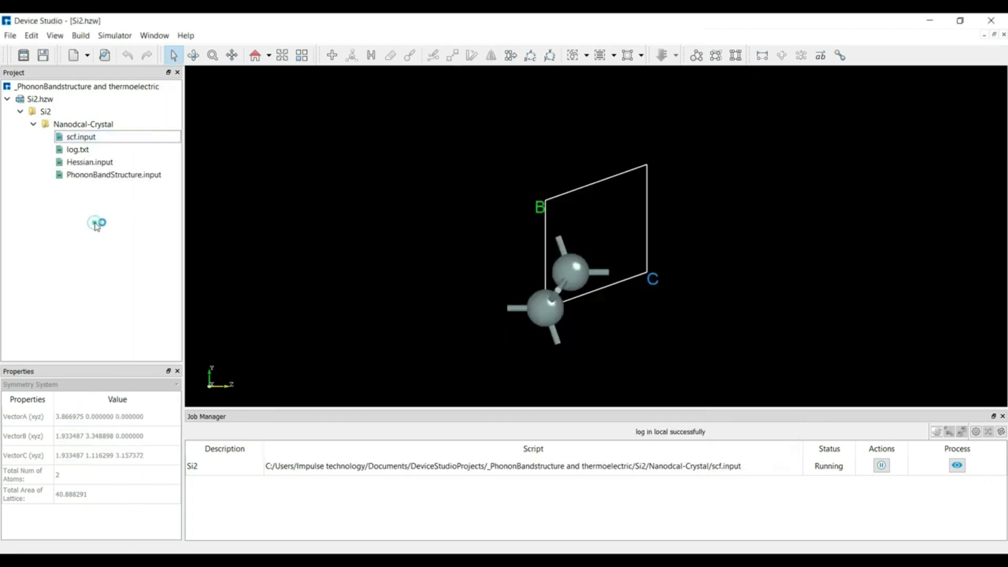
# Run the Hessian.input job for Si2 on the MyComputer gateway.
pyautogui.click(92, 163)
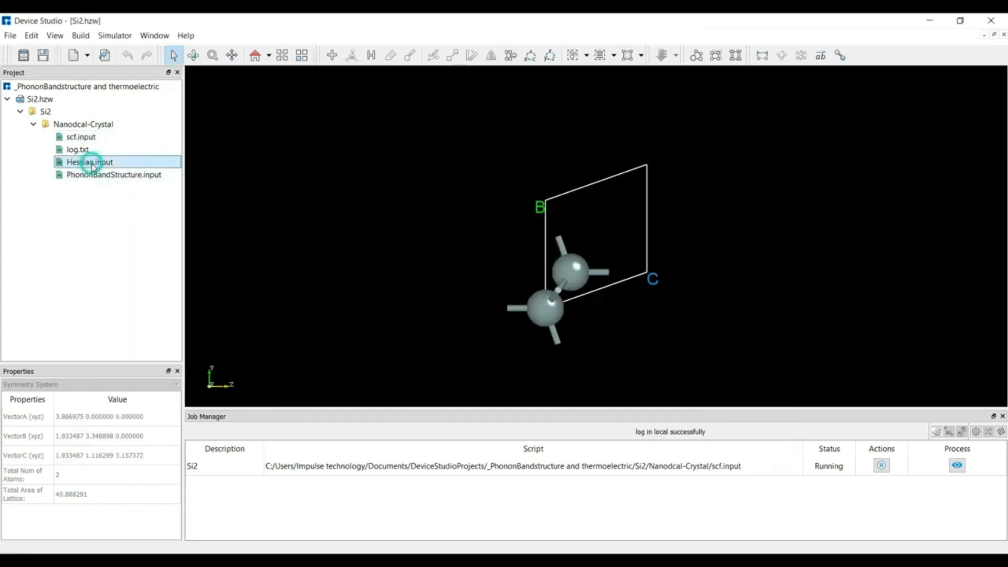
pyautogui.rightClick(92, 163)
pyautogui.click(114, 172)
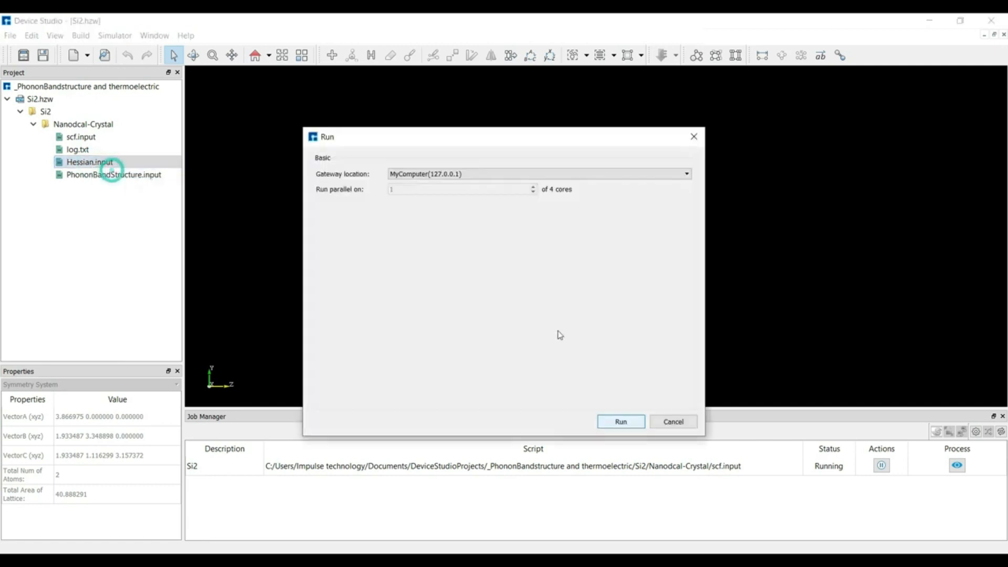
pyautogui.click(608, 419)
# Run the PhononBandStructure.input job for Si2 on the MyComputer gateway.
pyautogui.click(125, 175)
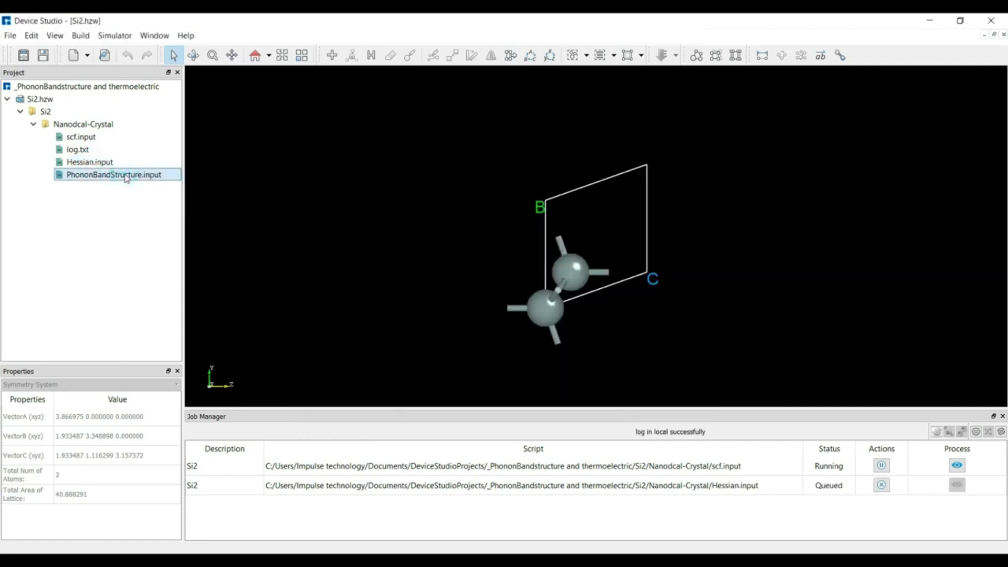
pyautogui.rightClick(126, 178)
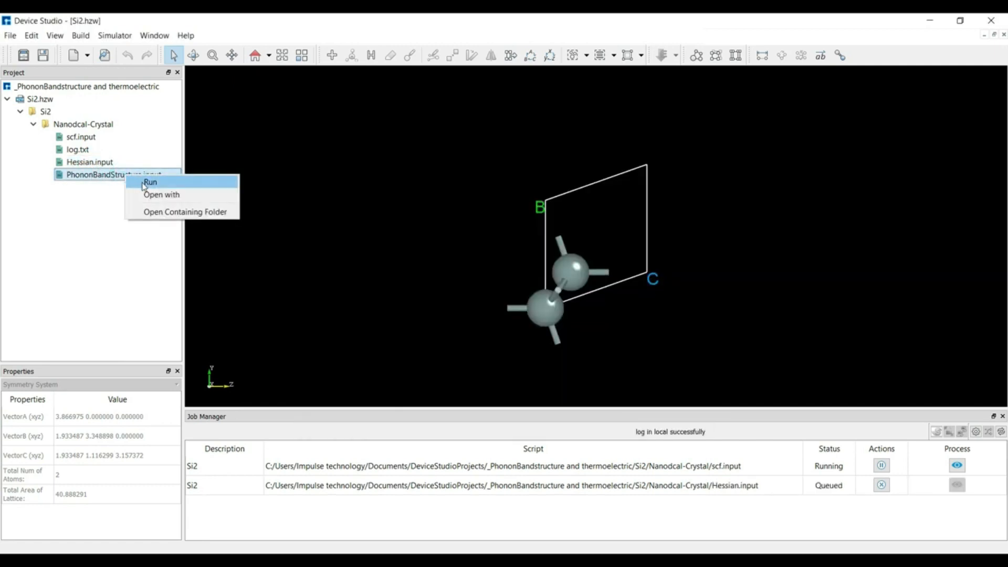
pyautogui.click(146, 182)
pyautogui.click(620, 423)
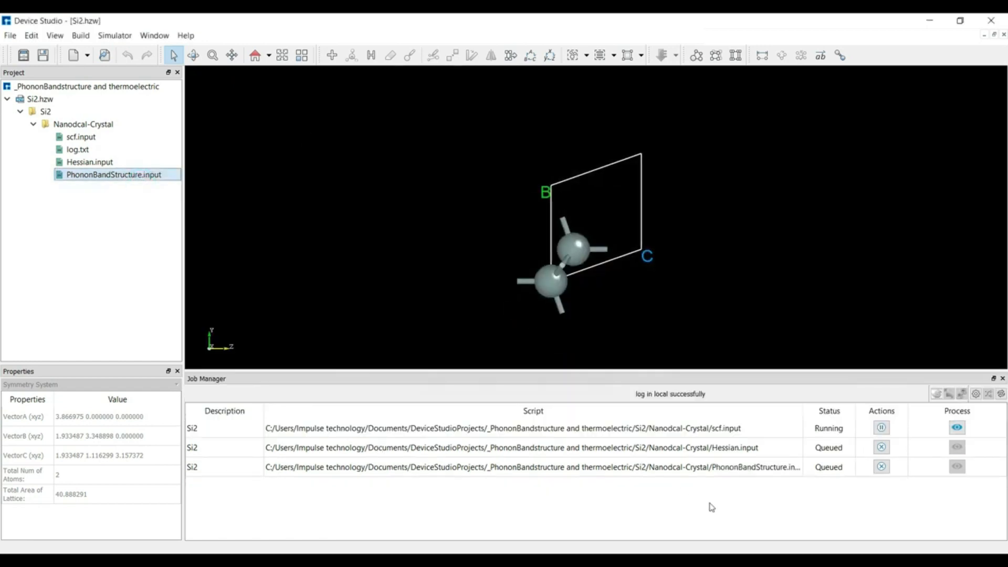
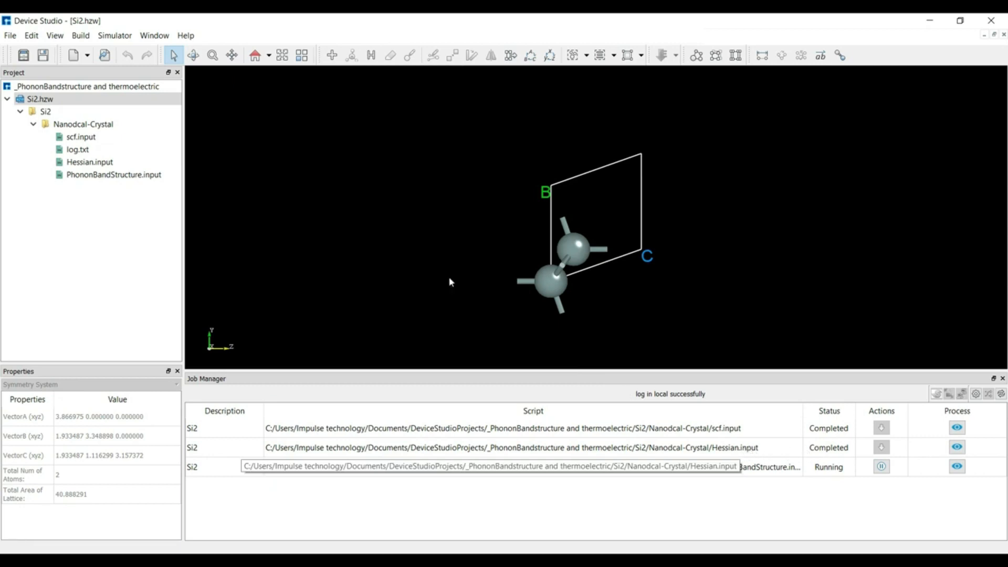
# Start another Nanodcal analysis for the Si2 crystal and add the ZT calculation.
pyautogui.click(121, 37)
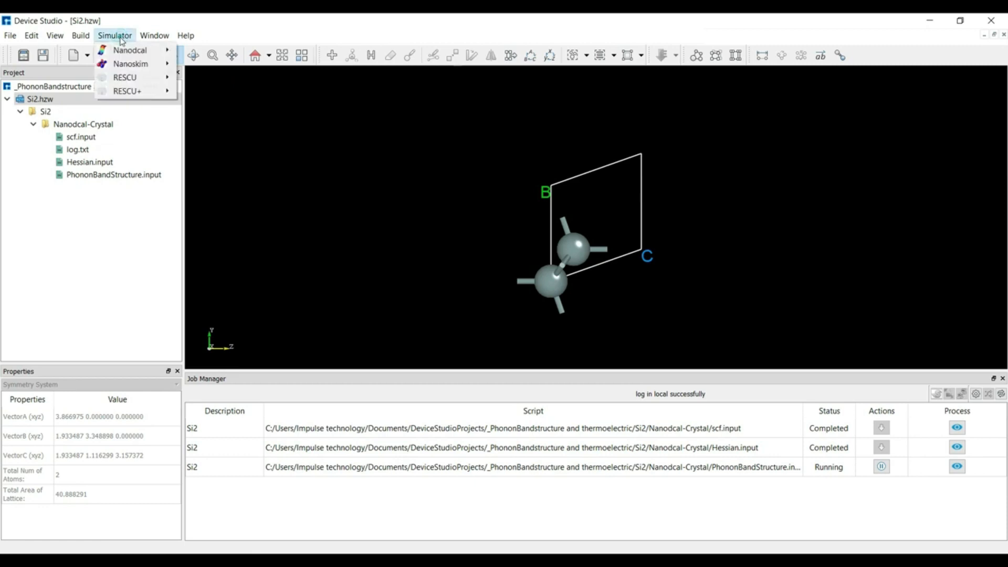
pyautogui.click(135, 51)
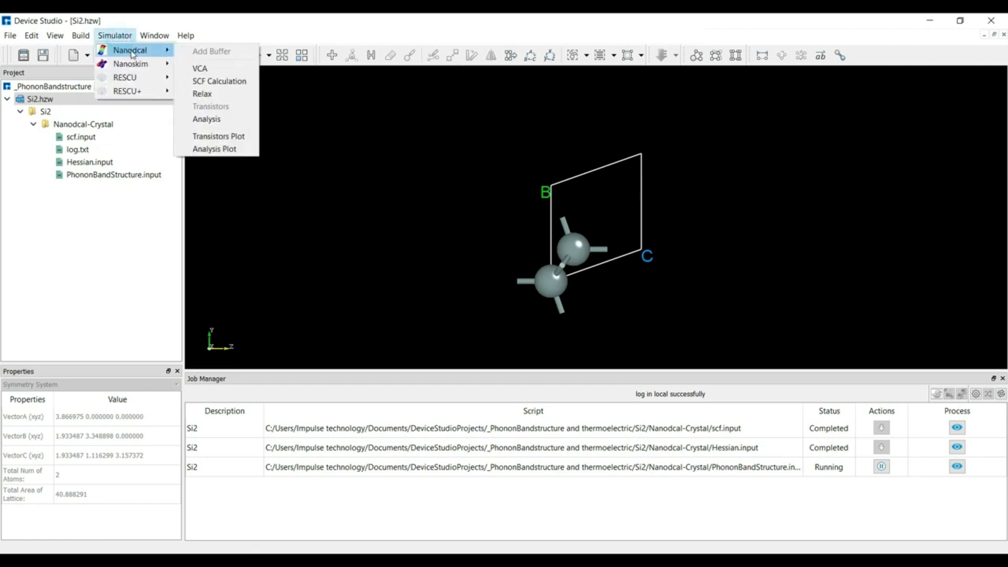
pyautogui.click(207, 119)
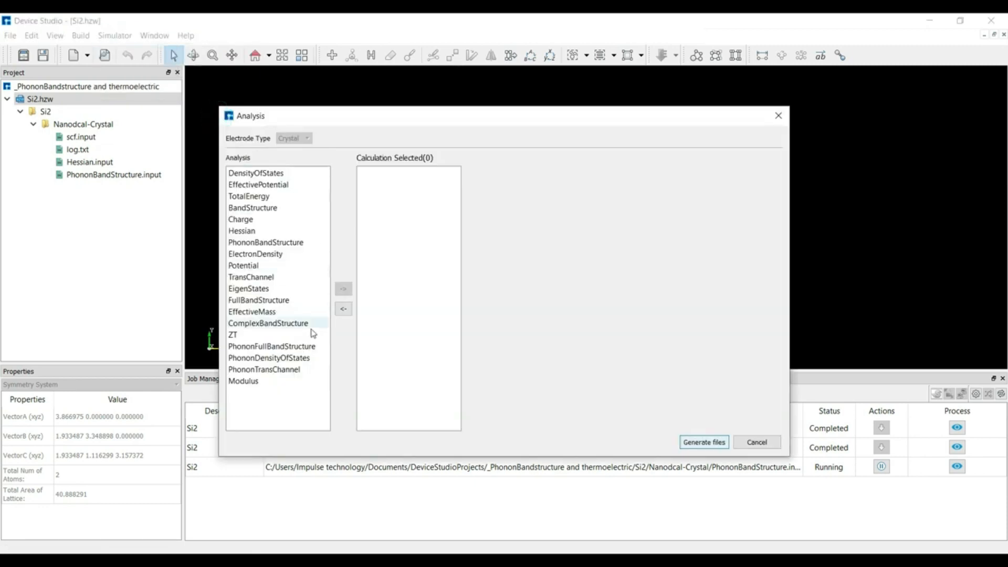
pyautogui.doubleClick(247, 336)
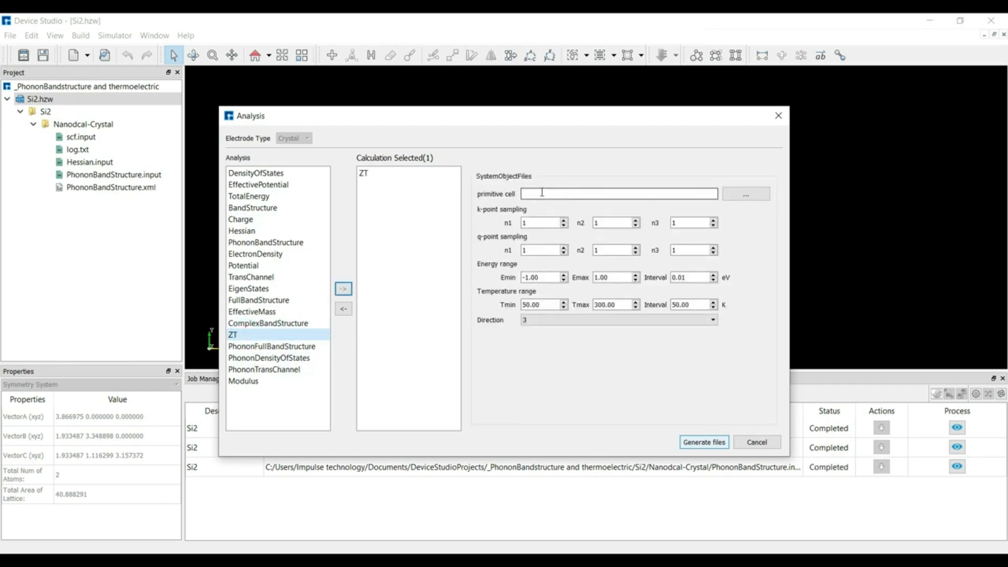
# Set the ZT primitive cell to the NanodcalObject file in the Si2 Nanodcal-Crystal folder of the _PhononBandstructure and thermoelectric project.
pyautogui.click(737, 194)
pyautogui.click(738, 198)
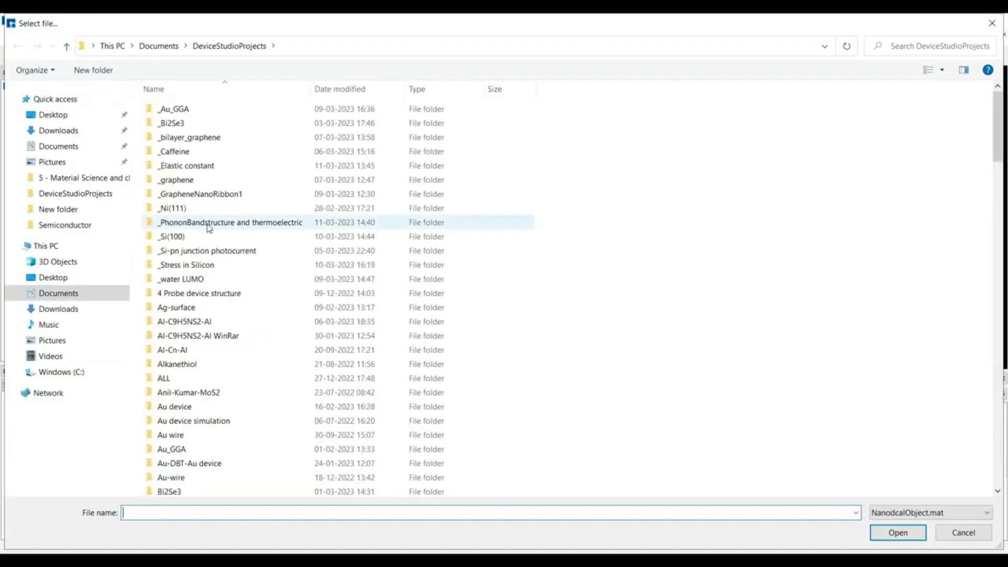
pyautogui.doubleClick(208, 225)
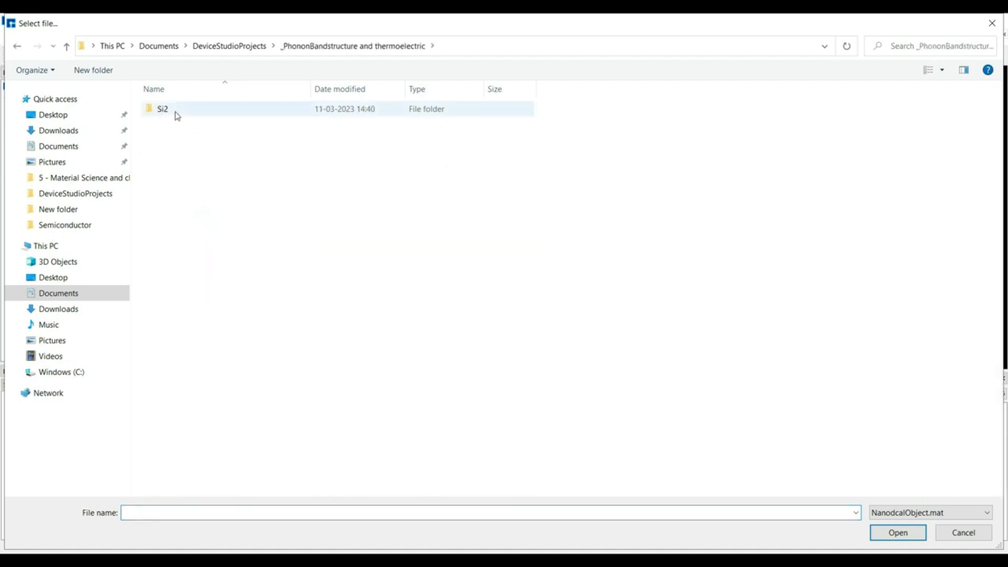
pyautogui.doubleClick(177, 114)
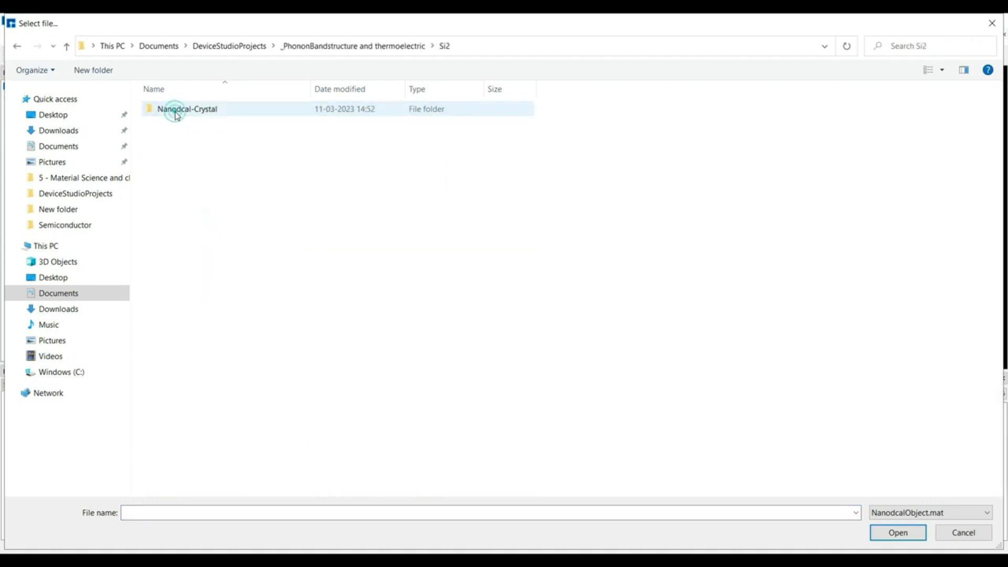
pyautogui.doubleClick(236, 112)
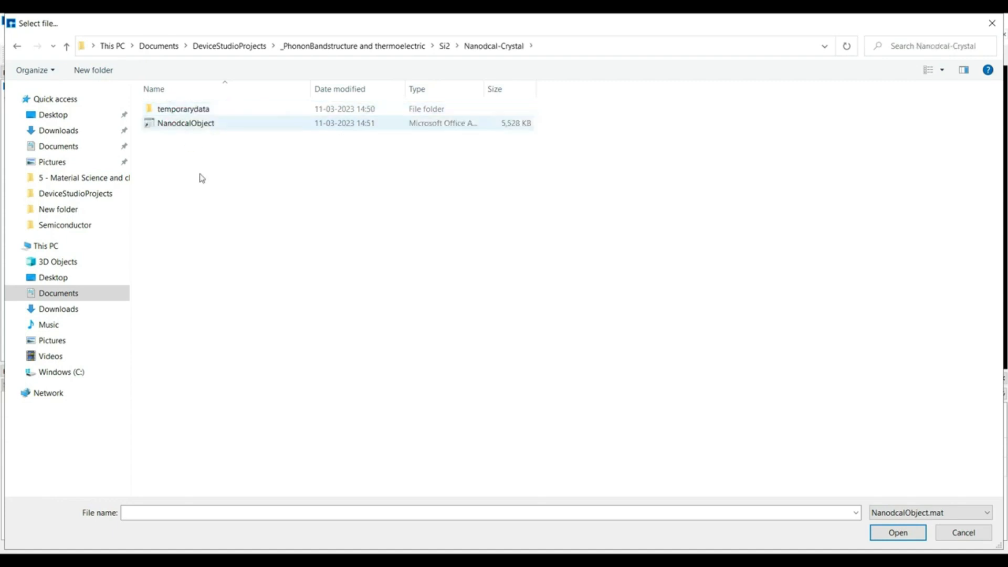
pyautogui.click(210, 126)
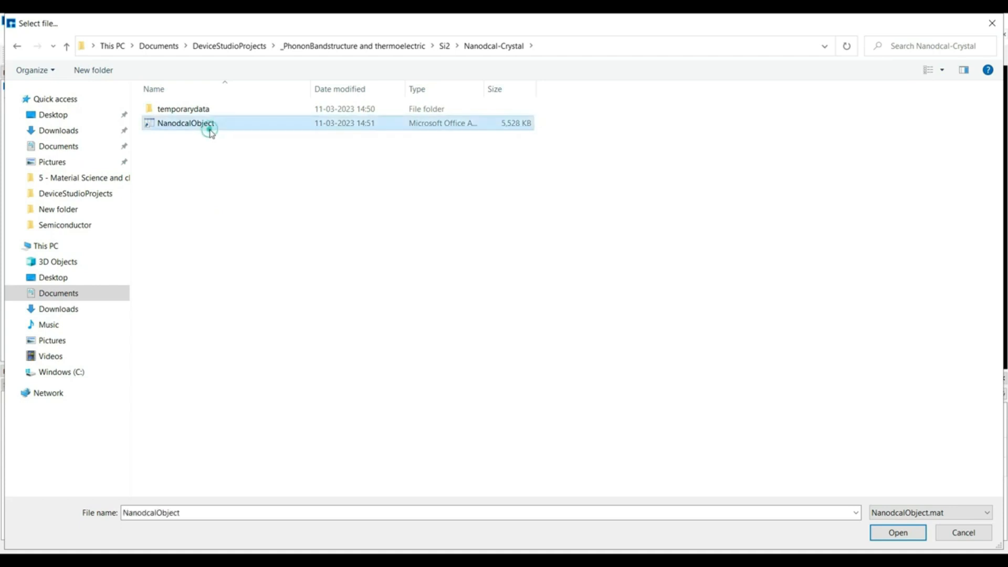
pyautogui.click(898, 532)
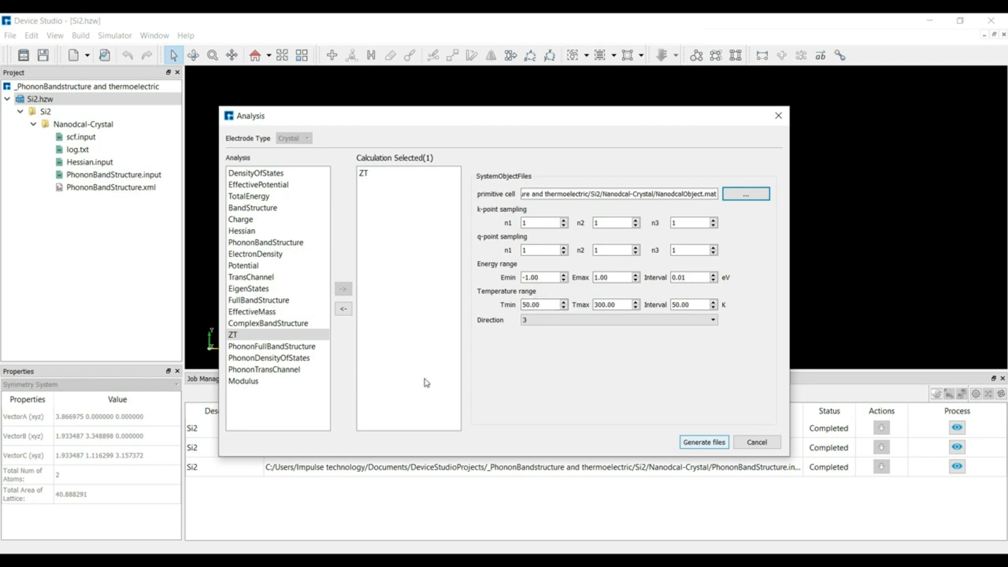
# Add the PhononDensityOfStates calculation with its default settings and generate the analysis files.
pyautogui.doubleClick(304, 358)
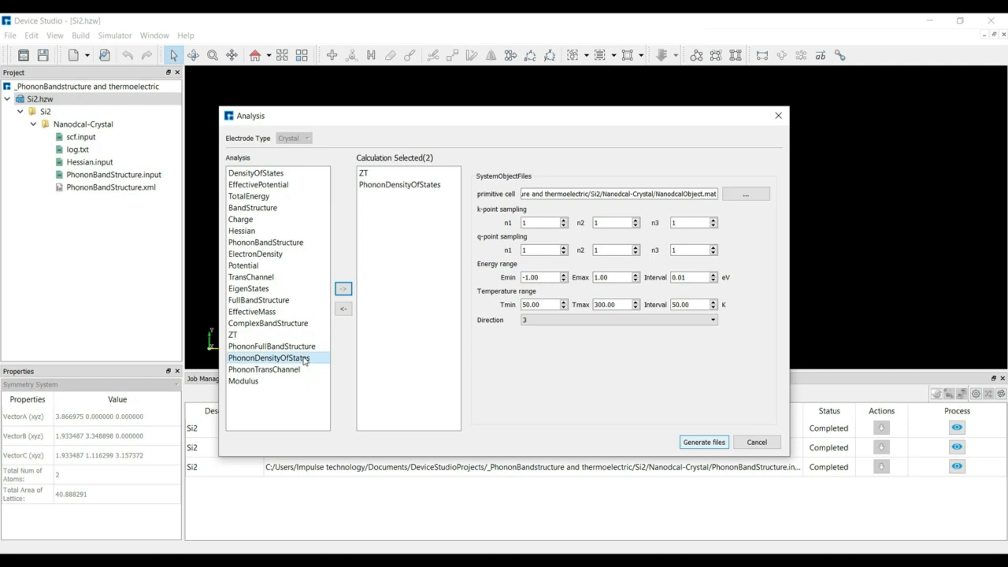
pyautogui.click(400, 185)
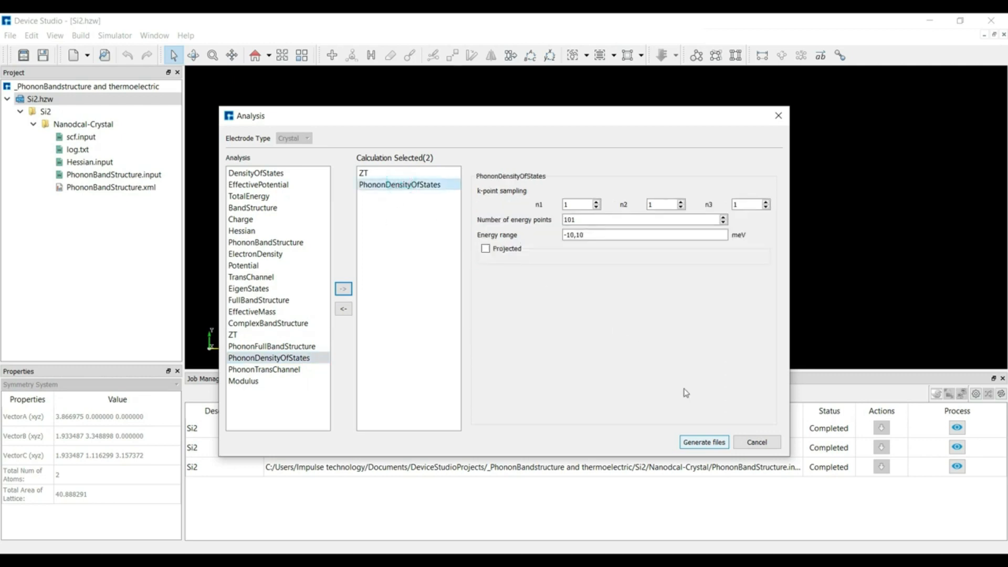
pyautogui.click(702, 443)
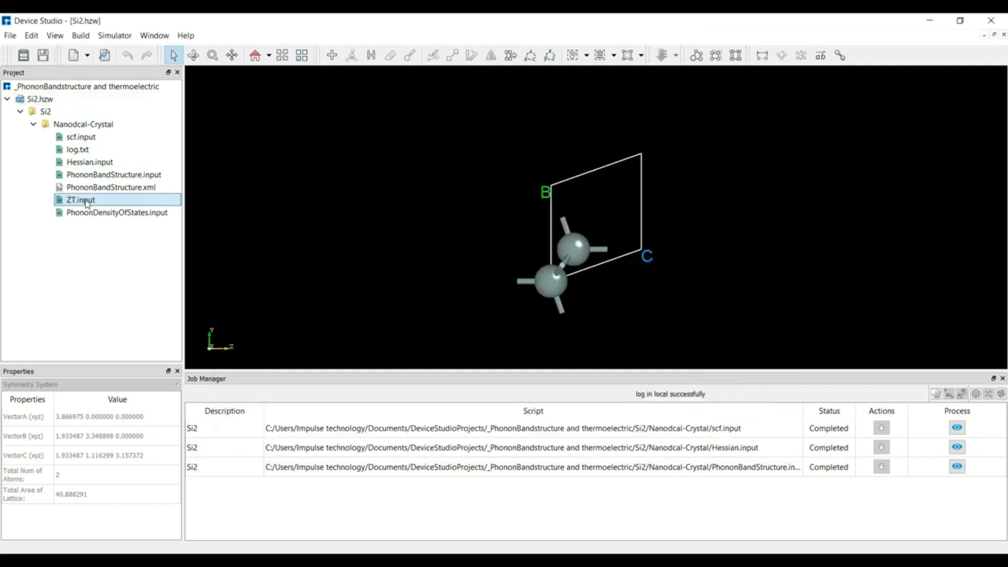
# Run the ZT.input job for Si2 on the MyComputer gateway.
pyautogui.rightClick(87, 204)
pyautogui.click(107, 207)
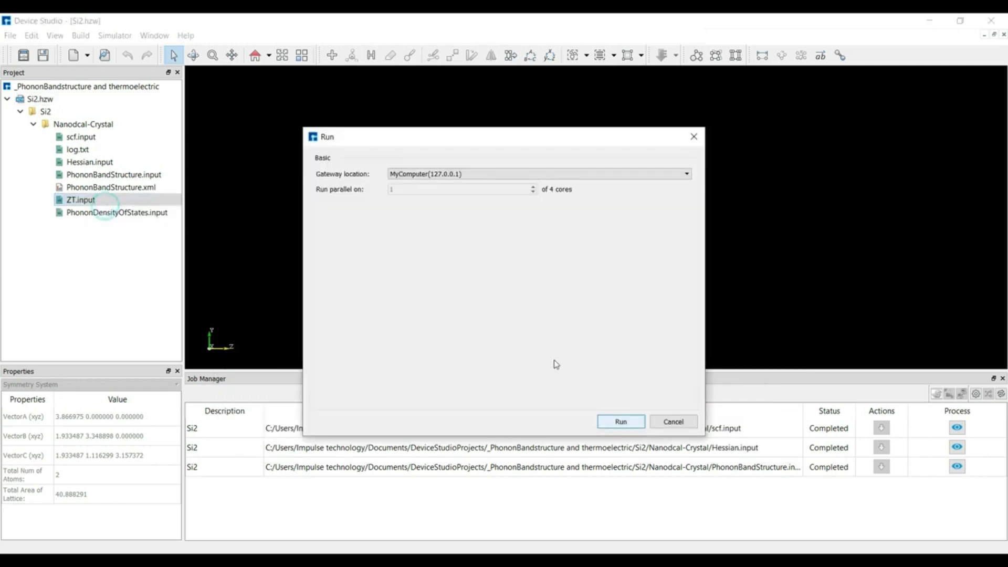
pyautogui.click(608, 423)
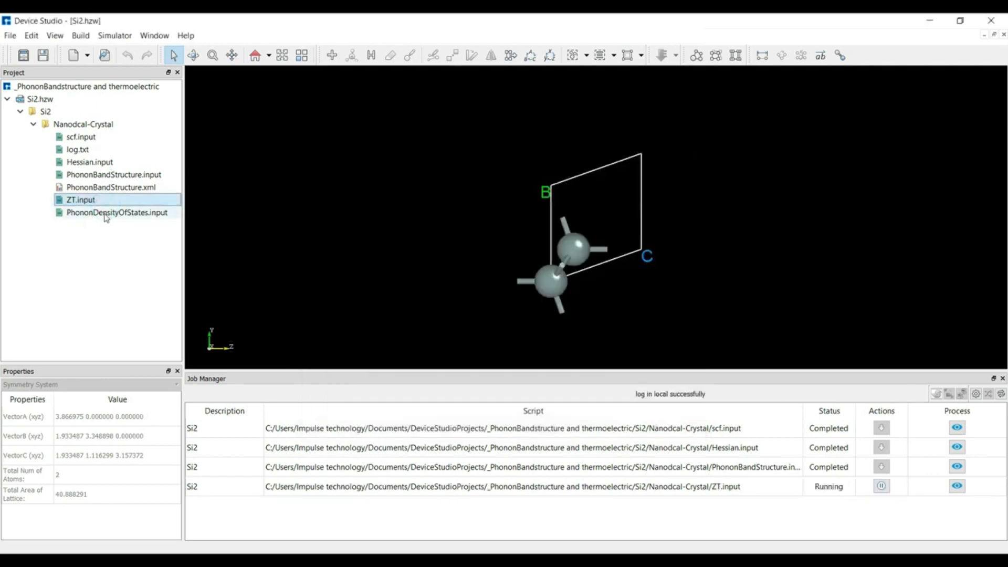
# Run the PhononDensityOfStates.input job for Si2 on the MyComputer gateway.
pyautogui.click(99, 215)
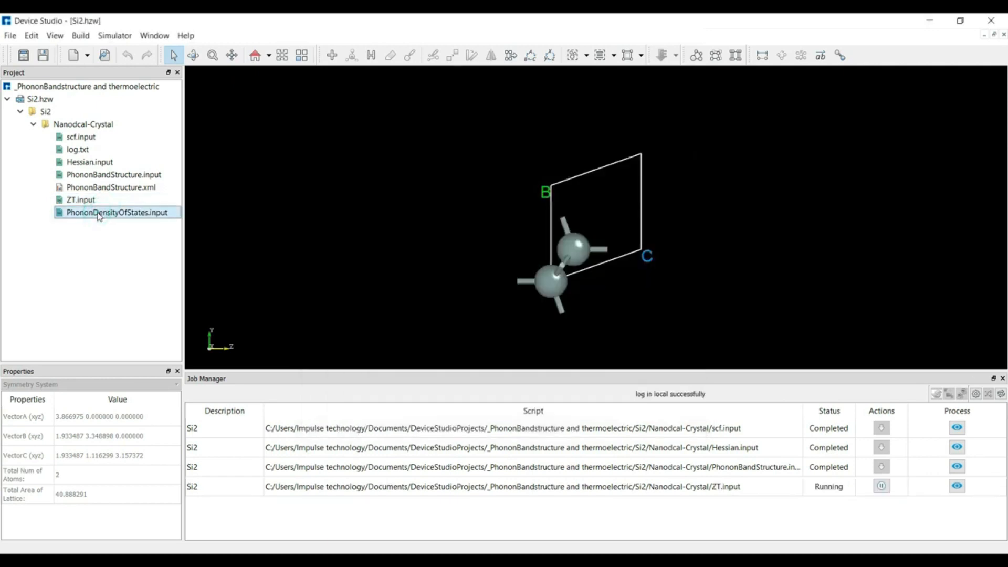
pyautogui.rightClick(99, 216)
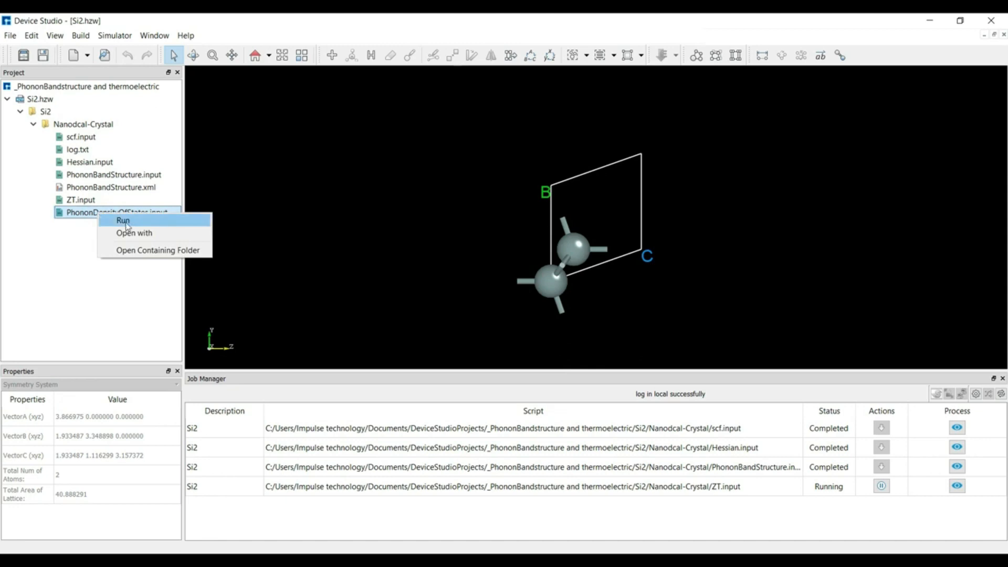
pyautogui.click(123, 220)
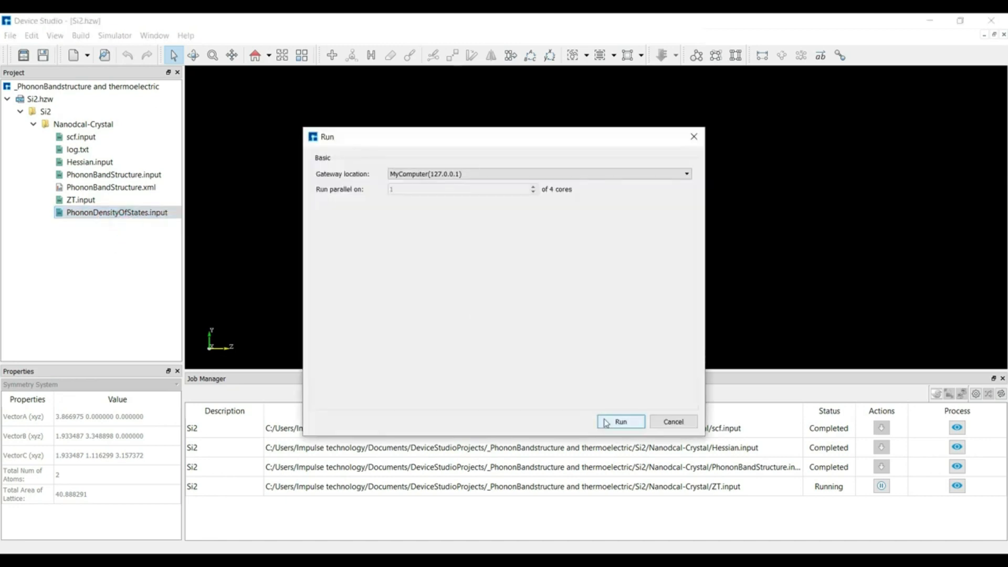
pyautogui.click(620, 422)
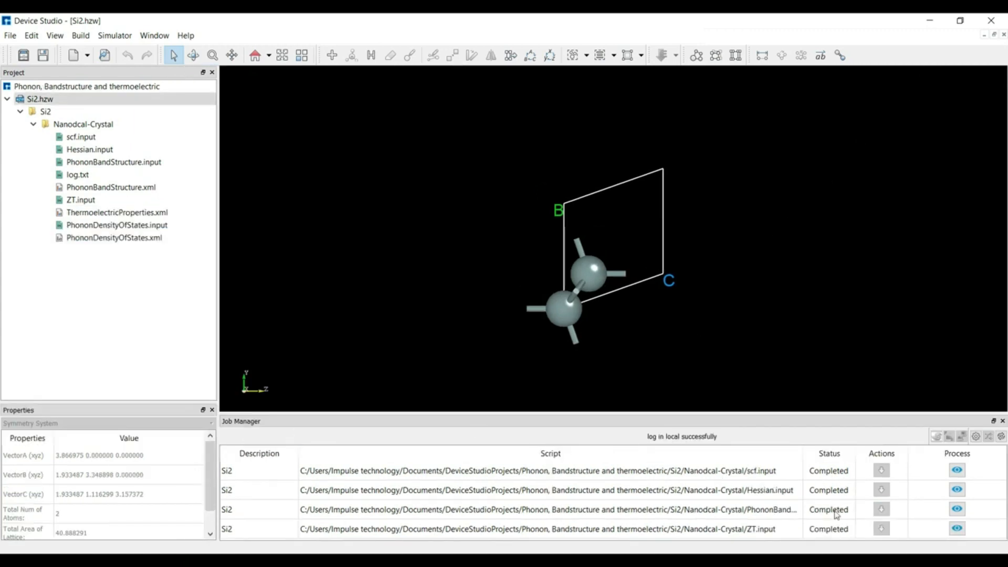
# Show the phonon band structure plot from PhononBandStructure.xml.
pyautogui.click(151, 189)
pyautogui.rightClick(149, 186)
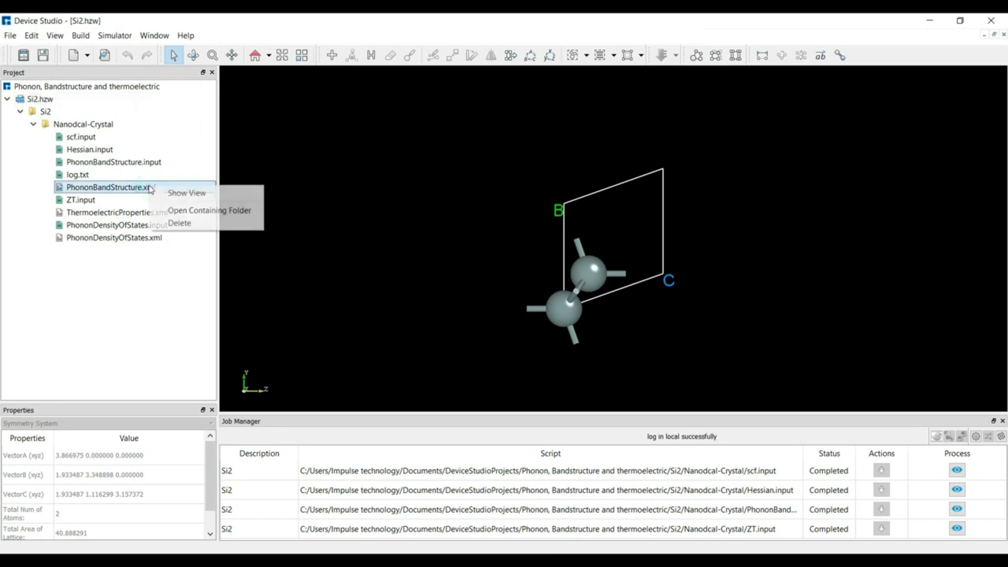
pyautogui.click(177, 193)
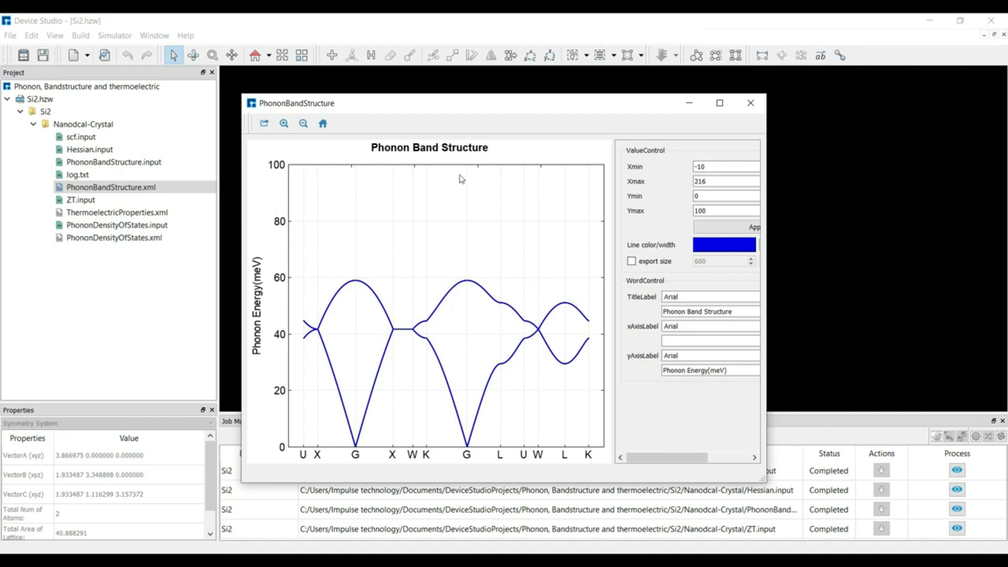
# Check which file formats the phonon band structure plot can be exported to, and cancel the export.
pyautogui.click(264, 125)
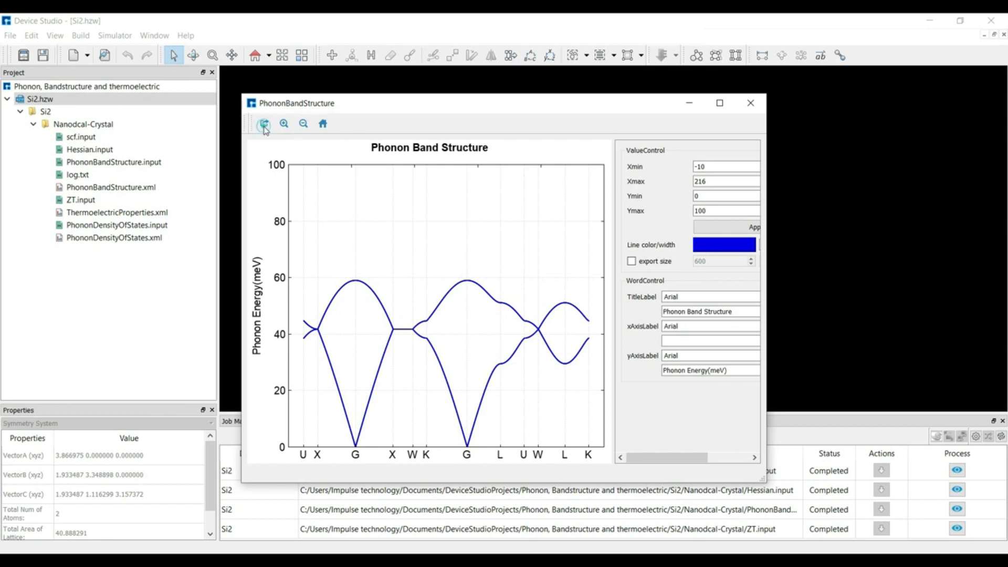
pyautogui.click(151, 503)
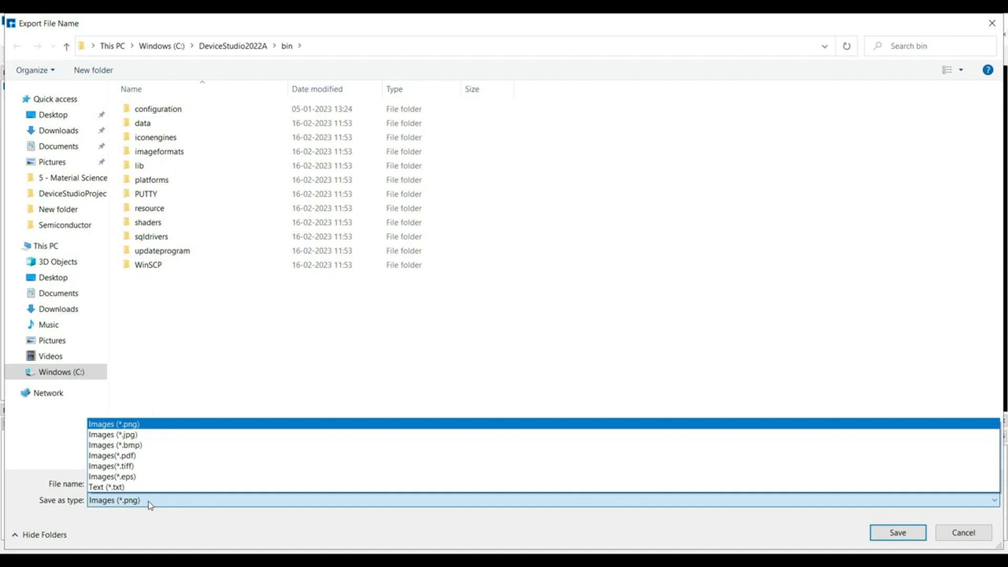
pyautogui.click(151, 503)
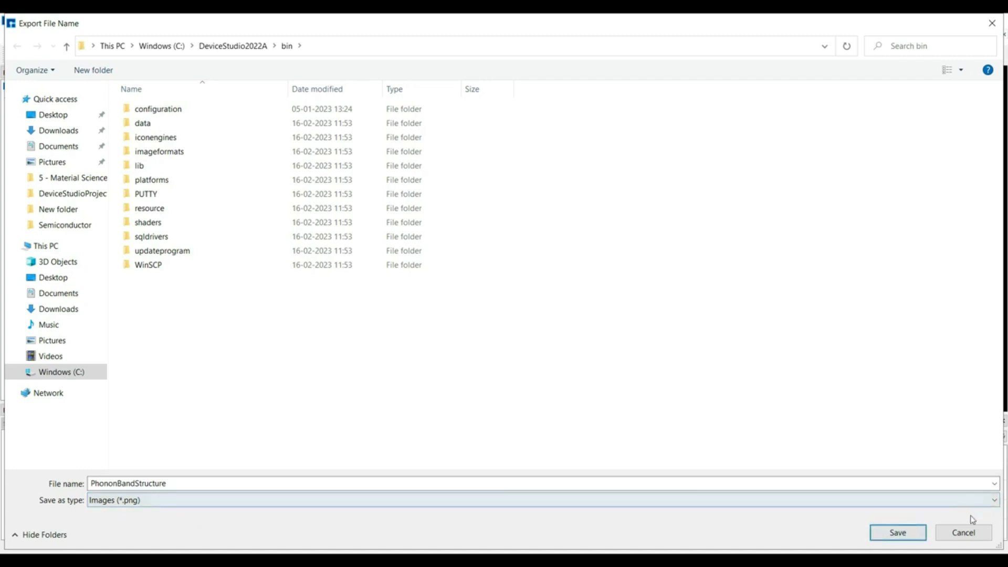
pyautogui.click(973, 533)
# Show the ThermoelectricProperties.xml plots against temperature, switching the plot type from G to S, ke and kp.
pyautogui.click(112, 213)
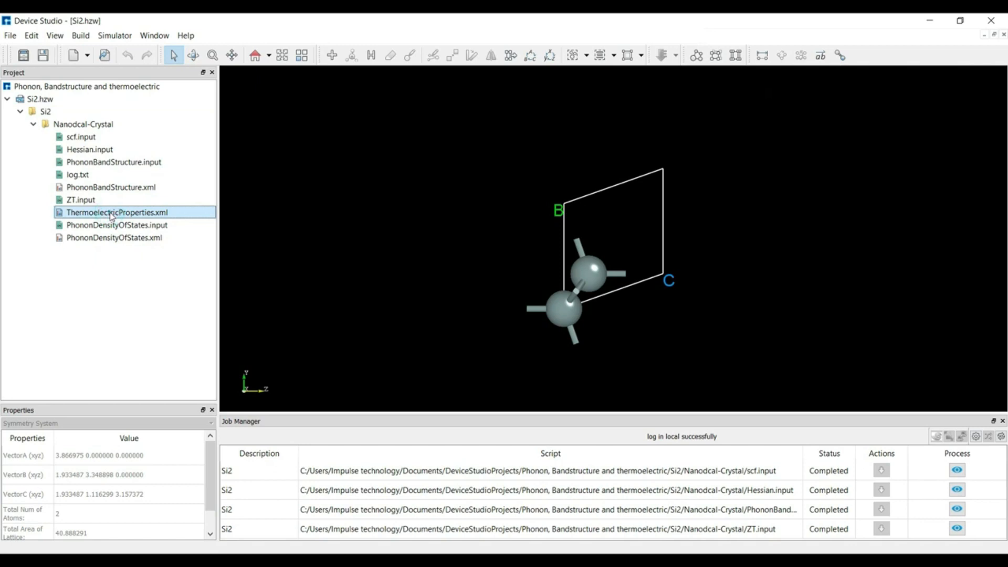
pyautogui.rightClick(111, 214)
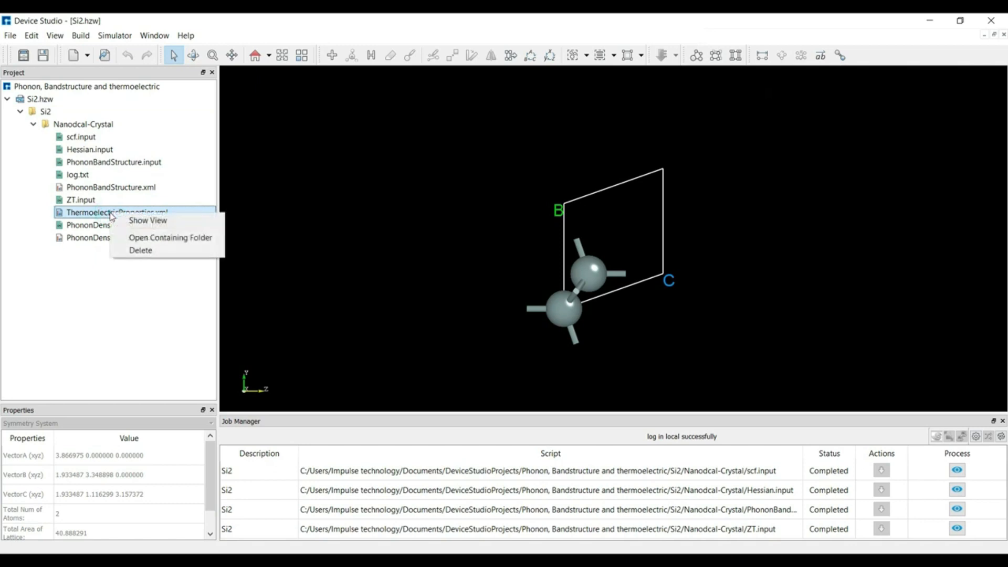
pyautogui.click(137, 222)
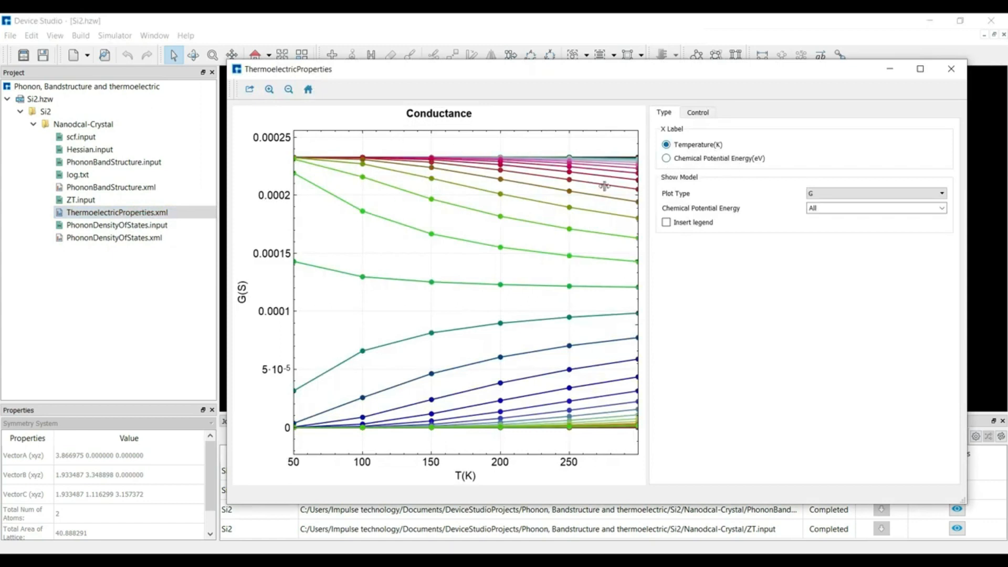
pyautogui.click(818, 194)
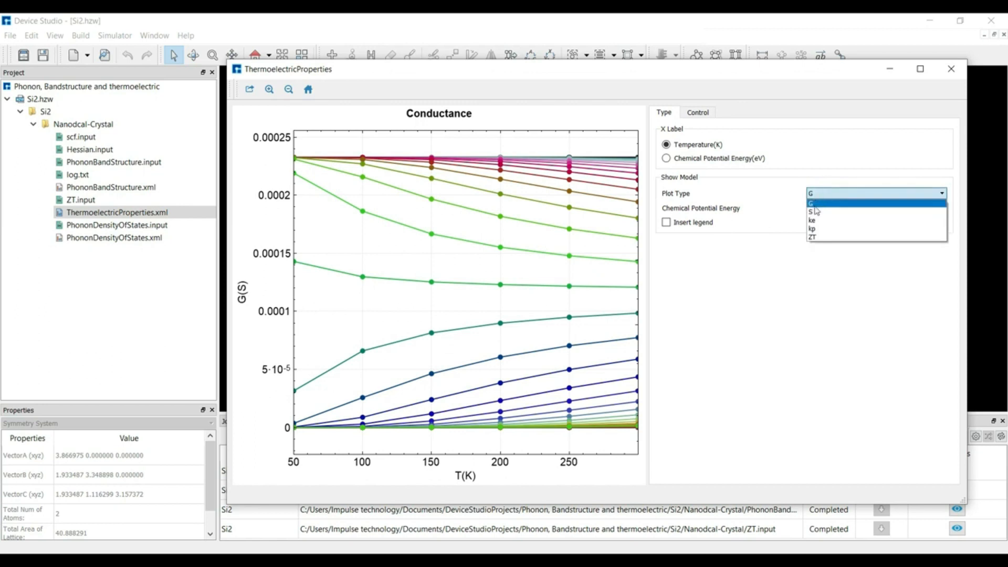
pyautogui.click(816, 212)
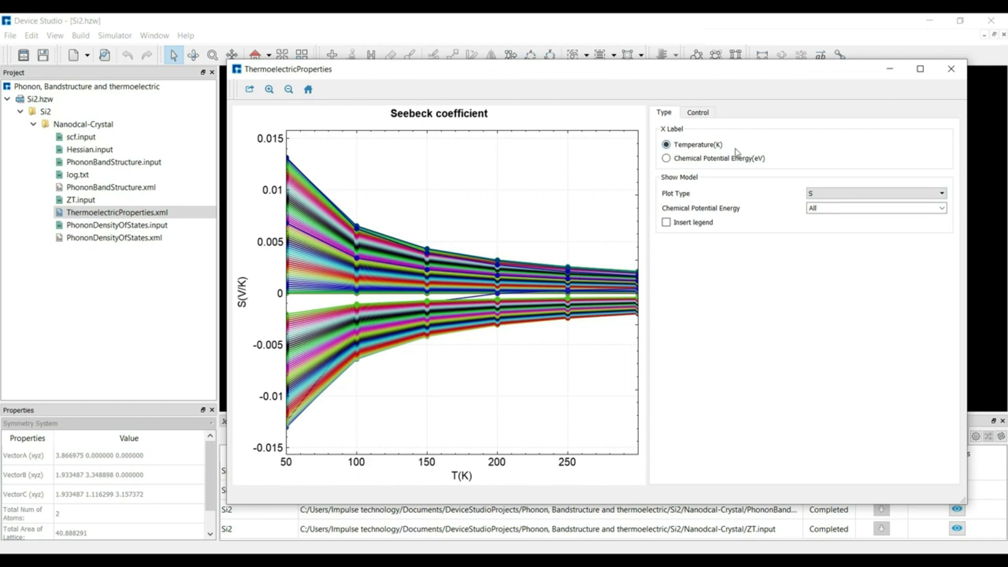
pyautogui.click(827, 197)
pyautogui.click(816, 222)
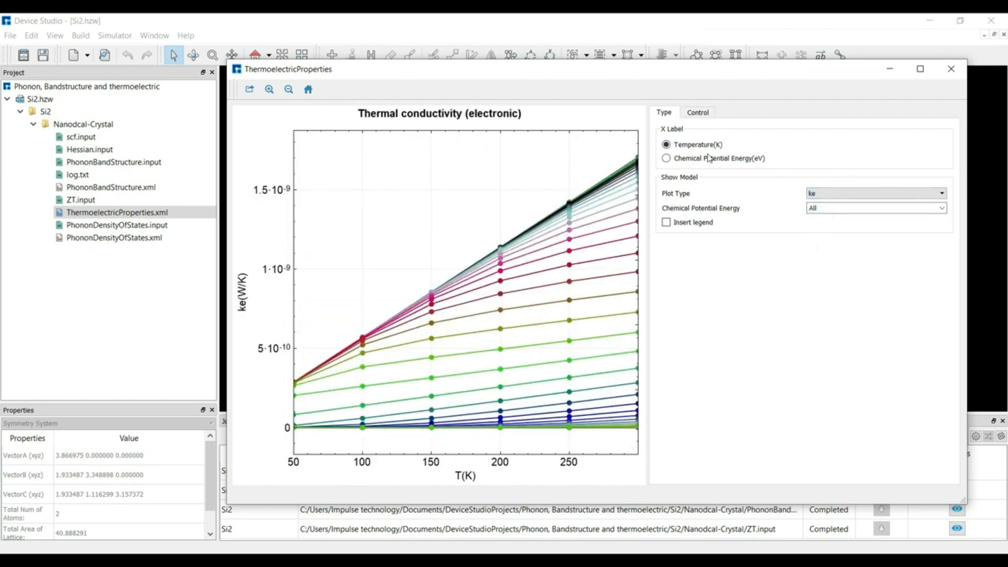
pyautogui.scroll(-1, 813, 192)
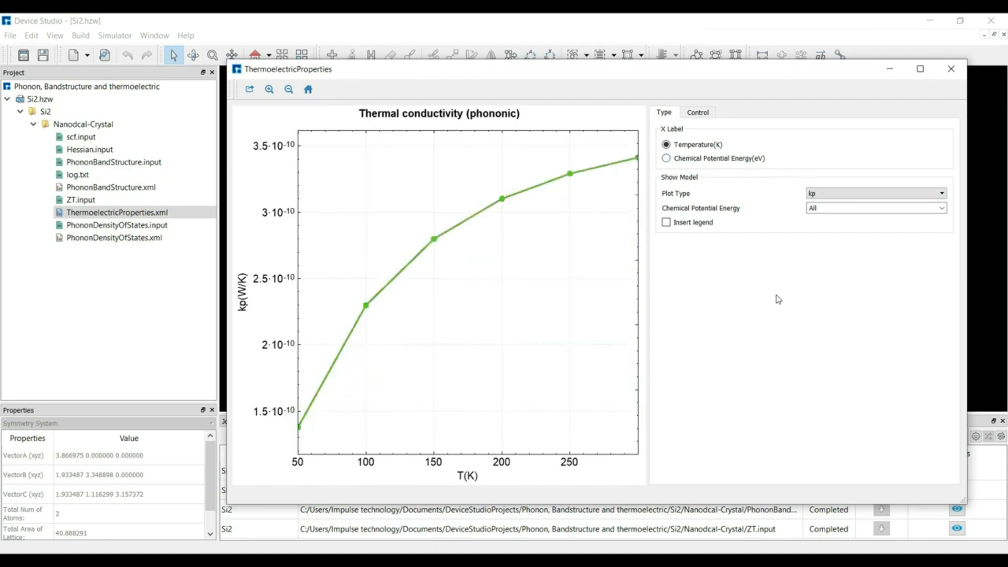
# Show the ZT plot against temperature and change its X label to Chemical Potential Energy(eV).
pyautogui.click(817, 195)
pyautogui.click(817, 236)
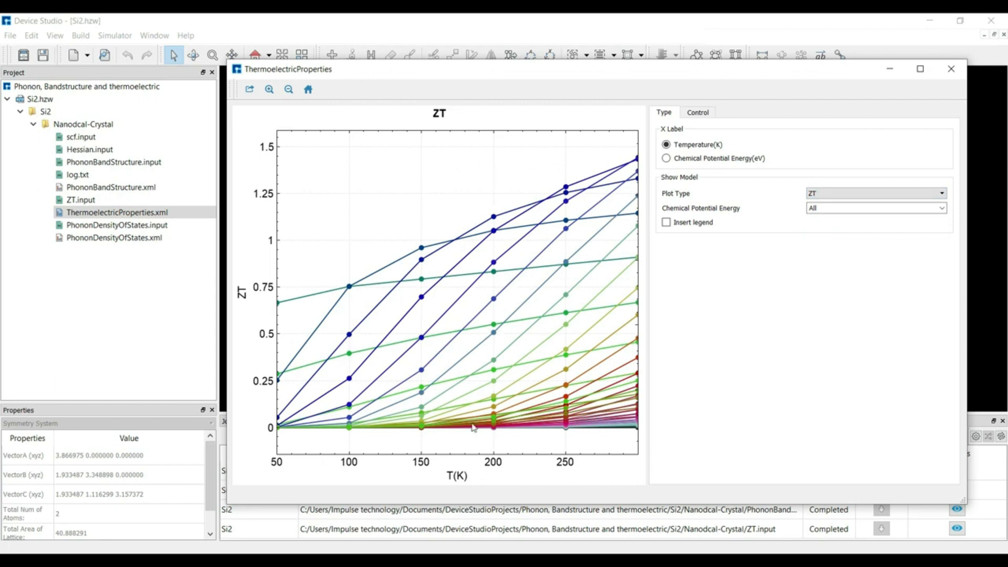
pyautogui.click(667, 158)
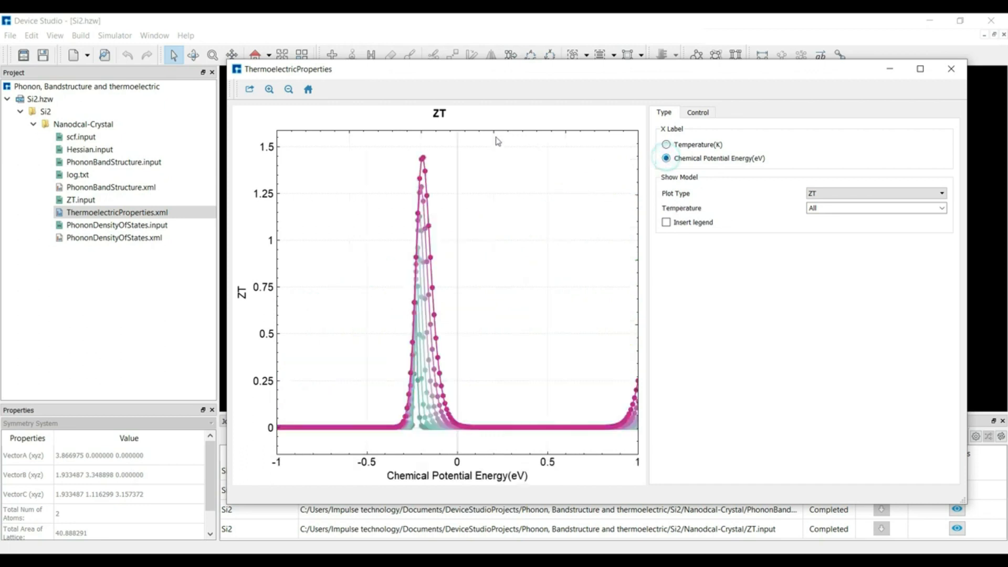
# Show the G and S thermoelectric plots against chemical potential energy.
pyautogui.click(823, 195)
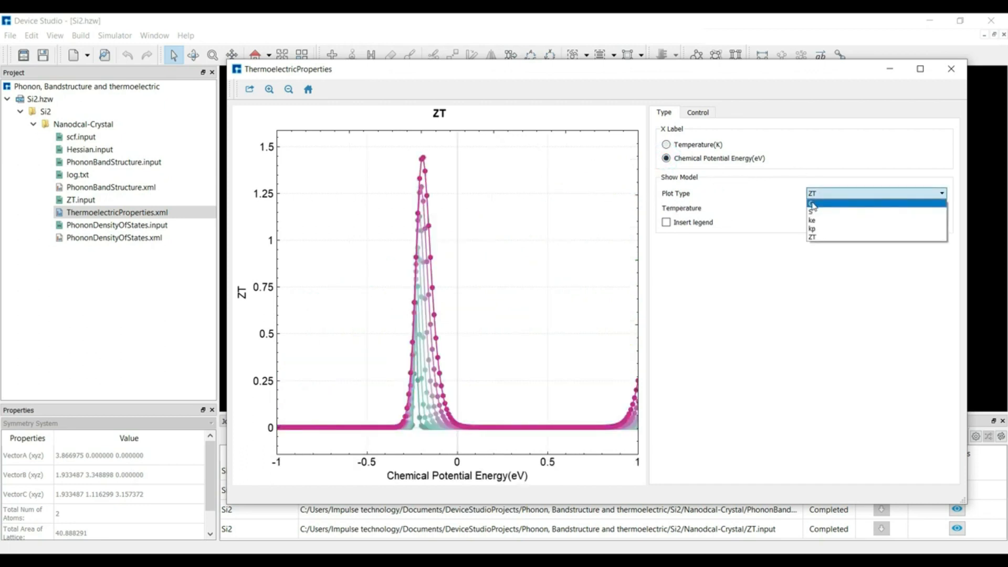
pyautogui.click(813, 204)
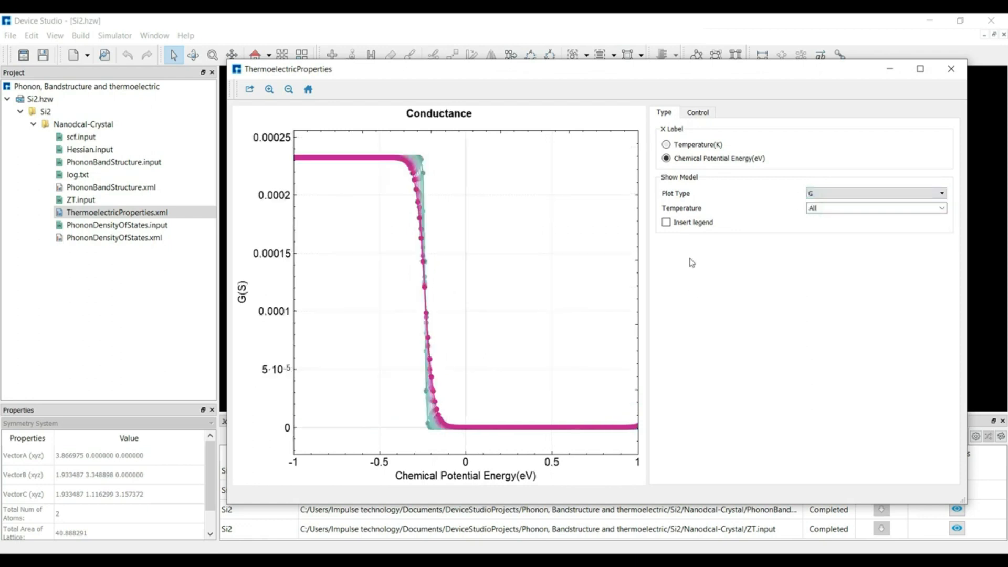
pyautogui.click(813, 194)
pyautogui.click(813, 212)
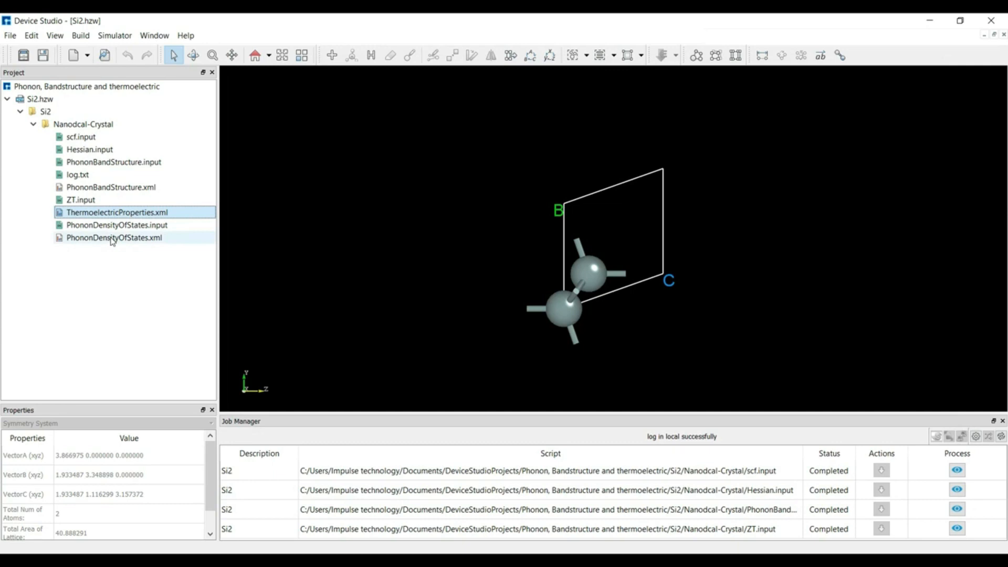
# Show the phonon density of states plot from PhononDensityOfStates.xml.
pyautogui.rightClick(112, 241)
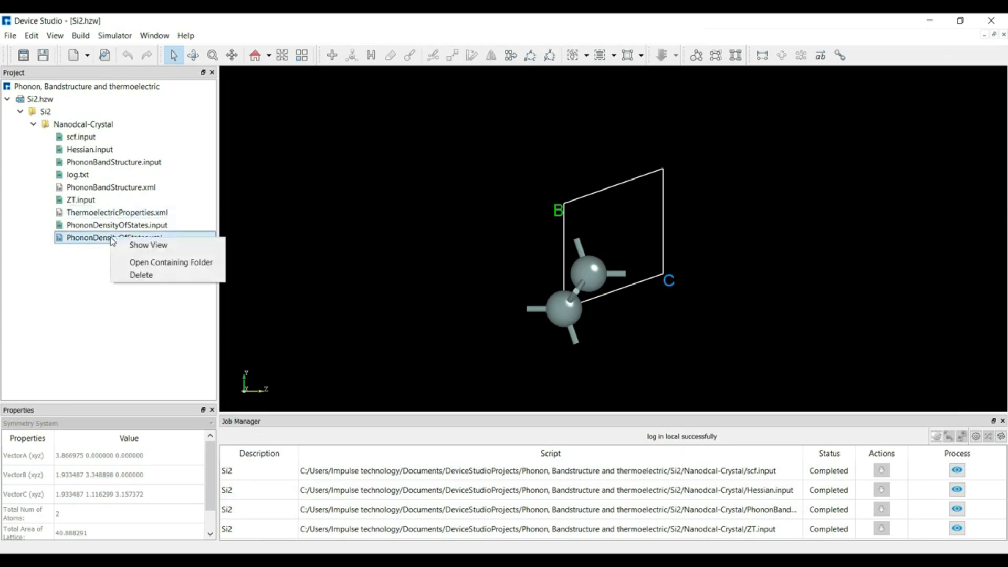